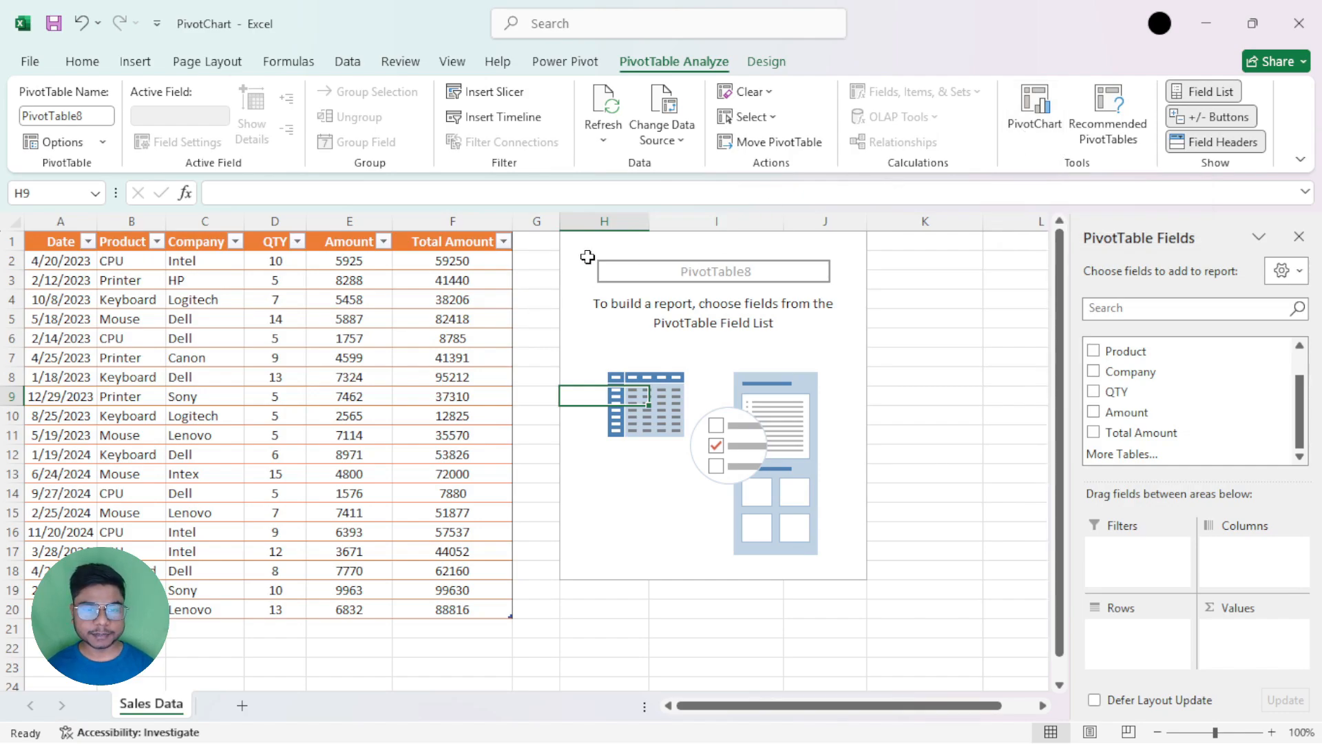
# Build the empty PivotTable beside the sales data with Product in Rows and Total Amount in Values.
pyautogui.moveTo(589, 249); pyautogui.dragTo(842, 534)
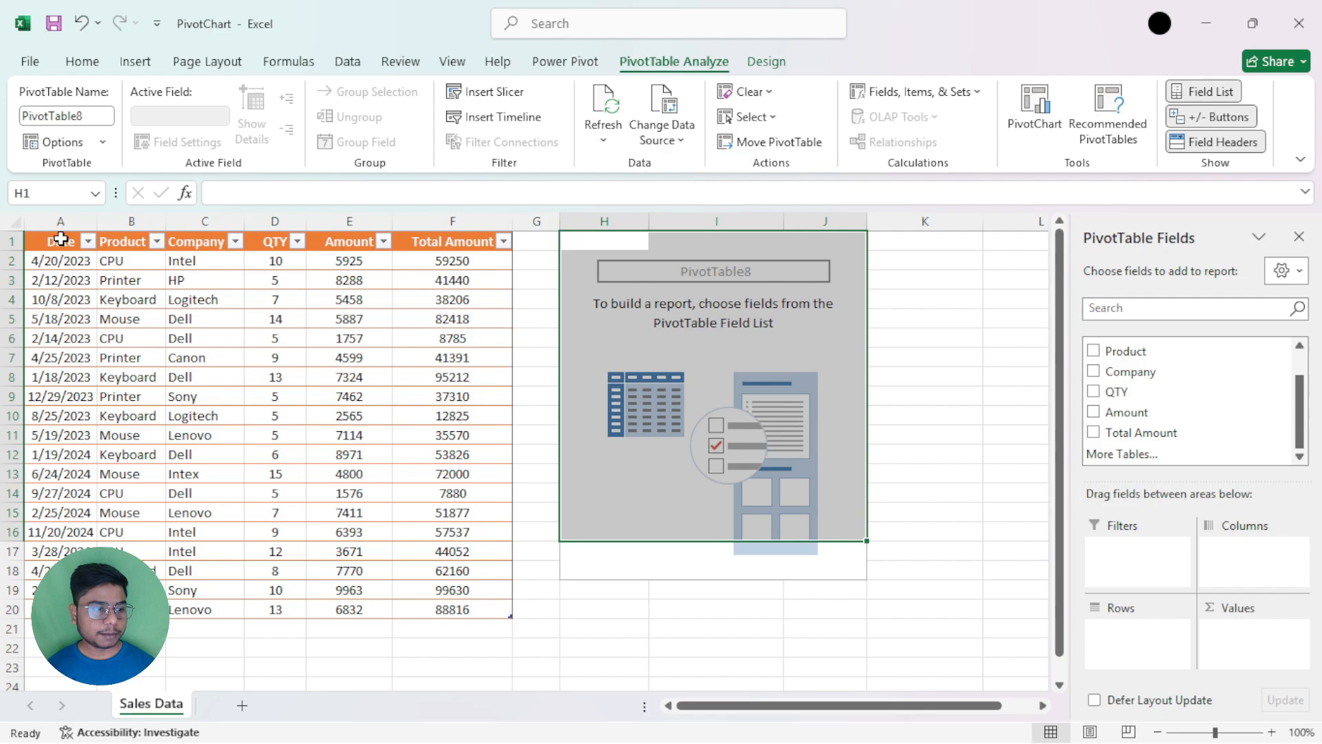
pyautogui.moveTo(58, 243); pyautogui.dragTo(423, 610)
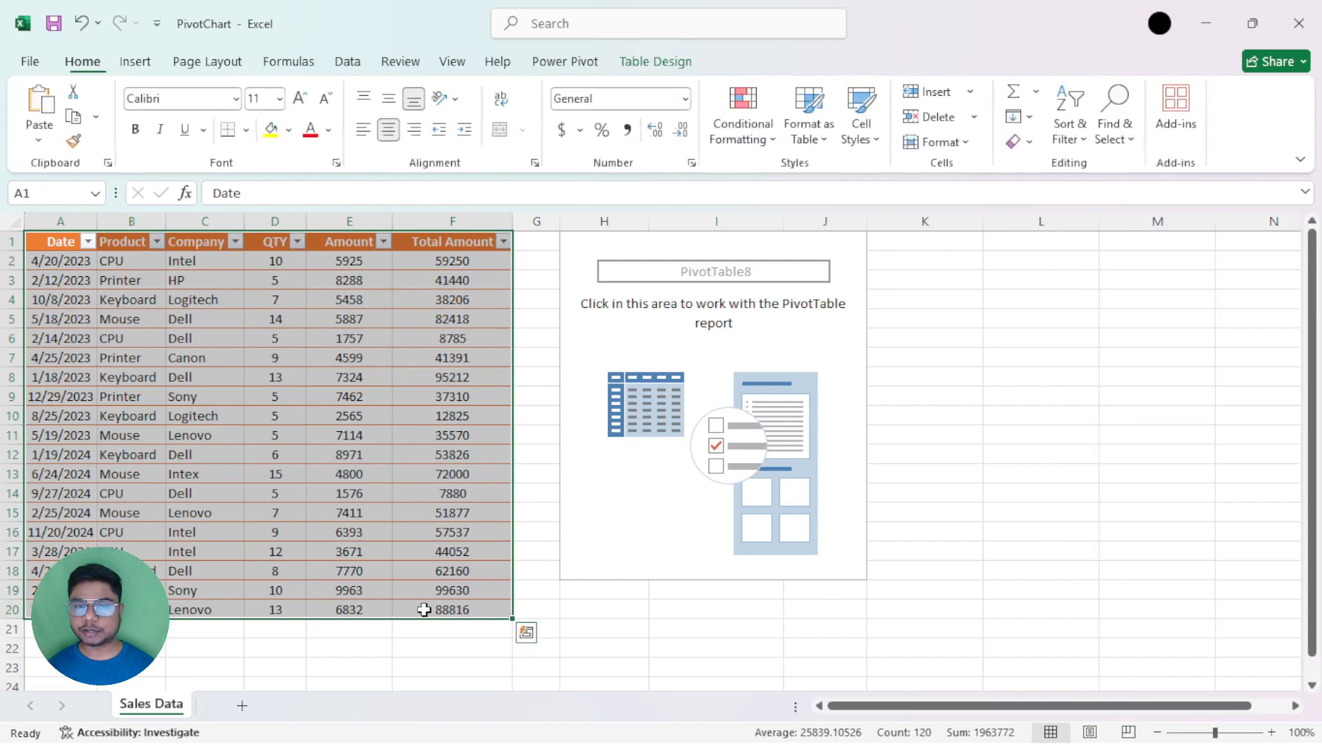
pyautogui.click(713, 416)
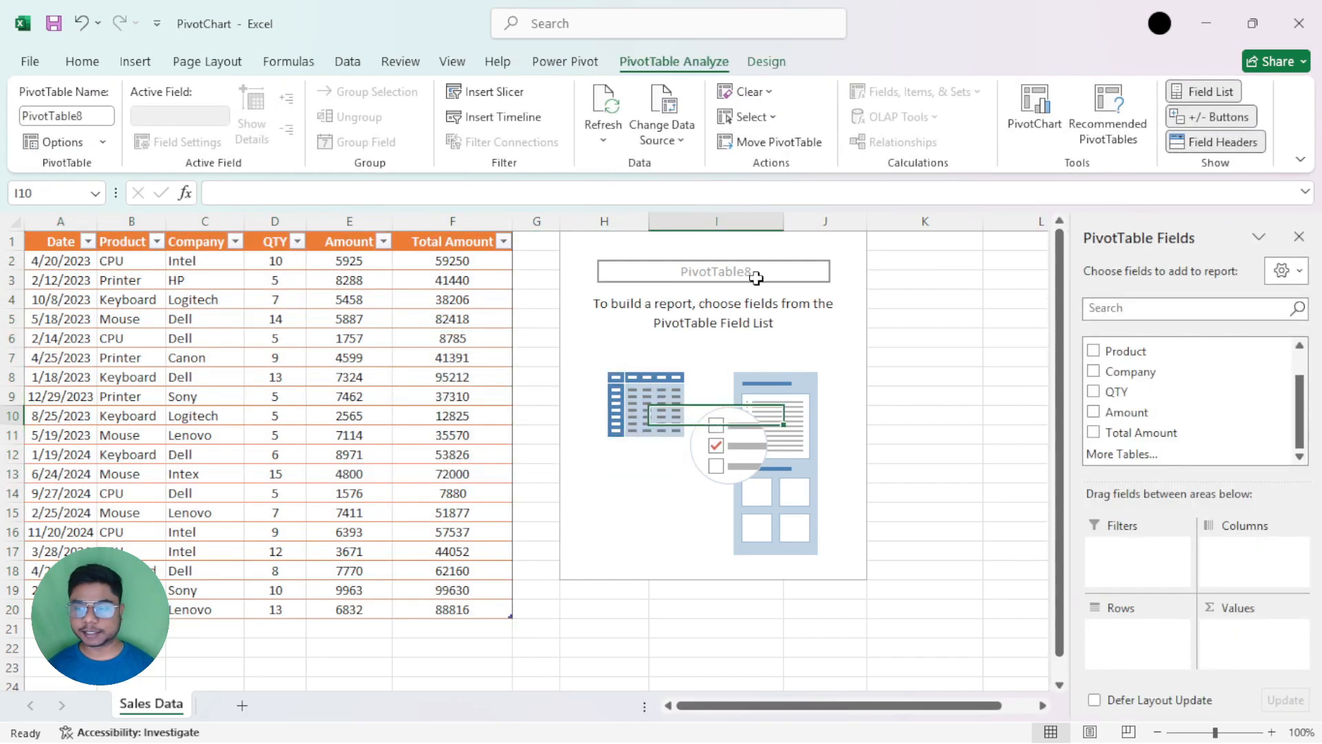
pyautogui.moveTo(1157, 351); pyautogui.dragTo(1160, 659)
pyautogui.moveTo(592, 260); pyautogui.dragTo(592, 318)
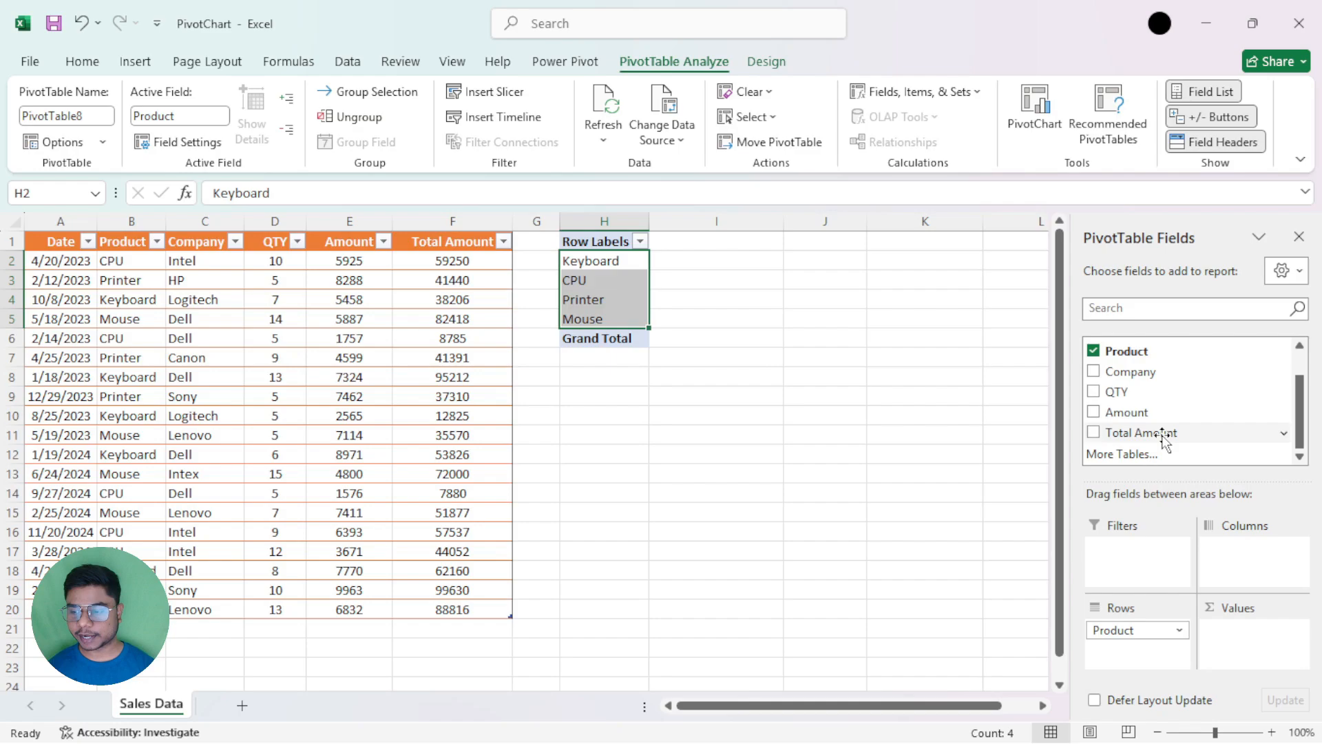
pyautogui.moveTo(1163, 435); pyautogui.dragTo(1240, 639)
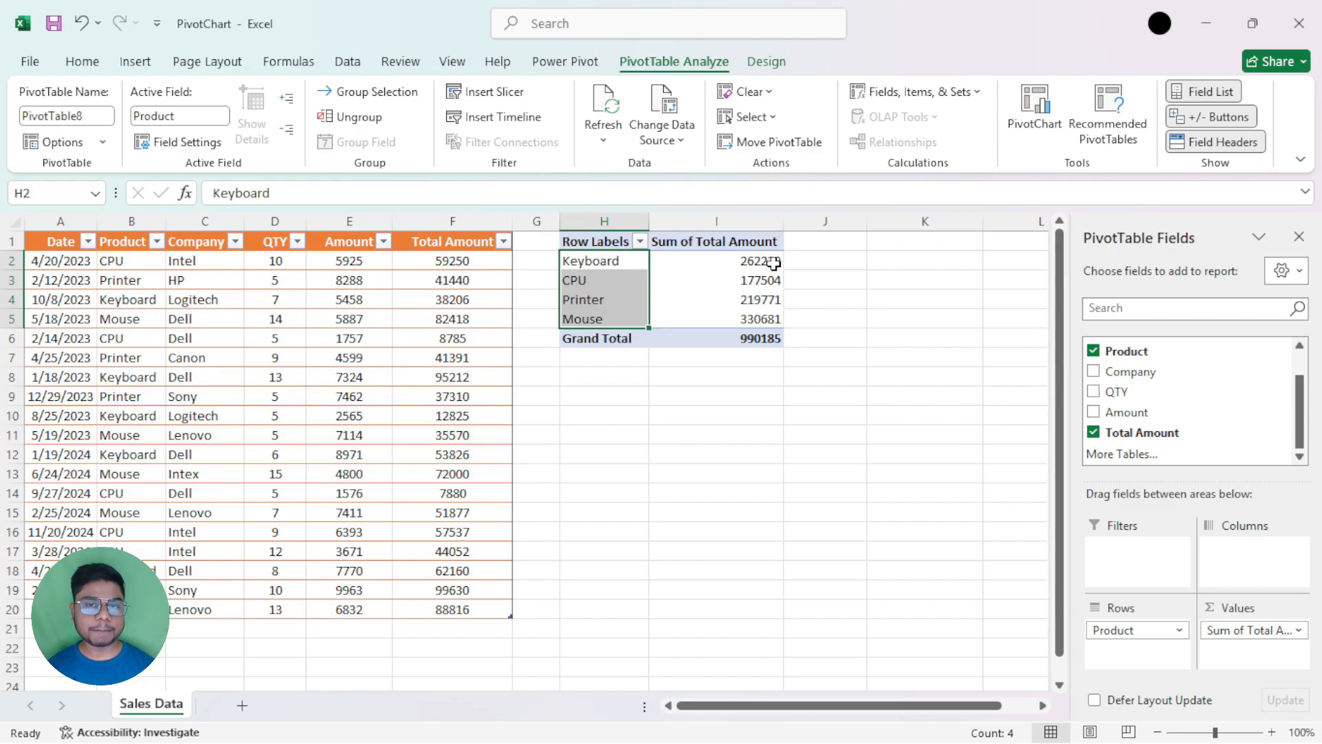
pyautogui.moveTo(774, 263)
pyautogui.moveTo(634, 261); pyautogui.dragTo(629, 317)
pyautogui.click(614, 261)
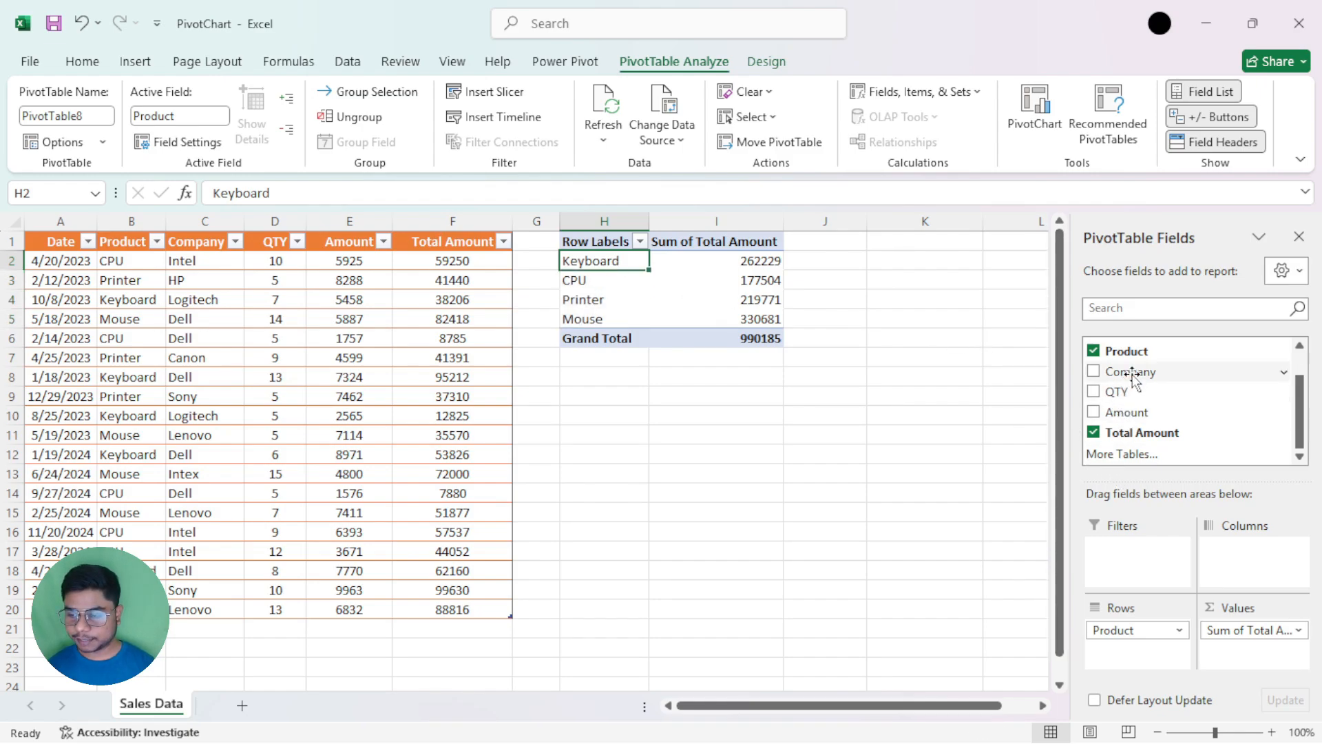
# Add the Company field to Rows beneath Product, and inspect the company amounts listed under Keyboard.
pyautogui.moveTo(1133, 375); pyautogui.dragTo(1161, 646)
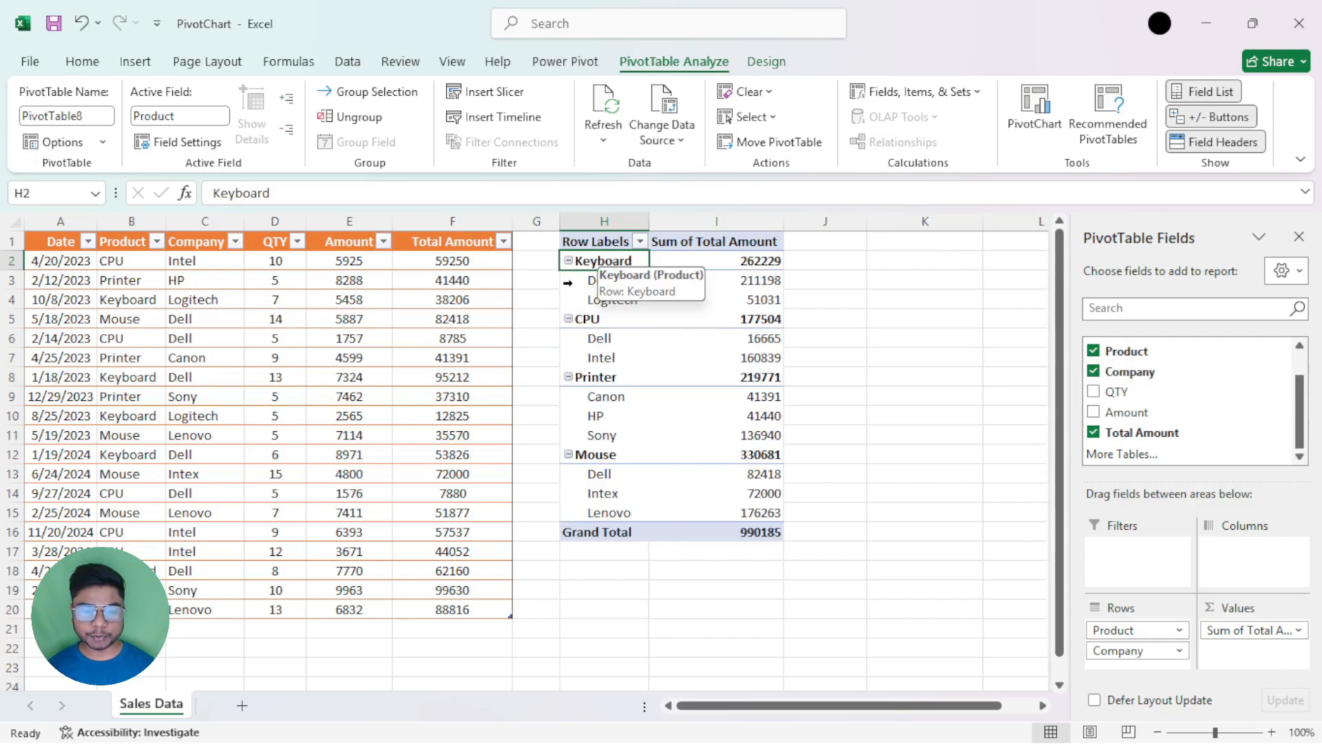
pyautogui.moveTo(568, 283); pyautogui.dragTo(569, 301)
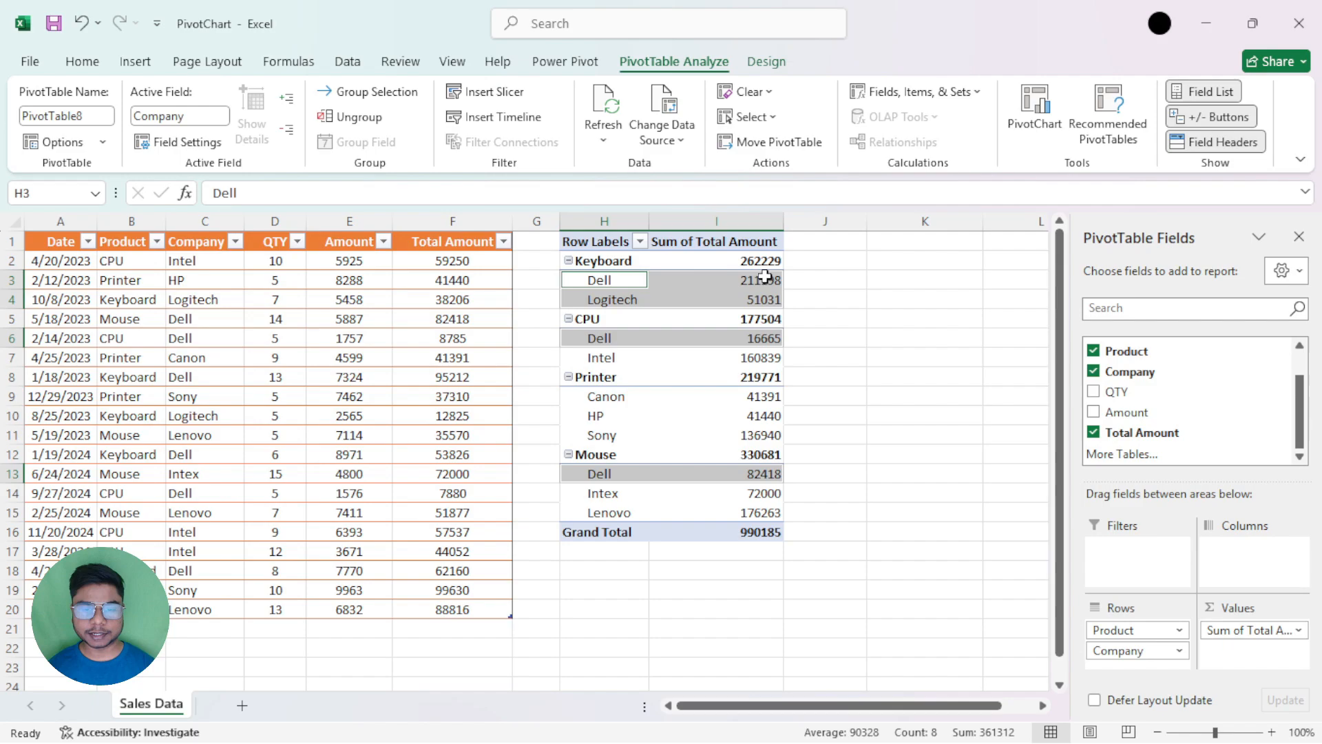
pyautogui.click(732, 299)
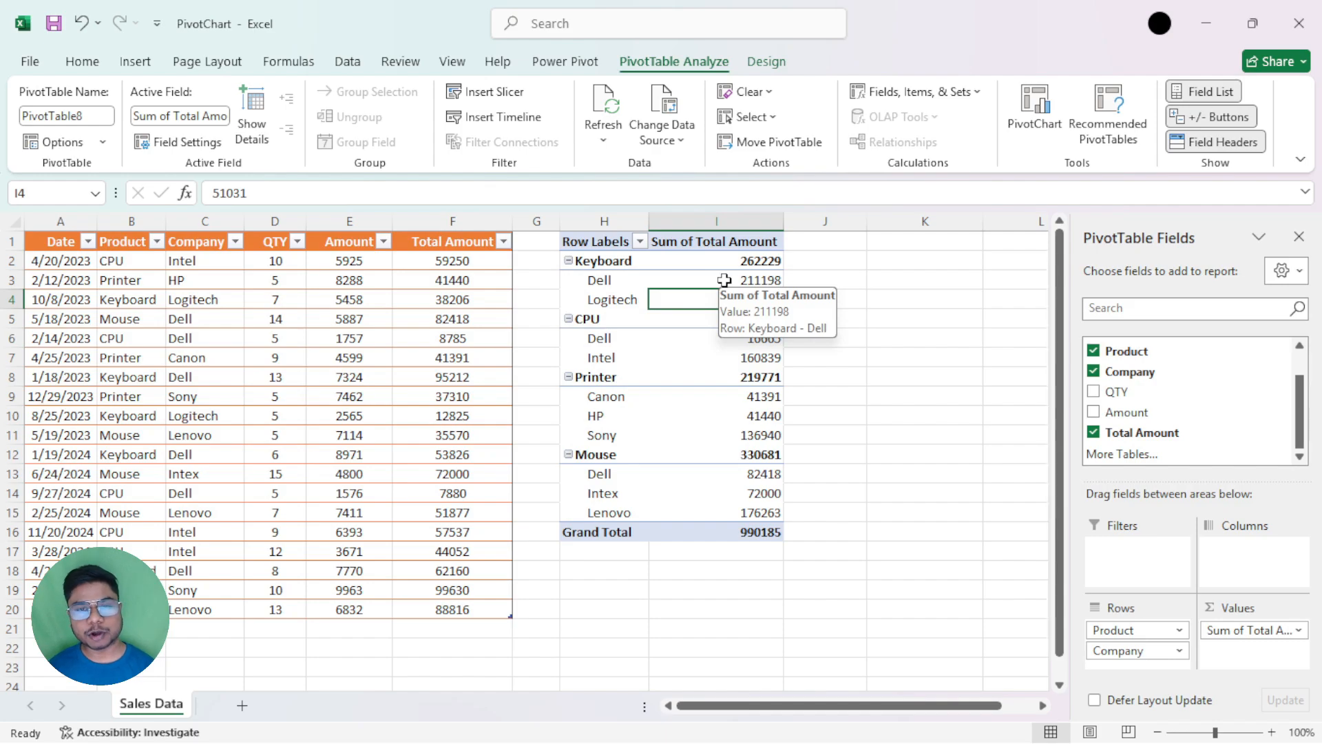
pyautogui.click(692, 279)
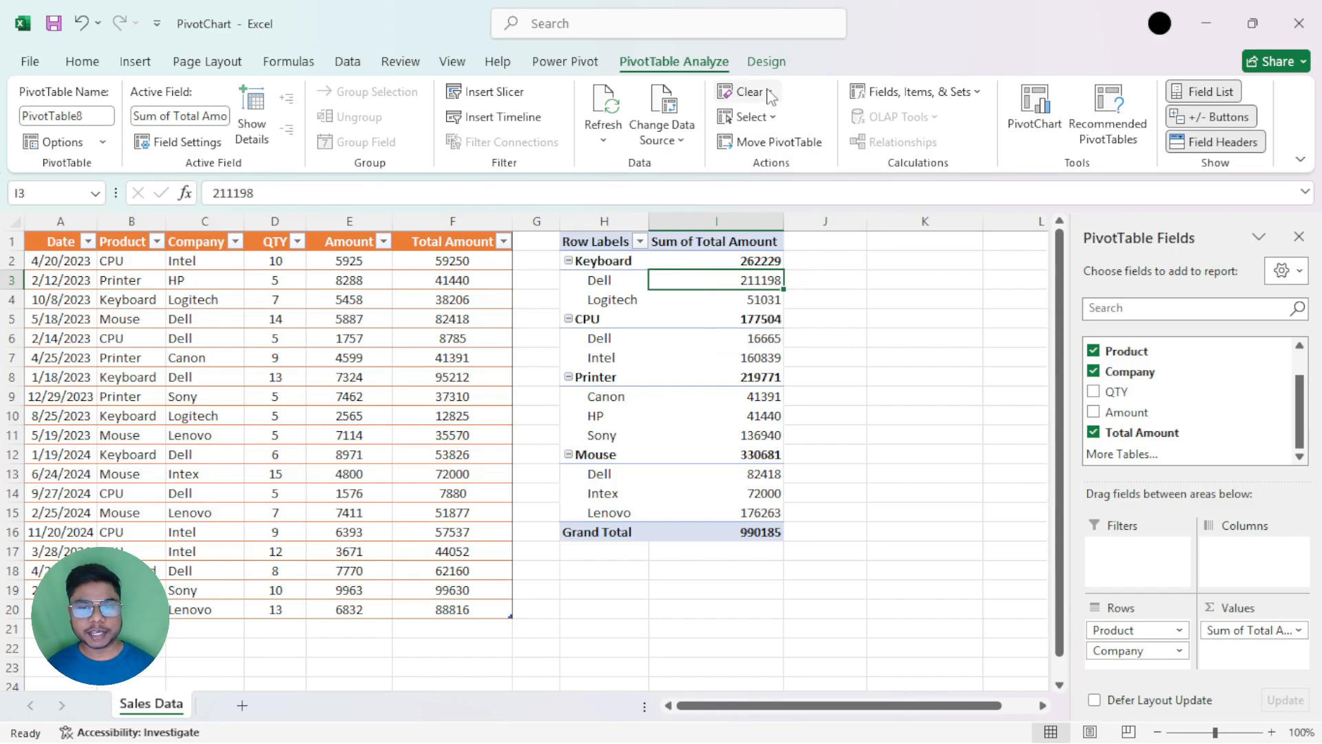
# Show the PivotTable's report layout in Tabular Form and examine its Product column.
pyautogui.click(766, 61)
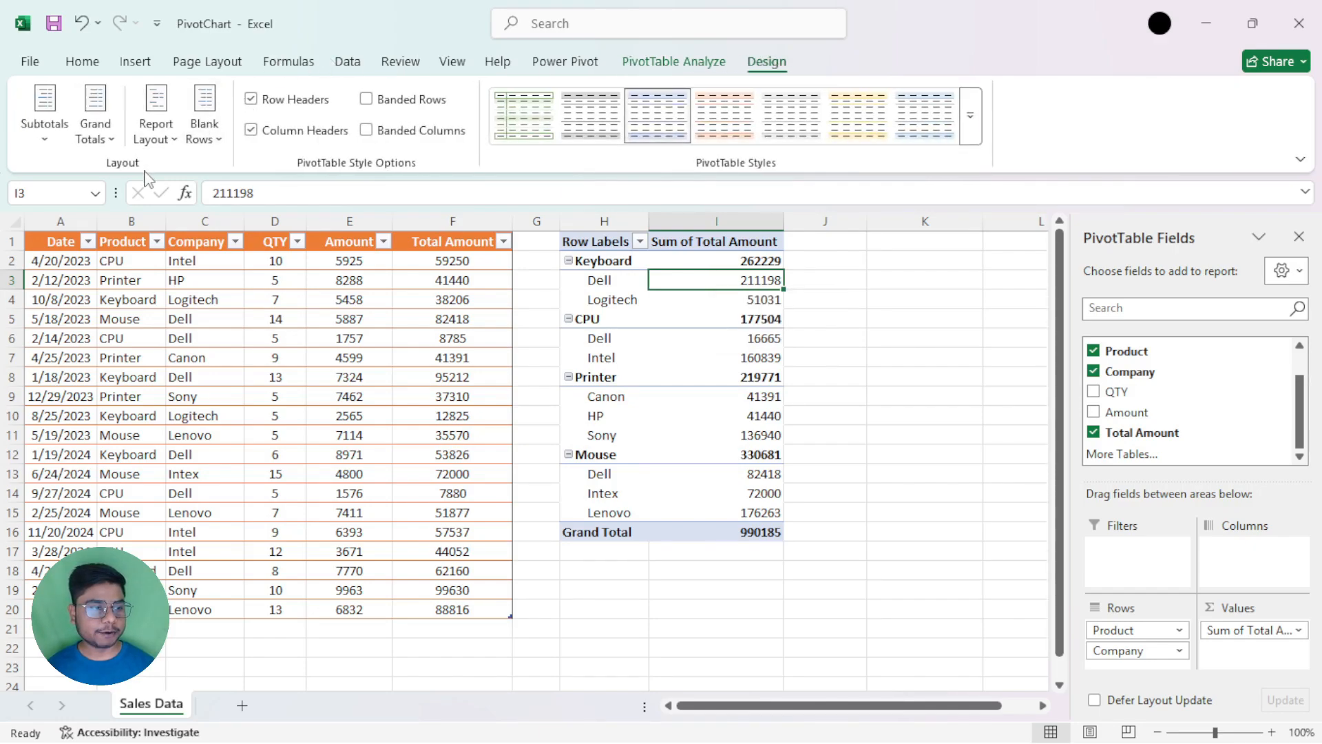
pyautogui.click(153, 138)
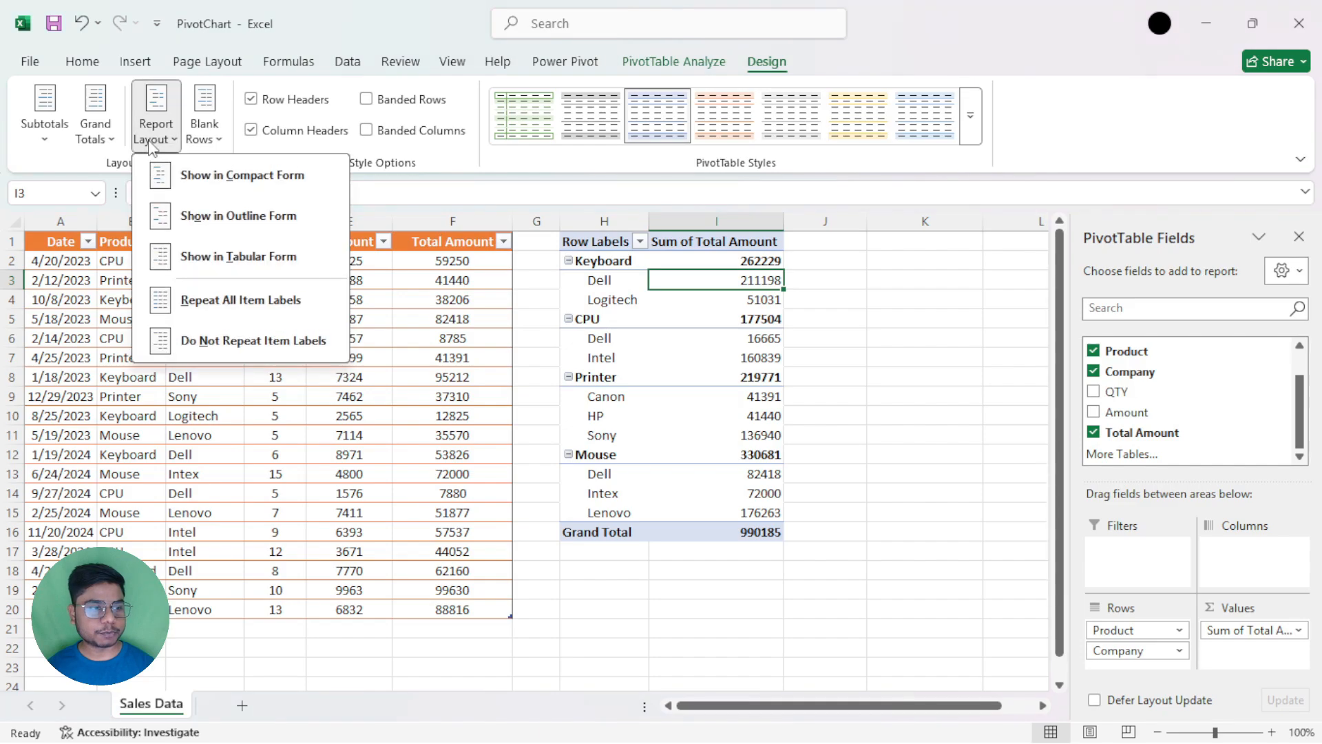
pyautogui.click(210, 268)
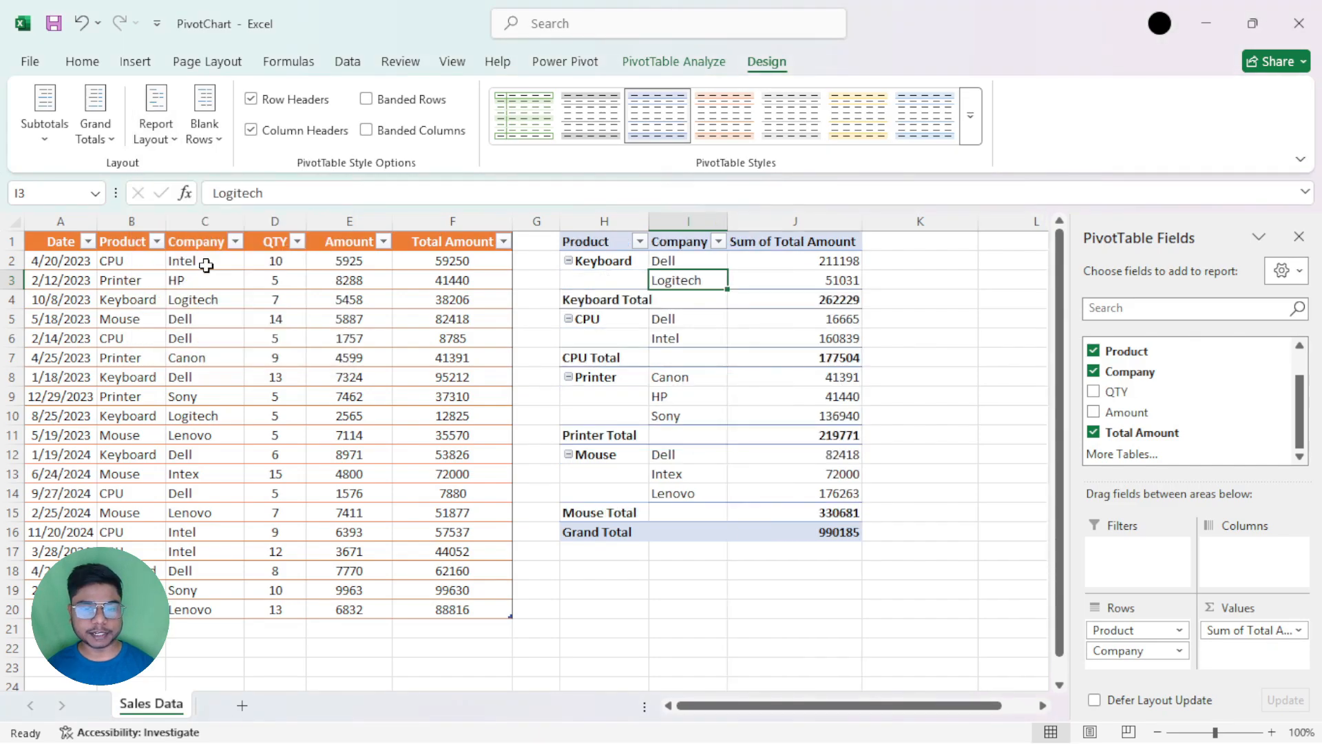
pyautogui.click(605, 219)
pyautogui.click(165, 143)
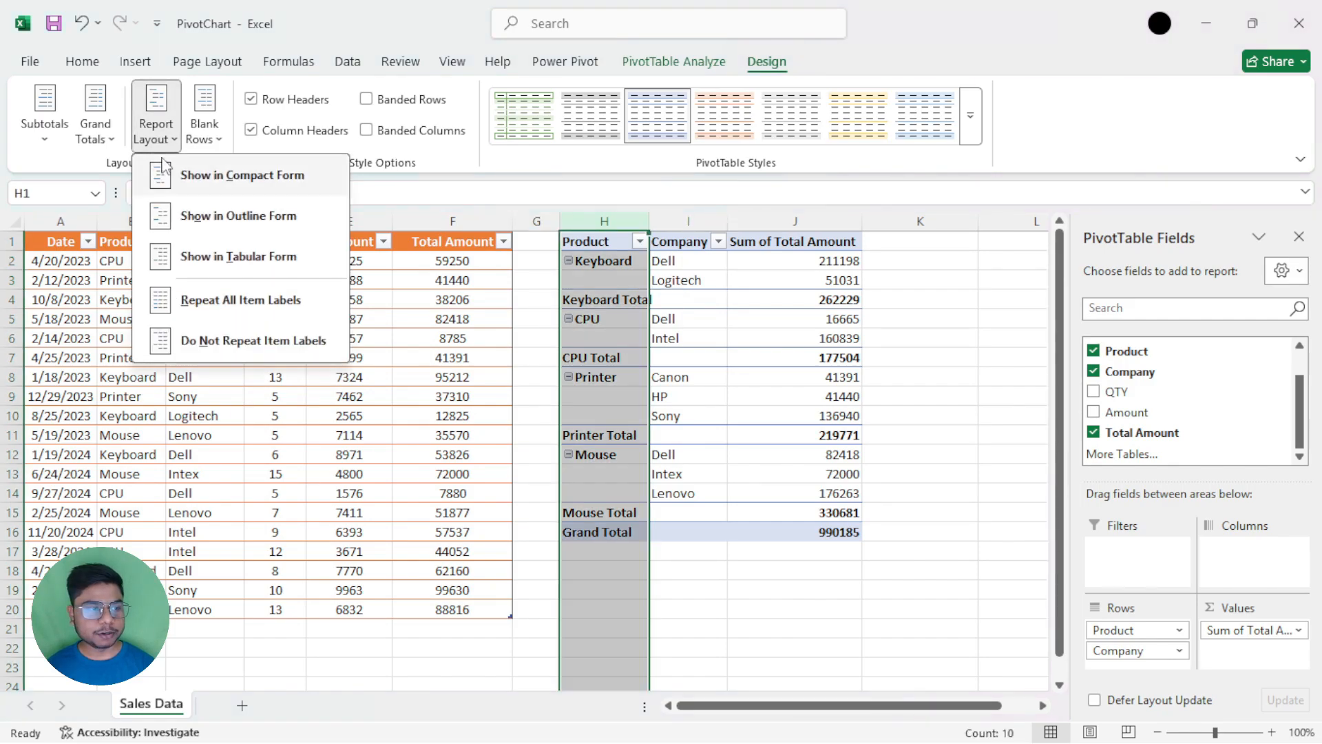
pyautogui.press('Escape')
pyautogui.click(564, 283)
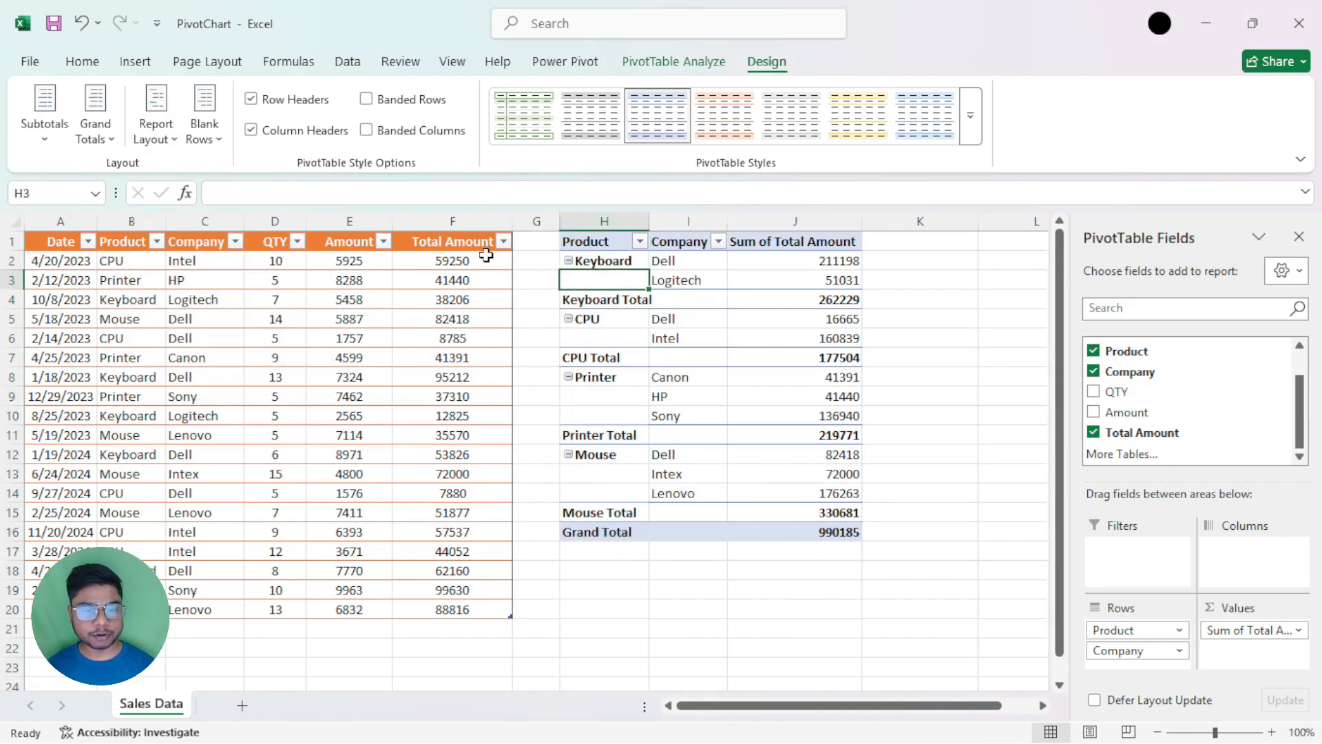
# Return the PivotTable's report layout to Compact Form and review the combined row labels.
pyautogui.click(156, 133)
pyautogui.click(172, 174)
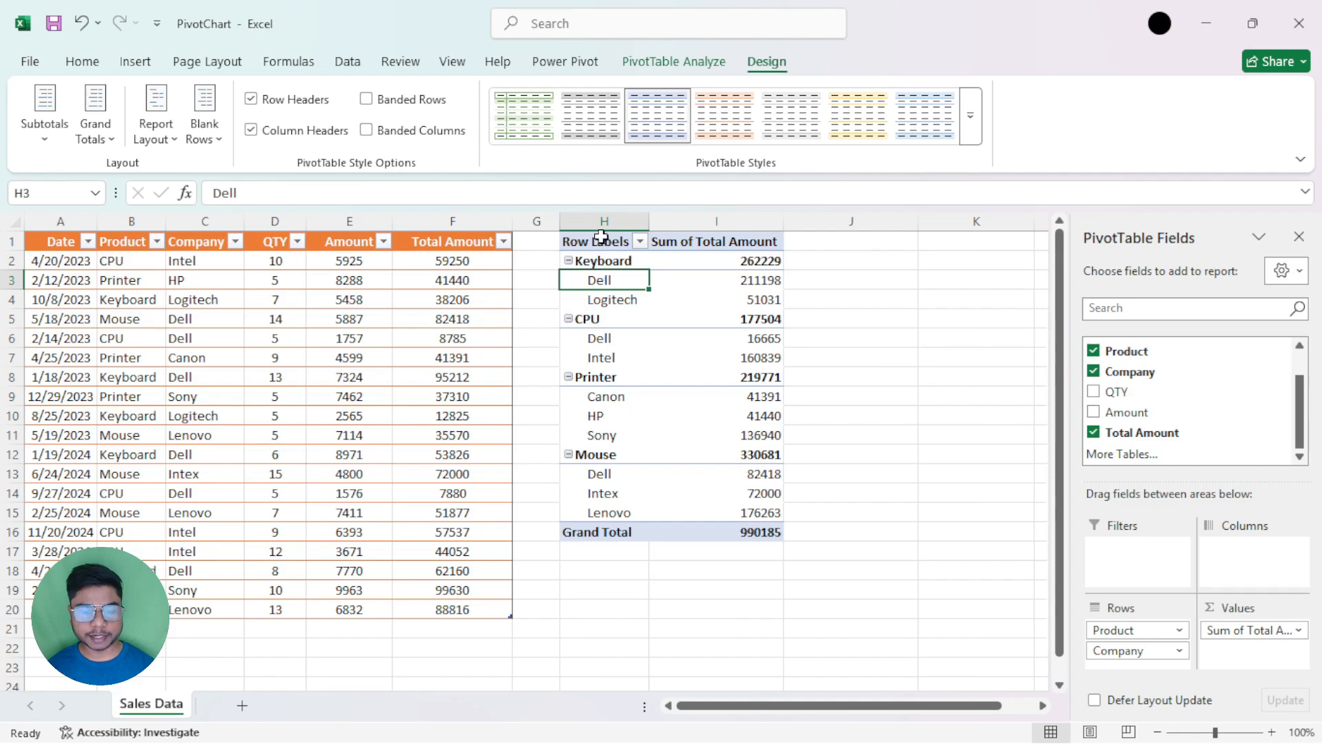
pyautogui.moveTo(598, 242); pyautogui.dragTo(592, 532)
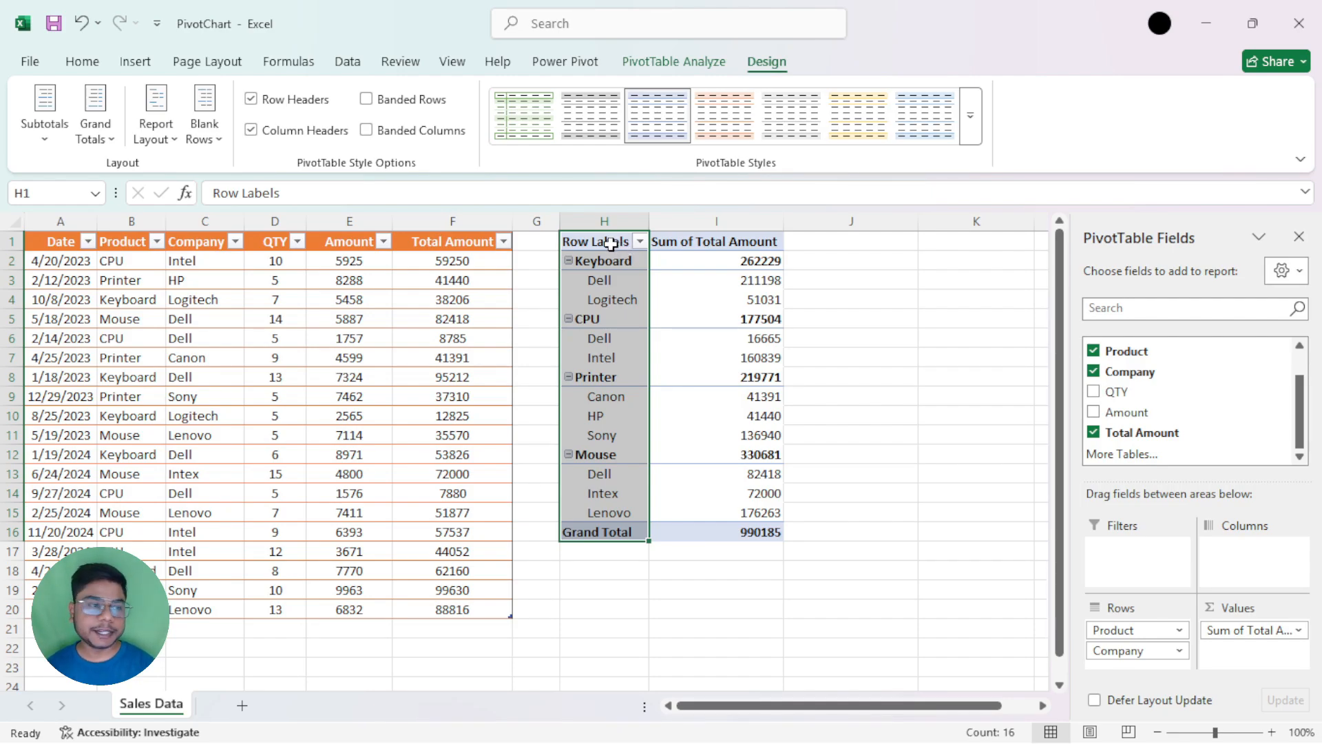
pyautogui.click(613, 301)
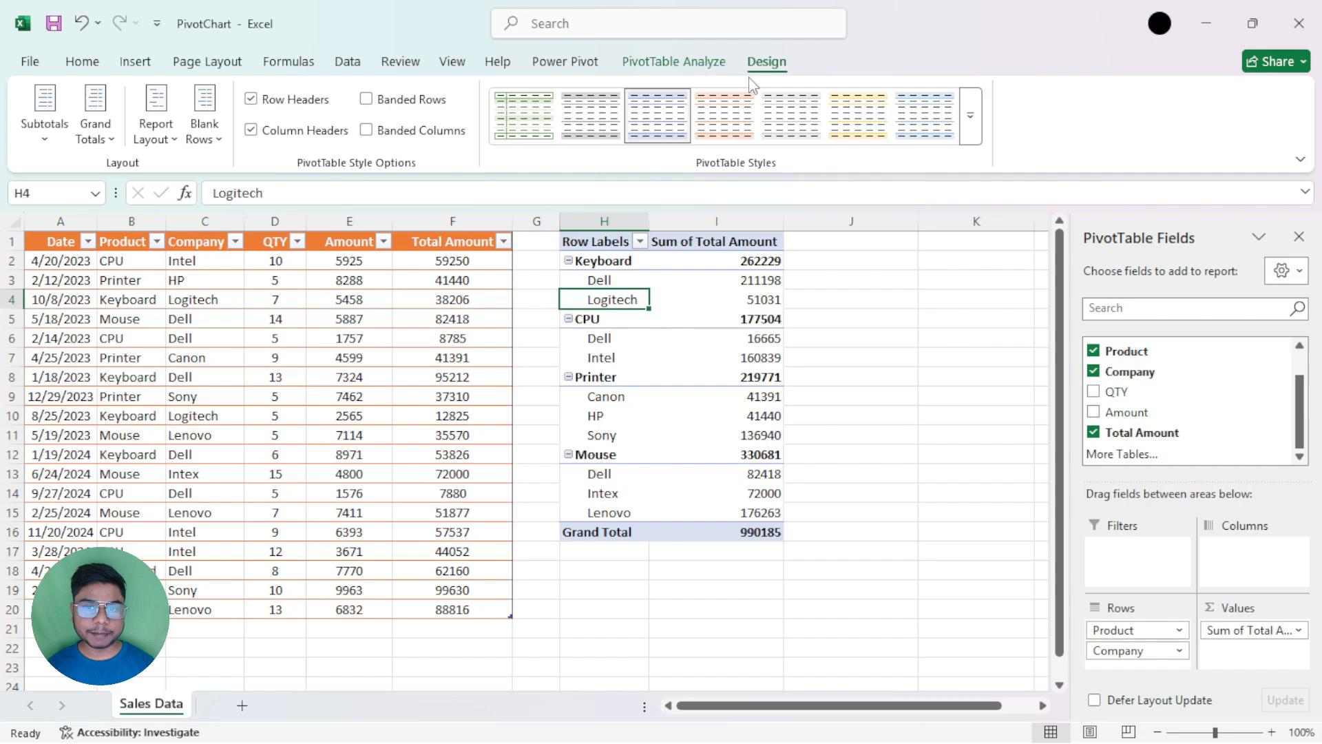
# Set the PivotTable's report layout to Tabular Form and review the Product and Company columns and the Keyboard total.
pyautogui.click(153, 141)
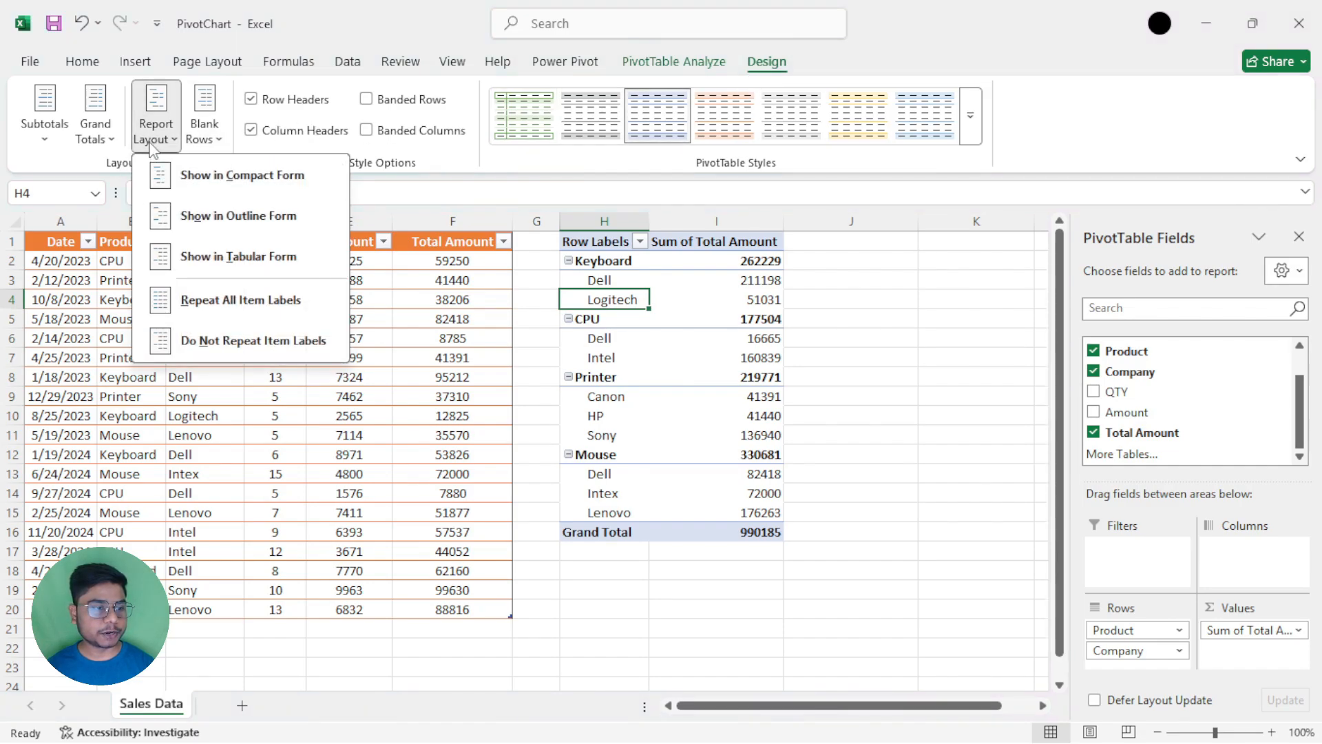
pyautogui.click(190, 261)
pyautogui.click(617, 227)
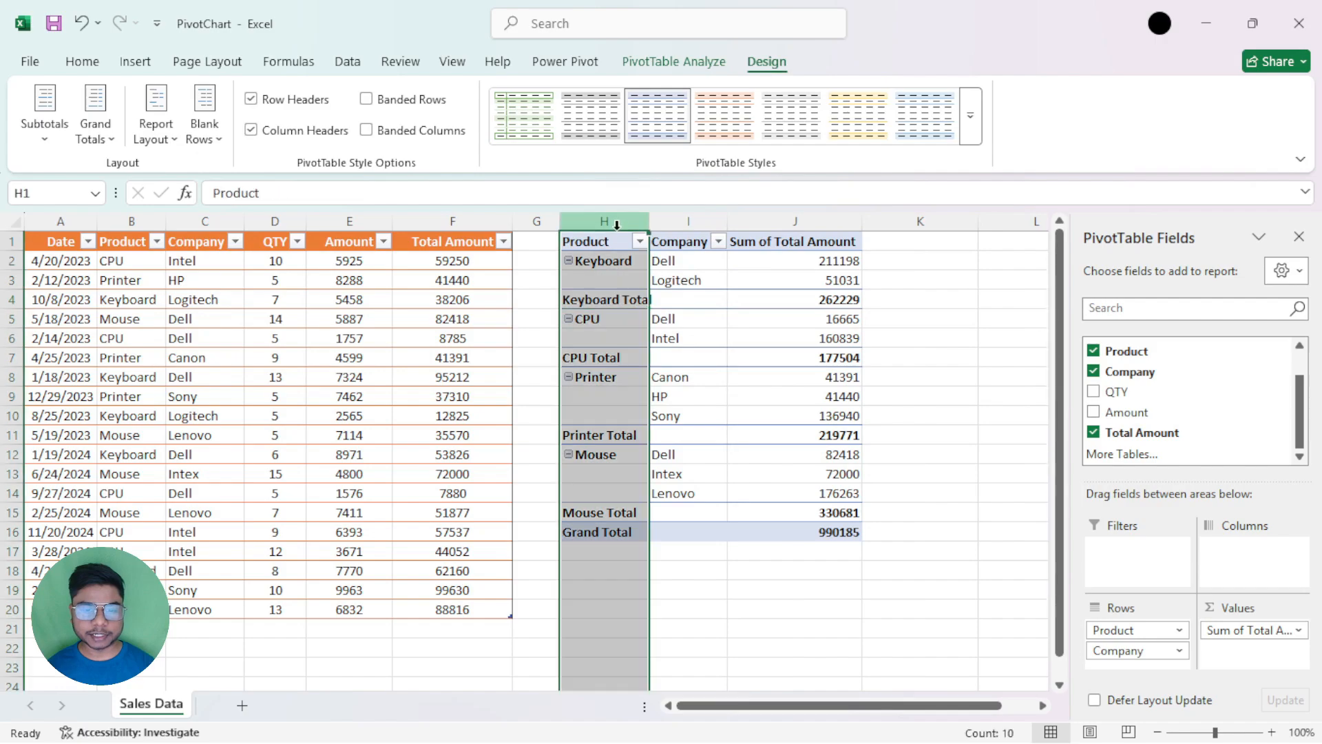
pyautogui.moveTo(607, 245); pyautogui.dragTo(603, 493)
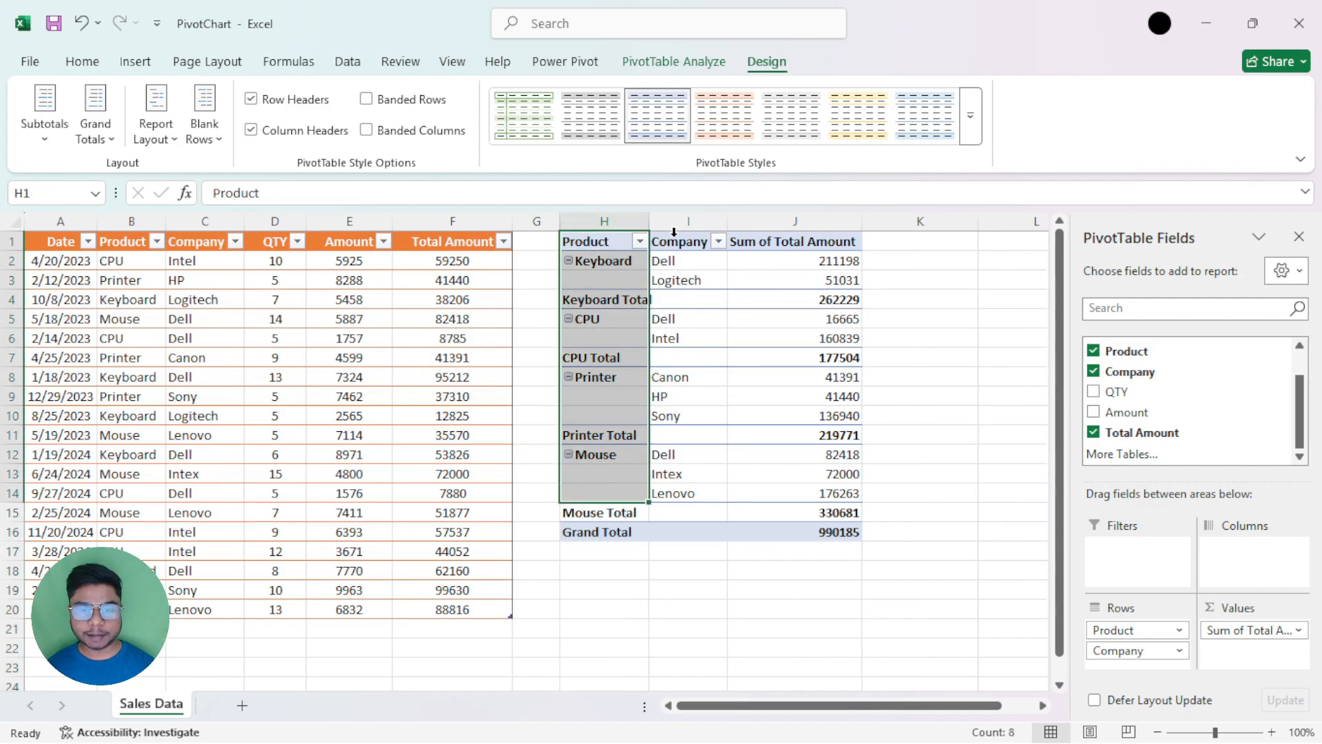
pyautogui.moveTo(675, 238); pyautogui.dragTo(670, 521)
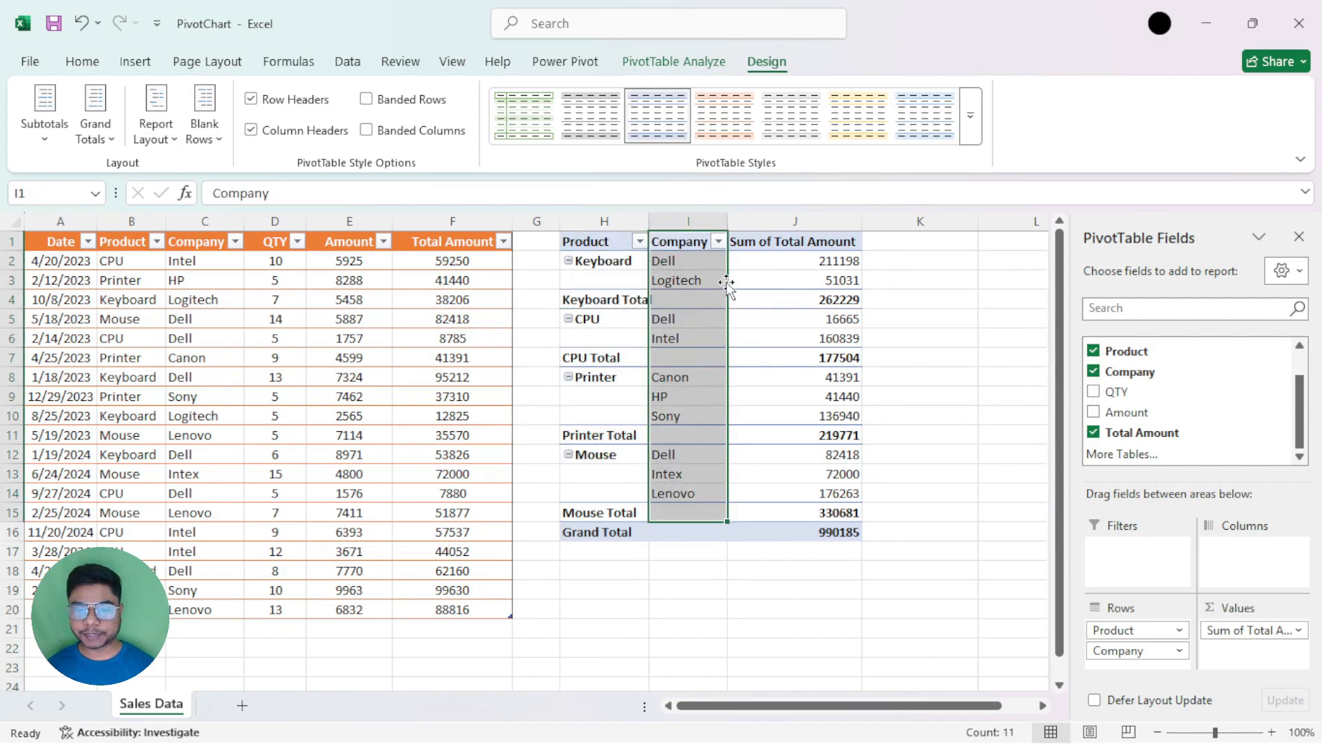
pyautogui.moveTo(689, 260); pyautogui.dragTo(783, 286)
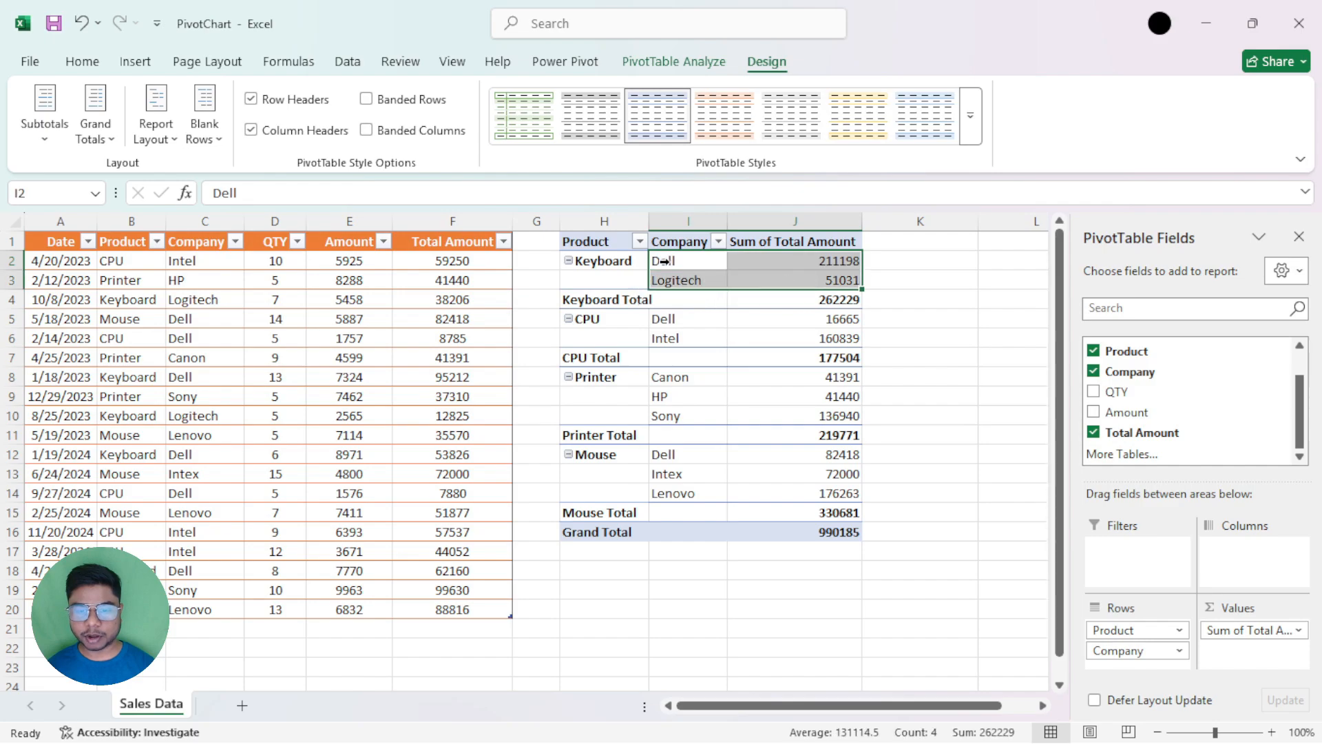
pyautogui.click(812, 300)
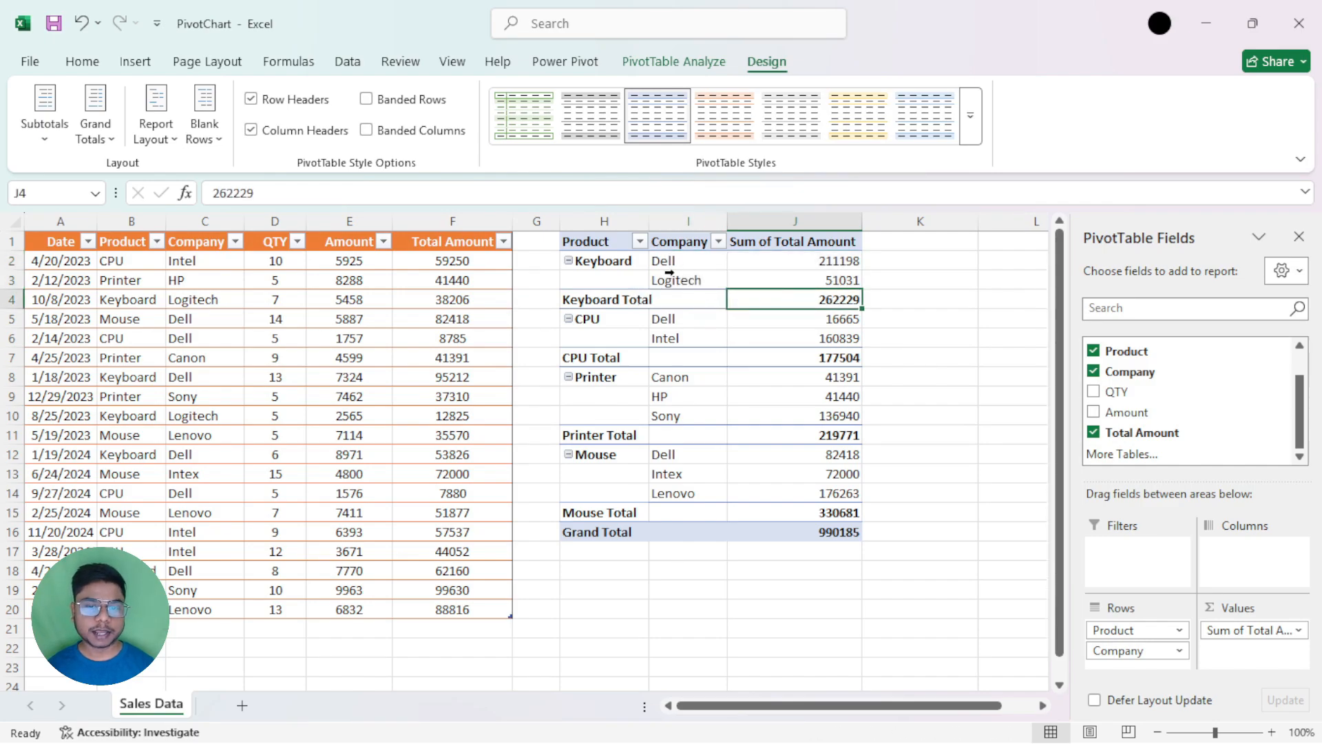
# Start inserting a PivotChart based on the PivotTable and reposition the Insert Chart dialog.
pyautogui.click(605, 241)
pyautogui.click(665, 62)
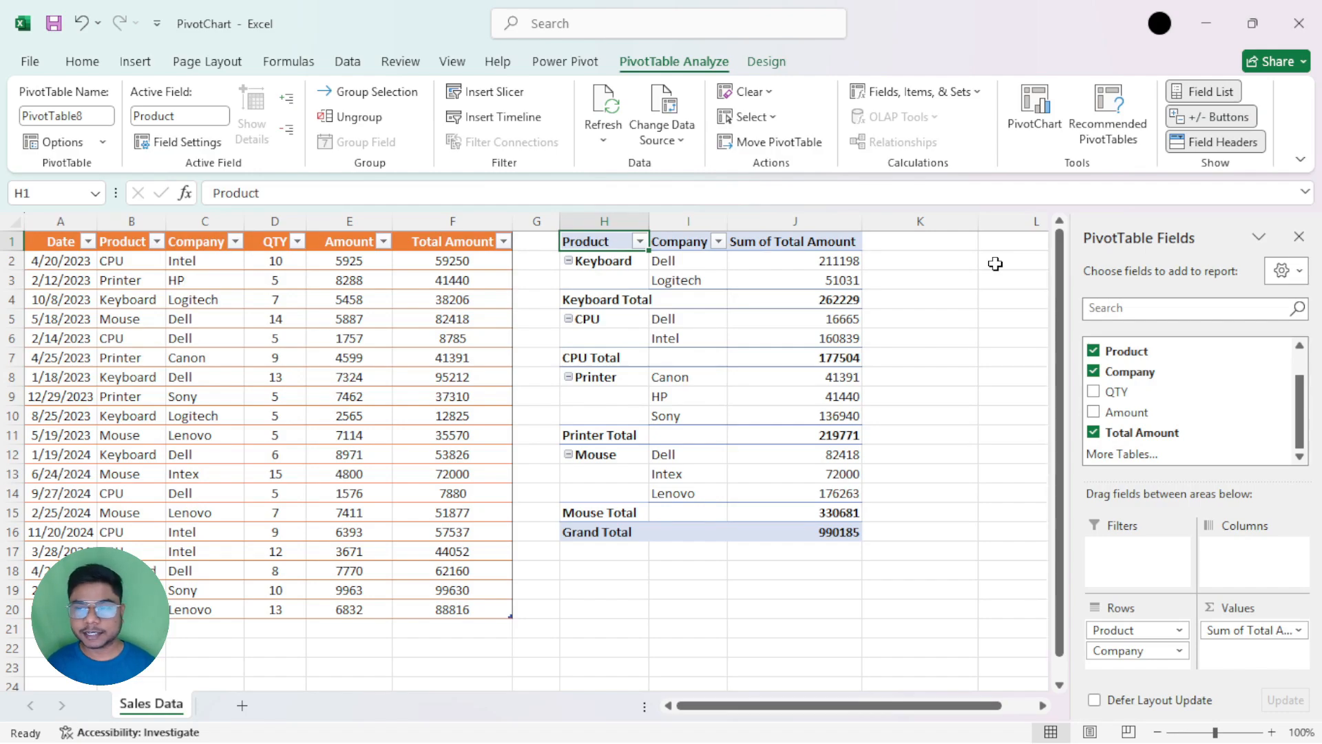
pyautogui.click(1037, 131)
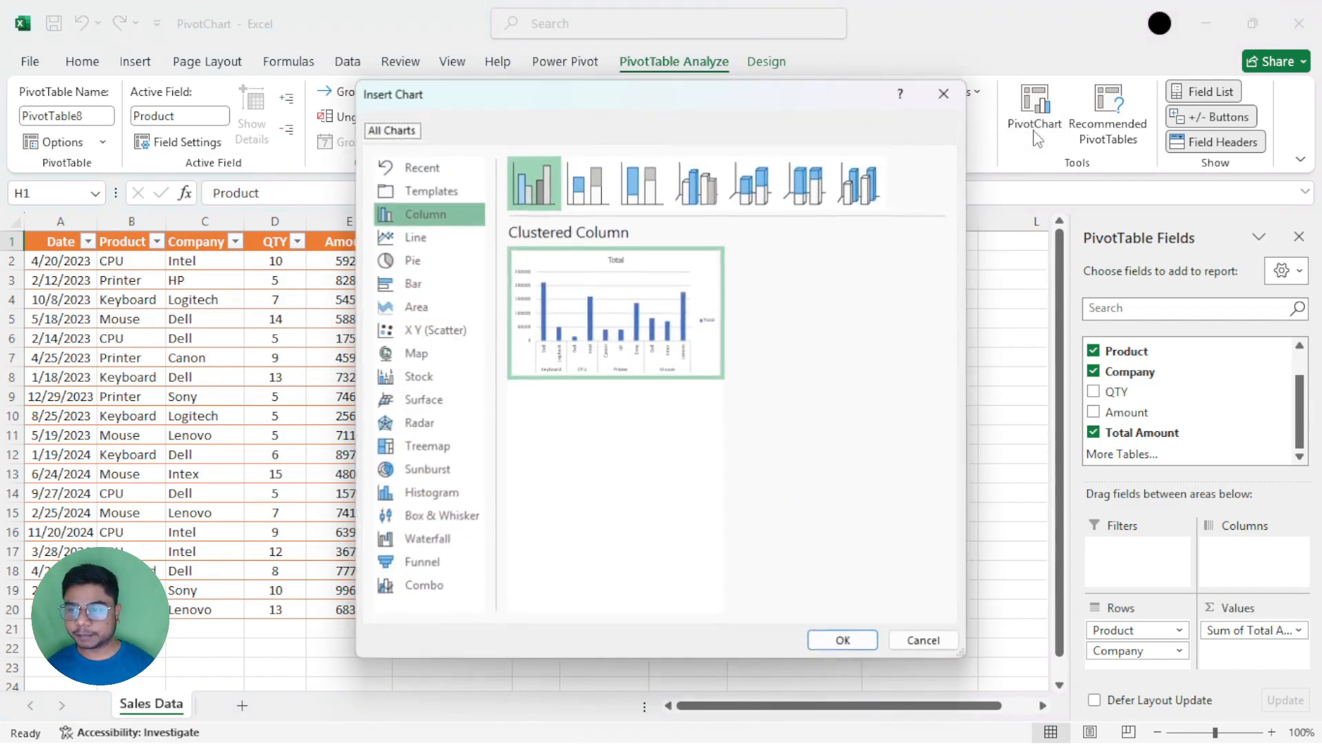
pyautogui.moveTo(659, 109); pyautogui.dragTo(626, 74)
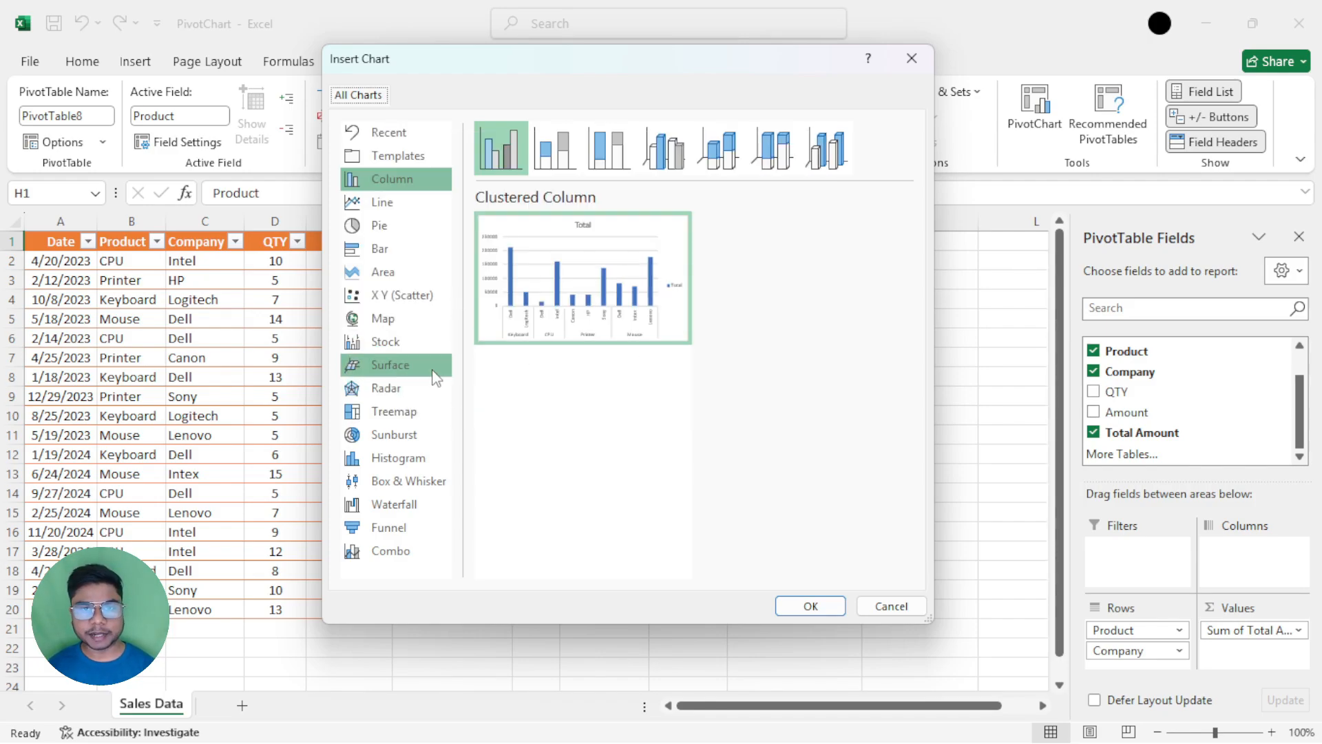
# Check whether the Surface, Radar, Treemap and Sunburst chart types suit the PivotTable data, and return to Column.
pyautogui.click(437, 378)
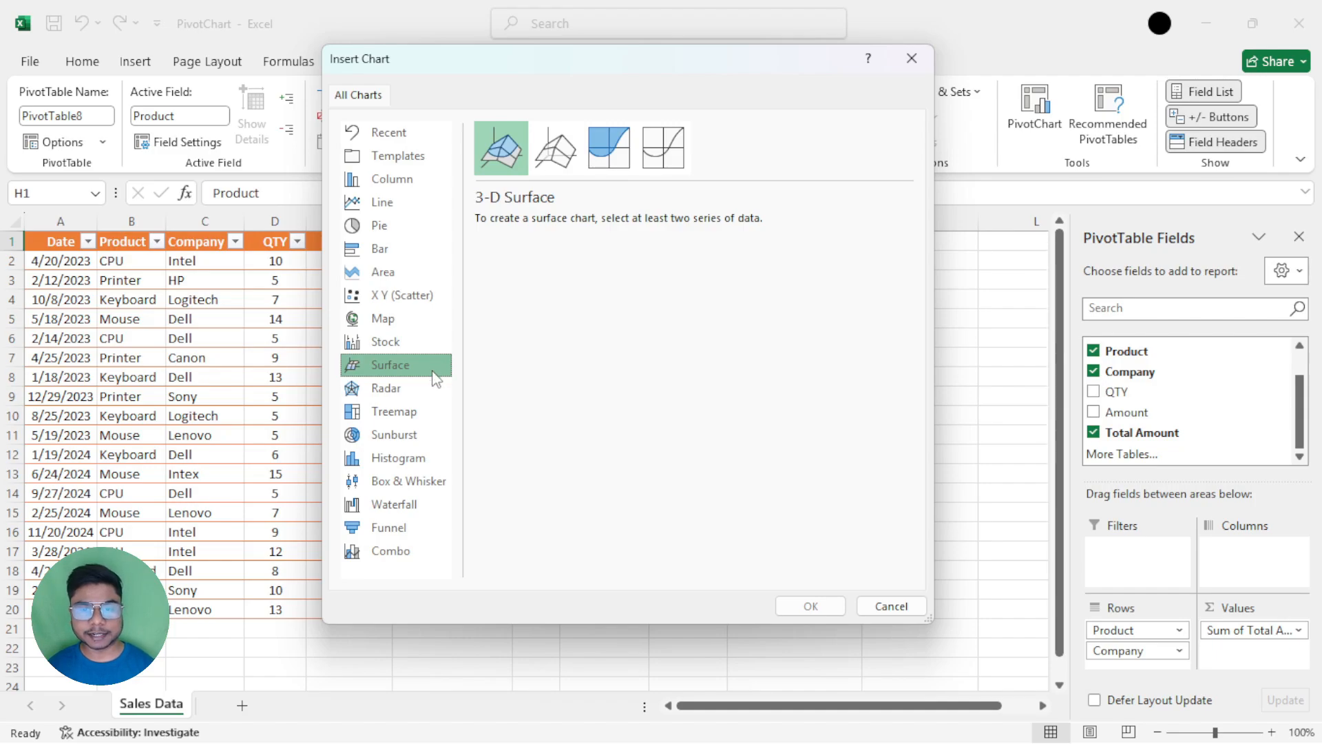
pyautogui.click(420, 389)
pyautogui.click(414, 414)
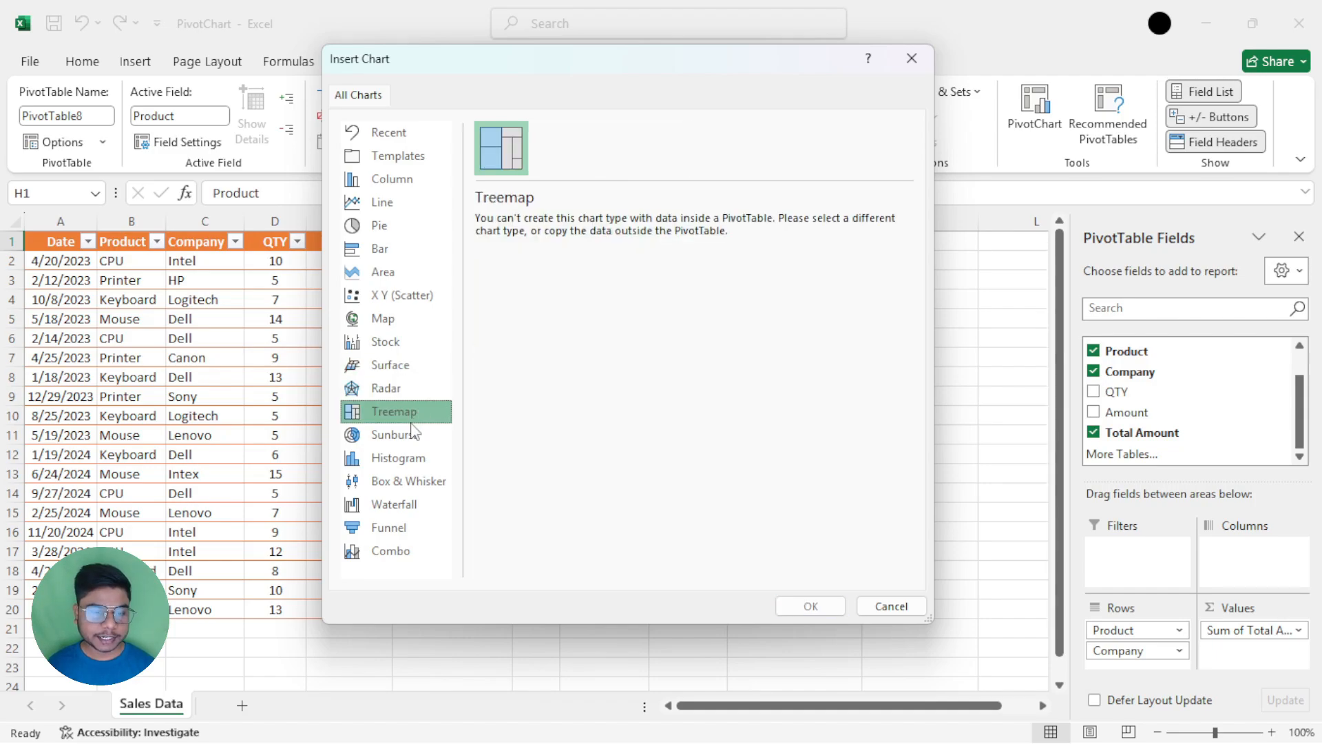
pyautogui.click(424, 438)
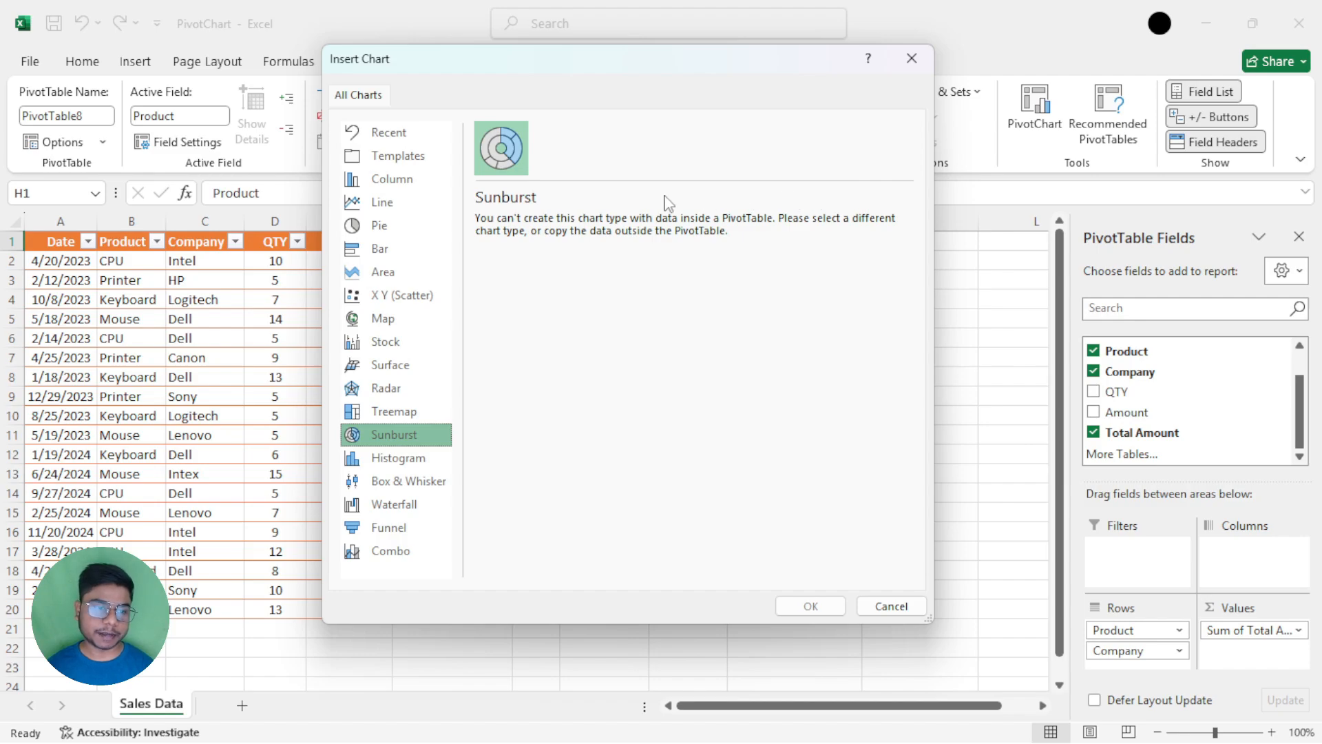
pyautogui.click(399, 183)
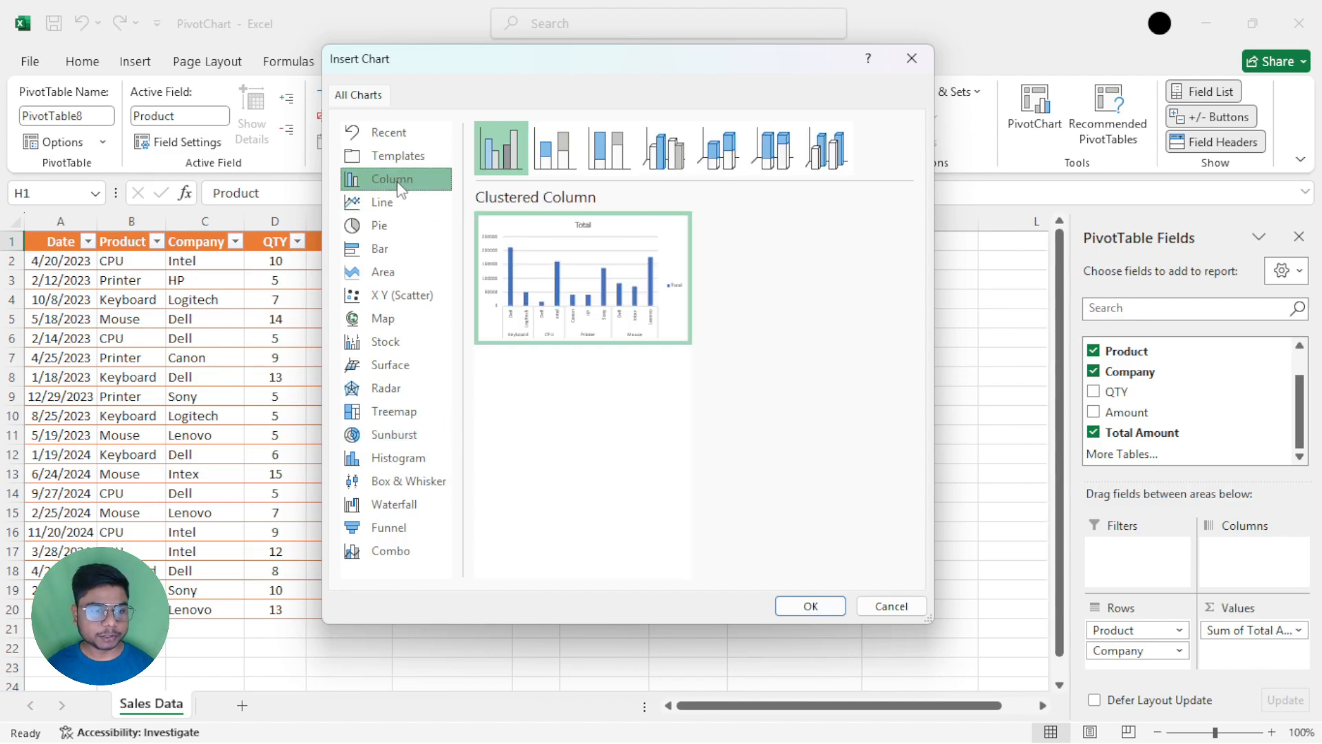
# Compare the Area, Radar, Box & Whisker and Funnel chart types, and reselect Column.
pyautogui.click(396, 275)
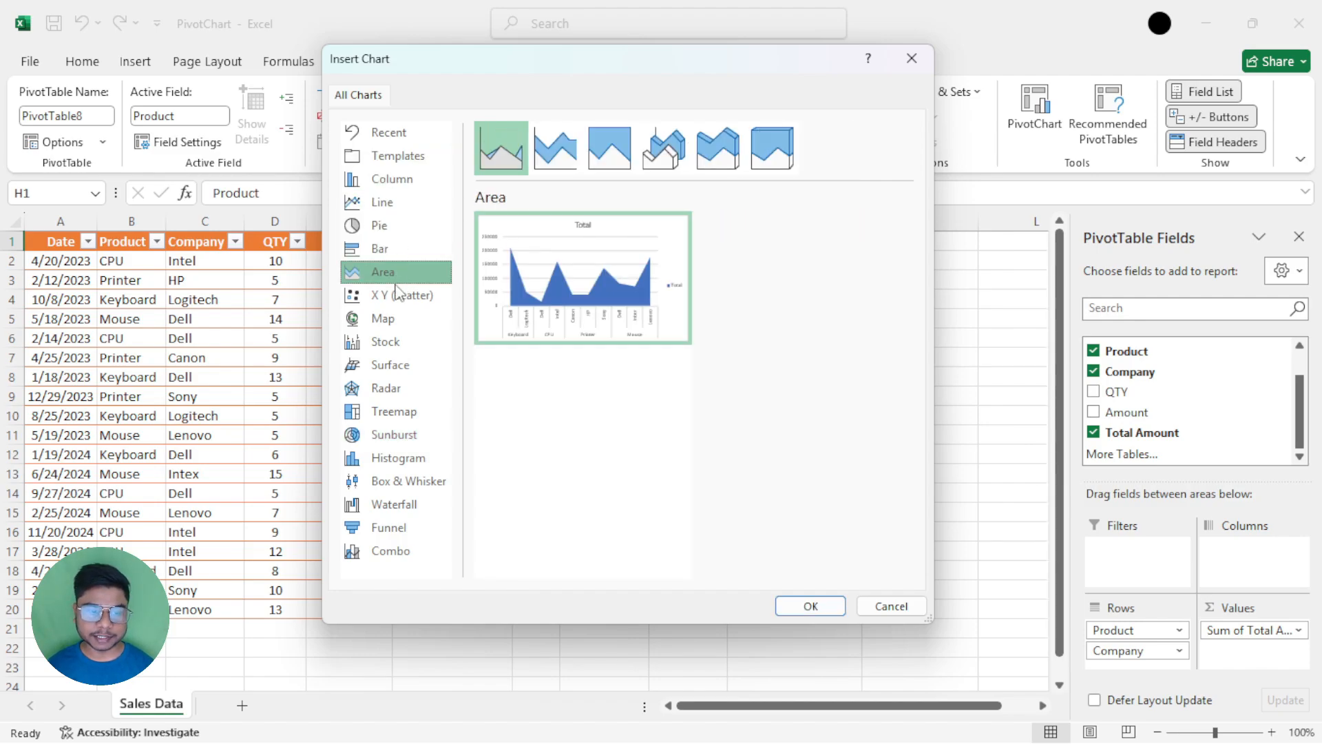
pyautogui.click(396, 388)
pyautogui.click(406, 481)
pyautogui.click(413, 528)
pyautogui.click(428, 180)
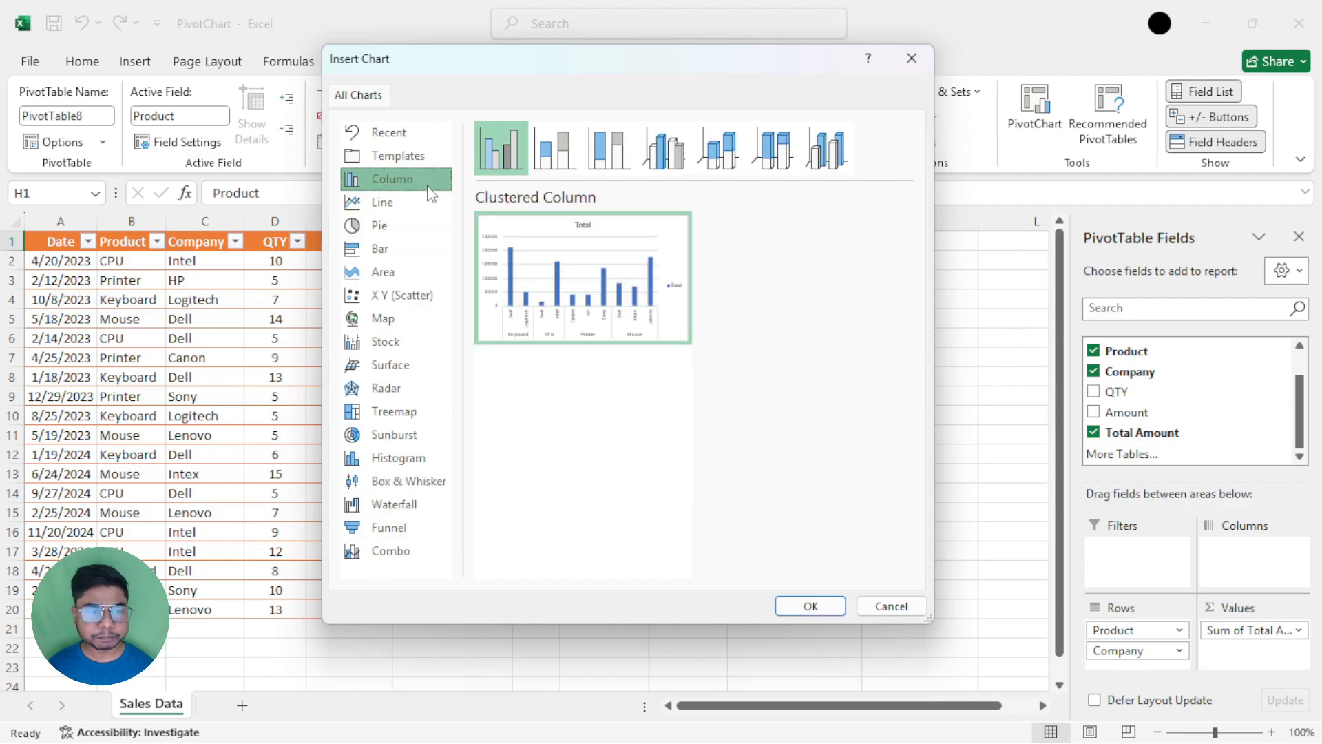
# Move the Insert Chart dialog aside, look at the Line and Pie chart types, and return to Column.
pyautogui.moveTo(599, 69); pyautogui.dragTo(645, 74)
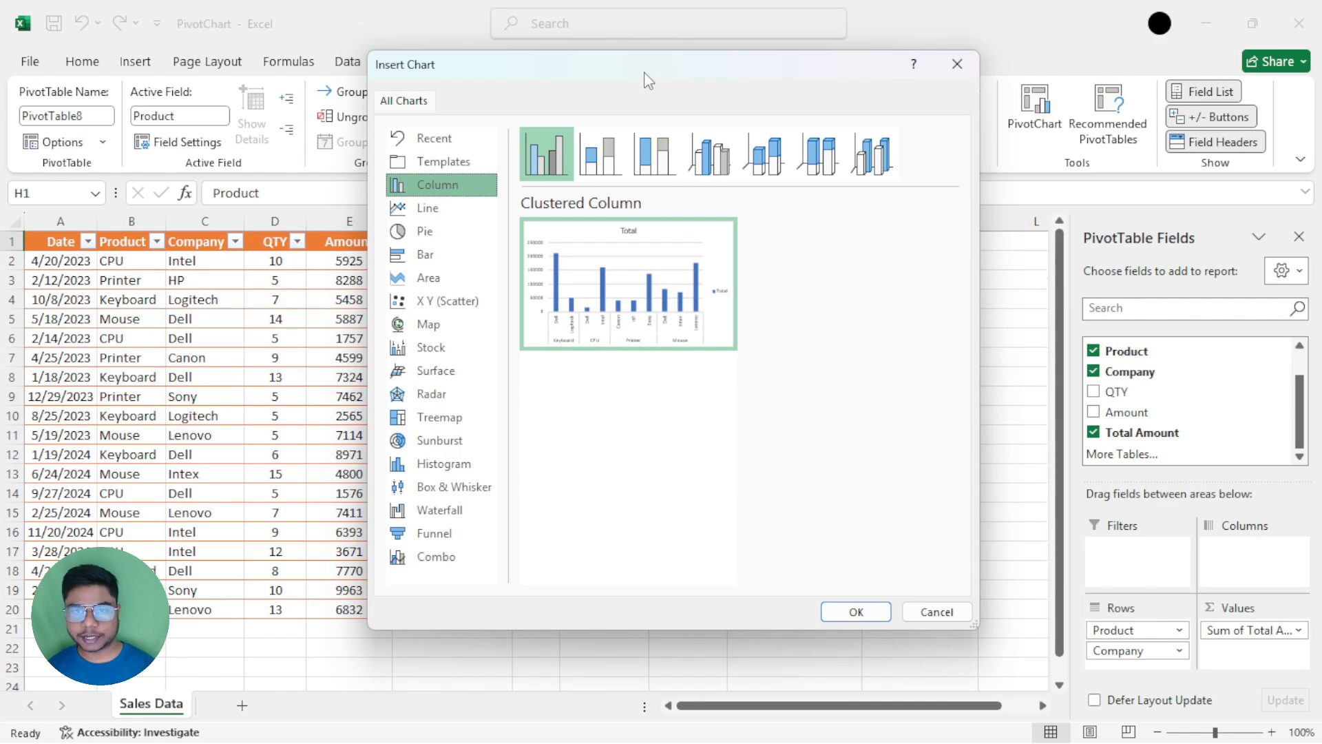
pyautogui.click(431, 208)
pyautogui.click(439, 234)
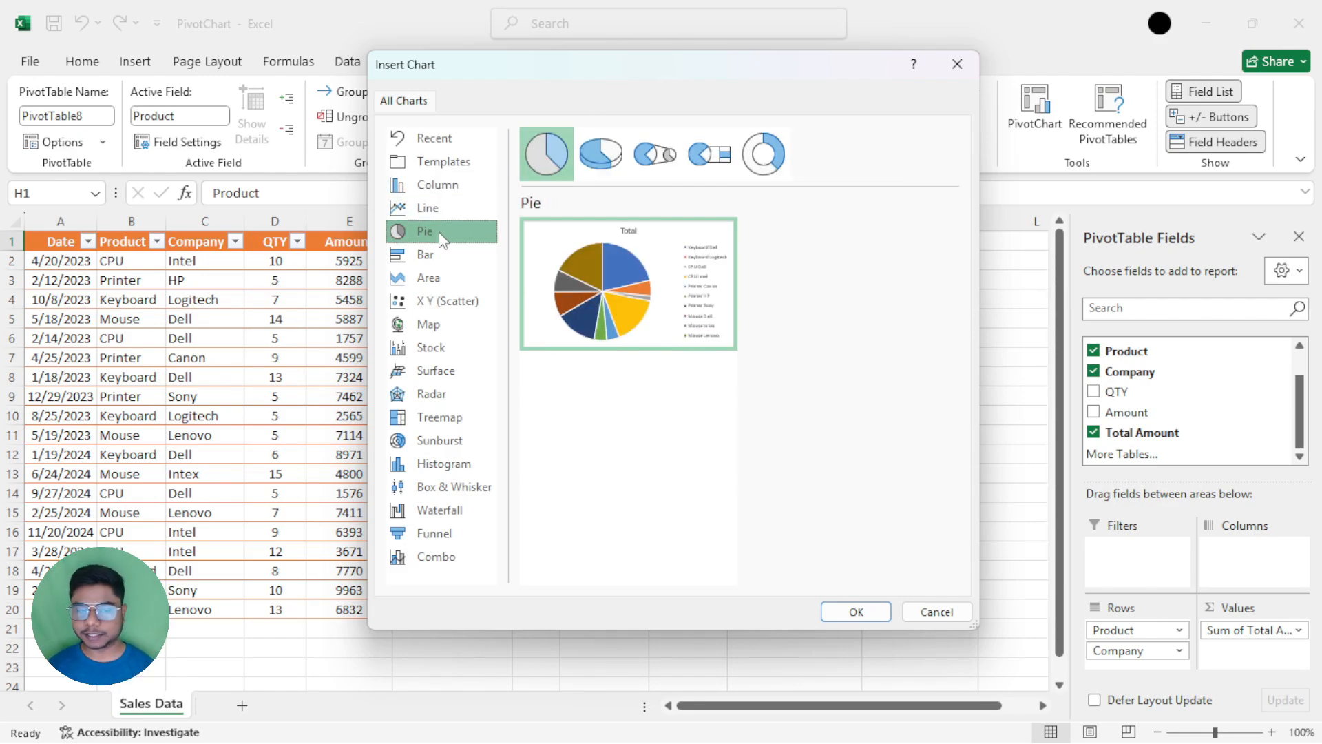
pyautogui.click(442, 181)
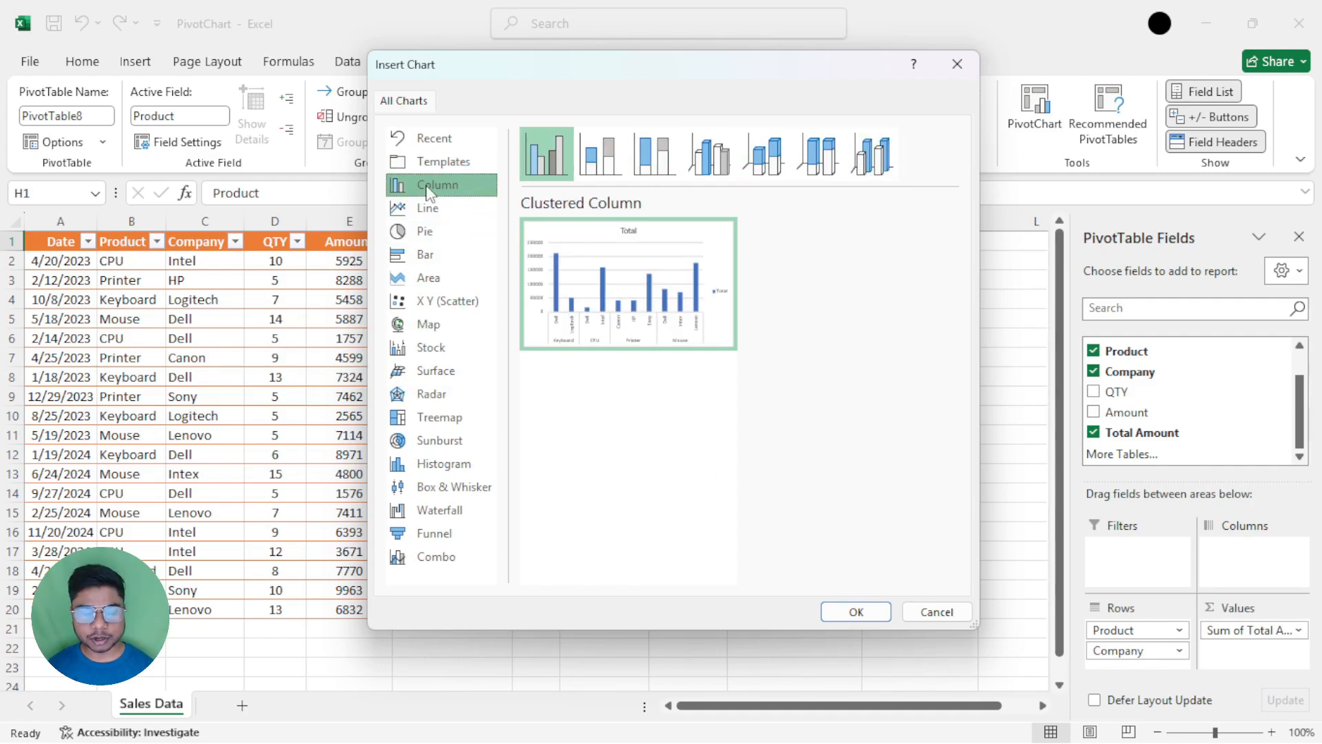
pyautogui.moveTo(605, 316)
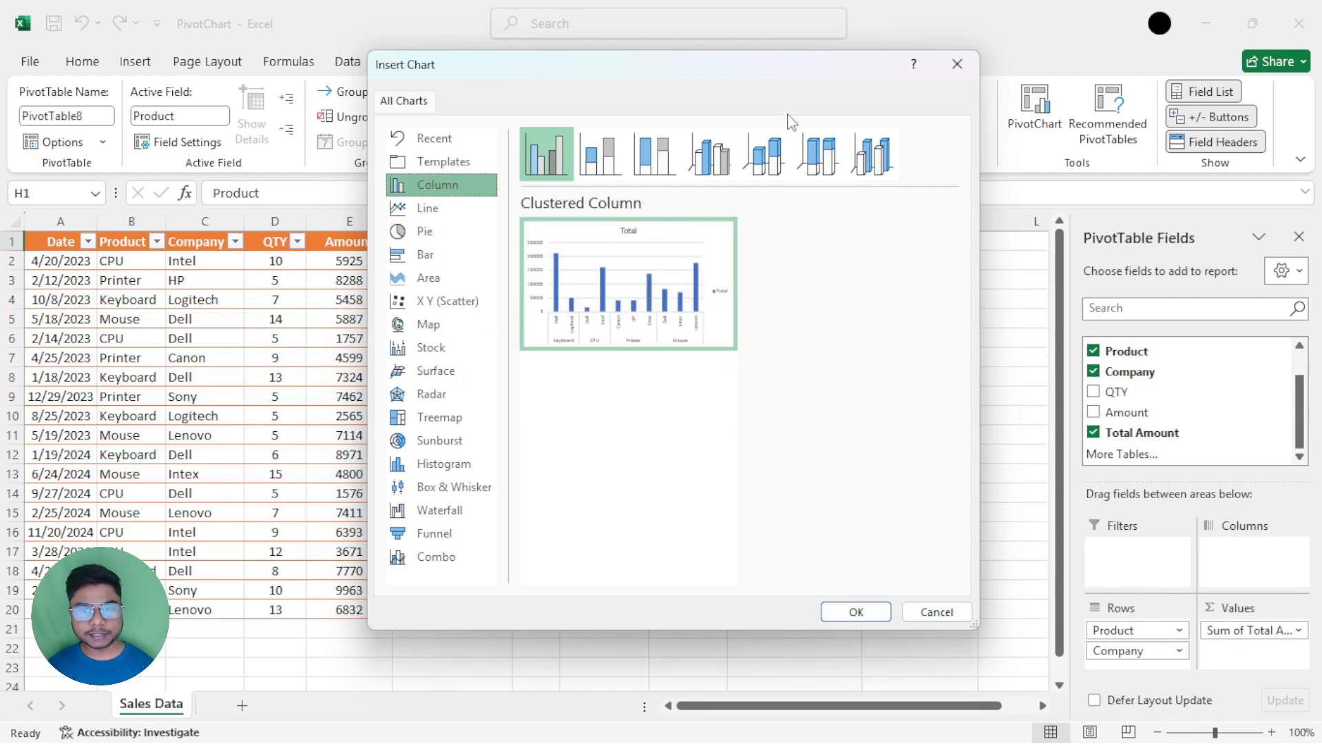
# Examine enlarged previews of the Clustered Column, Line and Clustered Bar charts for the PivotTable data.
pyautogui.moveTo(766, 81); pyautogui.dragTo(740, 57)
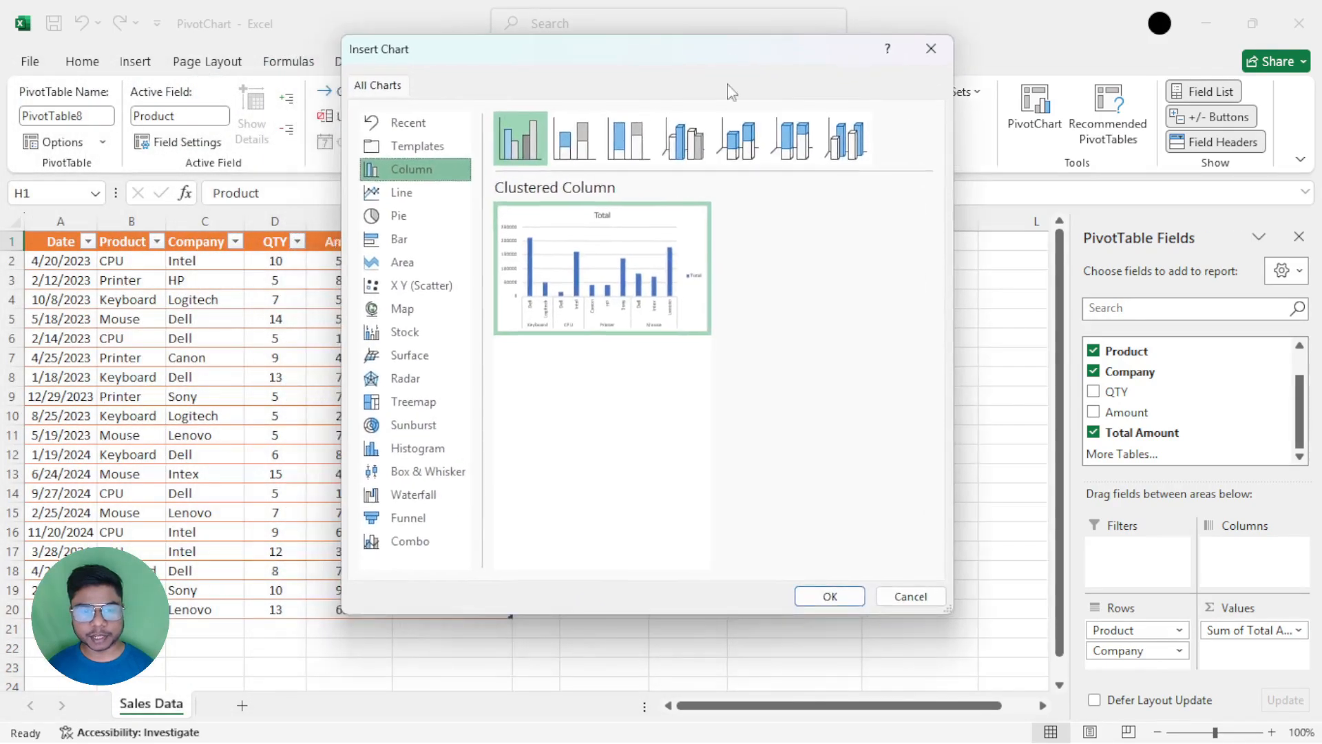
pyautogui.moveTo(673, 235)
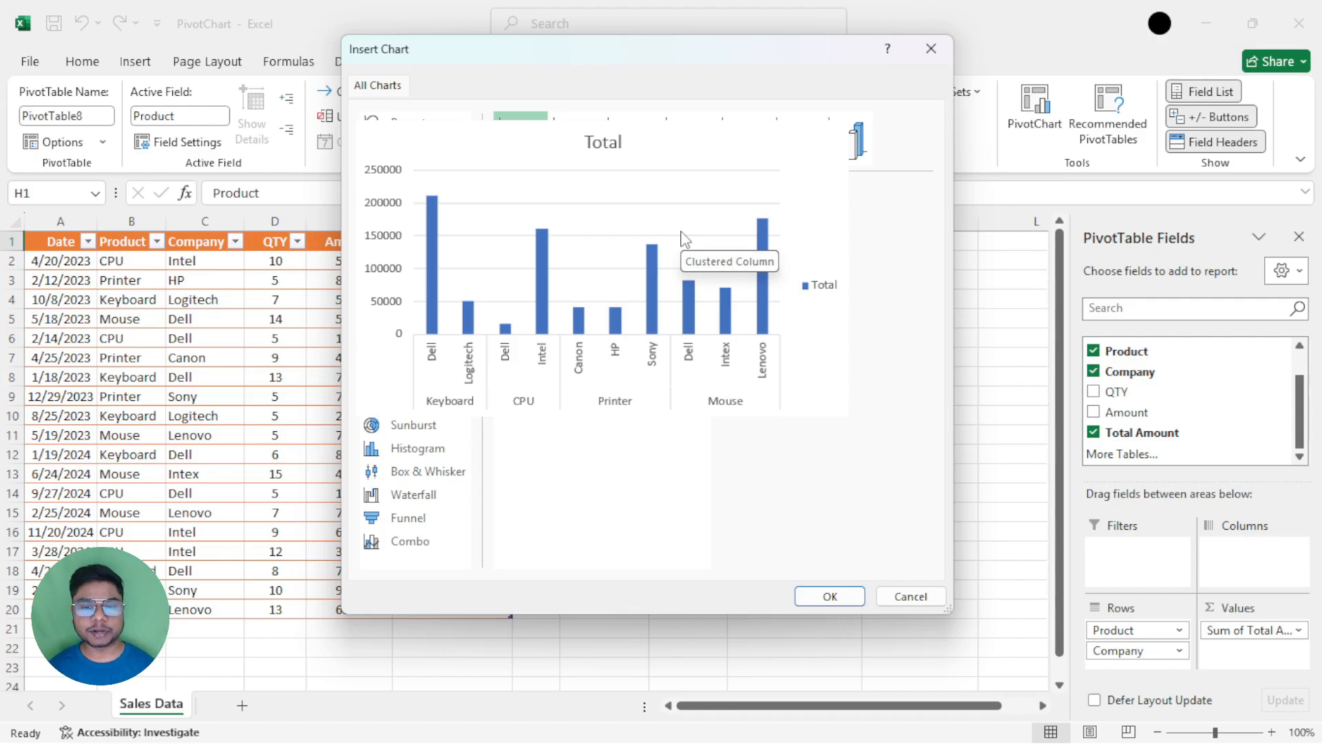
pyautogui.click(404, 189)
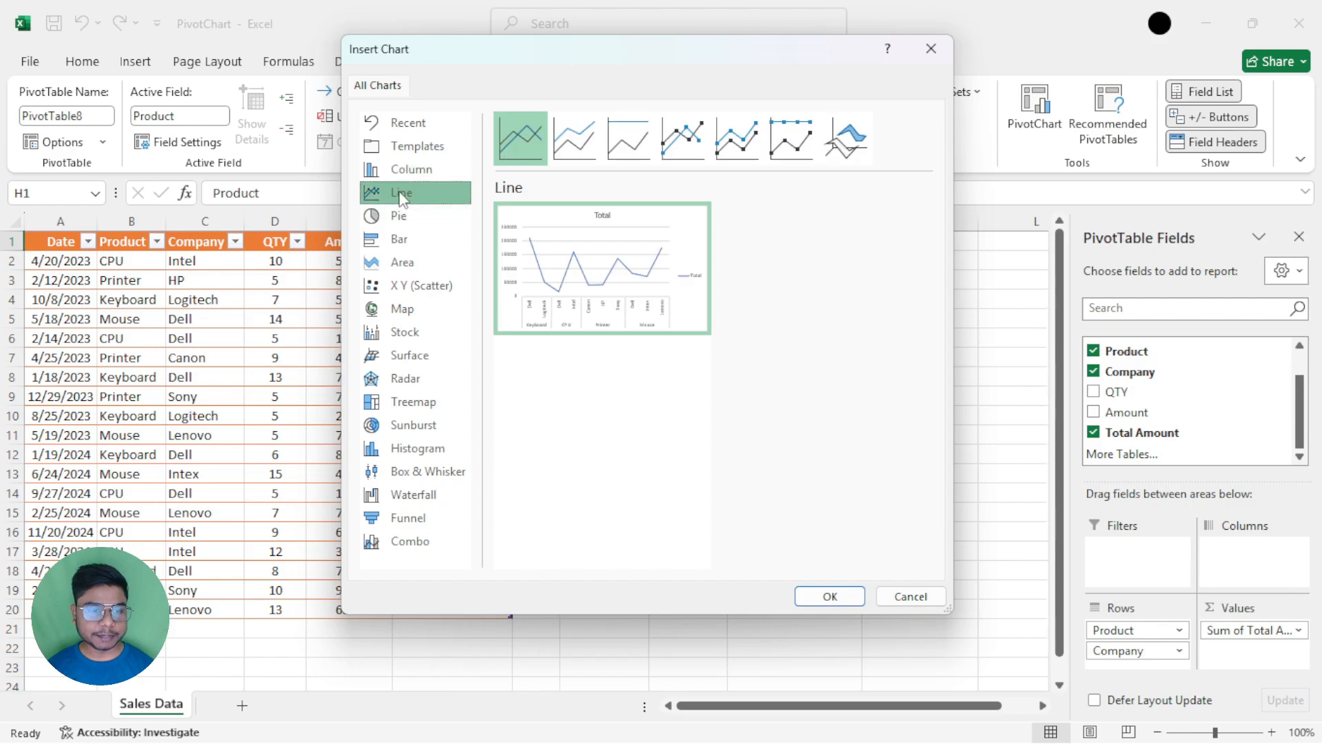
pyautogui.moveTo(673, 263)
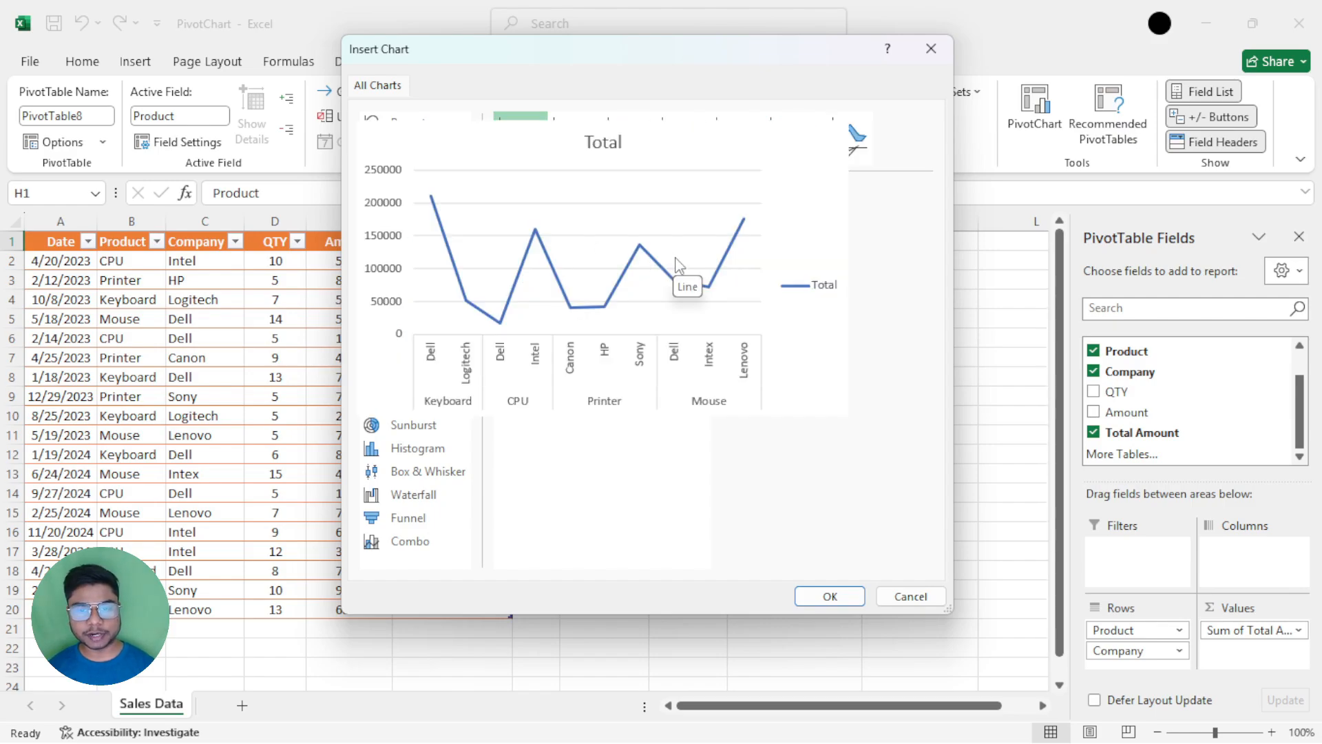
pyautogui.click(440, 230)
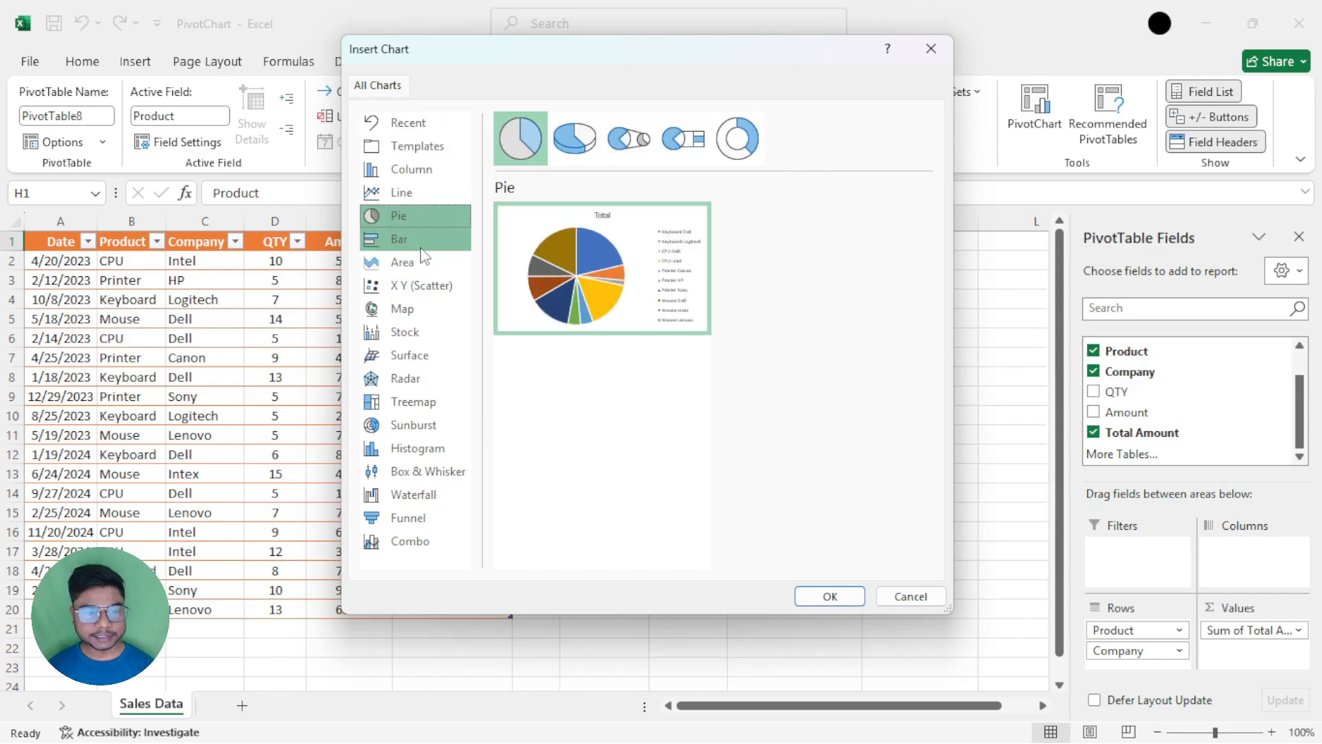
pyautogui.click(422, 246)
pyautogui.moveTo(650, 281)
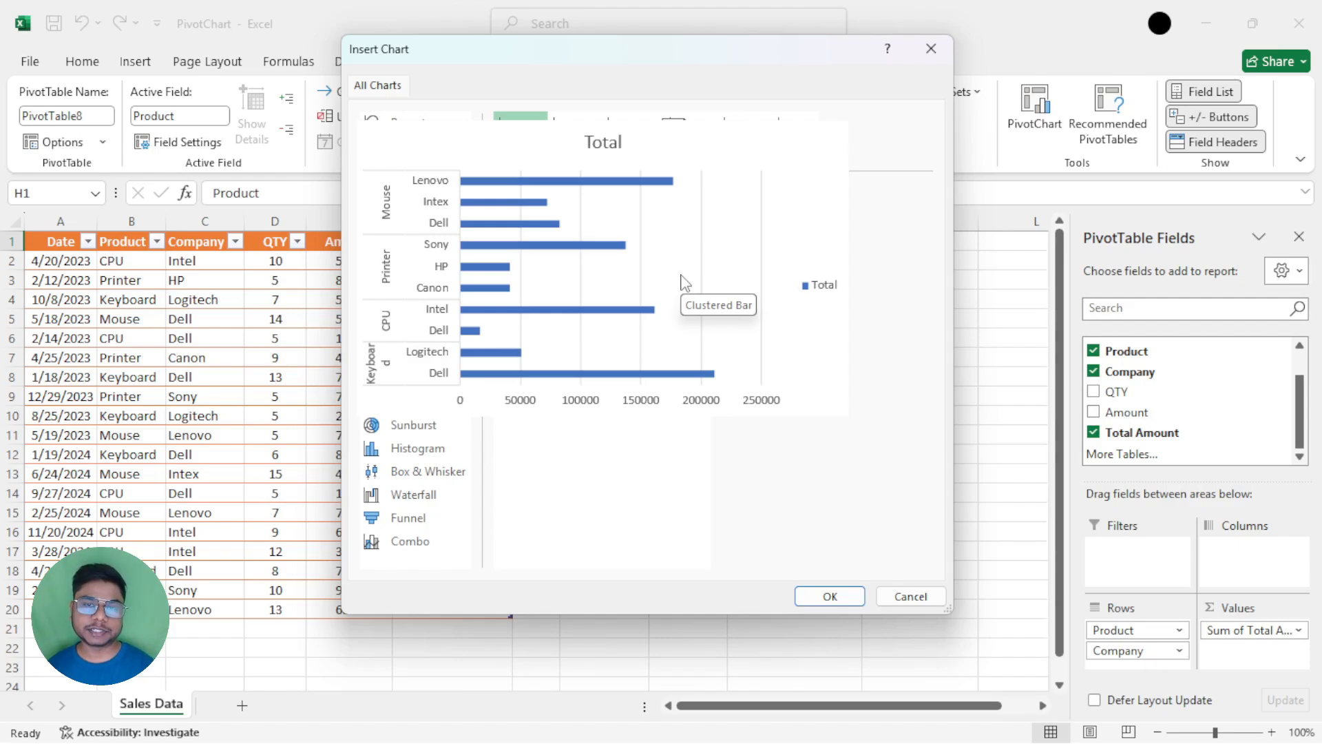
# Compare the Column subtypes, including Stacked, 100% Stacked, 3-D Clustered, 3-D 100% Stacked and 3-D Column.
pyautogui.click(414, 173)
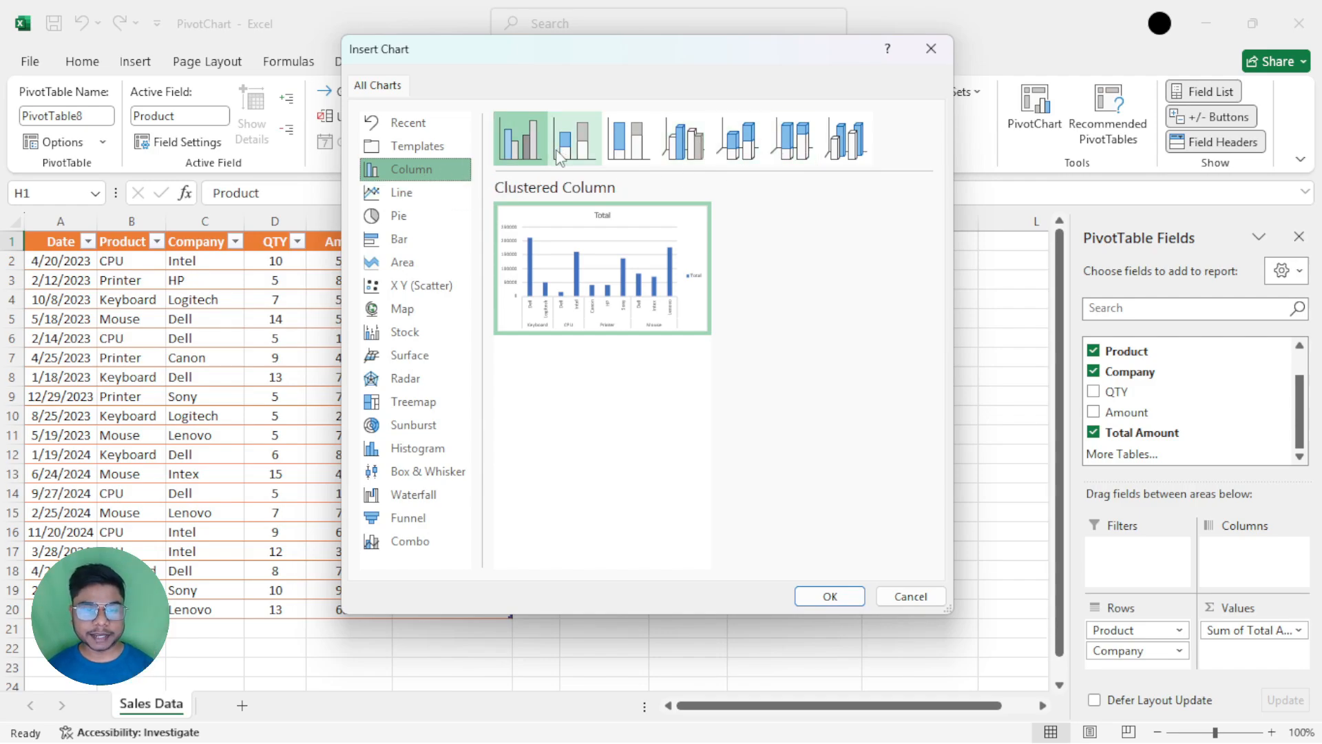
pyautogui.click(574, 138)
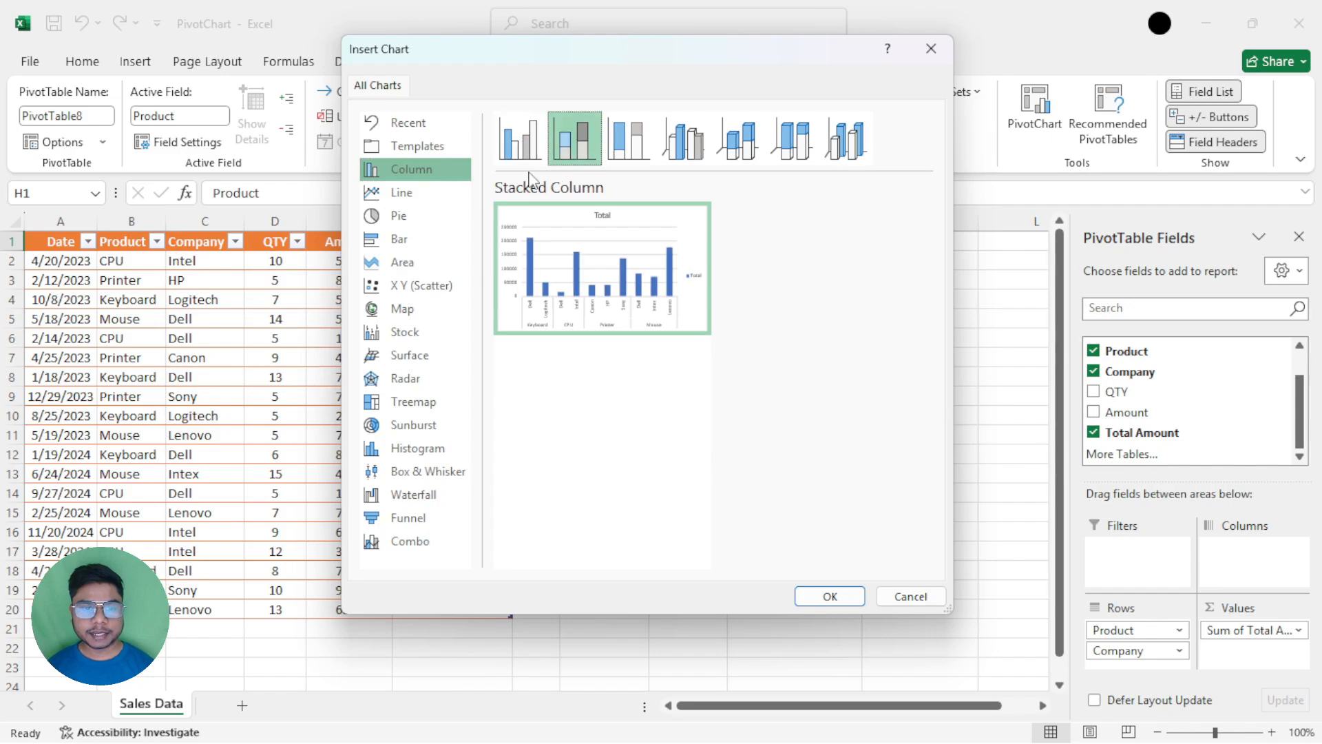
pyautogui.press('Right')
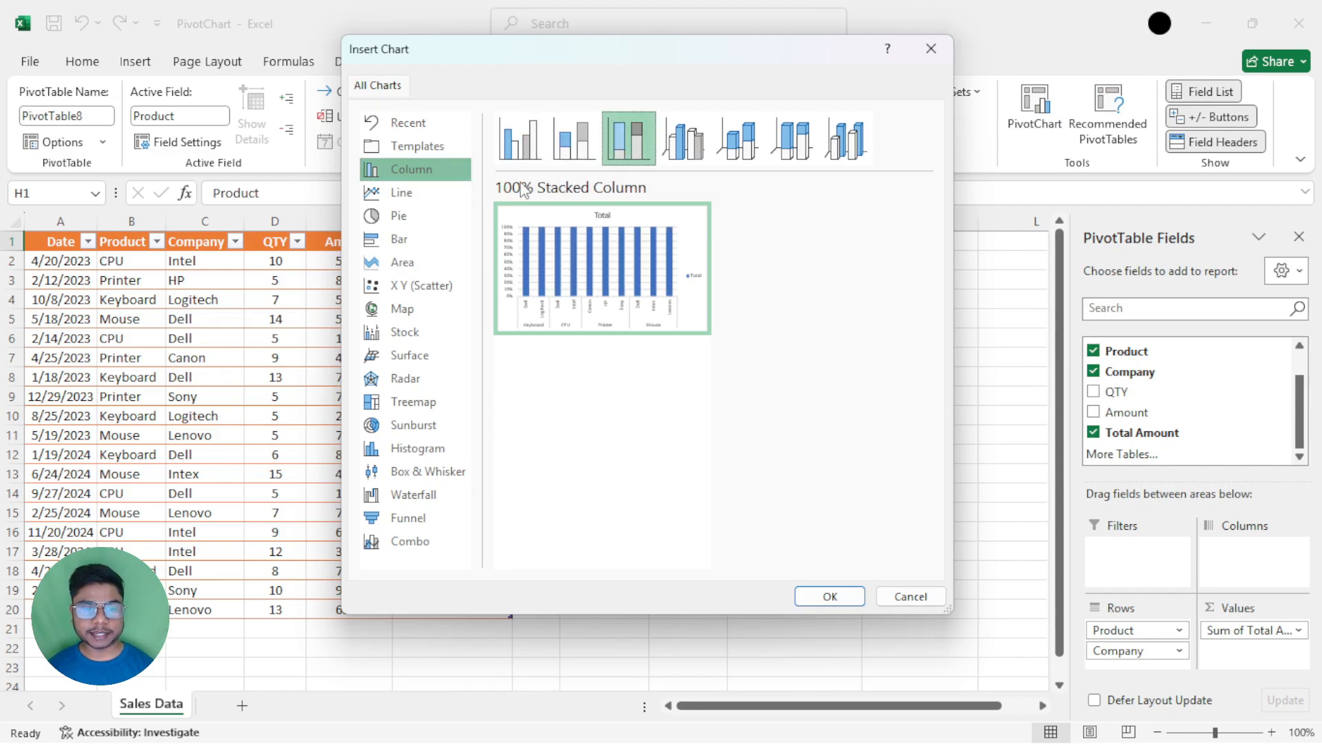
pyautogui.press('Right')
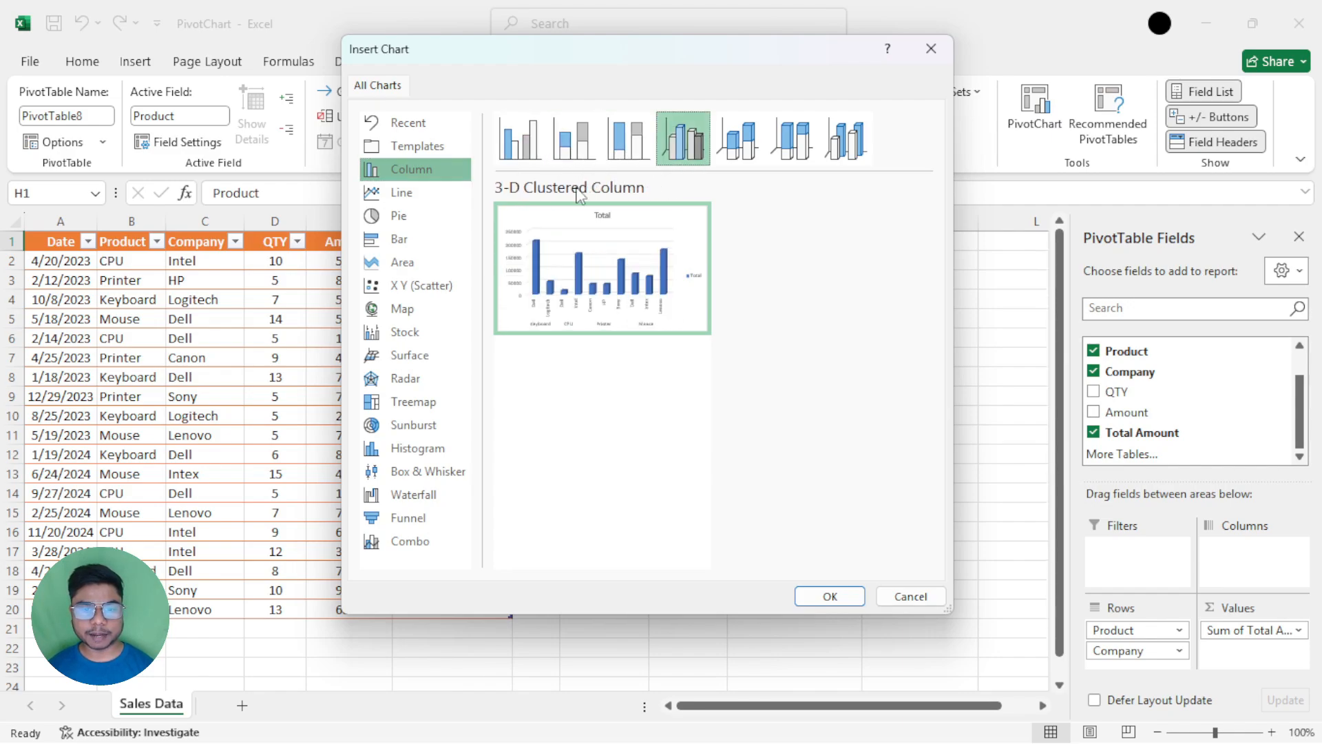
pyautogui.press('Right')
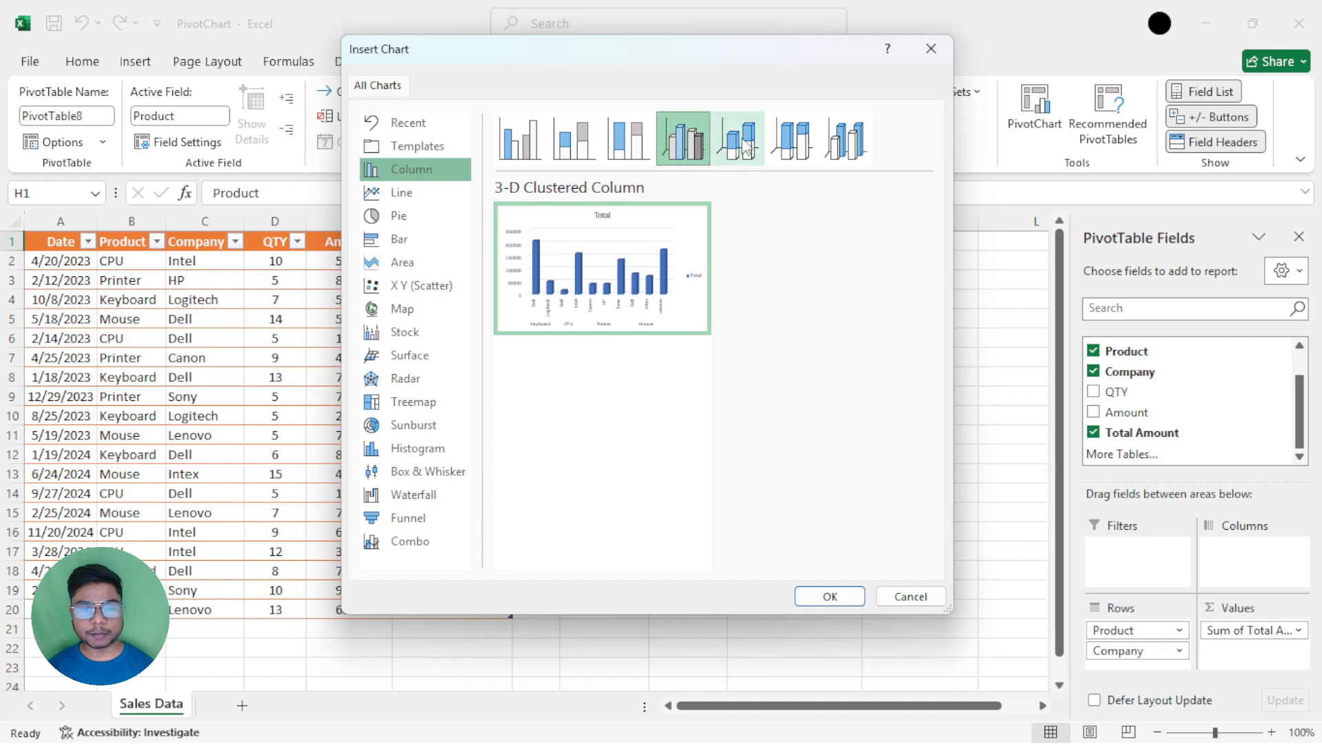
pyautogui.click(782, 141)
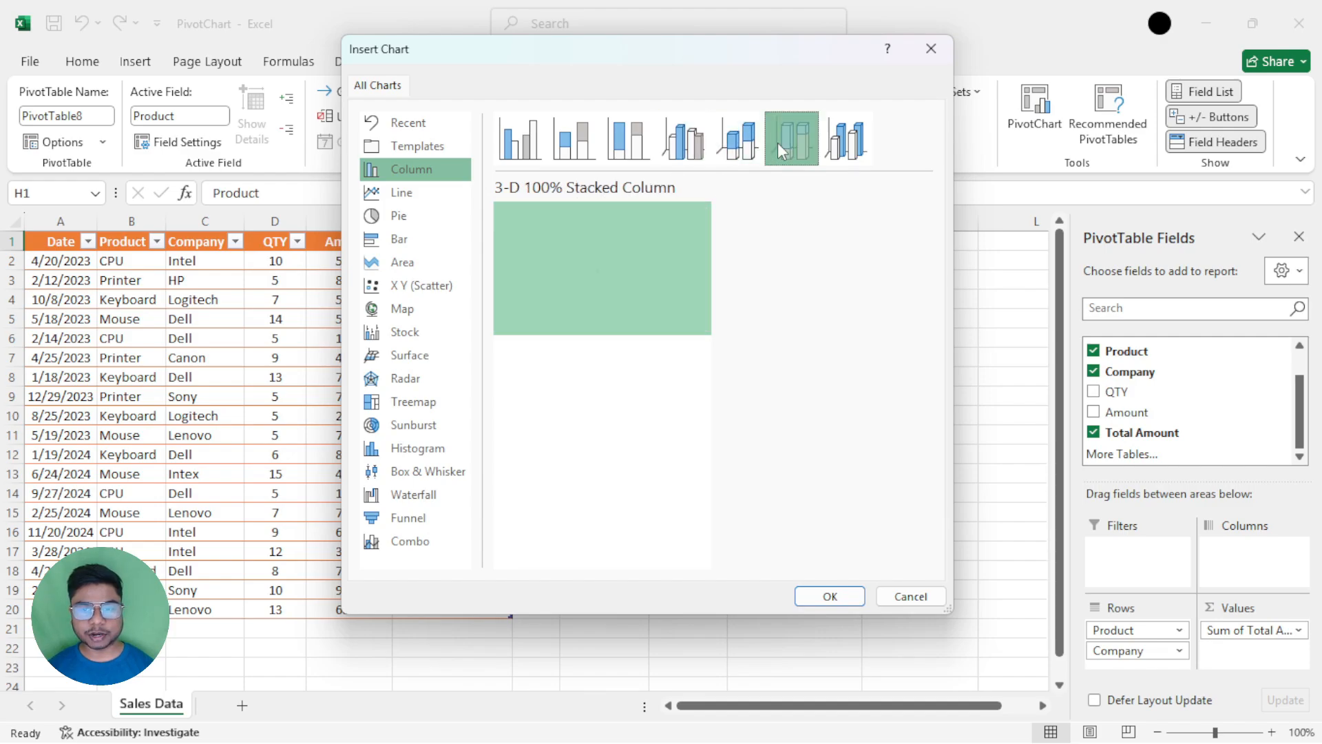
pyautogui.press('Right')
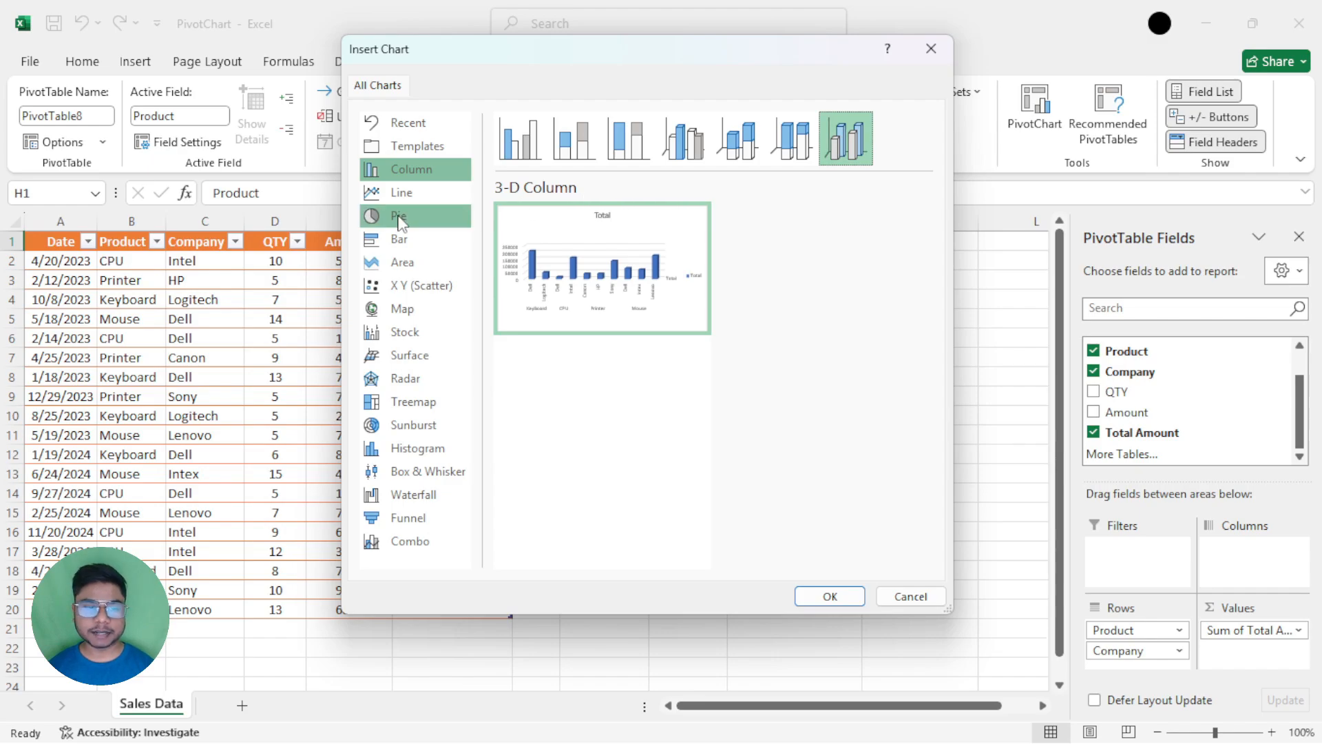
# Look through the Line, Pie, Bar, Area, X Y (Scatter), Surface, Sunburst and Stock chart types.
pyautogui.click(443, 192)
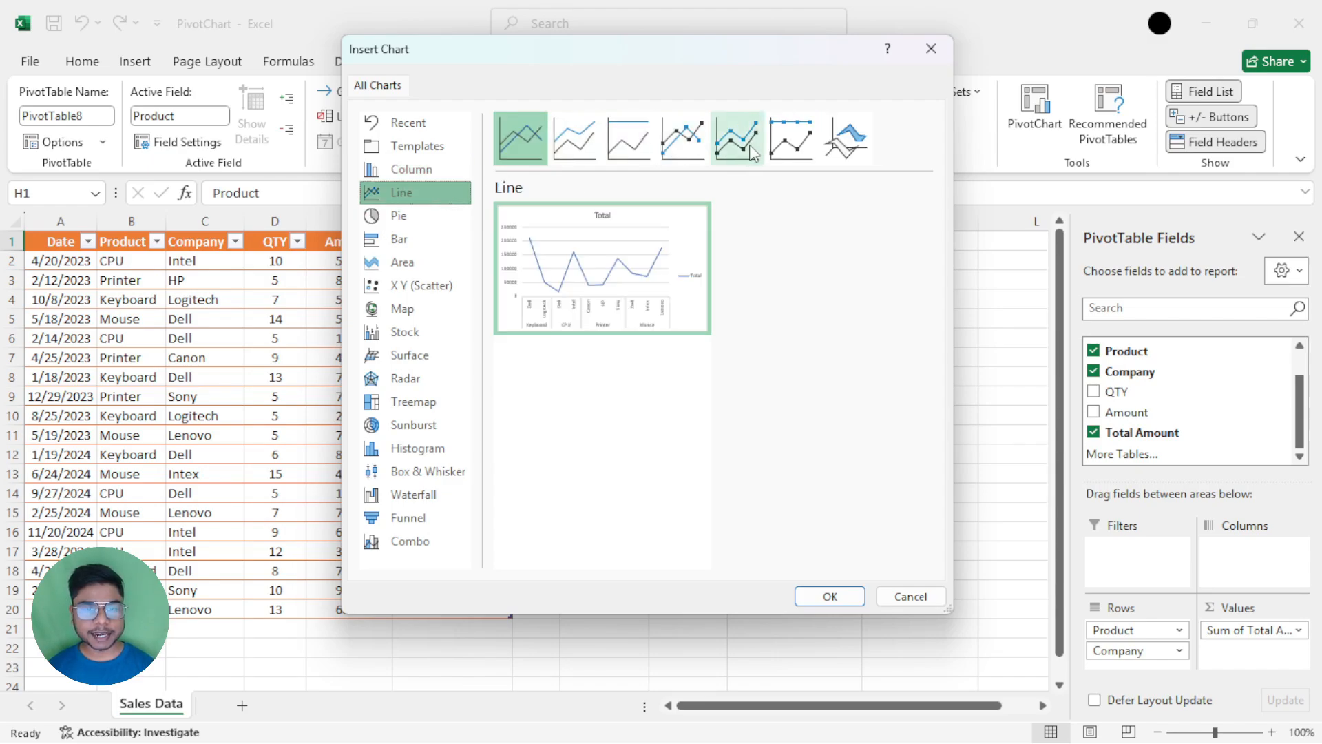
pyautogui.click(419, 215)
pyautogui.click(418, 239)
pyautogui.click(420, 264)
pyautogui.click(420, 285)
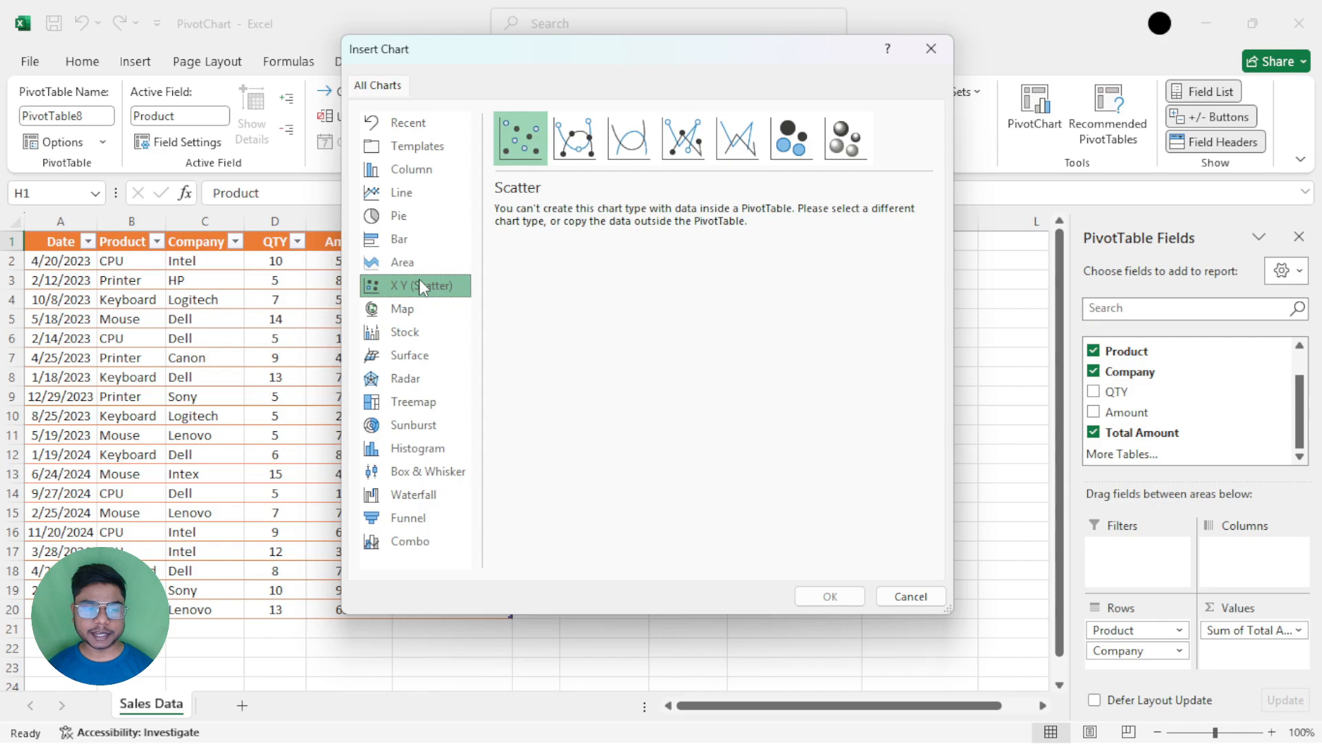
pyautogui.click(421, 355)
pyautogui.click(412, 425)
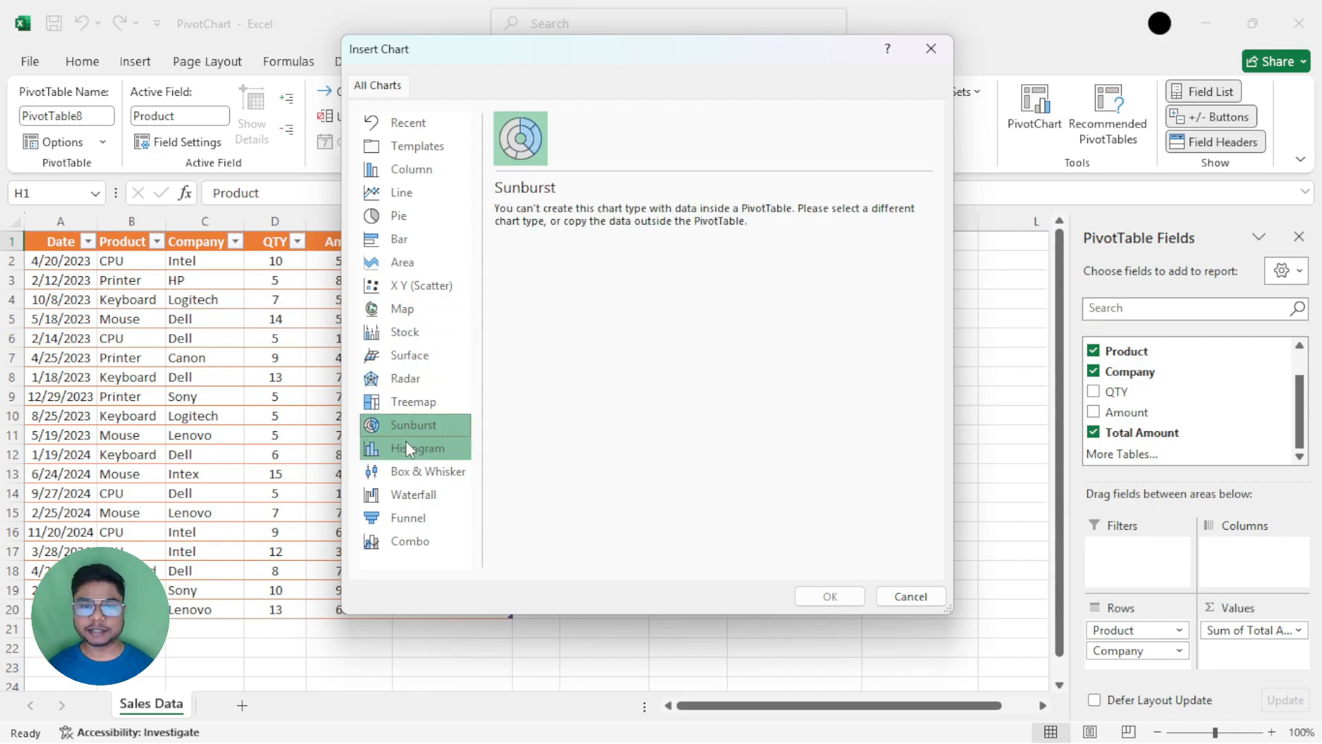
pyautogui.click(403, 332)
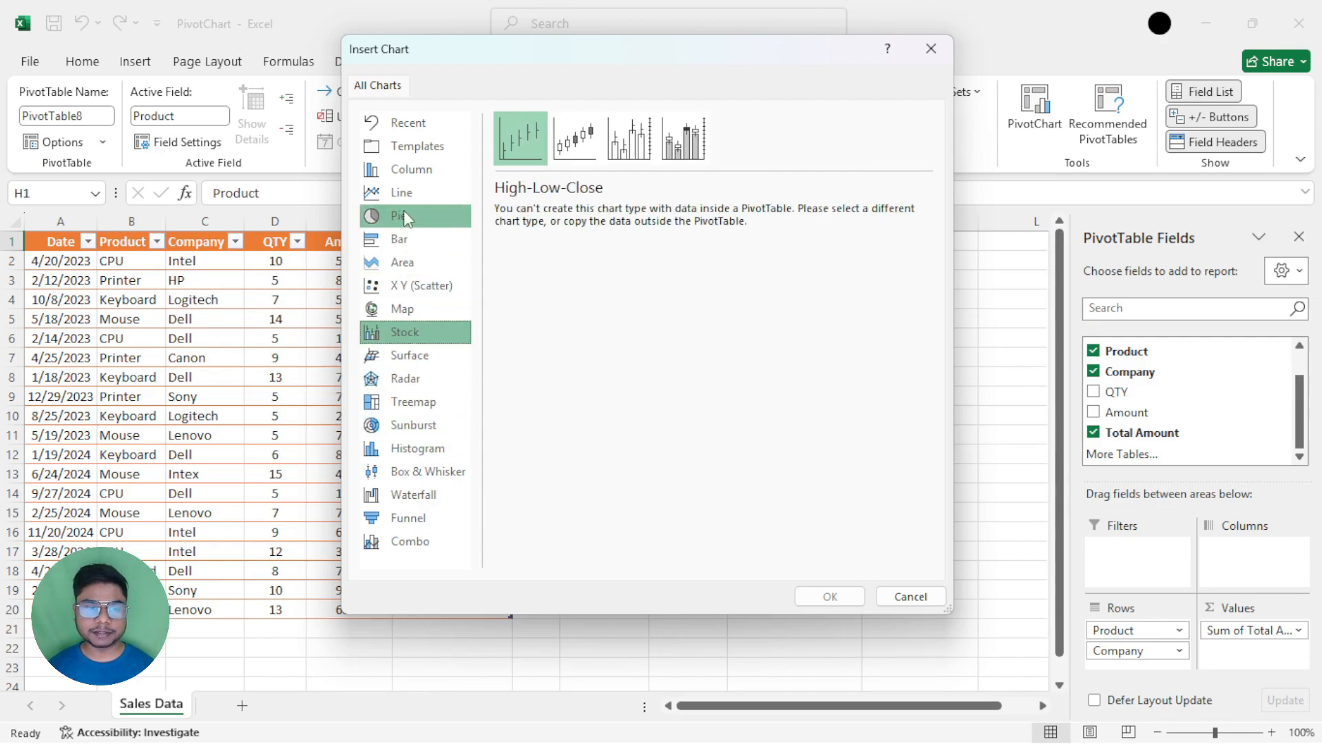
# Insert a Clustered Column PivotChart based on the PivotTable.
pyautogui.click(413, 173)
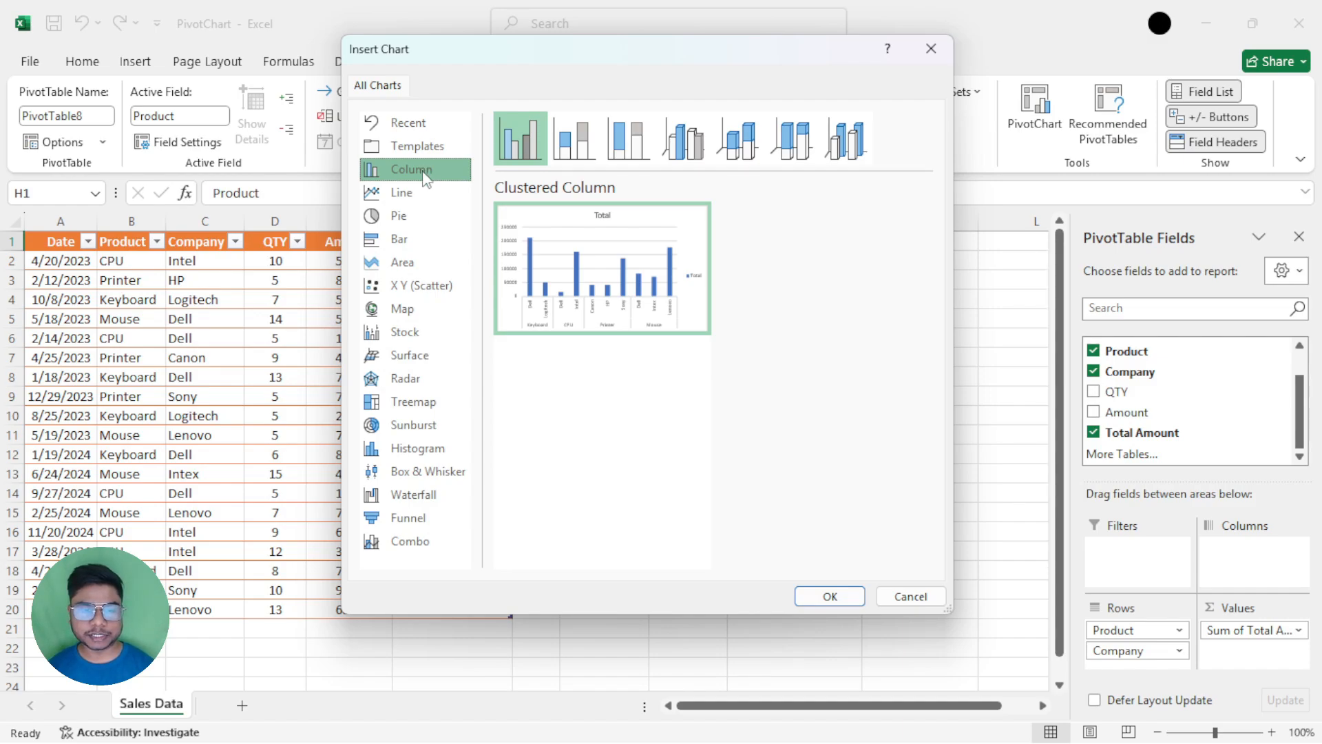
pyautogui.moveTo(614, 246)
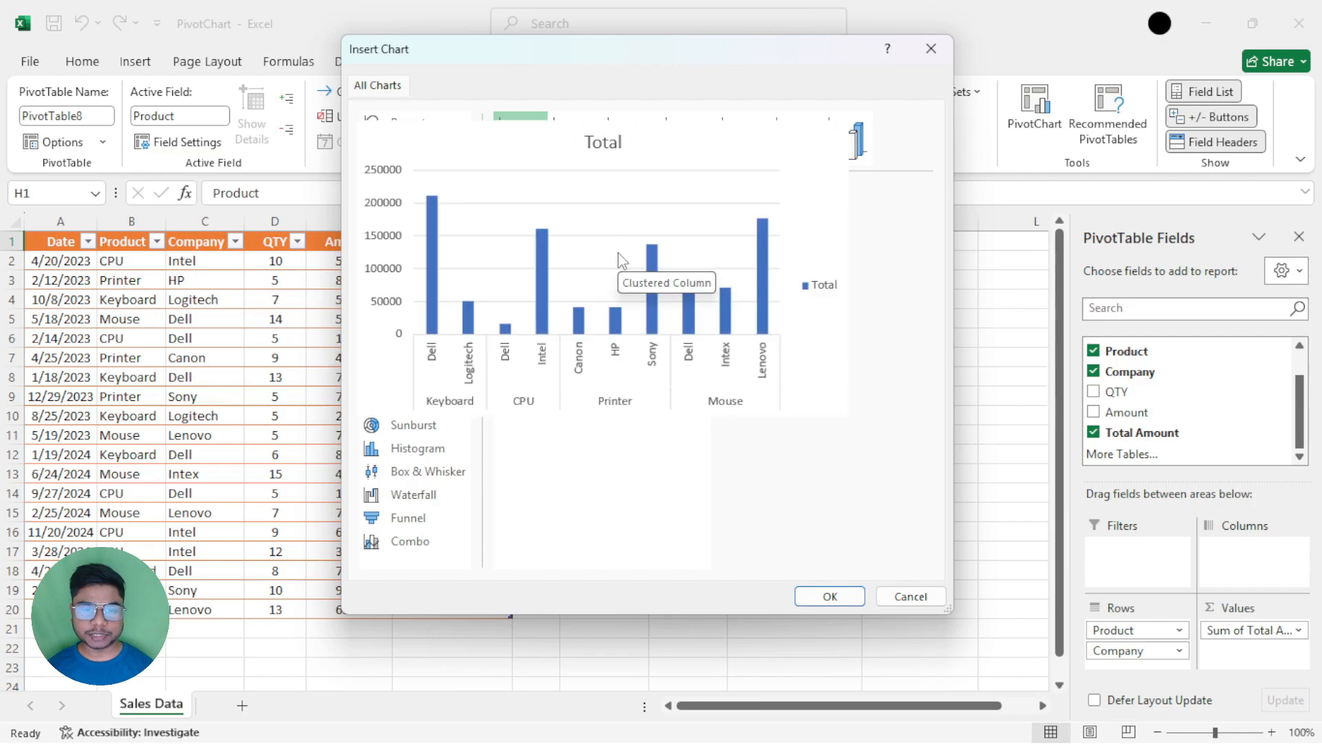
pyautogui.click(826, 598)
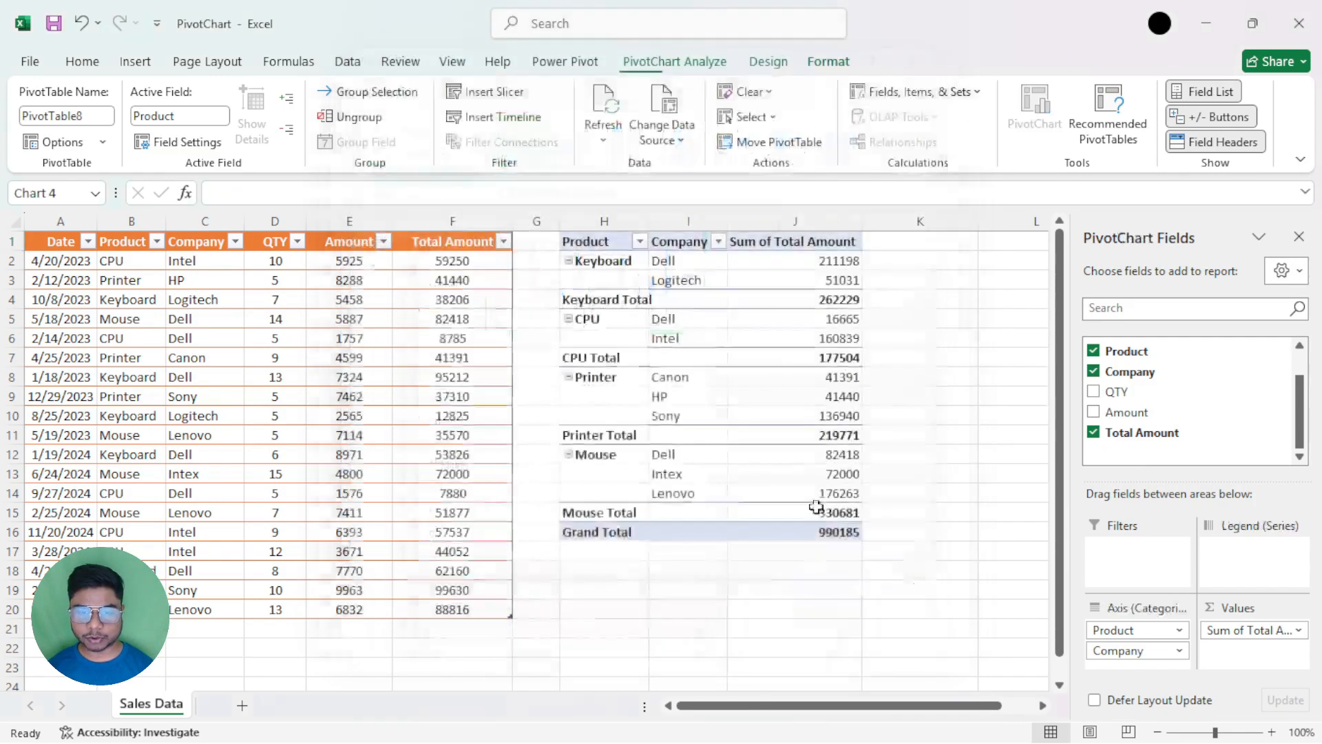
# Move the PivotChart over the source sales table so that it sits beside the PivotTable.
pyautogui.moveTo(658, 339); pyautogui.dragTo(408, 256)
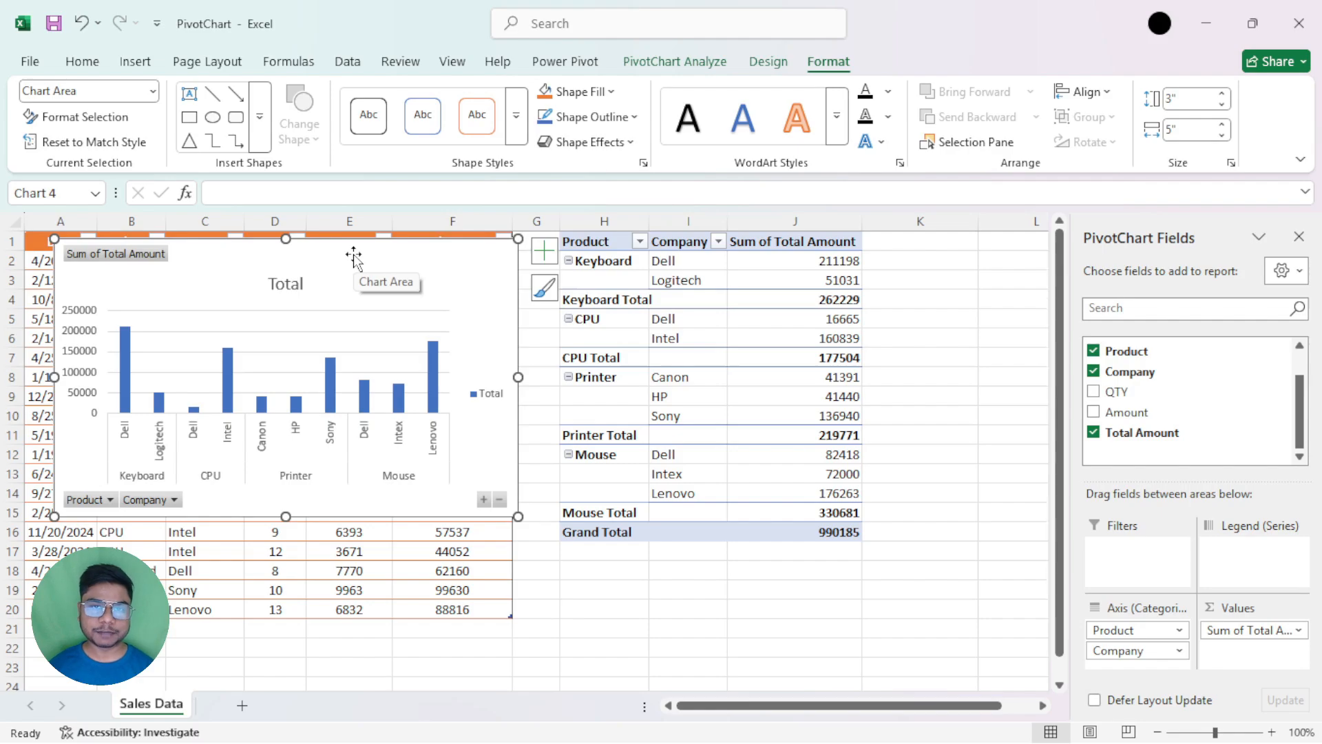
pyautogui.moveTo(356, 260); pyautogui.dragTo(680, 267)
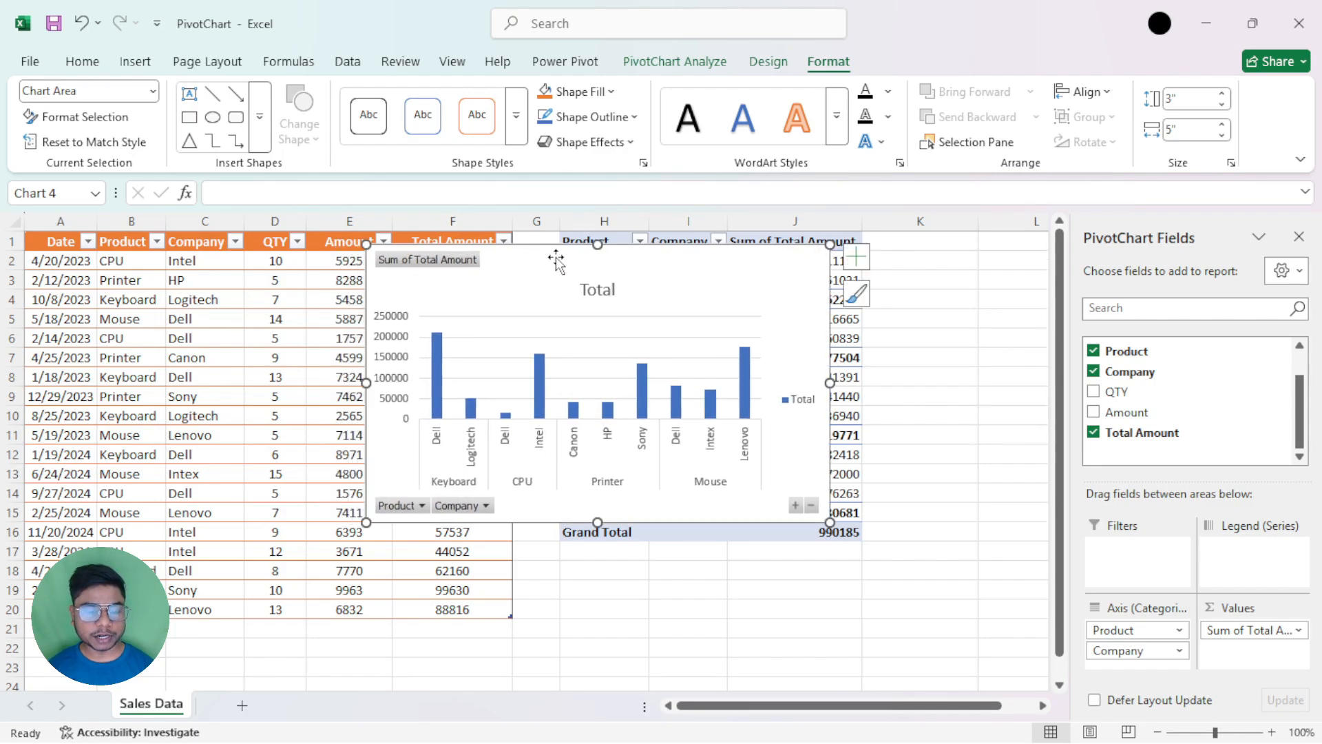
pyautogui.moveTo(555, 259); pyautogui.dragTo(254, 257)
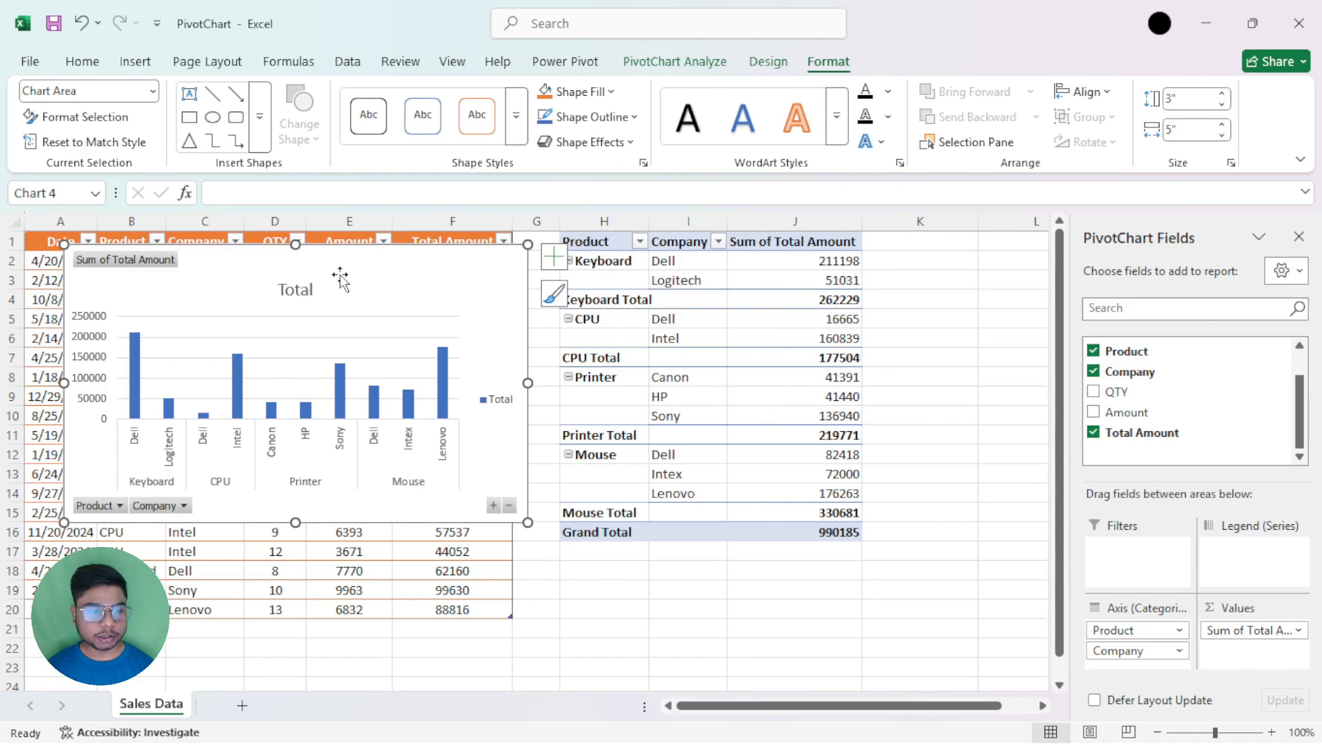
pyautogui.moveTo(349, 261); pyautogui.dragTo(372, 260)
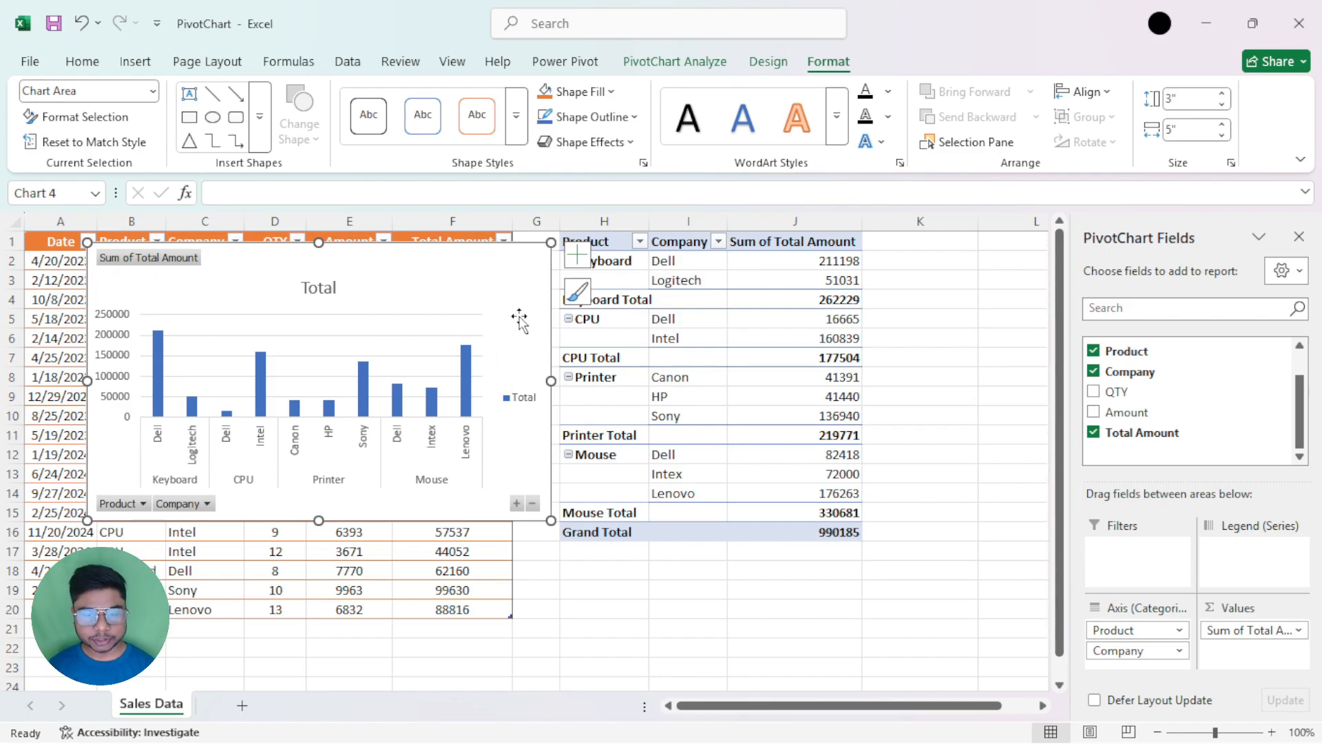
pyautogui.moveTo(480, 265); pyautogui.dragTo(459, 262)
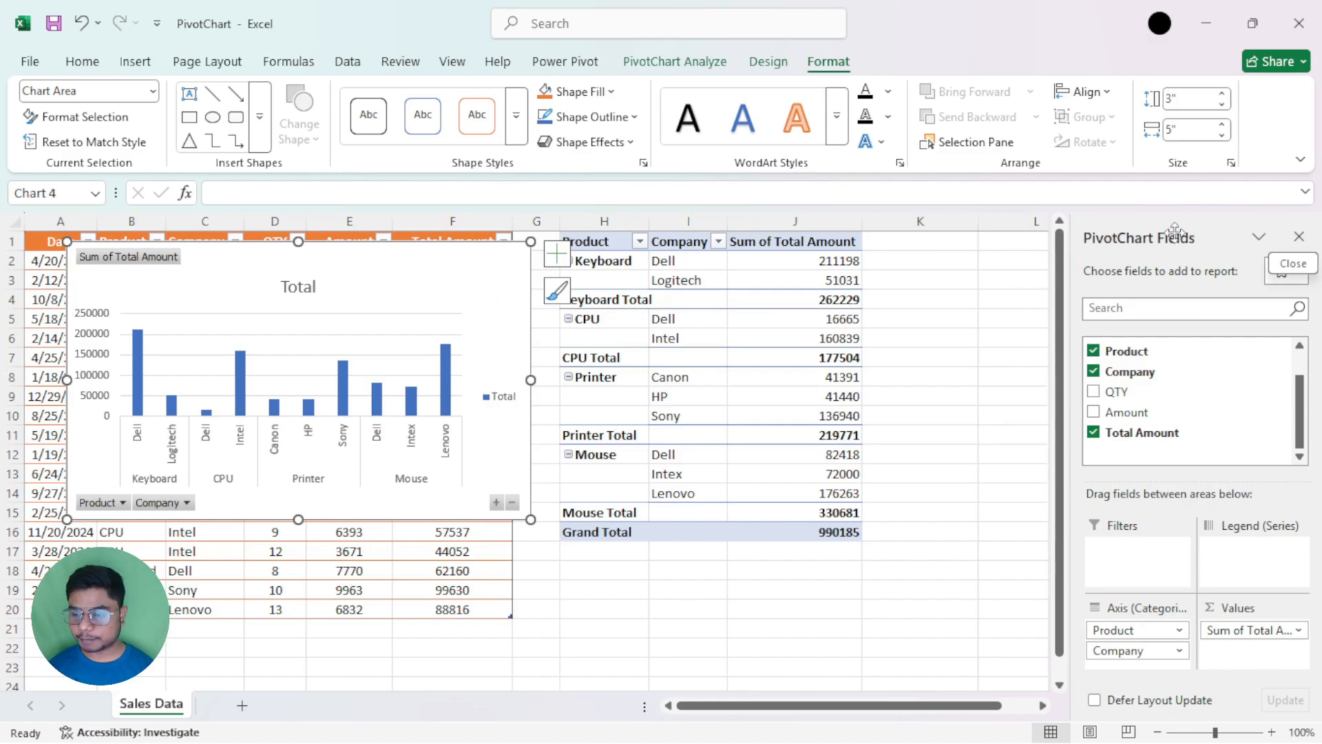
# Widen the PivotChart Fields pane and compare its field areas for the PivotTable and the PivotChart.
pyautogui.moveTo(1072, 424); pyautogui.dragTo(997, 428)
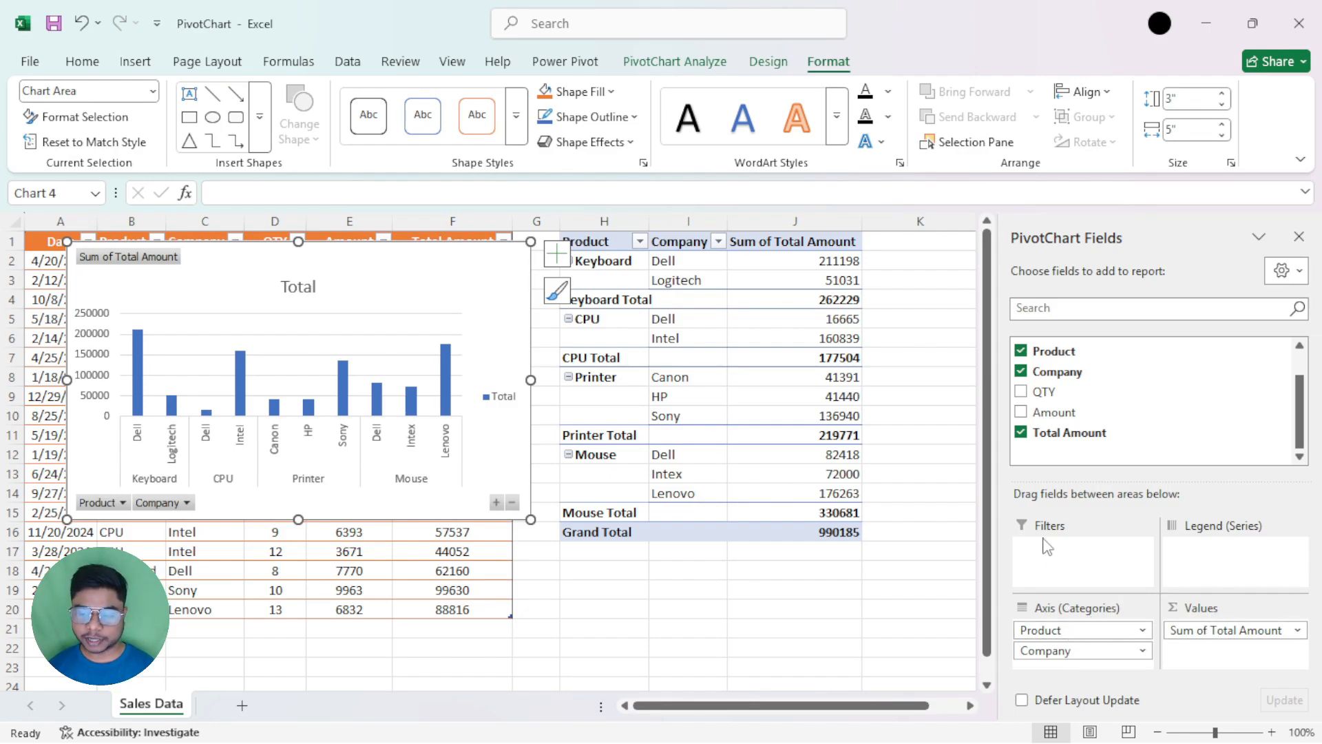
pyautogui.click(680, 242)
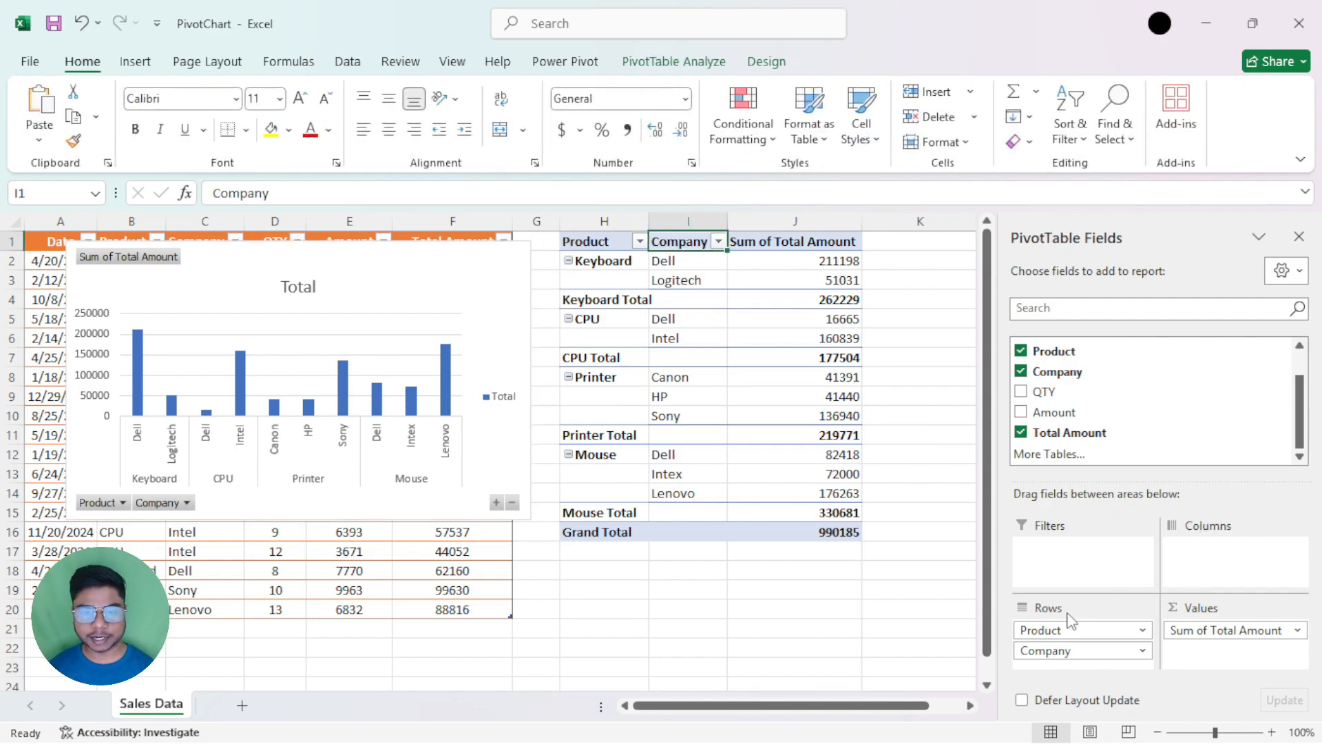
pyautogui.click(490, 319)
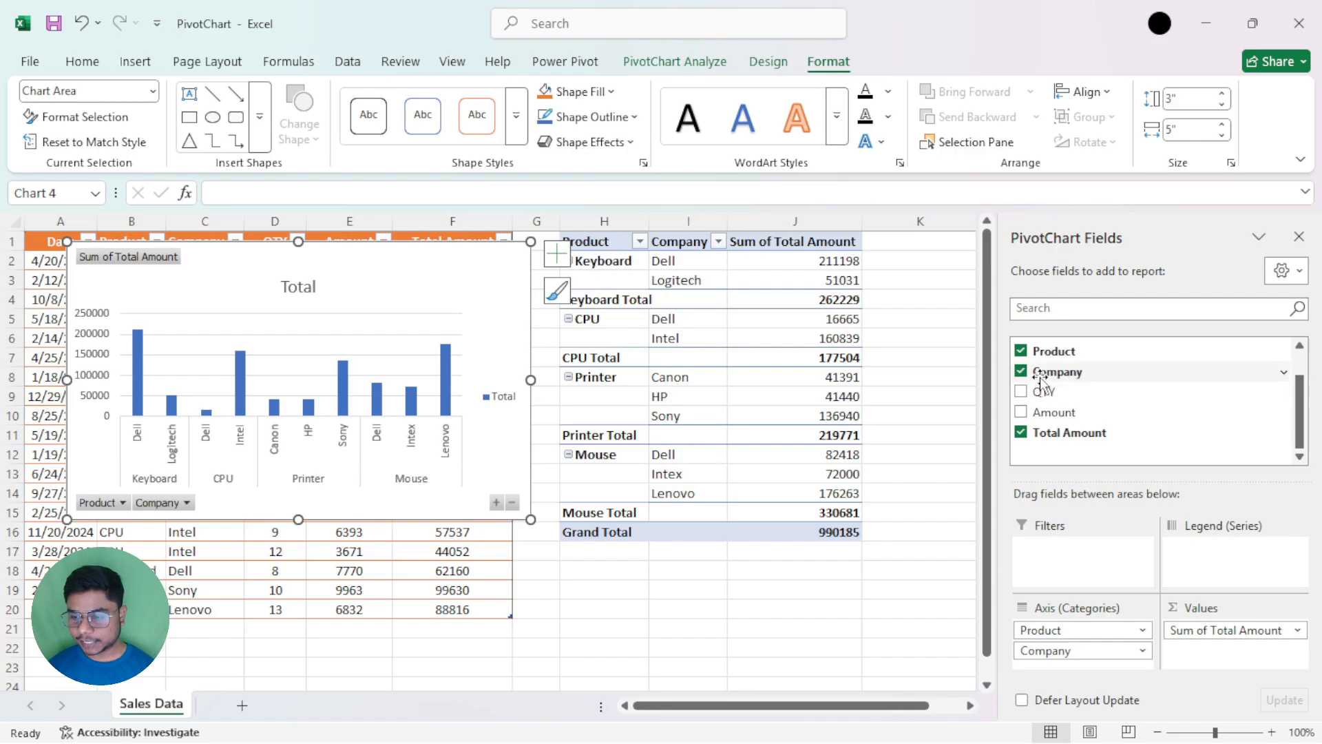
# Move the Product field from Axis (Categories) to Legend (Series) in the PivotChart.
pyautogui.click(1056, 630)
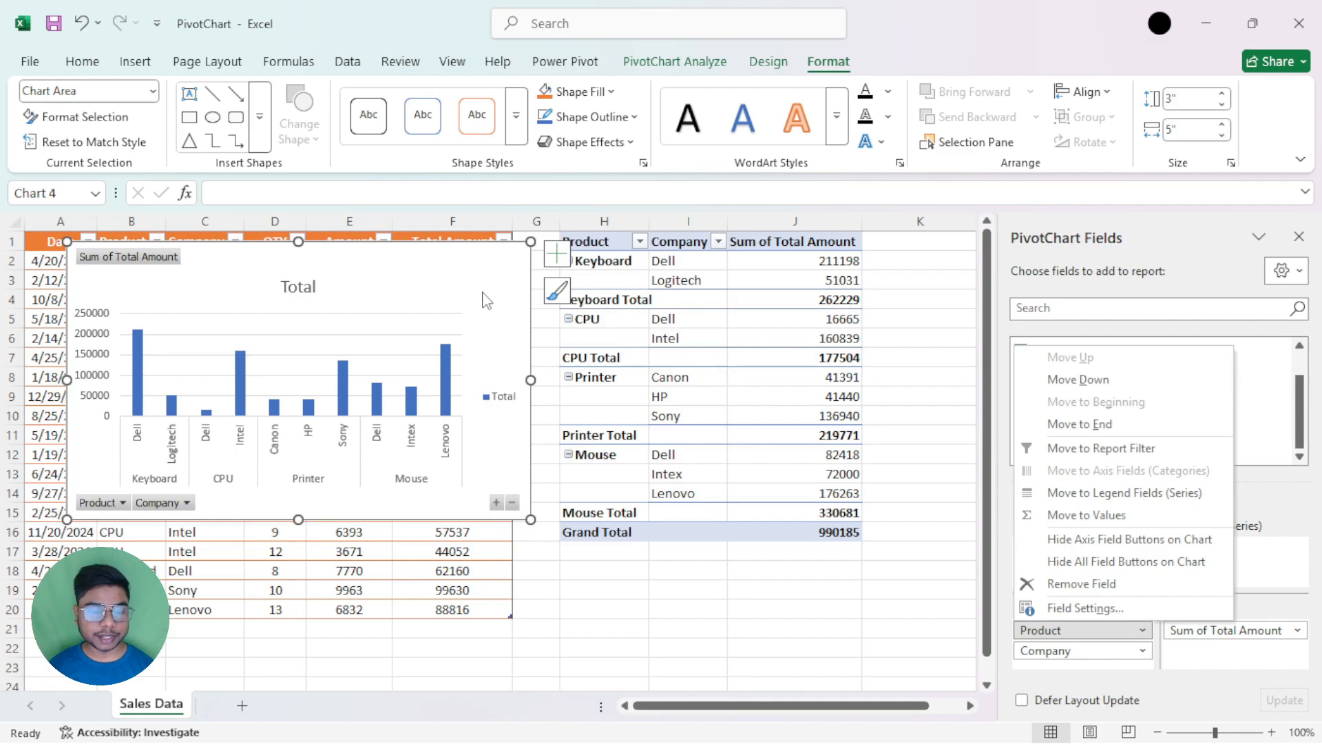
pyautogui.click(1011, 570)
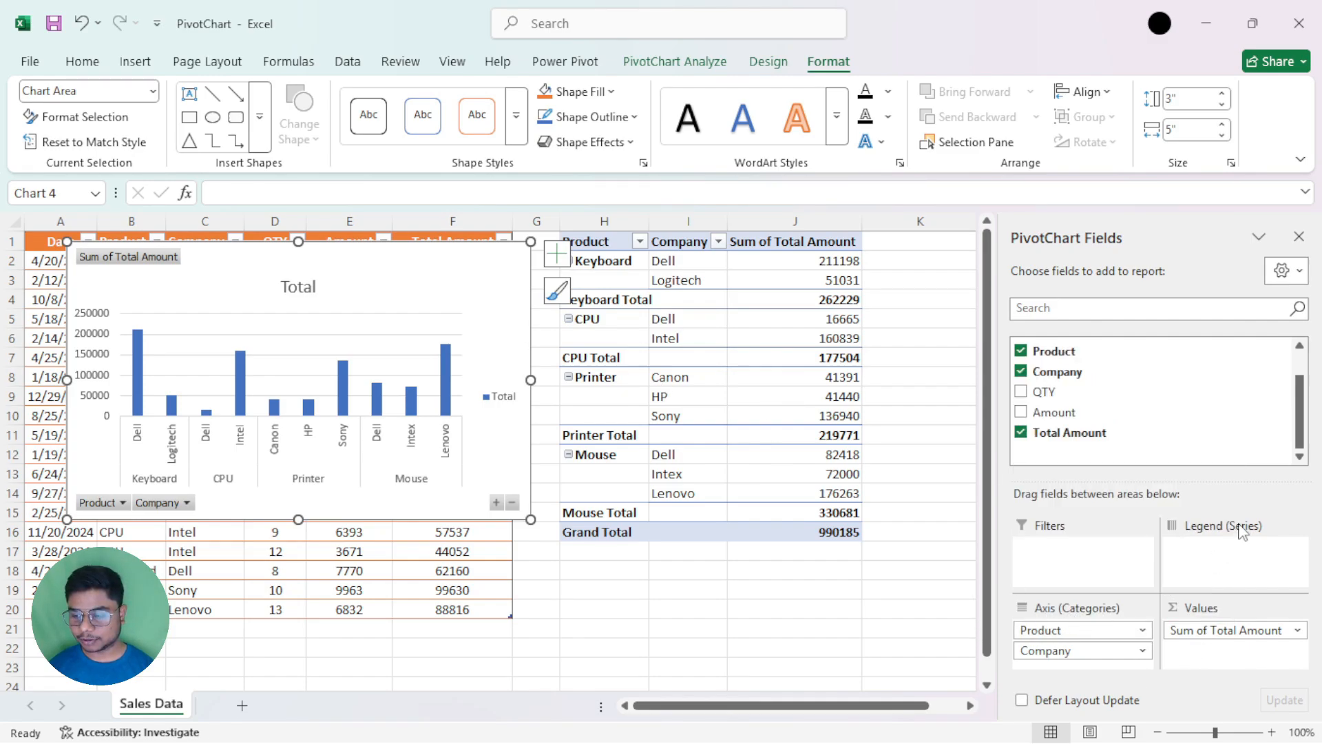
pyautogui.moveTo(1036, 629); pyautogui.dragTo(1198, 551)
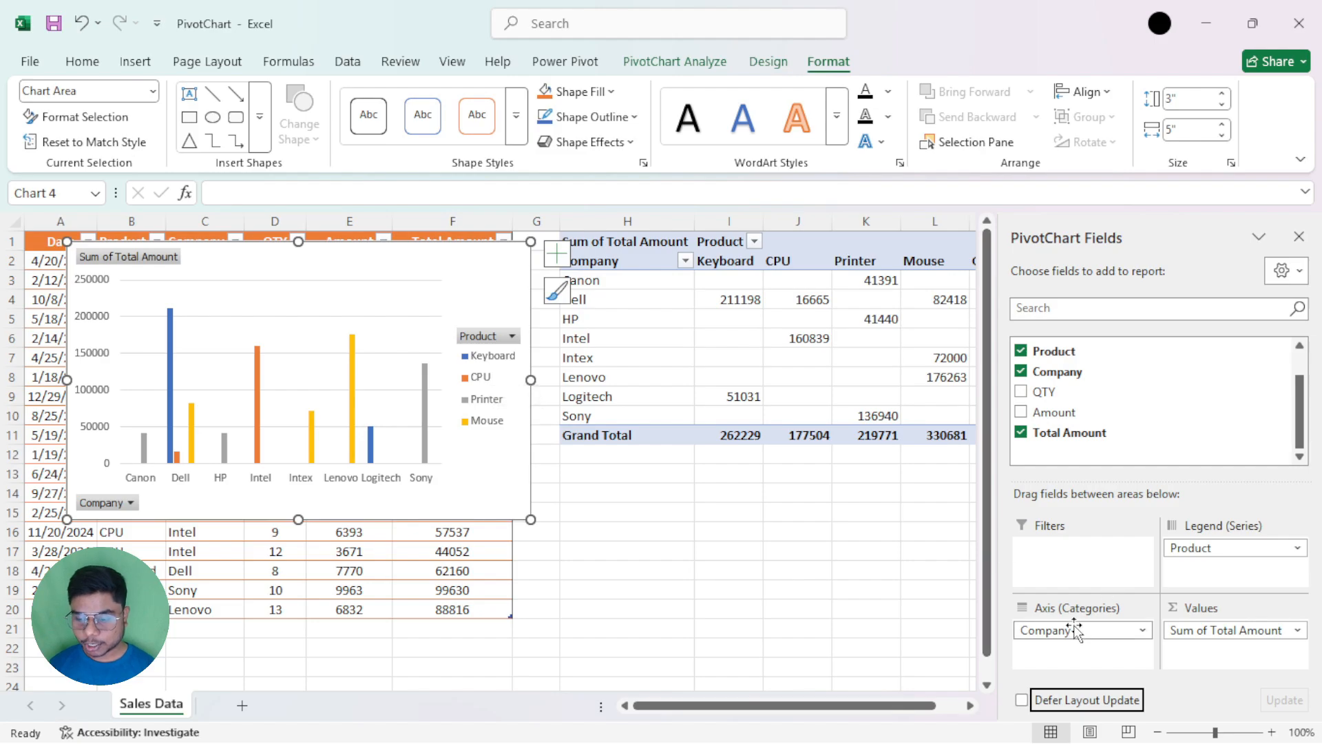
# Compare the field areas of the PivotTable and the PivotChart, and view the filter options of the chart's Company field.
pyautogui.click(734, 357)
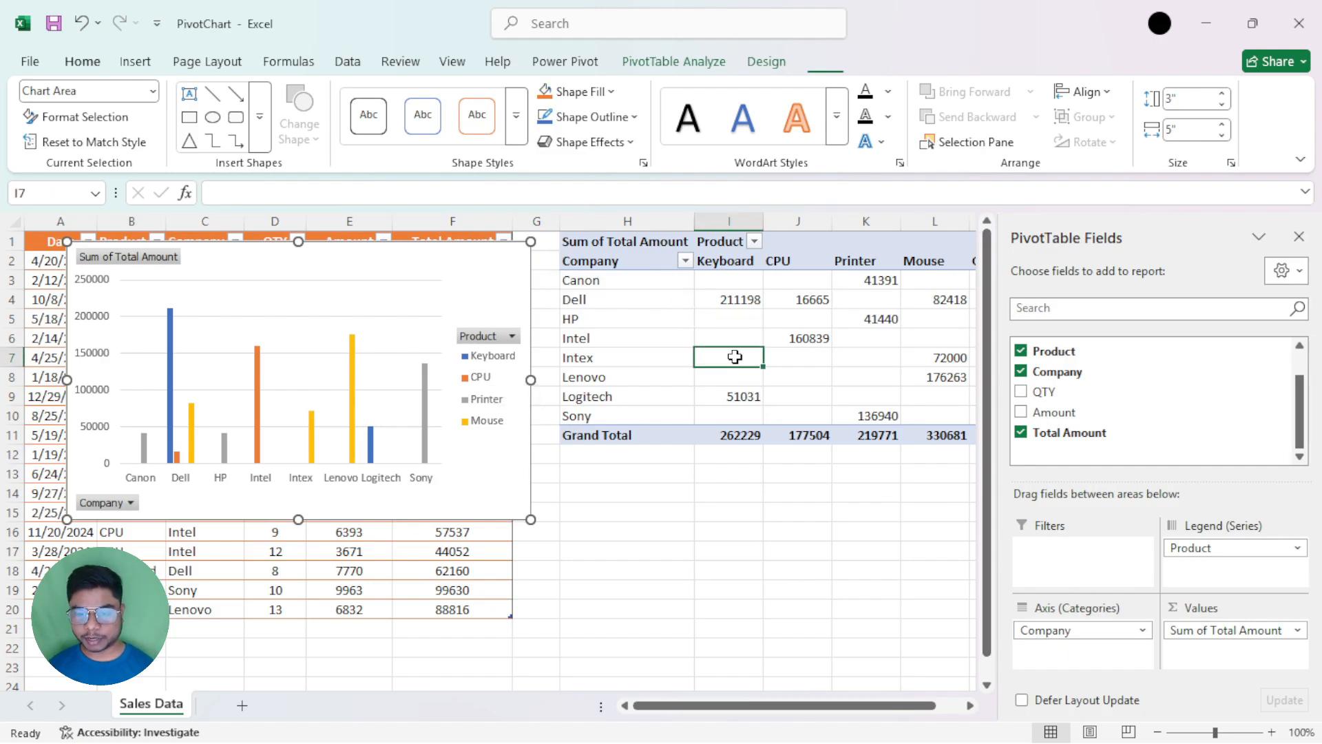
pyautogui.click(518, 284)
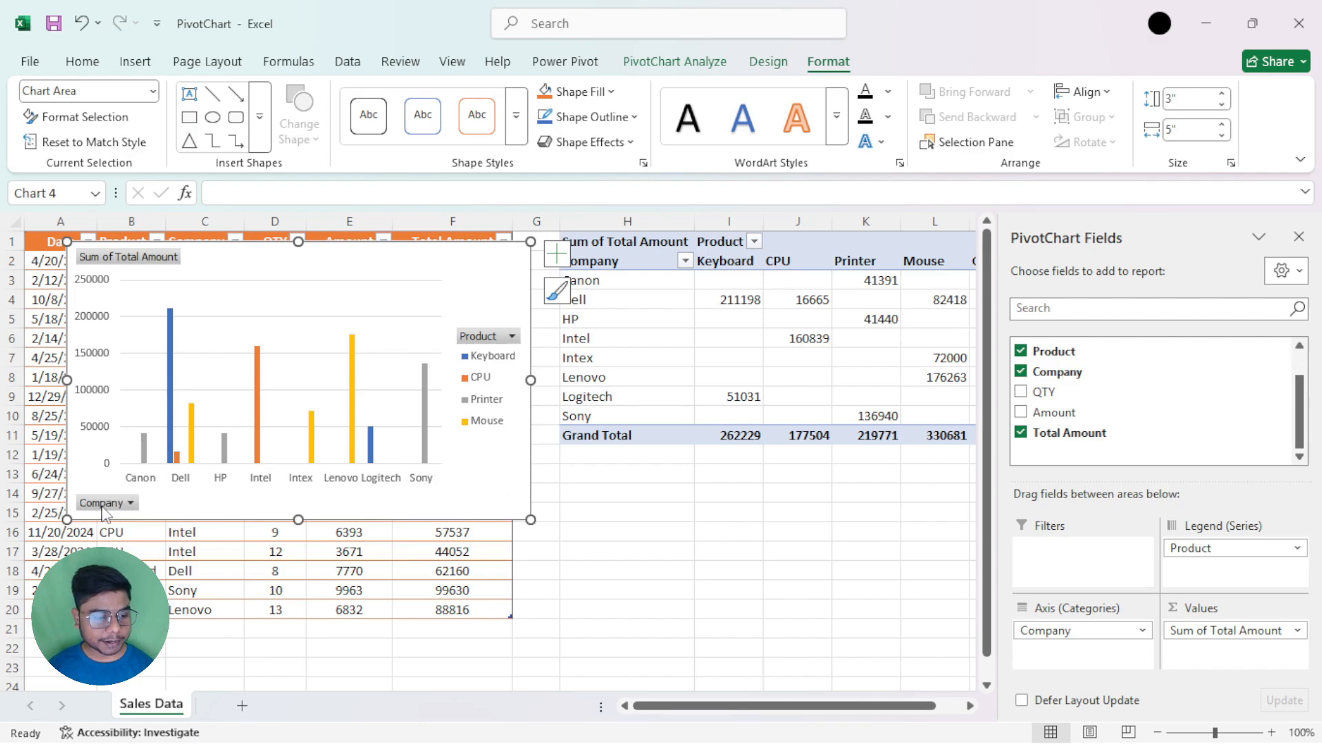
pyautogui.moveTo(319, 241); pyautogui.dragTo(619, 279)
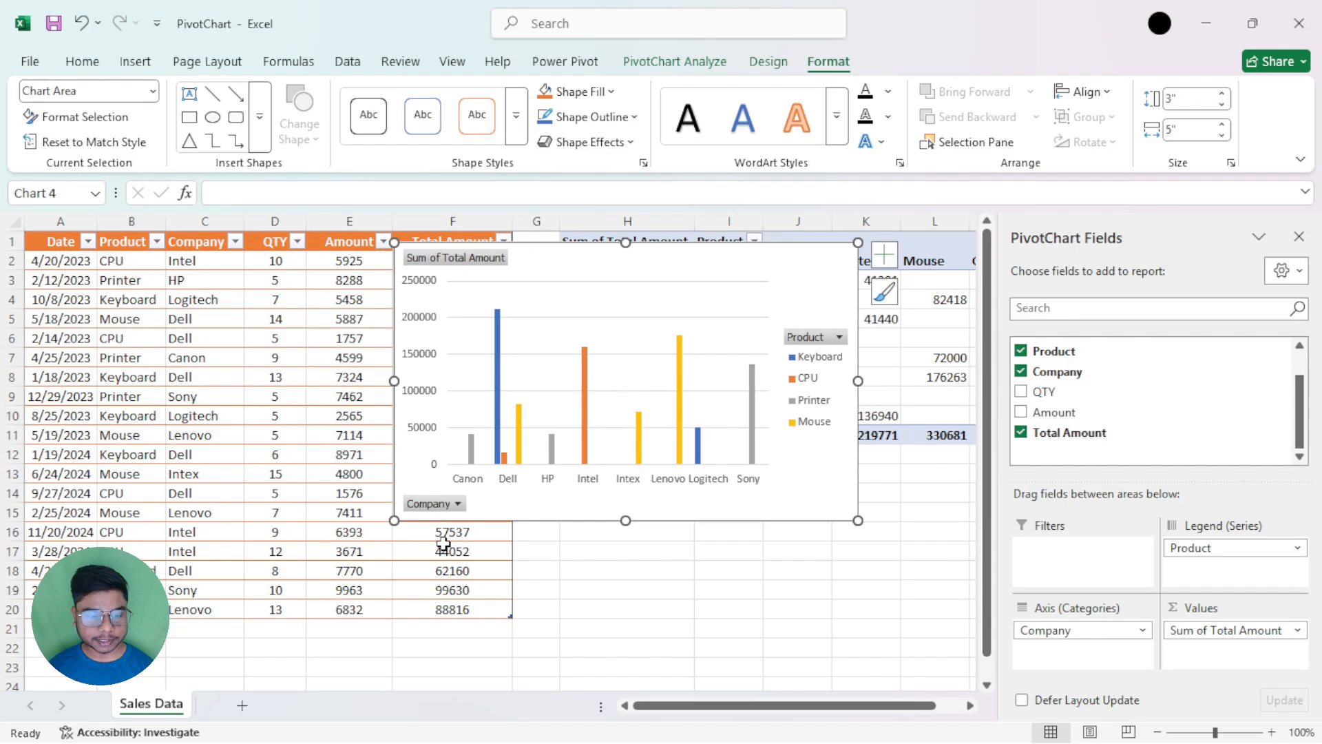
pyautogui.click(458, 506)
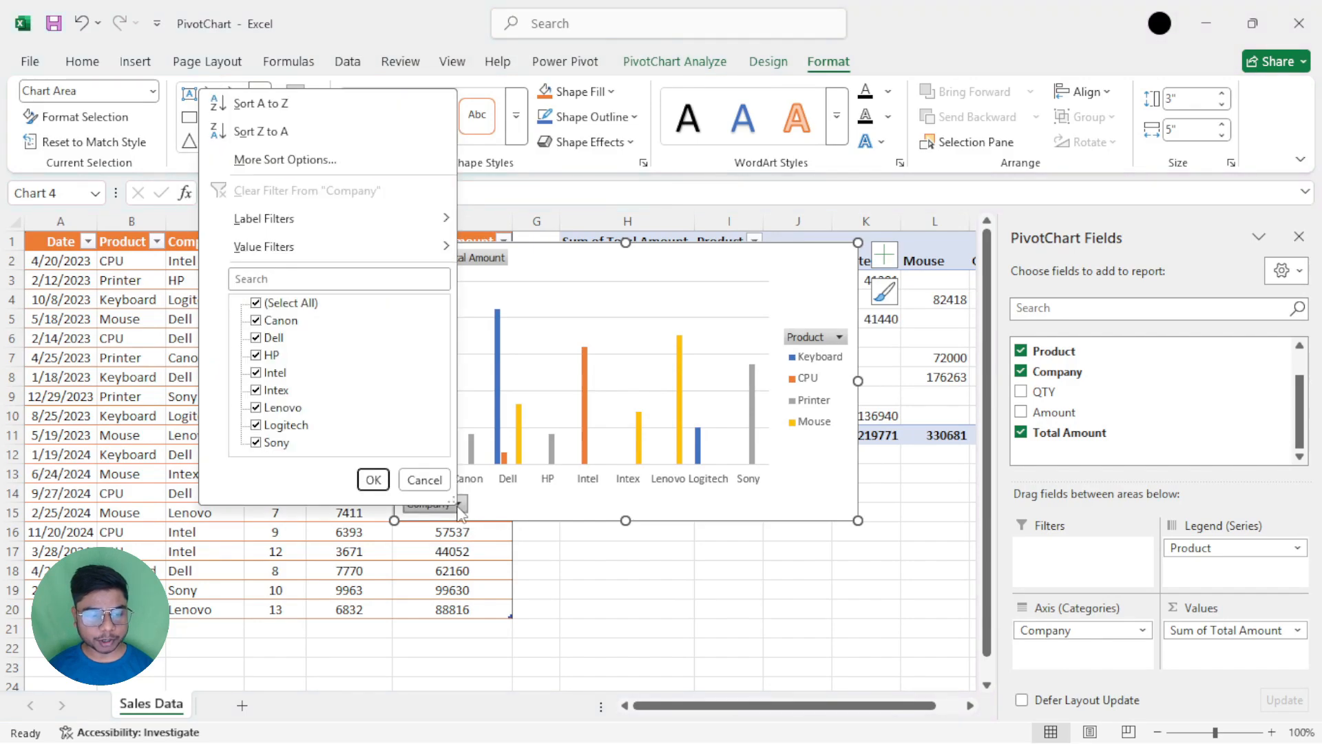
pyautogui.click(458, 506)
pyautogui.moveTo(768, 245); pyautogui.dragTo(639, 261)
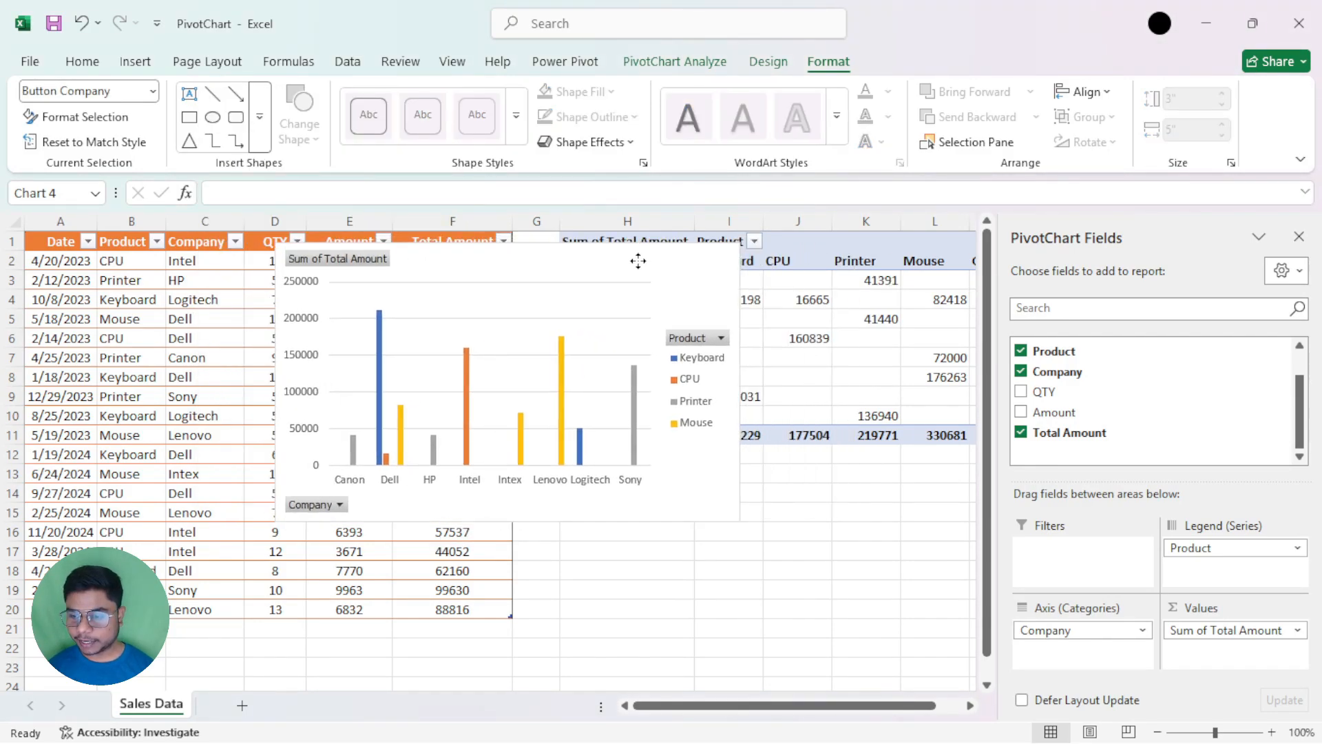
# Add the QTY and Amount fields to the PivotChart's Axis (Categories) and move QTY to Values.
pyautogui.moveTo(1040, 391); pyautogui.dragTo(1067, 651)
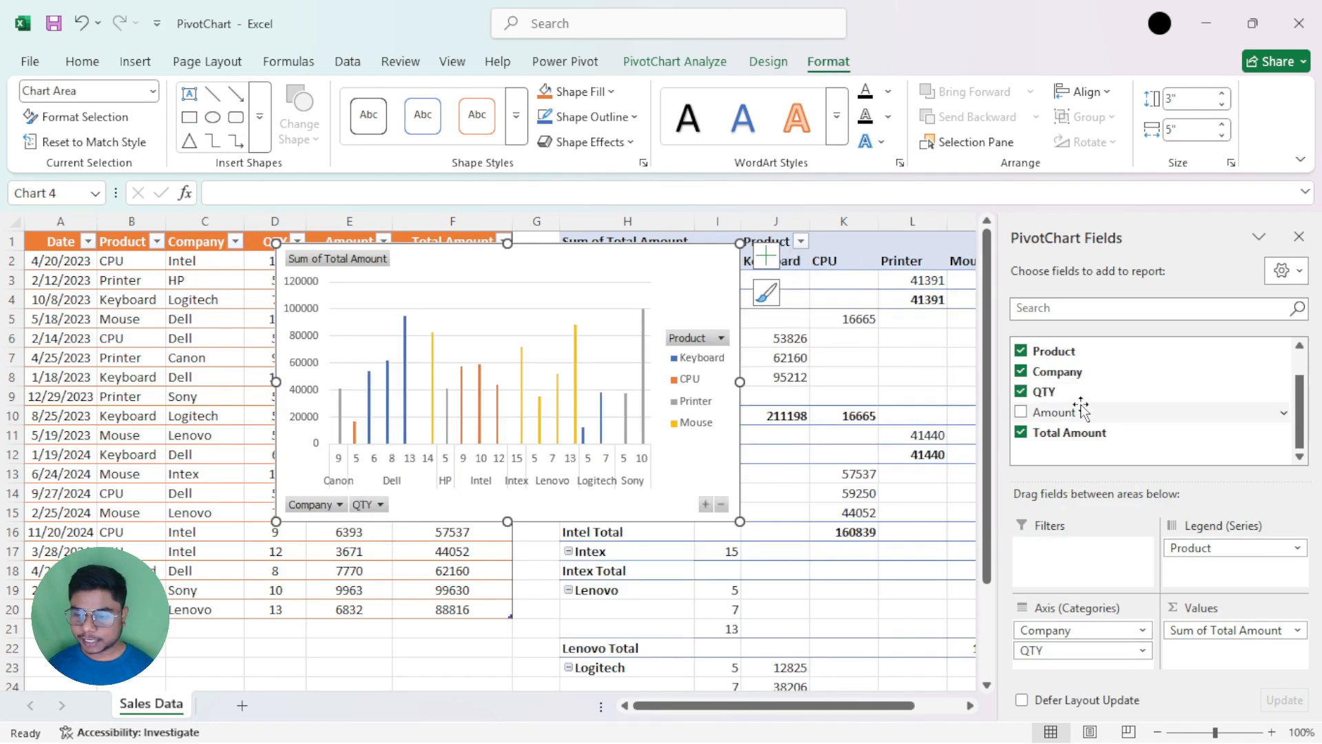
pyautogui.moveTo(1083, 412); pyautogui.dragTo(1084, 673)
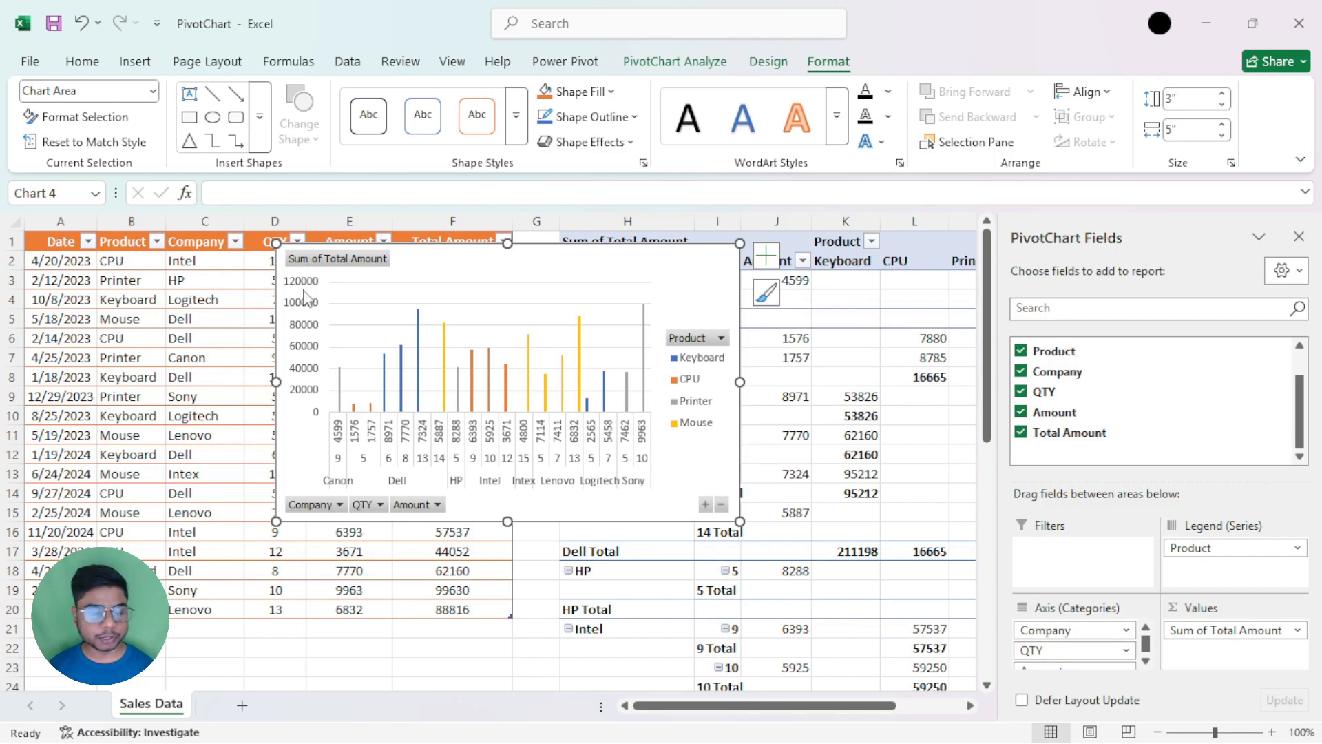
pyautogui.moveTo(1085, 658); pyautogui.dragTo(1202, 658)
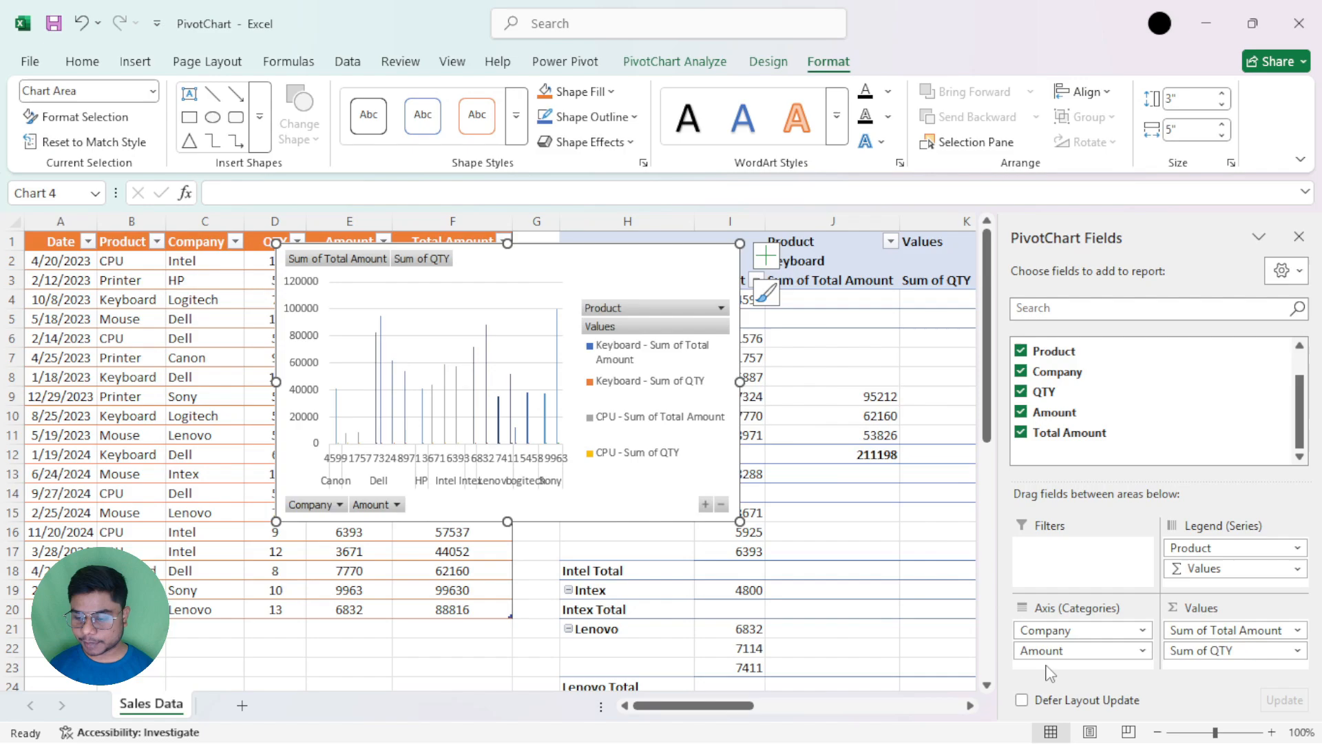
# Remove QTY and Amount from the PivotChart, leaving Sum of Total Amount as the only Values field.
pyautogui.moveTo(1044, 651); pyautogui.dragTo(909, 572)
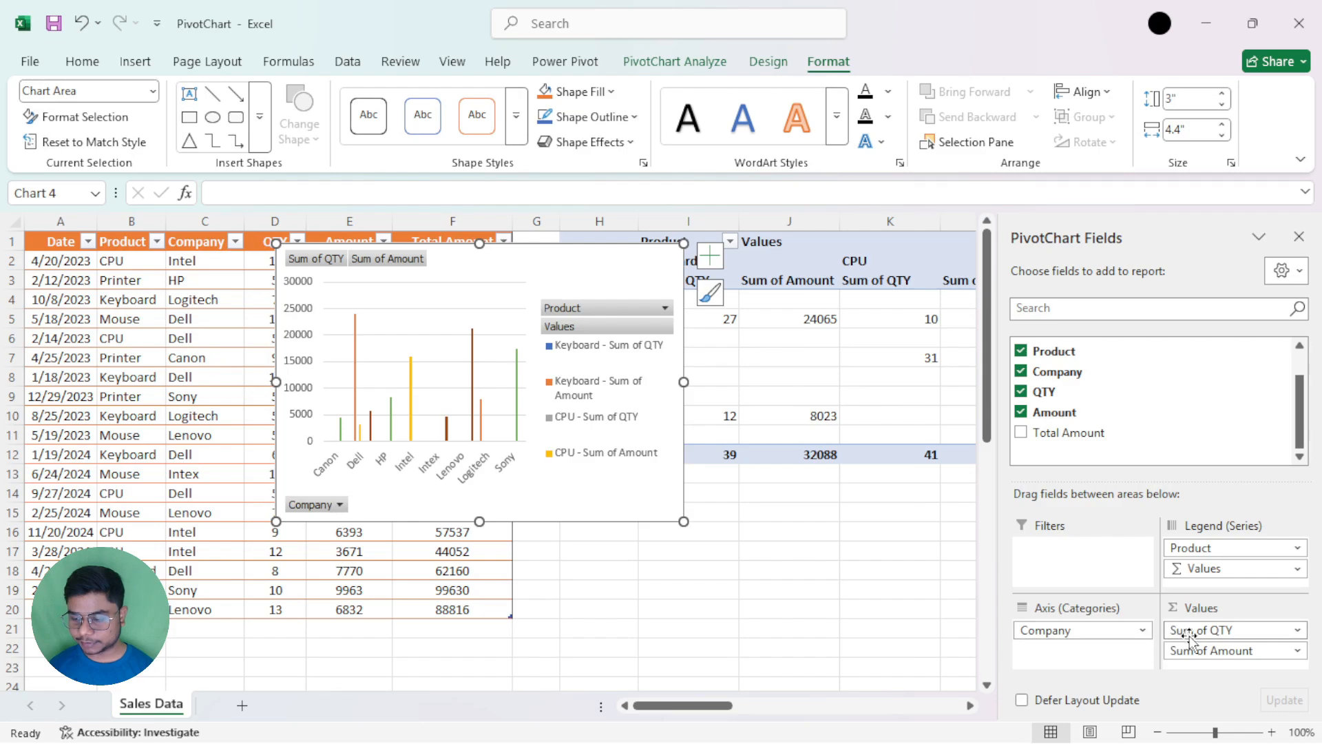
pyautogui.moveTo(1189, 639); pyautogui.dragTo(895, 596)
pyautogui.moveTo(1066, 433); pyautogui.dragTo(1222, 641)
pyautogui.moveTo(1022, 589); pyautogui.dragTo(924, 561)
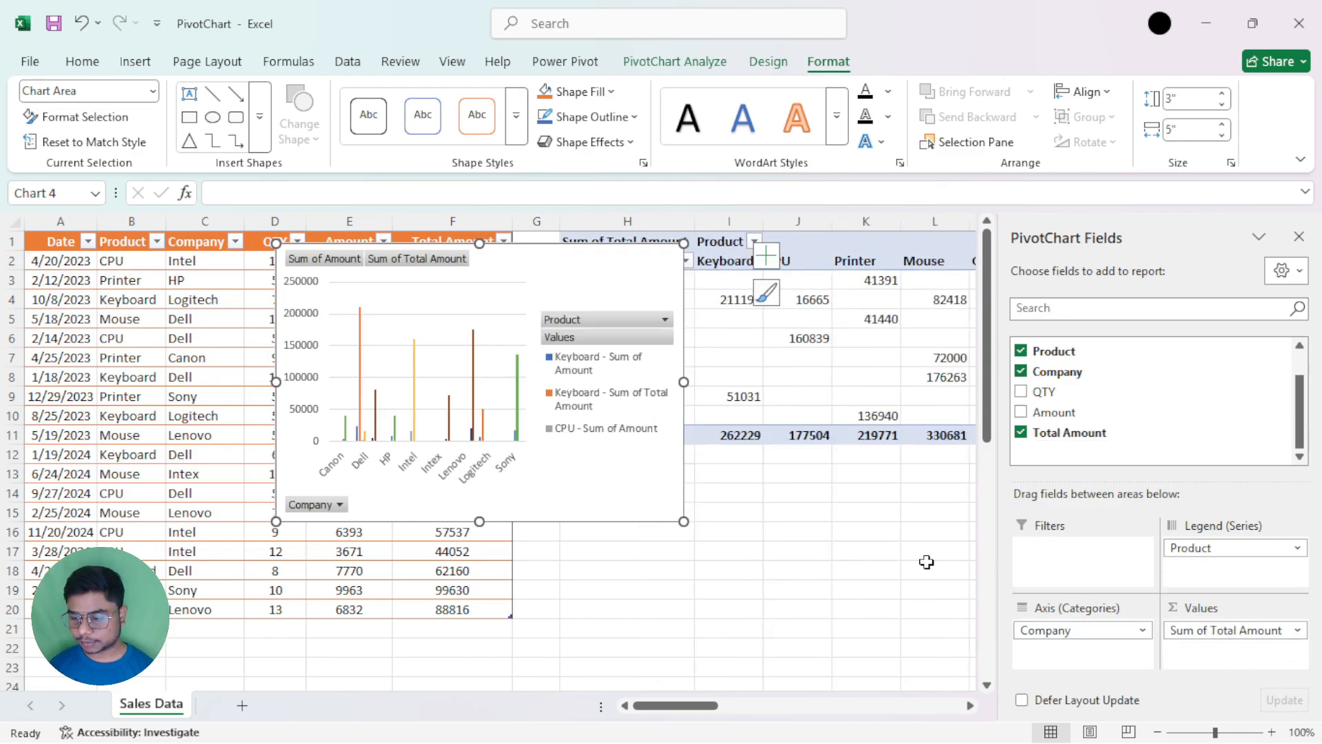
# View the Product field options in the PivotChart and move the chart over the source table, clear of the PivotTable.
pyautogui.moveTo(1220, 549)
pyautogui.mouseDown()
pyautogui.moveTo(1195, 586)
pyautogui.moveTo(1098, 629)
pyautogui.moveTo(1212, 571)
pyautogui.mouseUp()
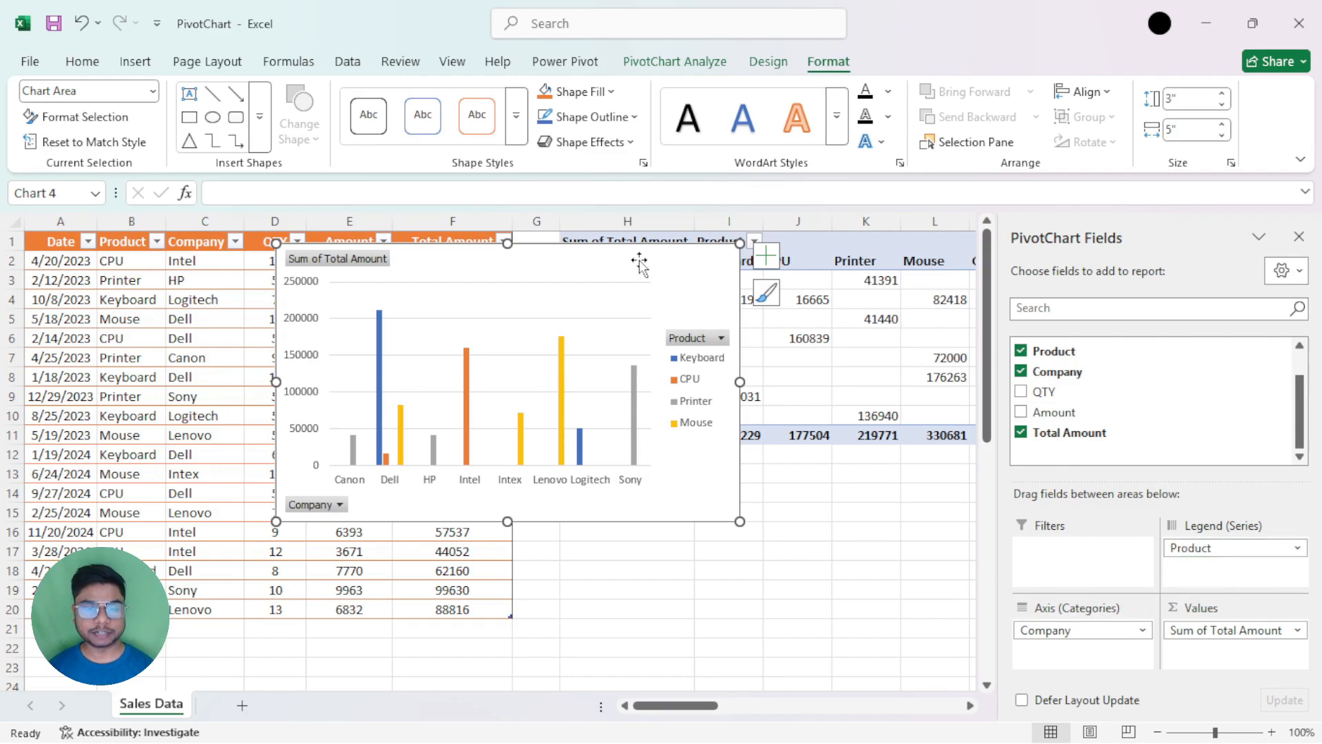
pyautogui.moveTo(634, 255); pyautogui.dragTo(616, 250)
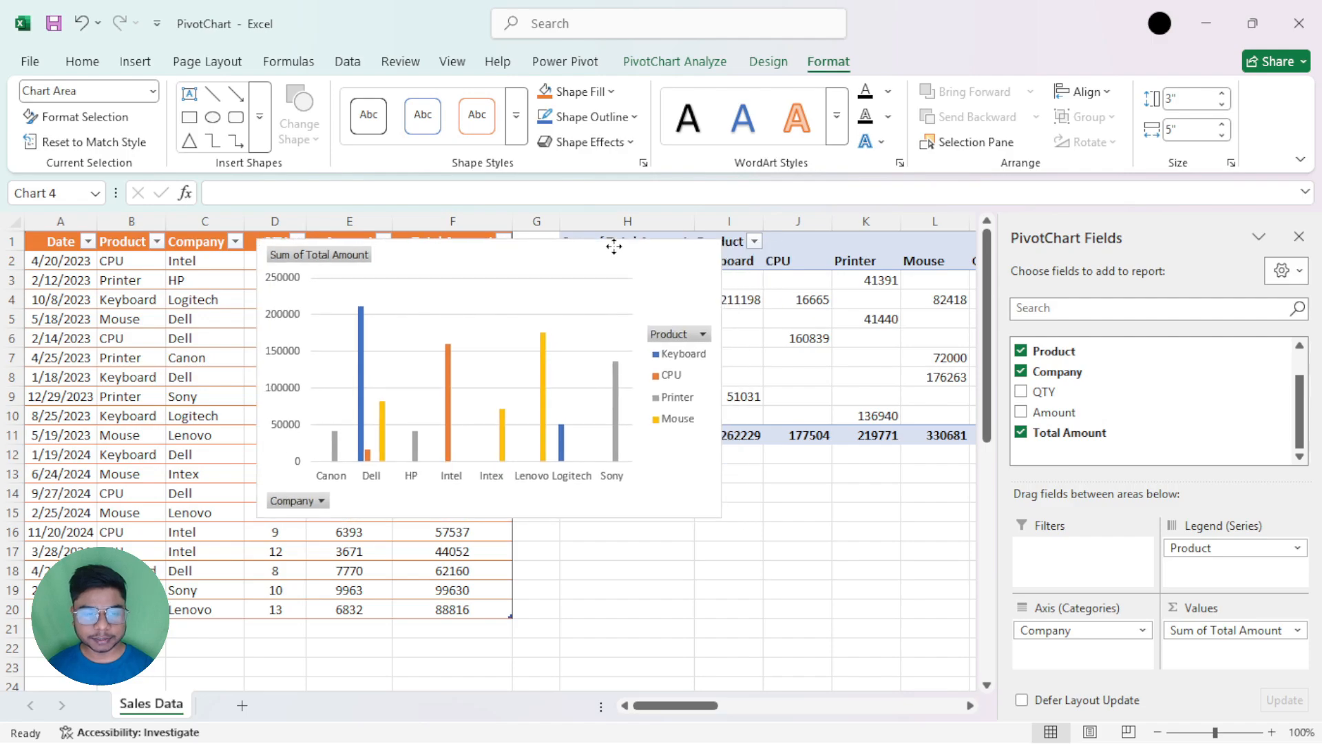
pyautogui.click(707, 335)
pyautogui.click(702, 300)
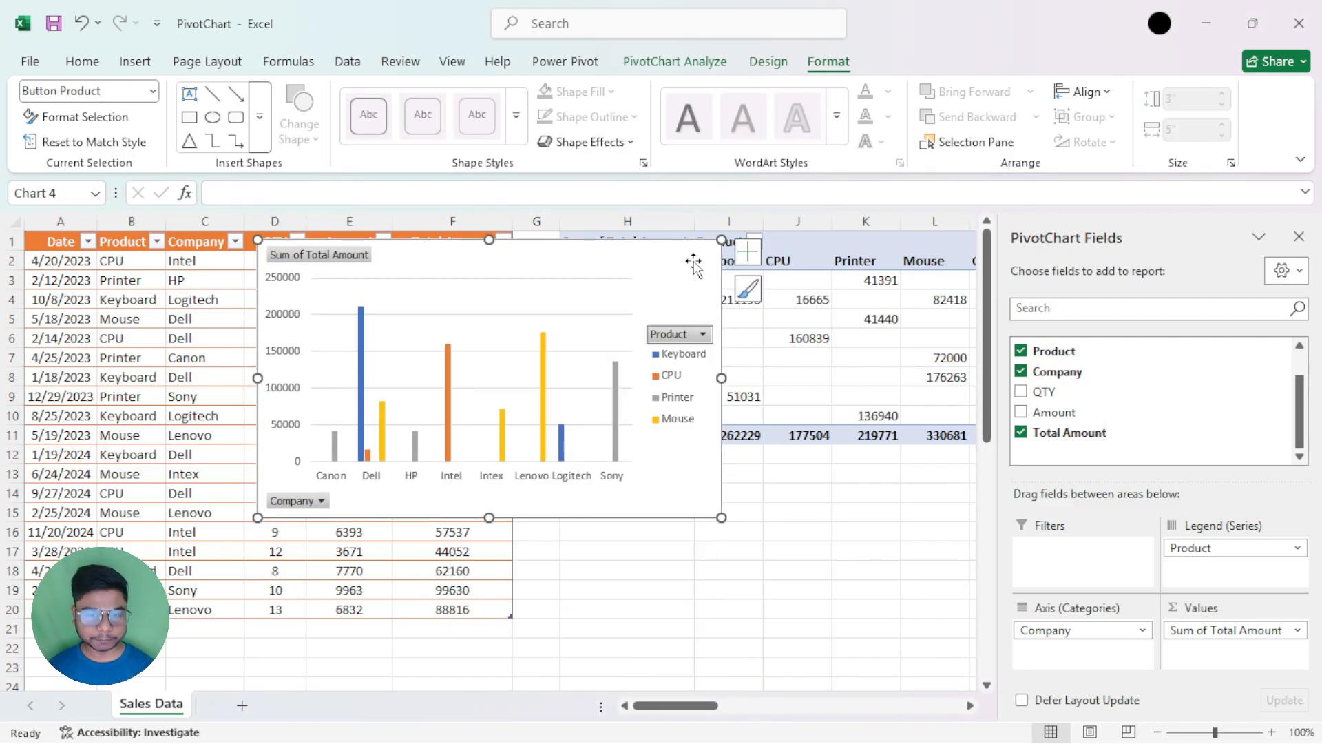
pyautogui.moveTo(688, 260); pyautogui.dragTo(492, 260)
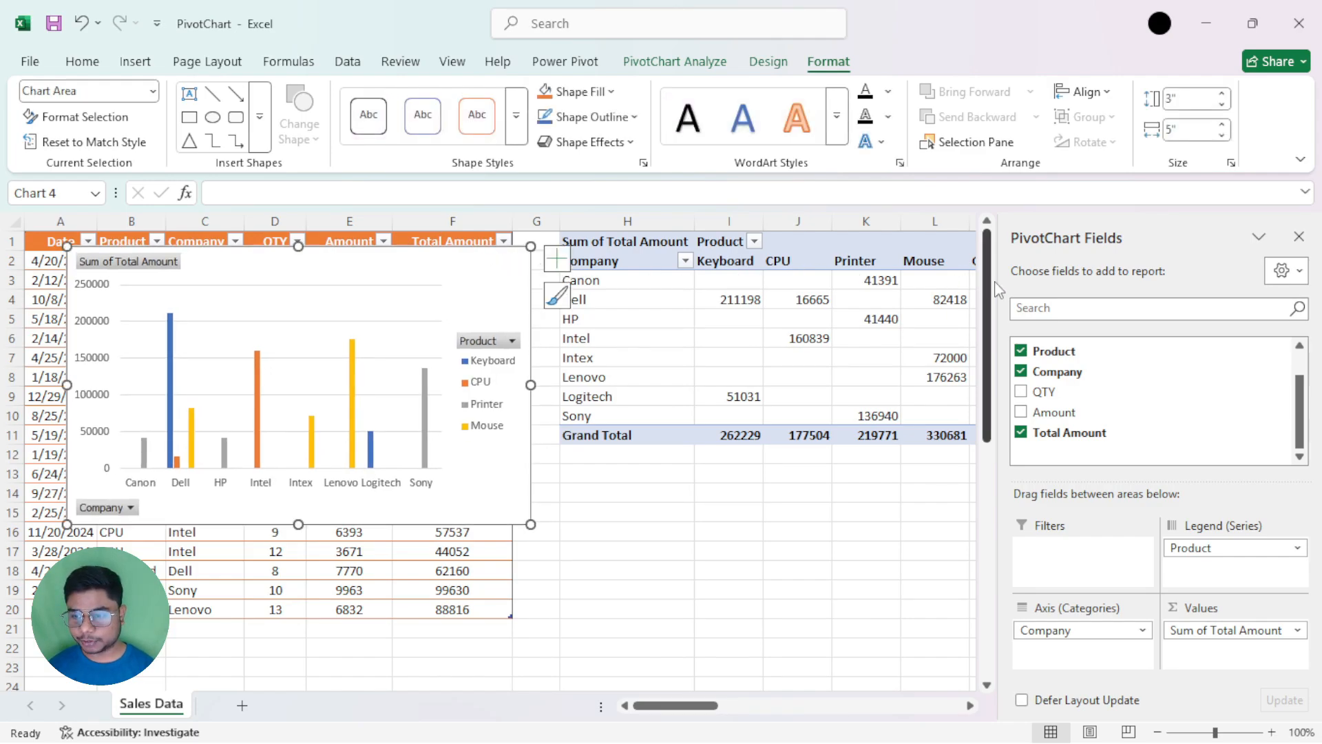
# Narrow the PivotChart Fields pane to uncover the Grand Total column, and compare the PivotTable and PivotChart field areas.
pyautogui.moveTo(997, 288); pyautogui.dragTo(1186, 281)
pyautogui.click(859, 248)
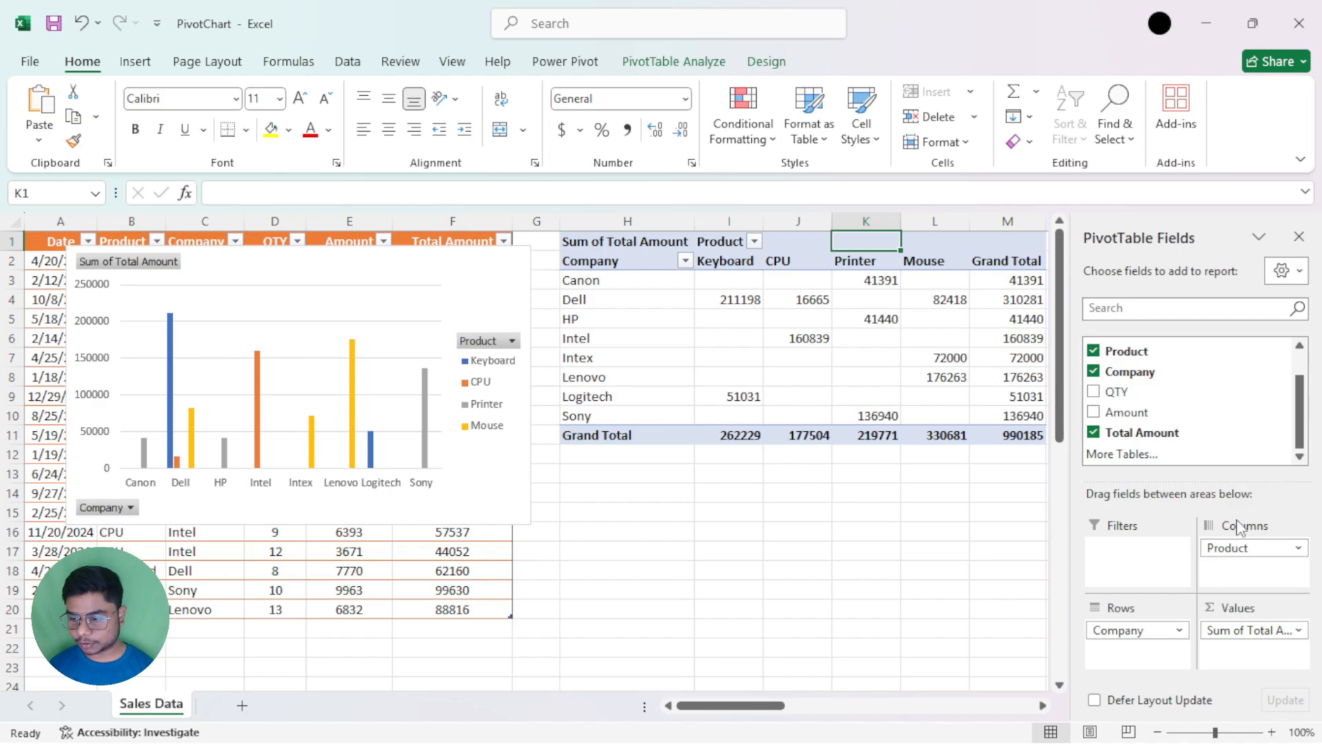
pyautogui.click(494, 271)
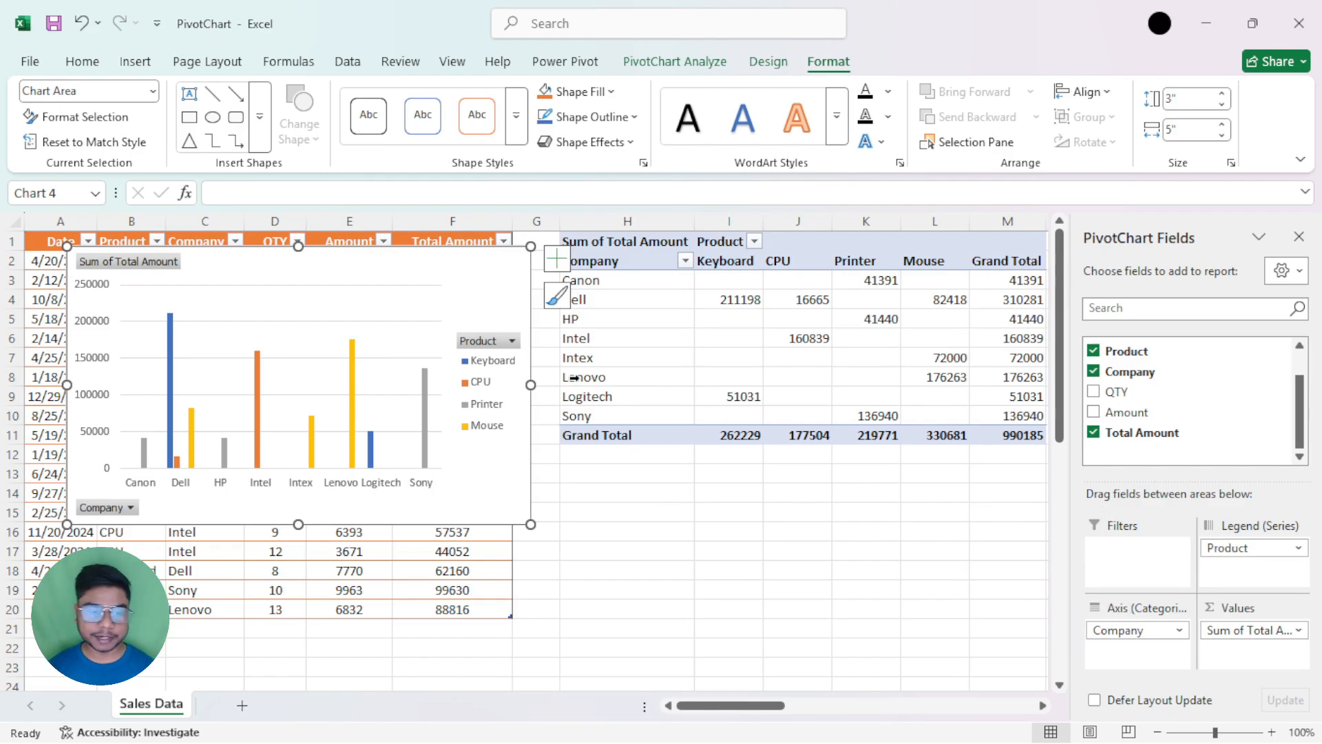
# Examine the analysis, design and formatting commands available for the selected PivotChart and its Keyboard series.
pyautogui.moveTo(467, 270); pyautogui.dragTo(799, 265)
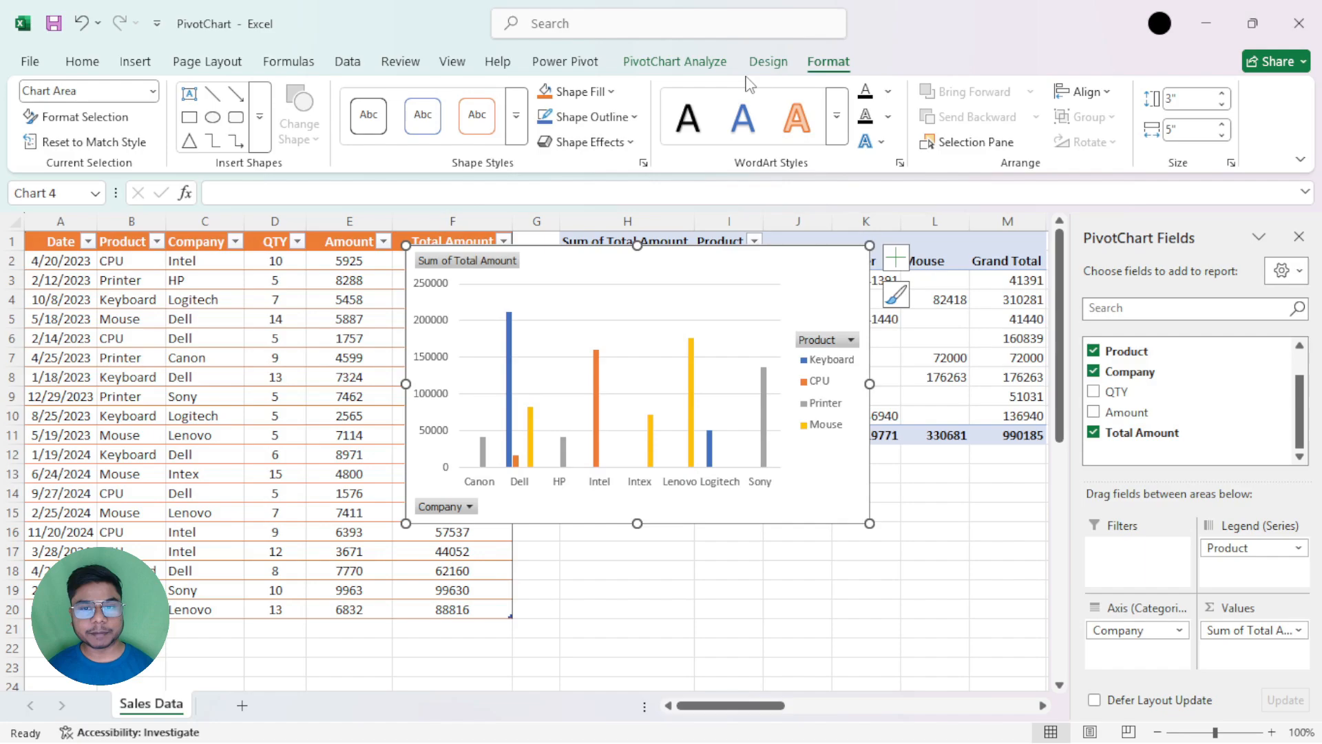
pyautogui.click(691, 67)
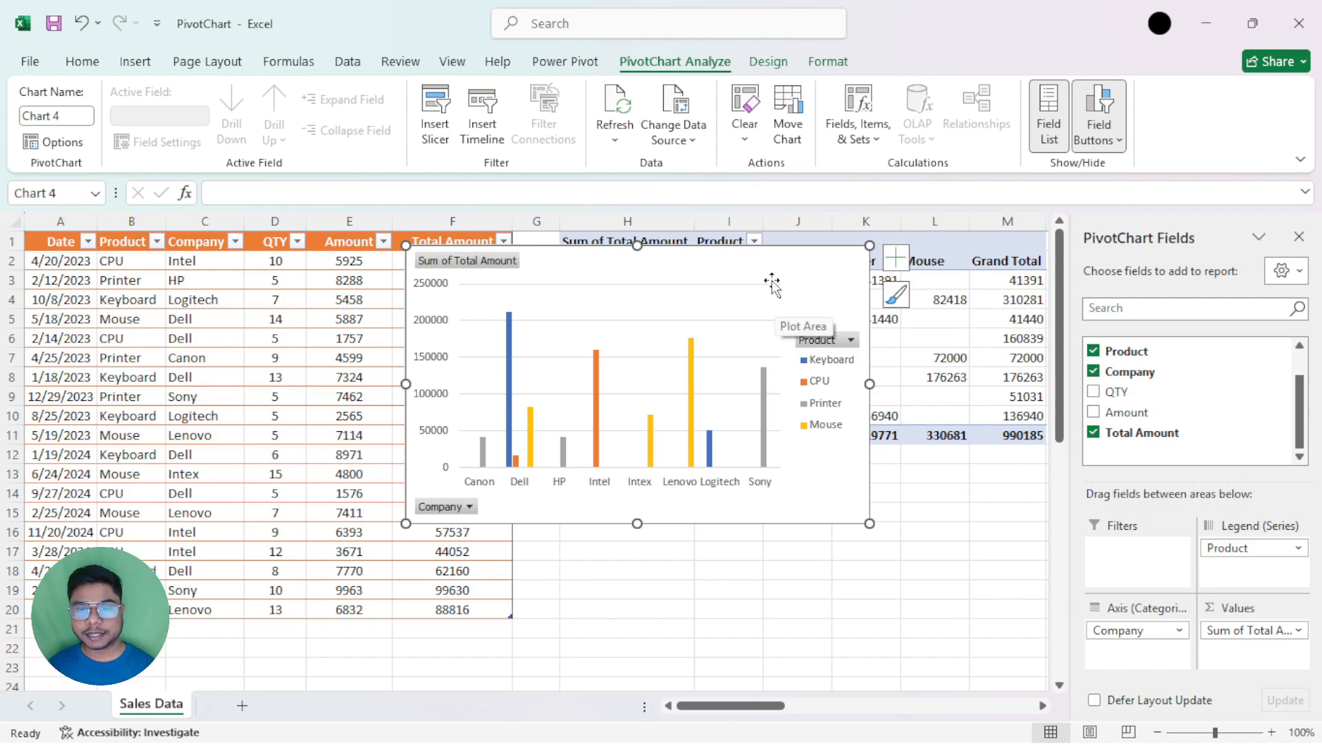
pyautogui.click(766, 64)
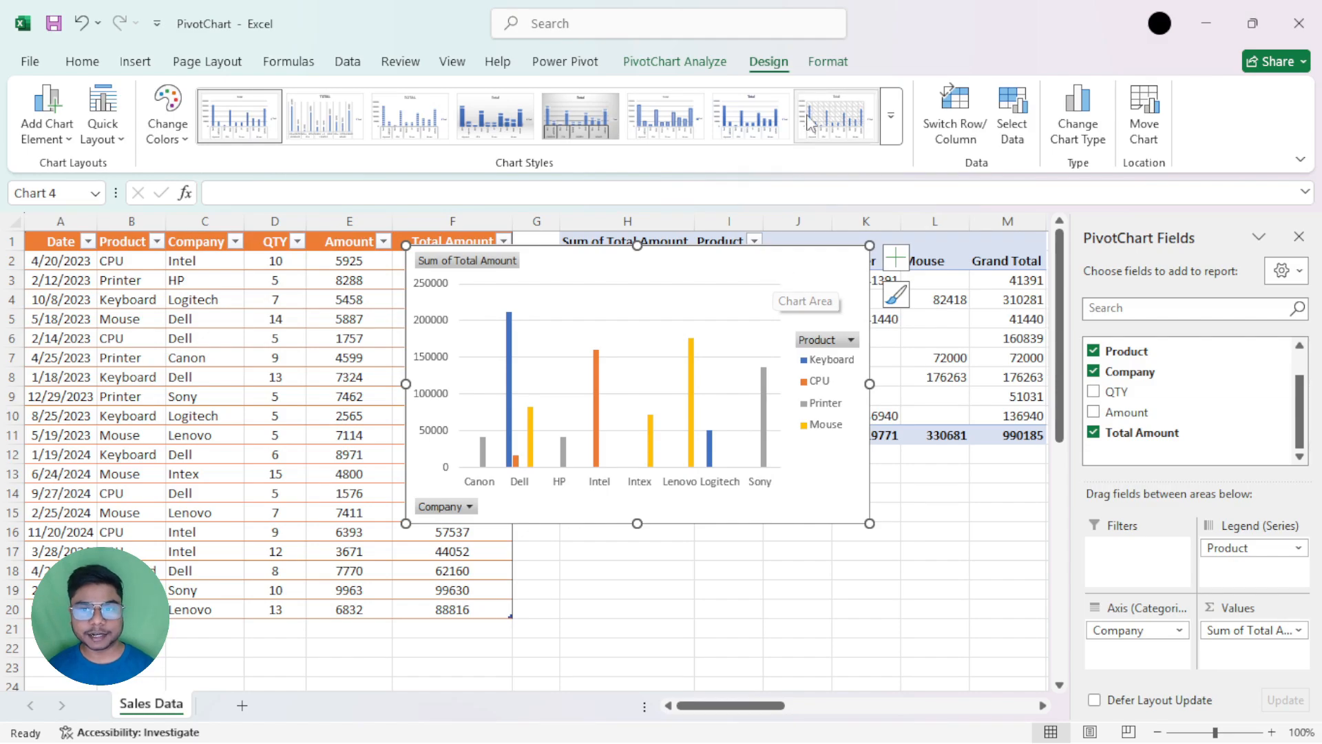
pyautogui.click(824, 64)
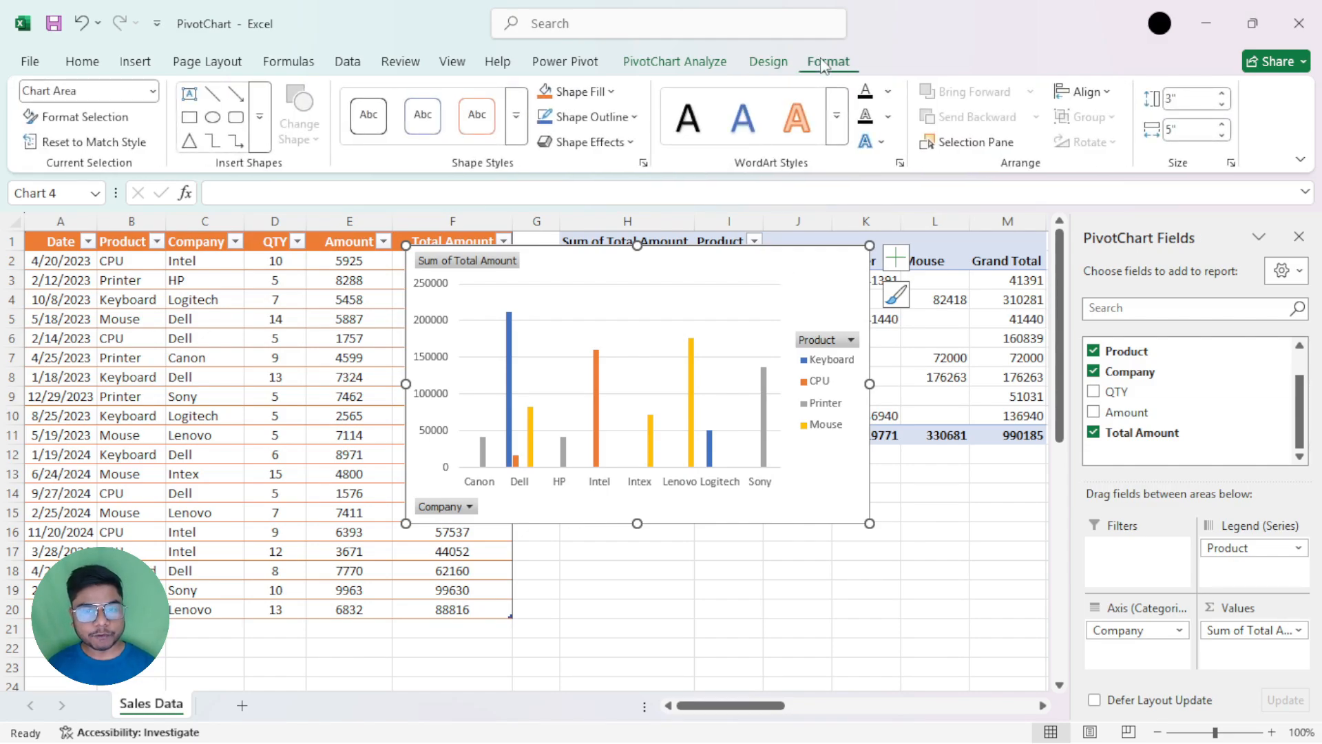
pyautogui.click(511, 336)
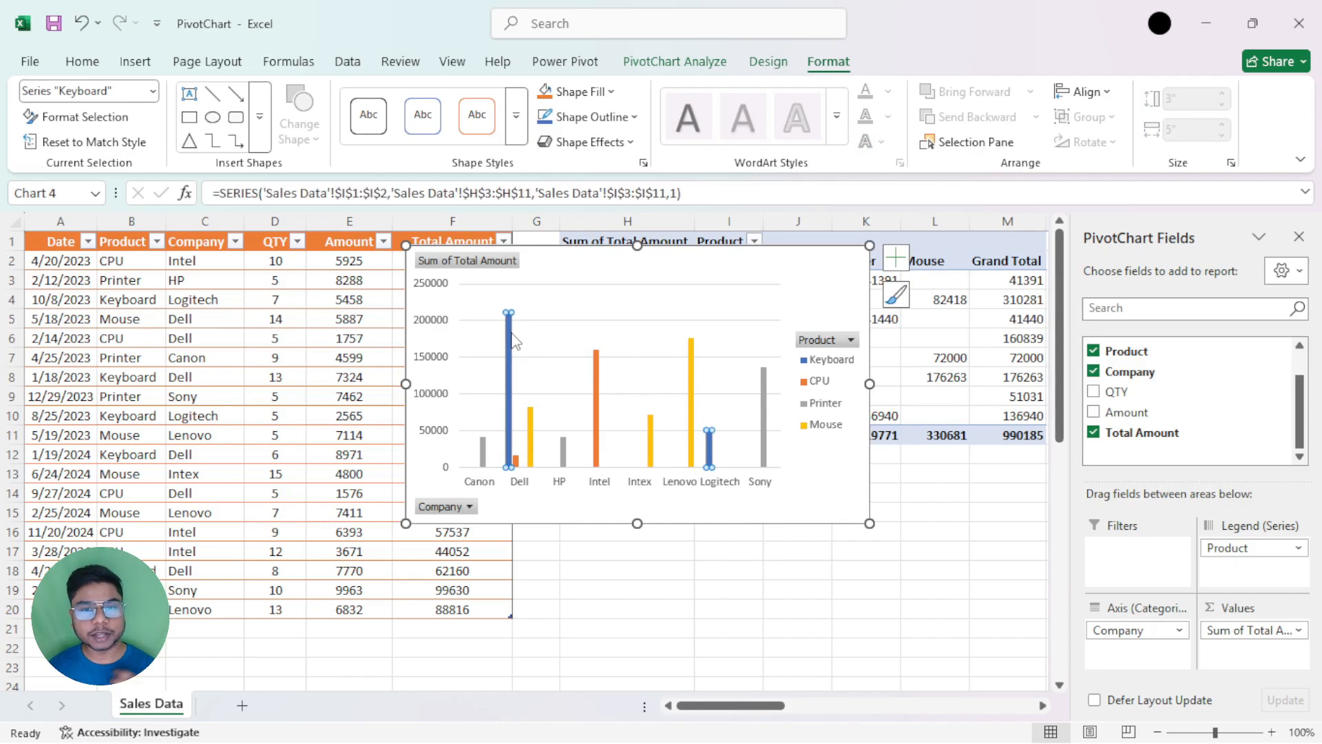
pyautogui.click(667, 276)
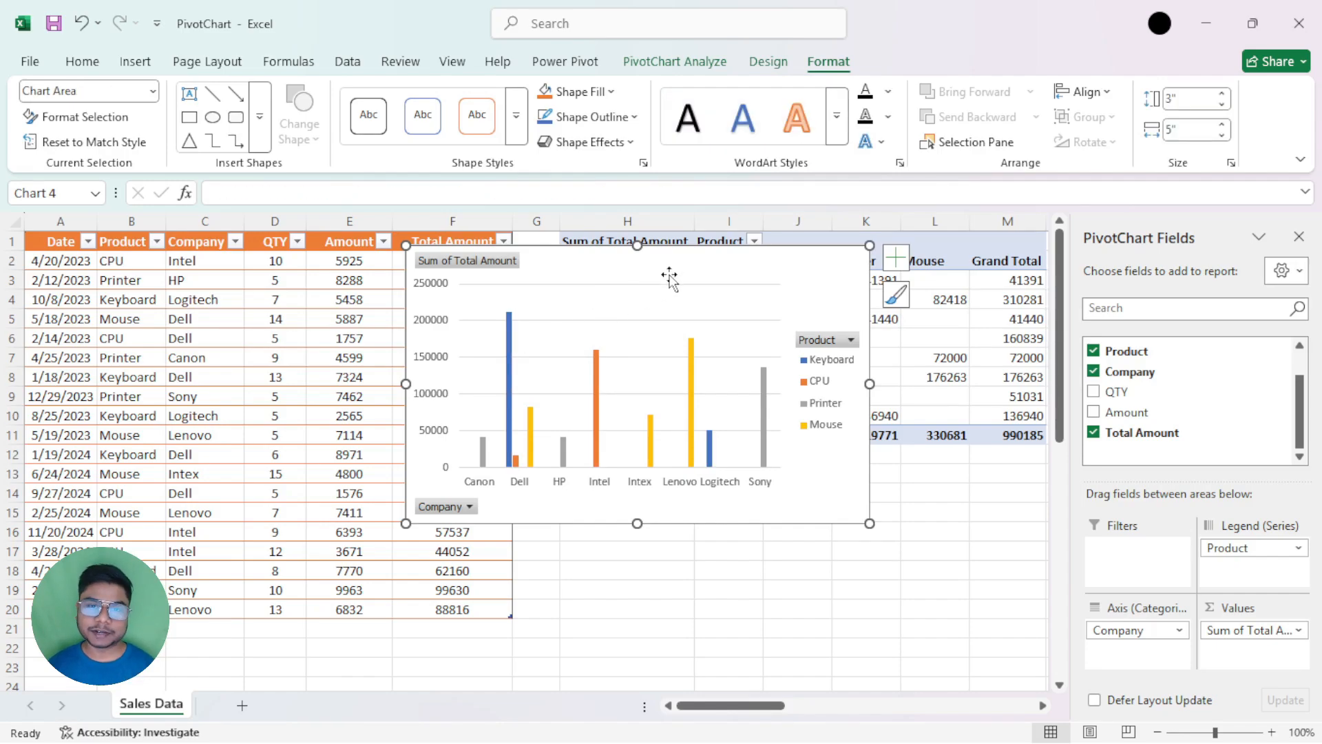
pyautogui.click(675, 61)
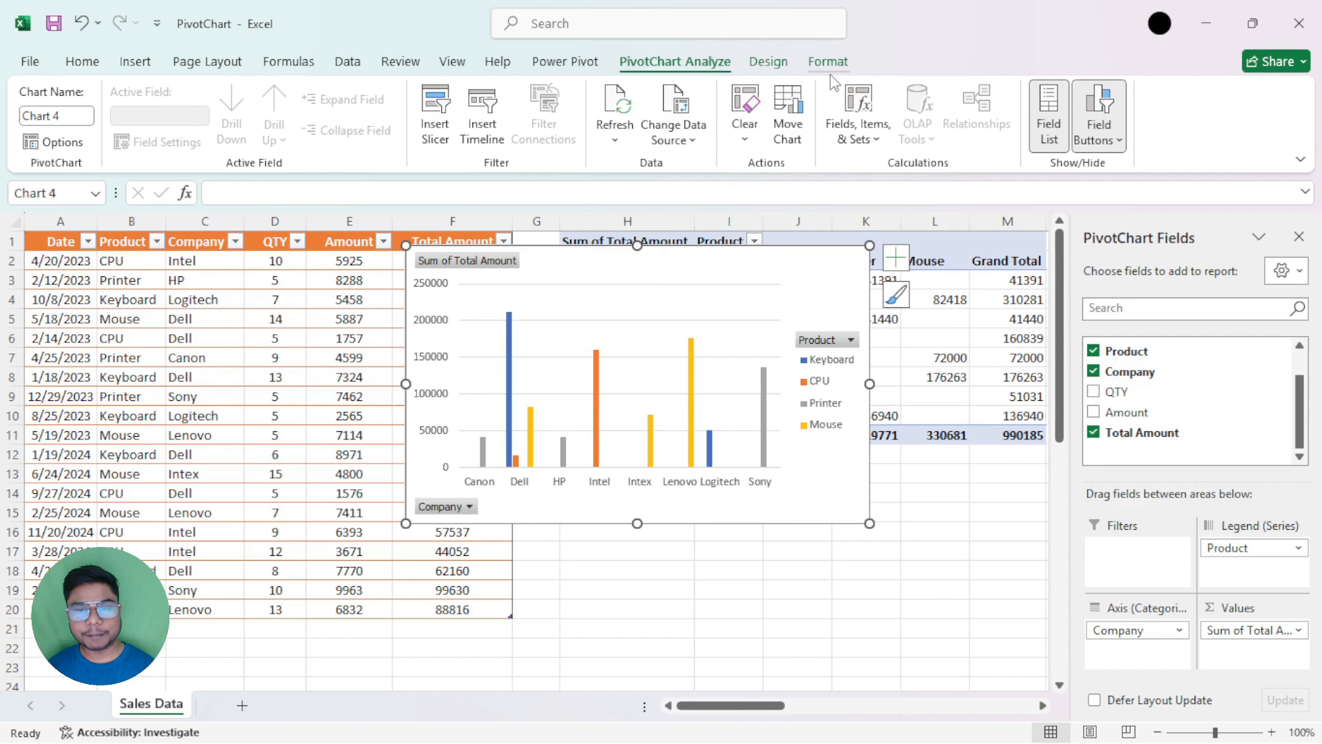
# Inspect the sort and filter options of the PivotChart's Company field and place the chart over the source table, clear of the PivotTable.
pyautogui.moveTo(711, 260); pyautogui.dragTo(611, 266)
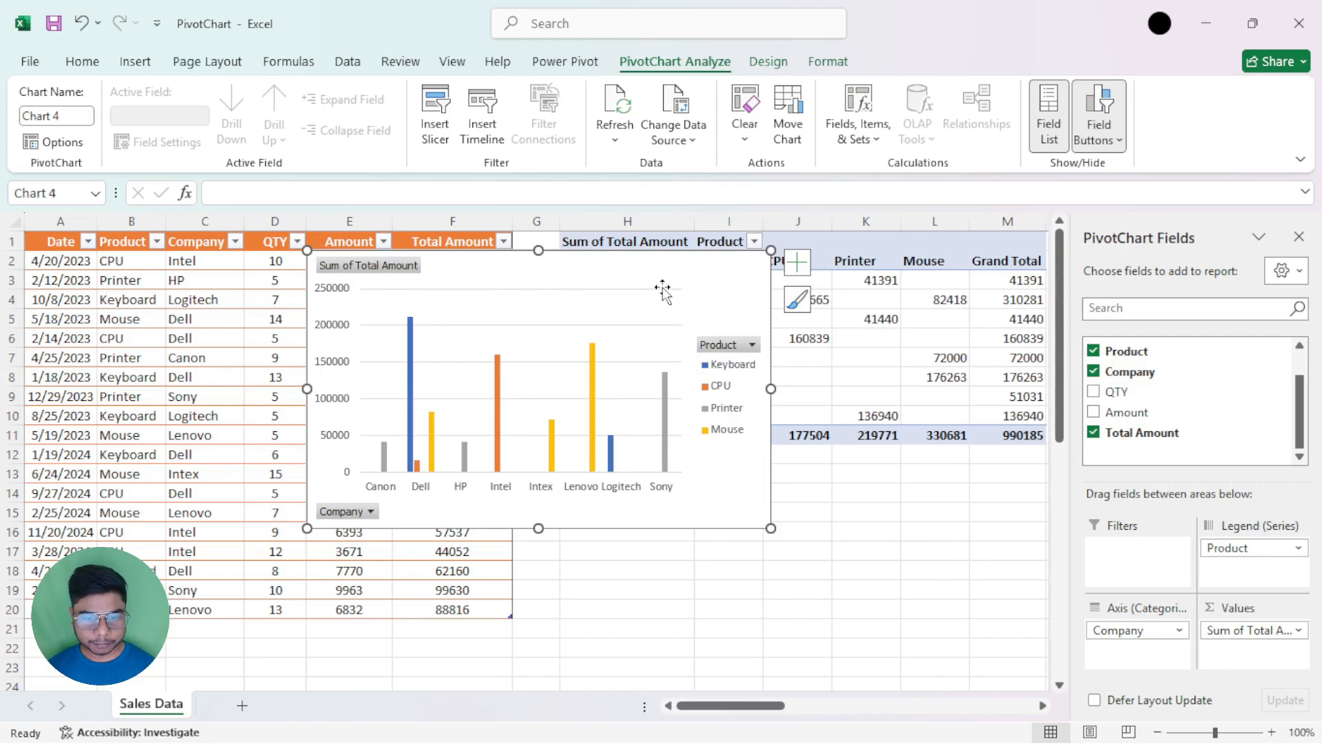
pyautogui.moveTo(663, 290); pyautogui.dragTo(762, 298)
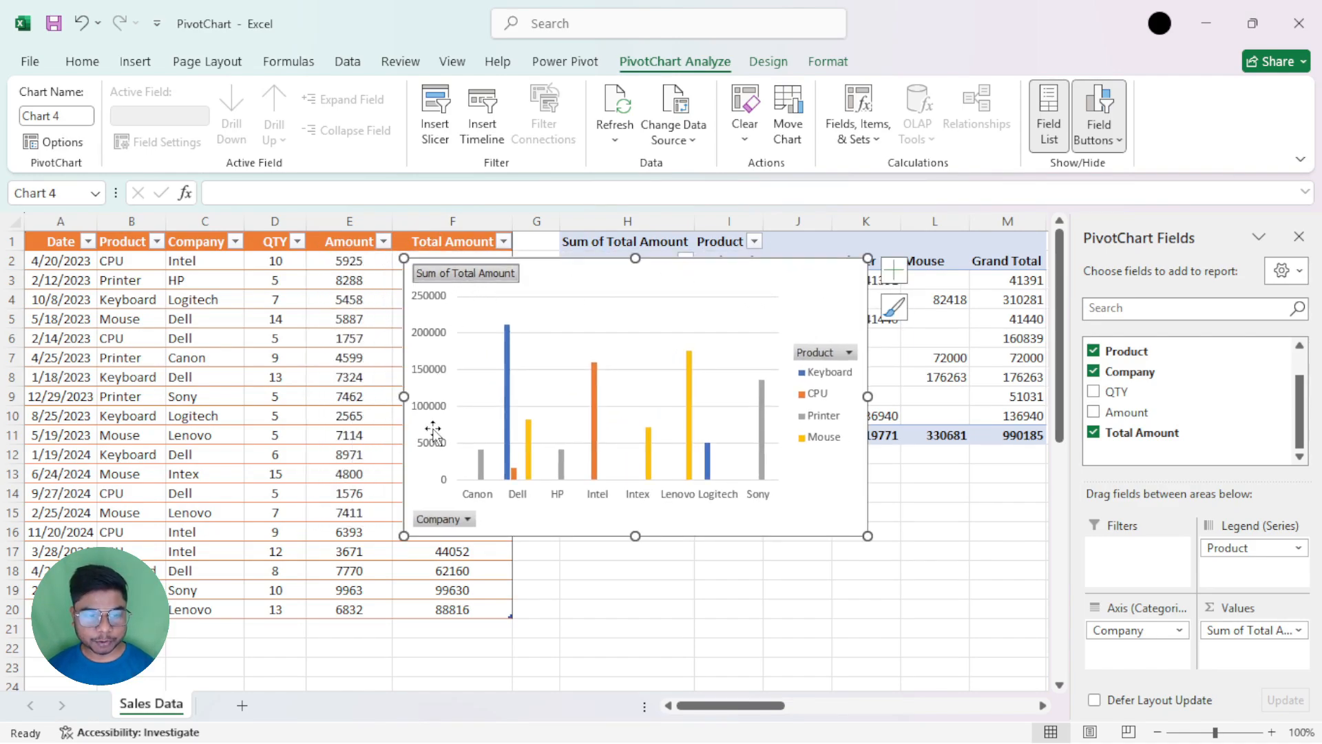
pyautogui.click(444, 519)
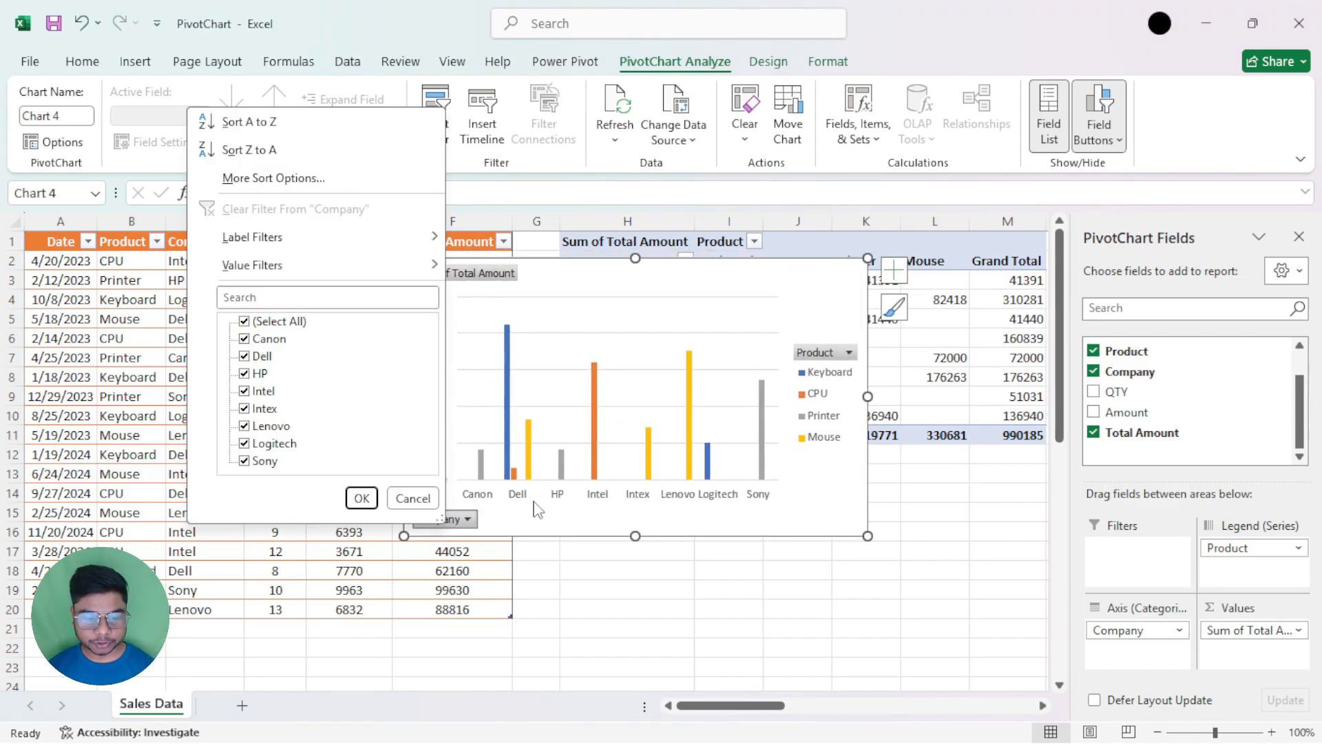
pyautogui.click(772, 284)
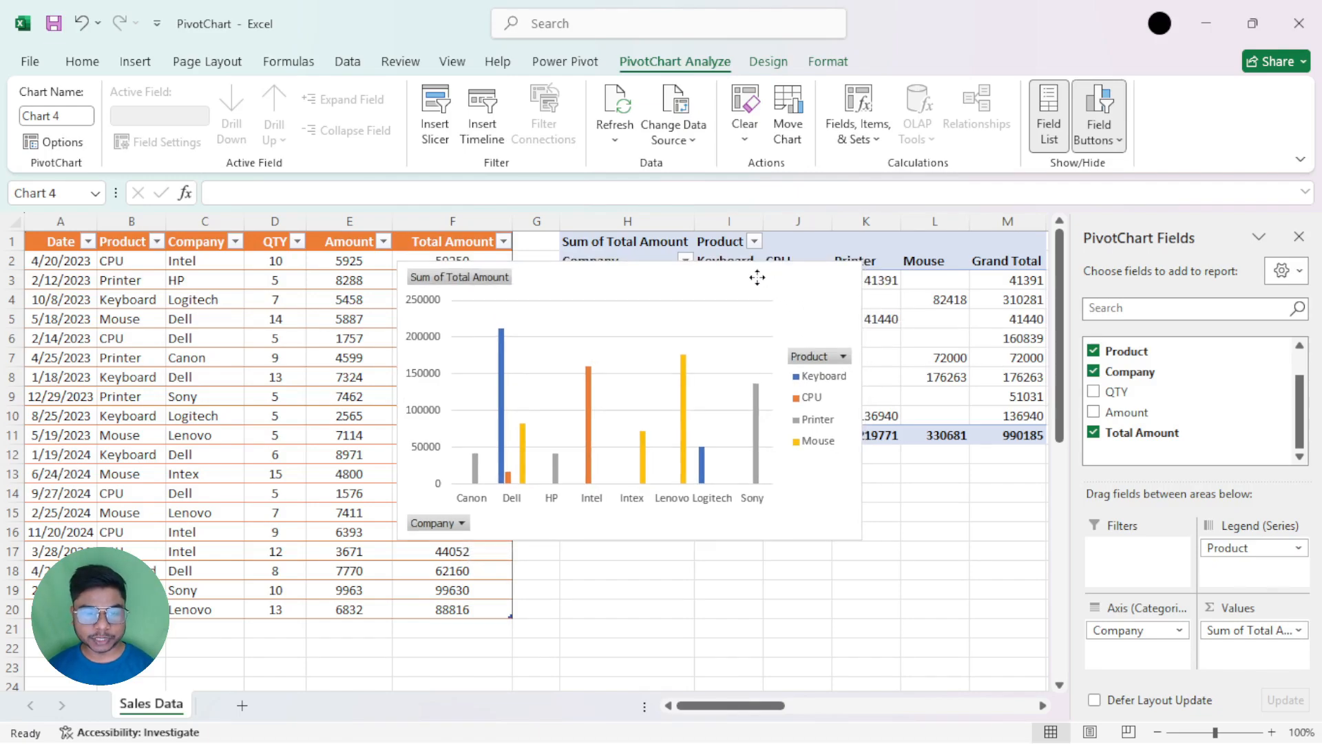
pyautogui.moveTo(758, 278); pyautogui.dragTo(622, 275)
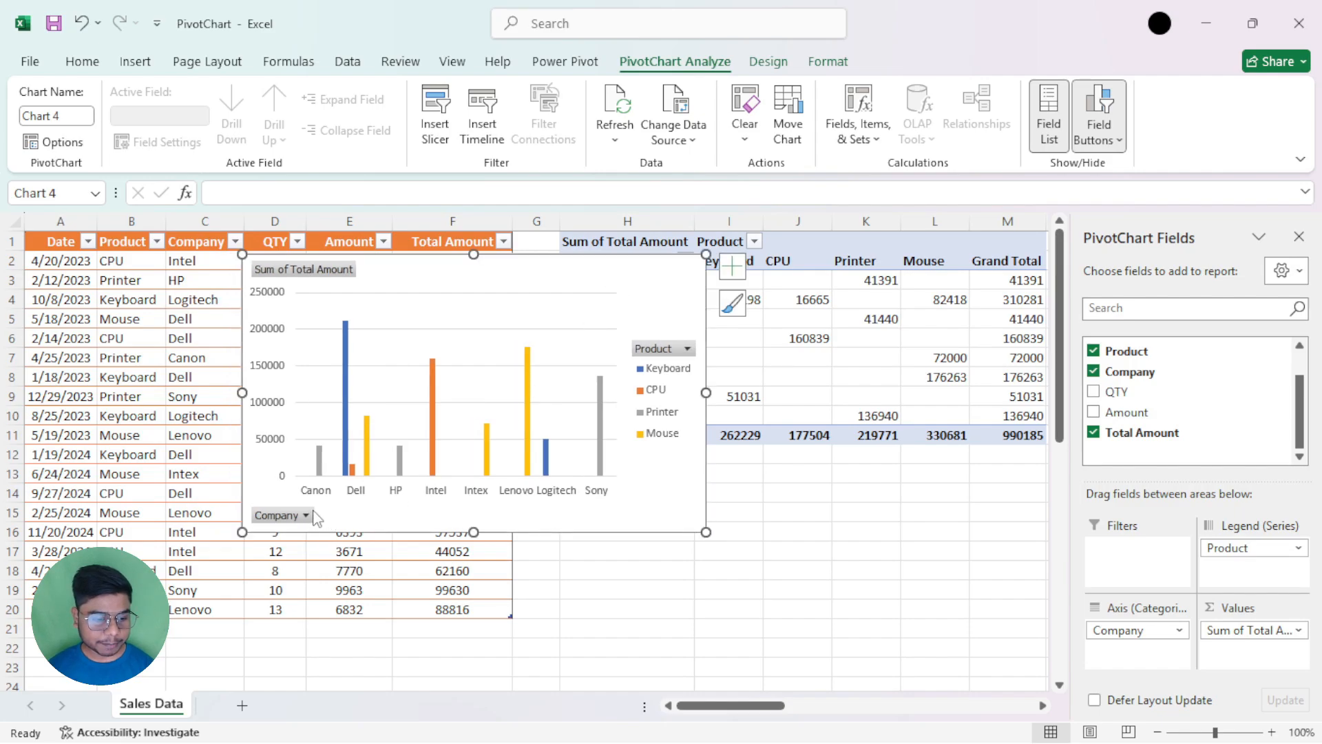
pyautogui.click(306, 516)
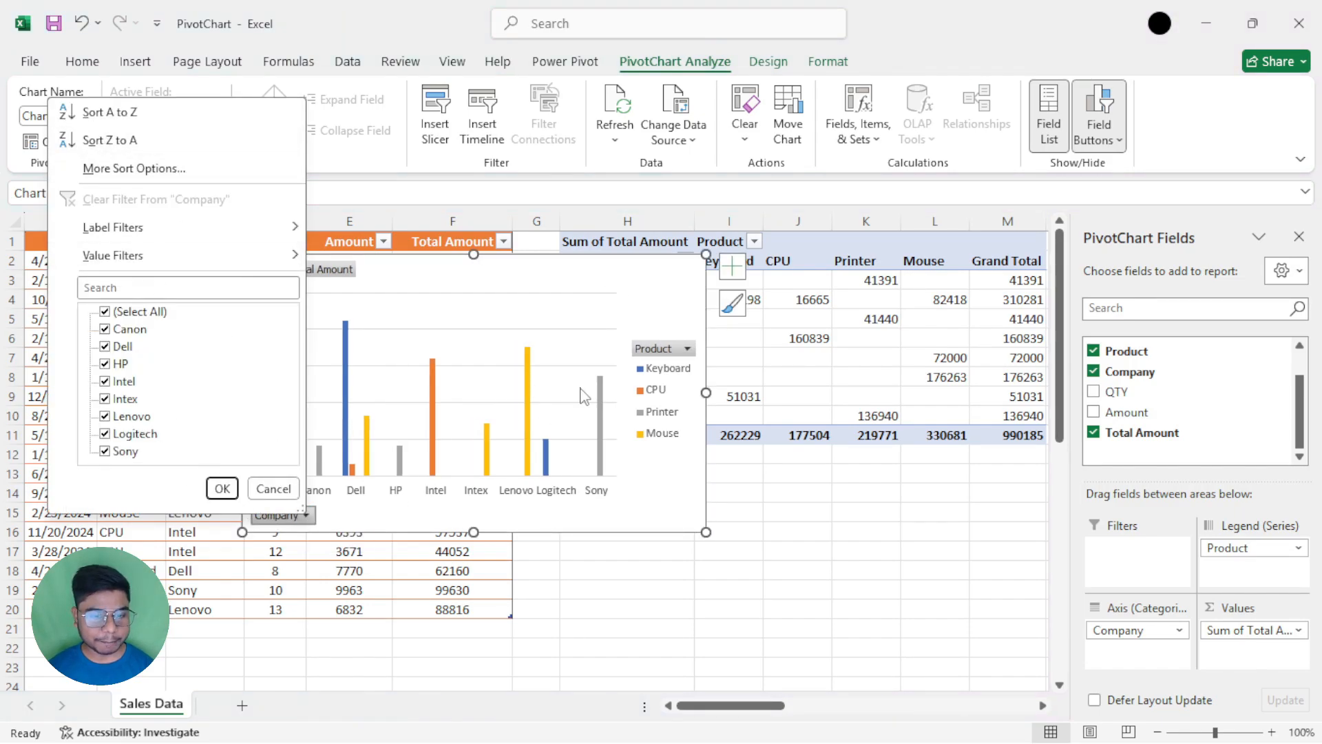
pyautogui.click(591, 279)
pyautogui.moveTo(622, 273); pyautogui.dragTo(432, 264)
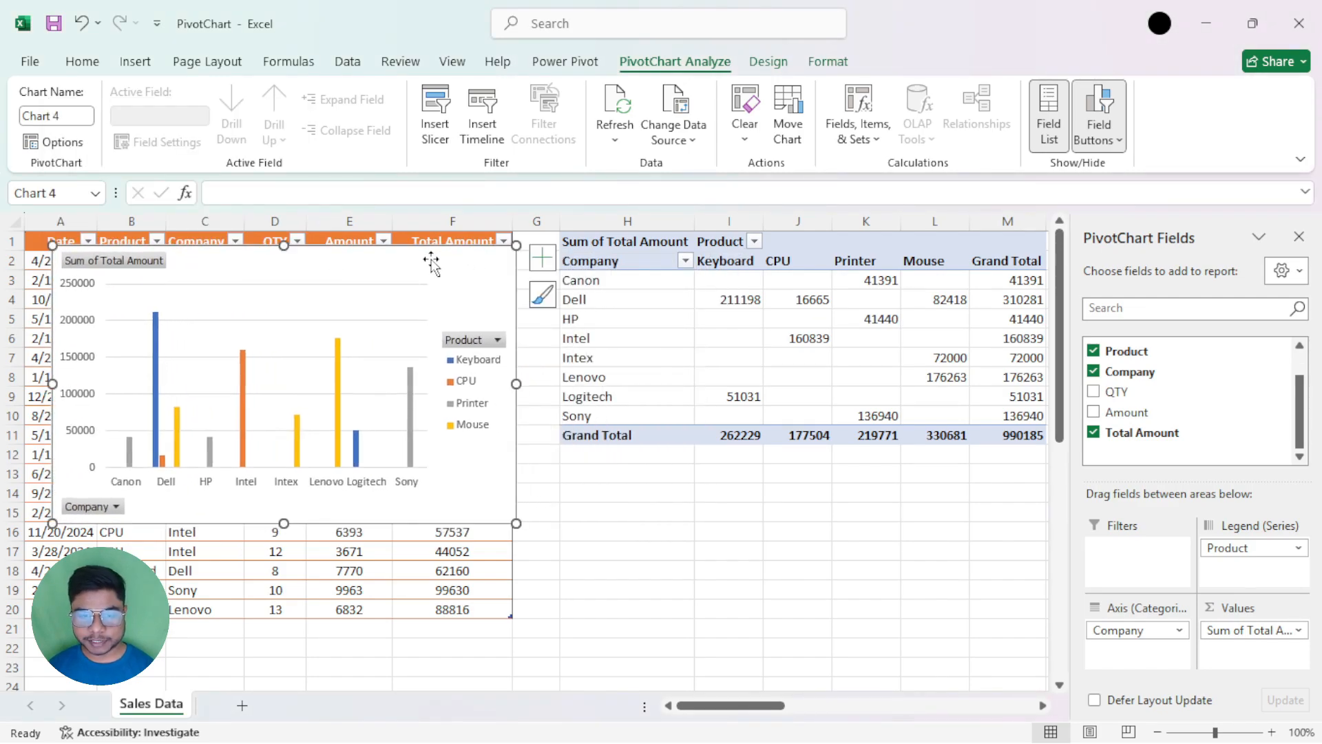
# Compare the Company and Product filter options in the PivotTable with the Product filter options in the PivotChart.
pyautogui.click(685, 261)
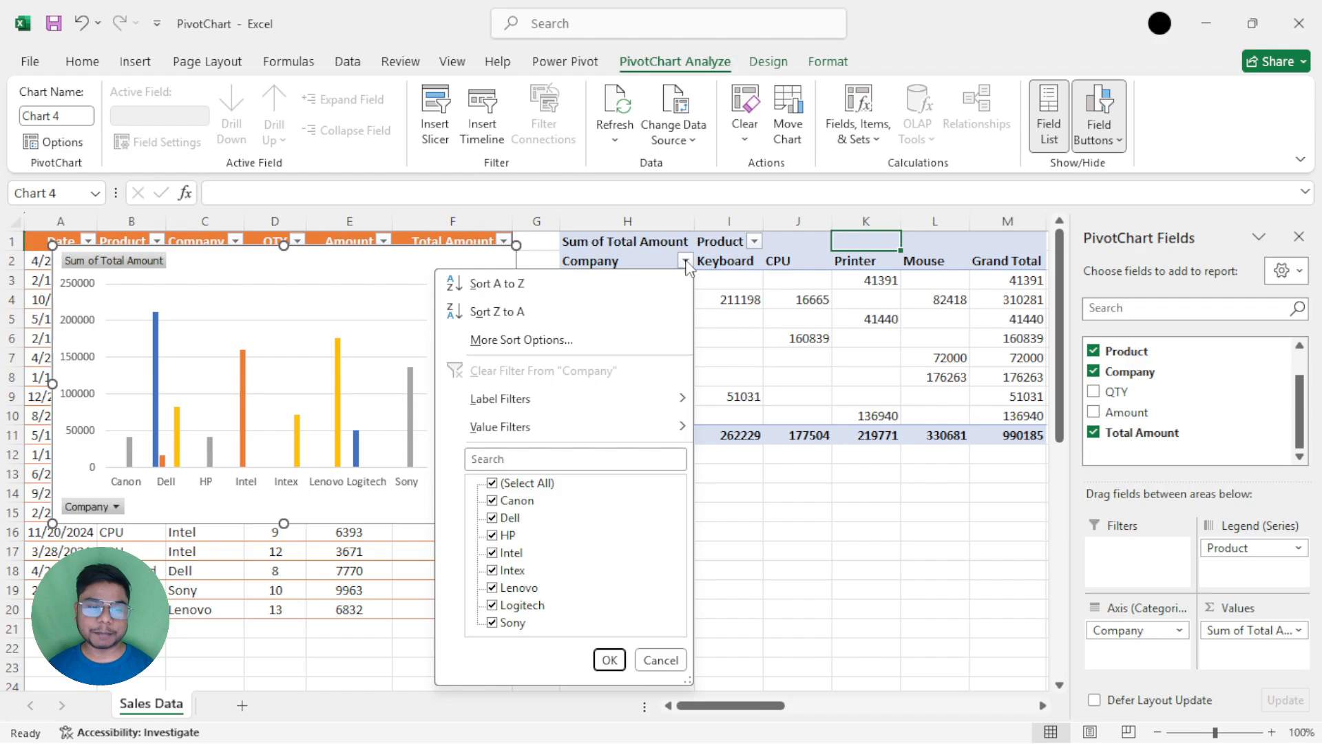
pyautogui.click(687, 262)
pyautogui.moveTo(705, 287)
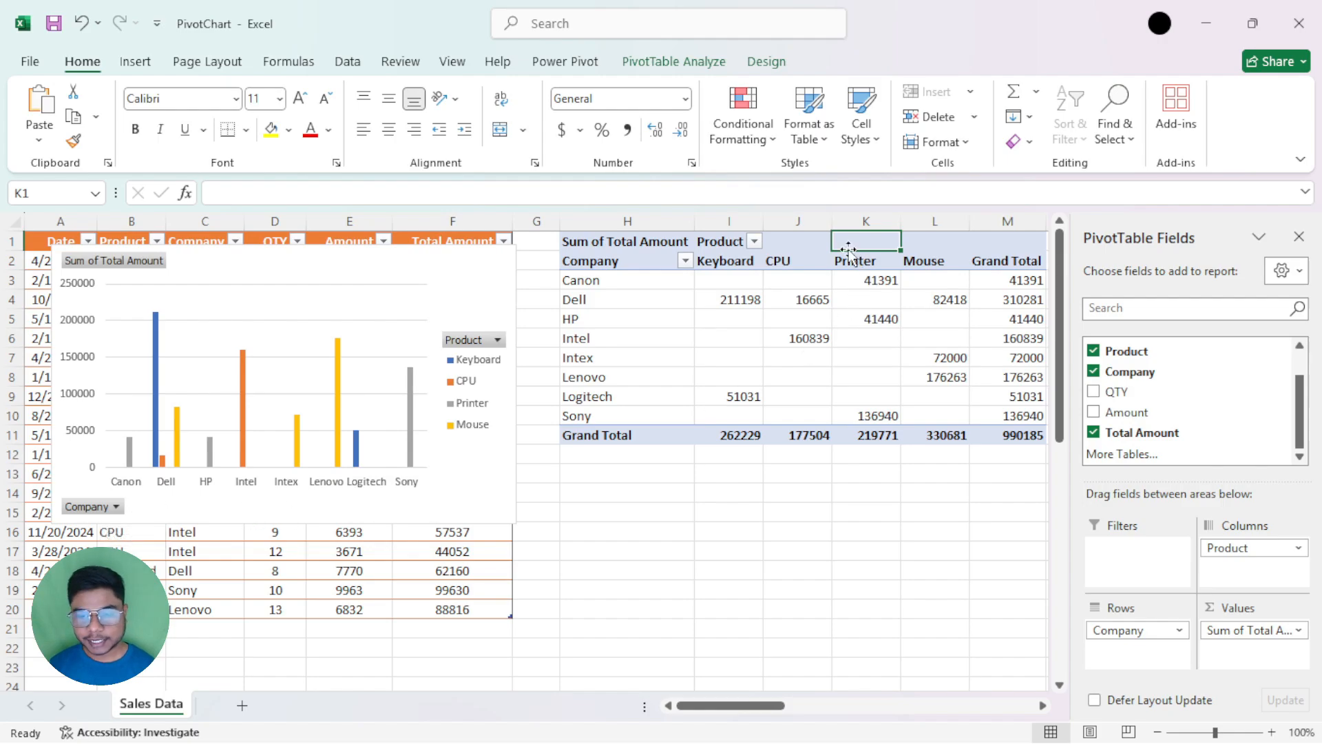
pyautogui.click(755, 240)
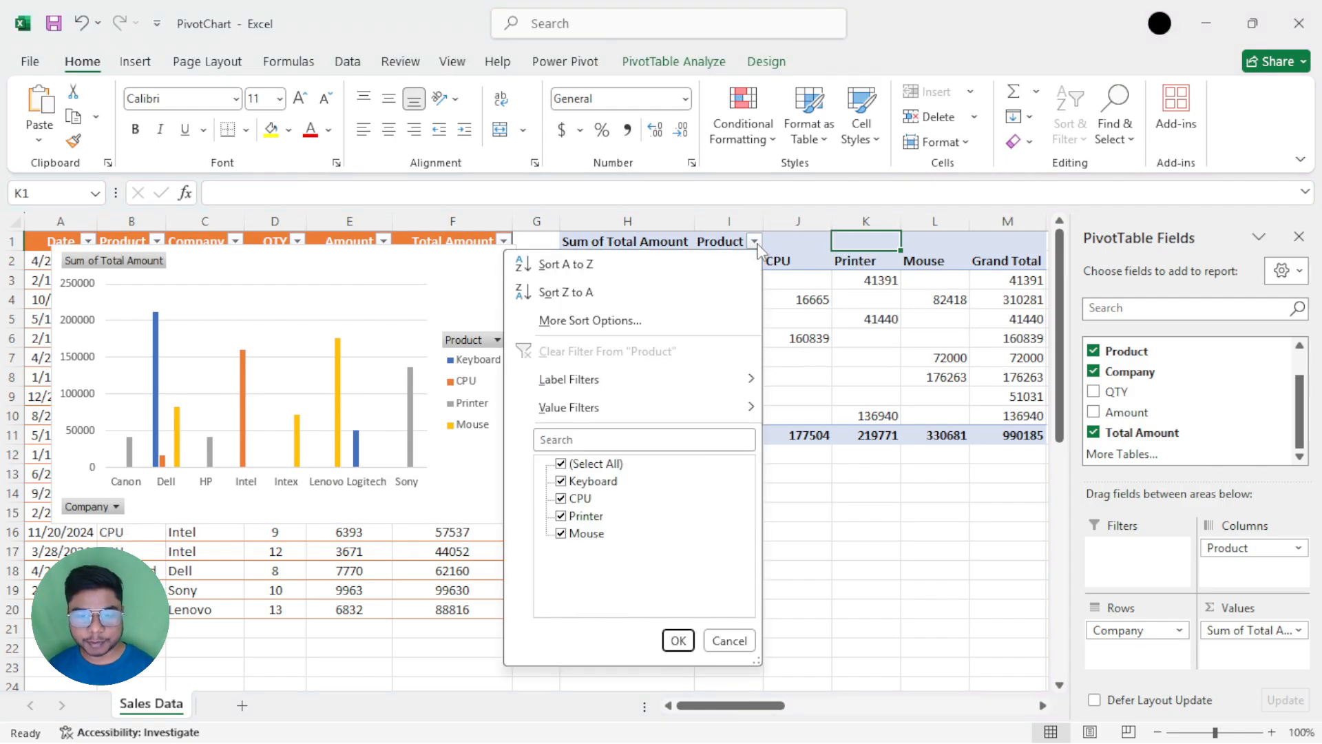
pyautogui.click(759, 246)
pyautogui.click(498, 340)
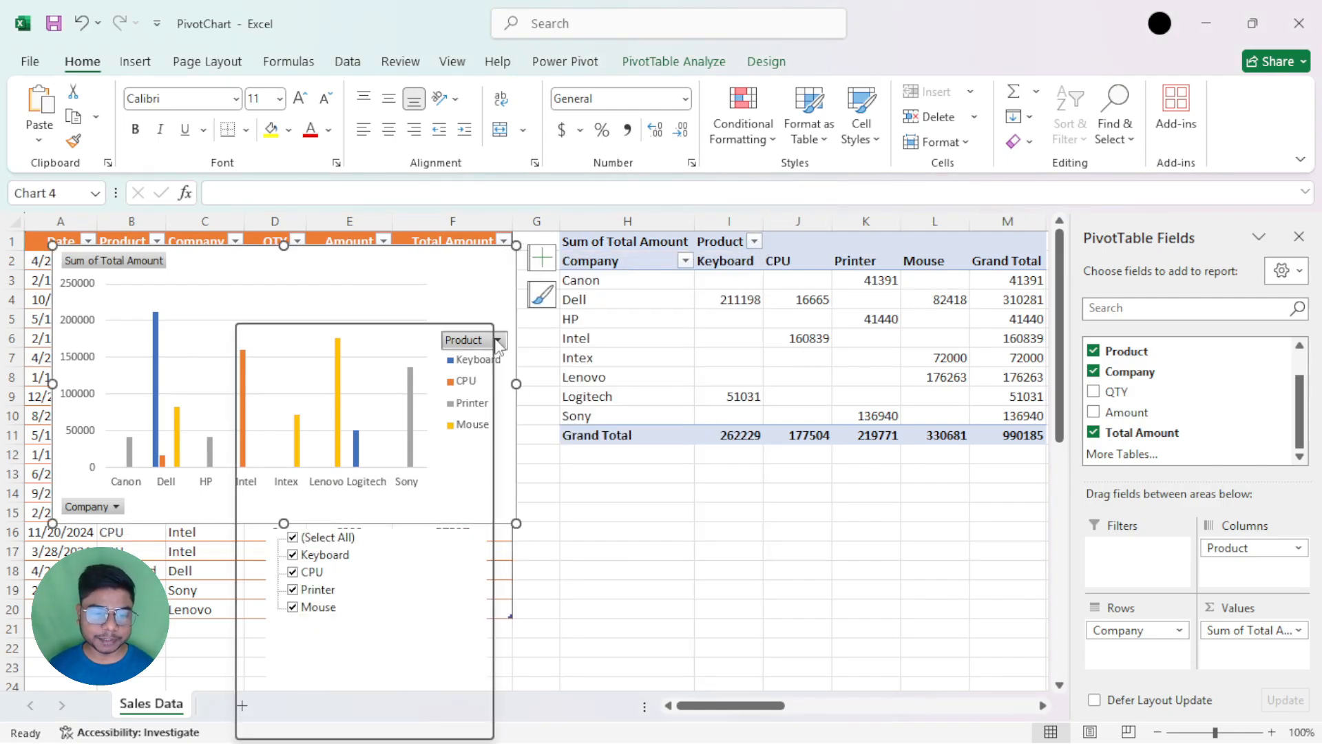
pyautogui.click(480, 307)
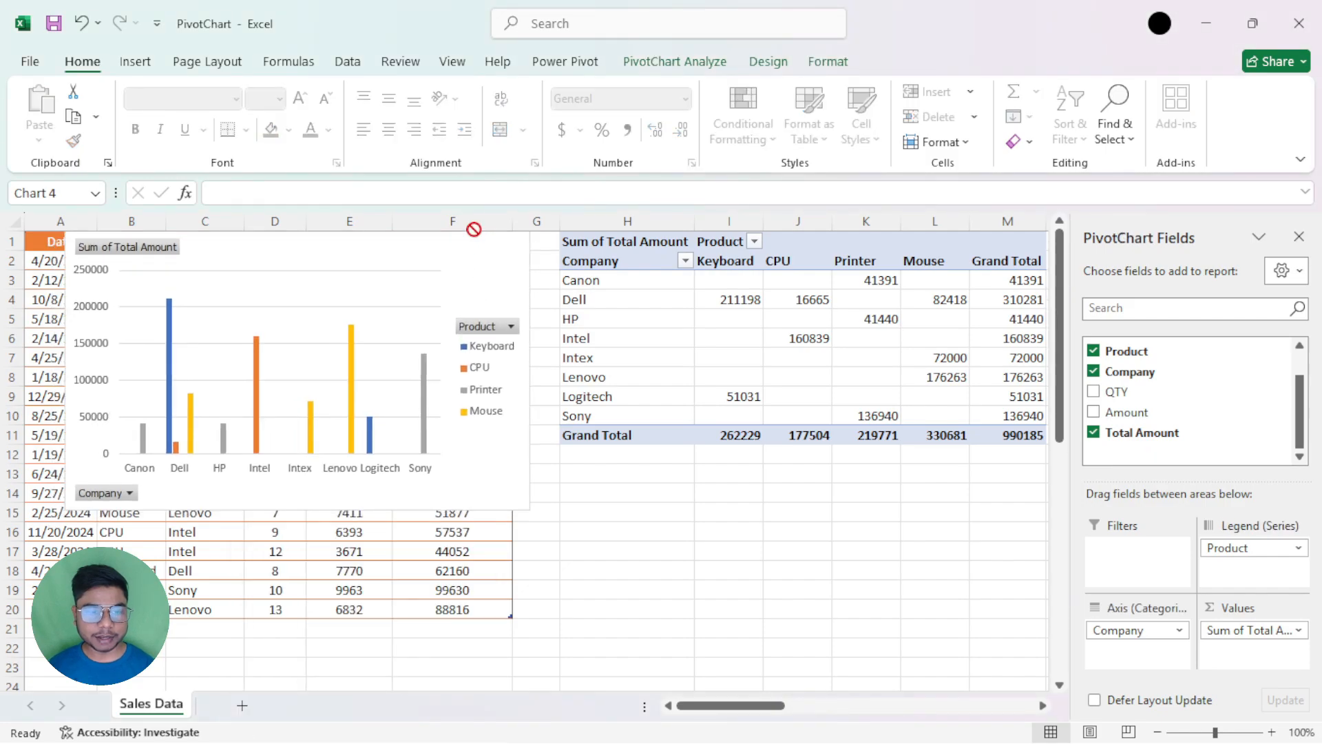
# Add the Date field to the PivotChart's Filters area and position the chart over the source table, clear of the PivotTable.
pyautogui.moveTo(407, 259); pyautogui.dragTo(416, 245)
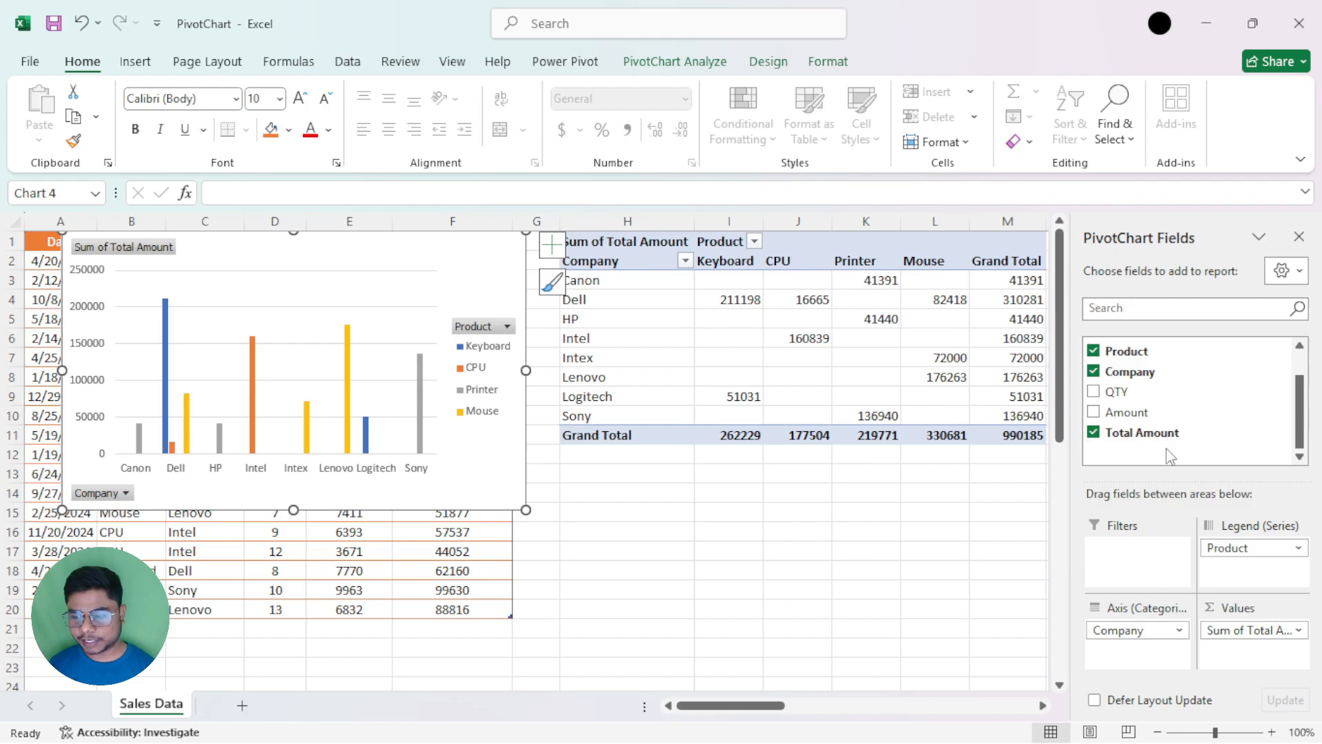
pyautogui.scroll(1, 1170, 445)
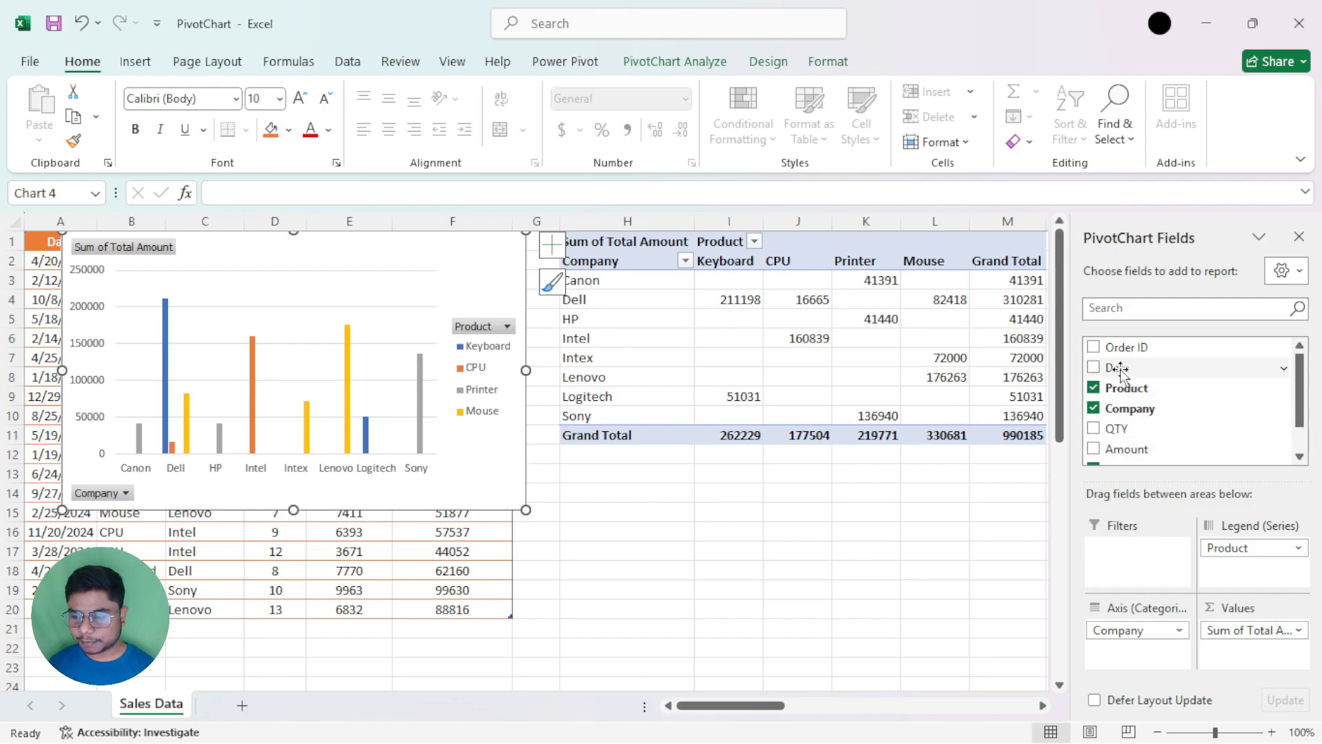
pyautogui.moveTo(1120, 372); pyautogui.dragTo(1146, 572)
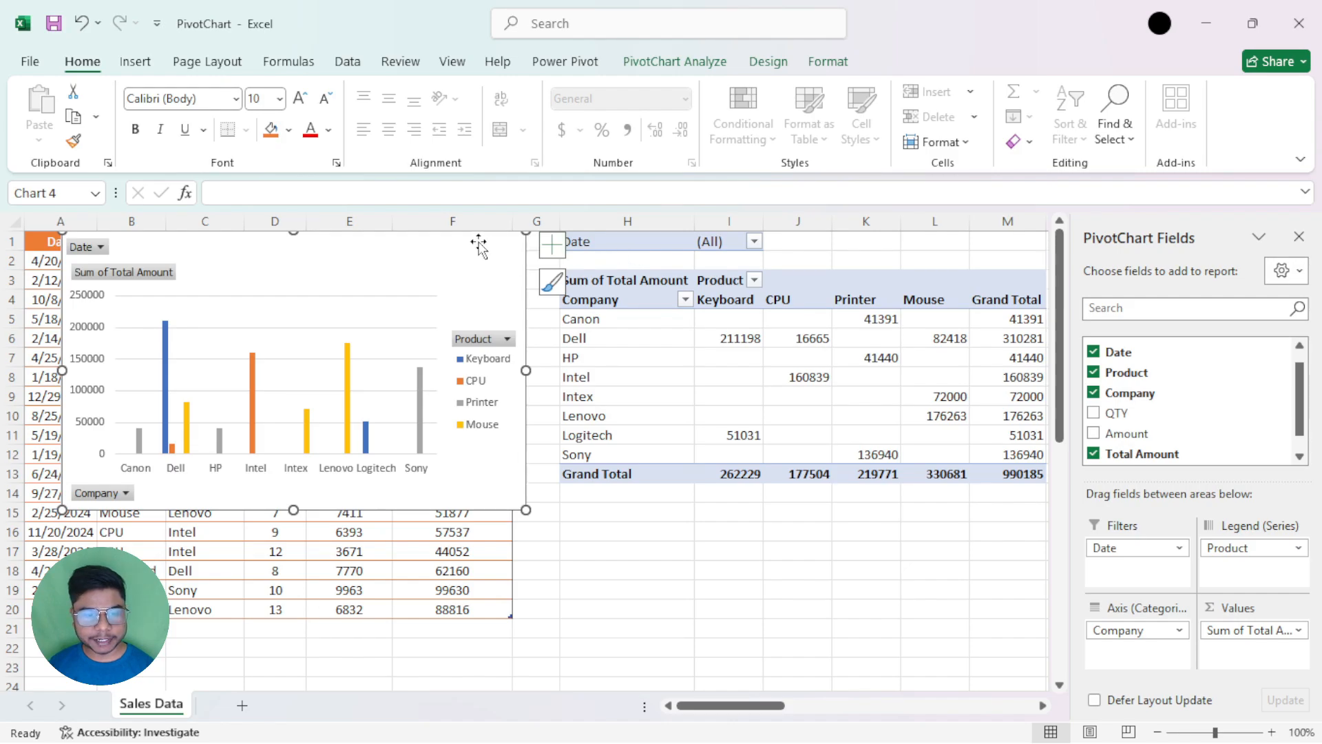
pyautogui.moveTo(478, 245); pyautogui.dragTo(452, 256)
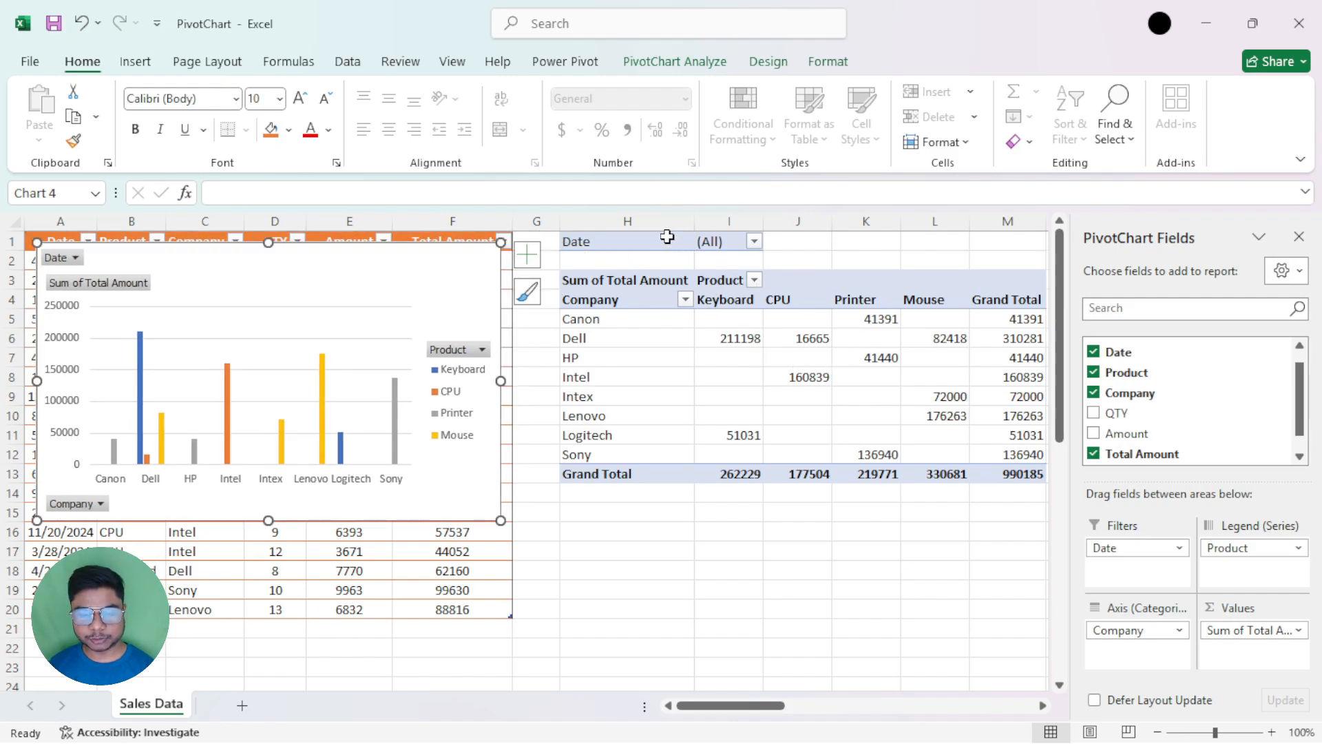
# Compare the Date filter options in the PivotTable with those in the PivotChart, shifting the chart to reach its Date filter.
pyautogui.click(643, 242)
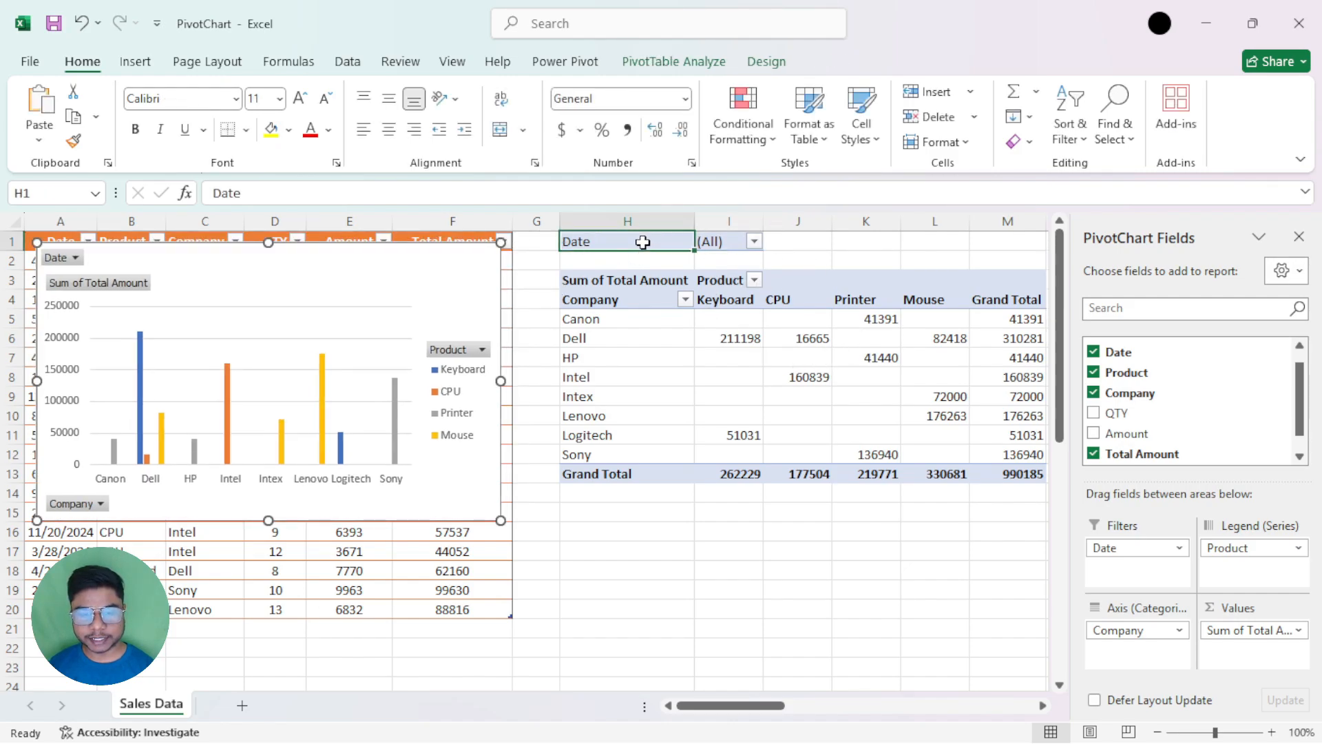
pyautogui.click(755, 243)
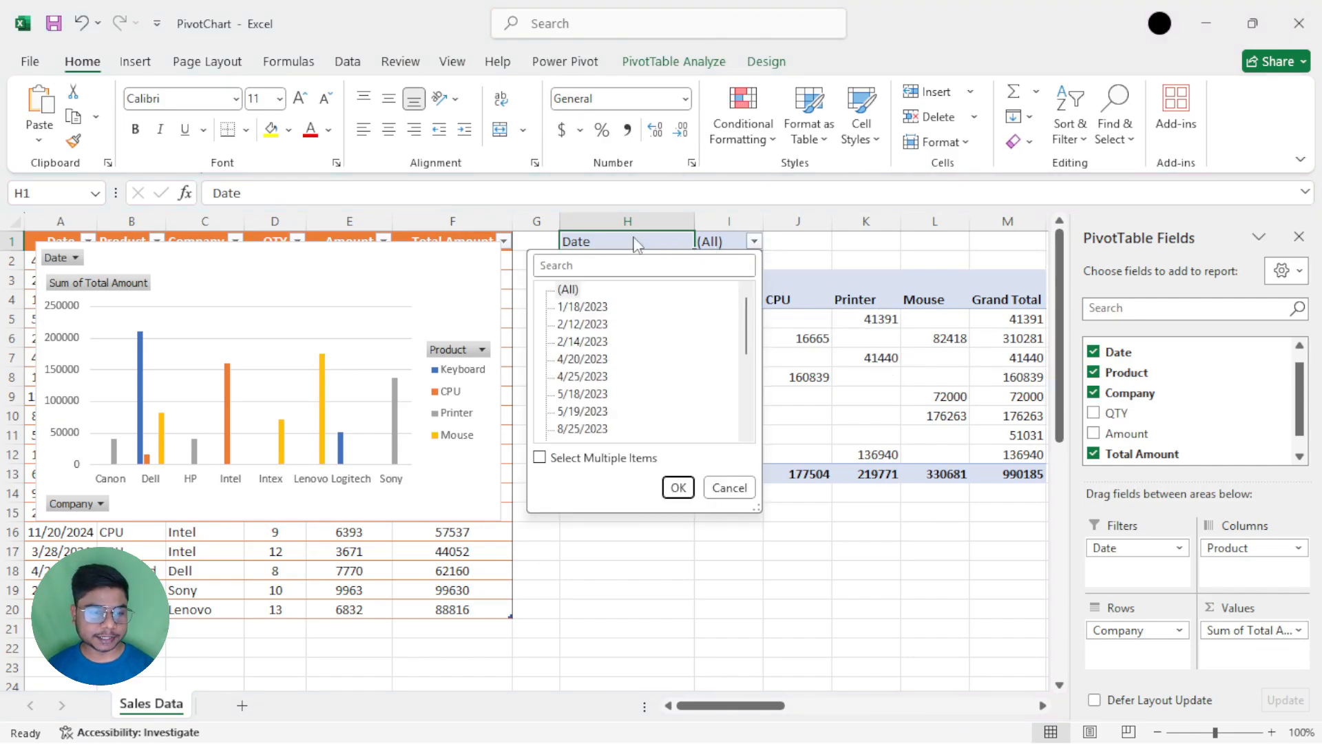
pyautogui.click(396, 252)
pyautogui.moveTo(396, 251); pyautogui.dragTo(826, 259)
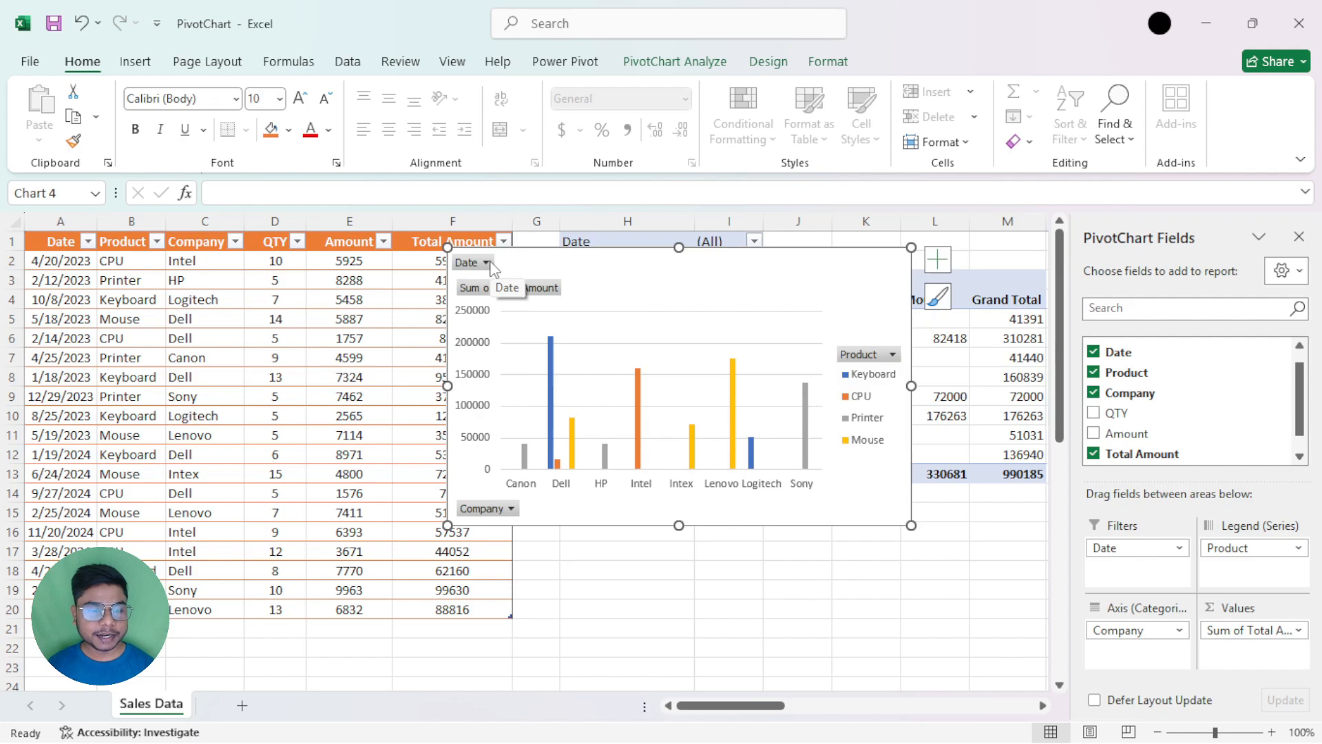
pyautogui.click(487, 263)
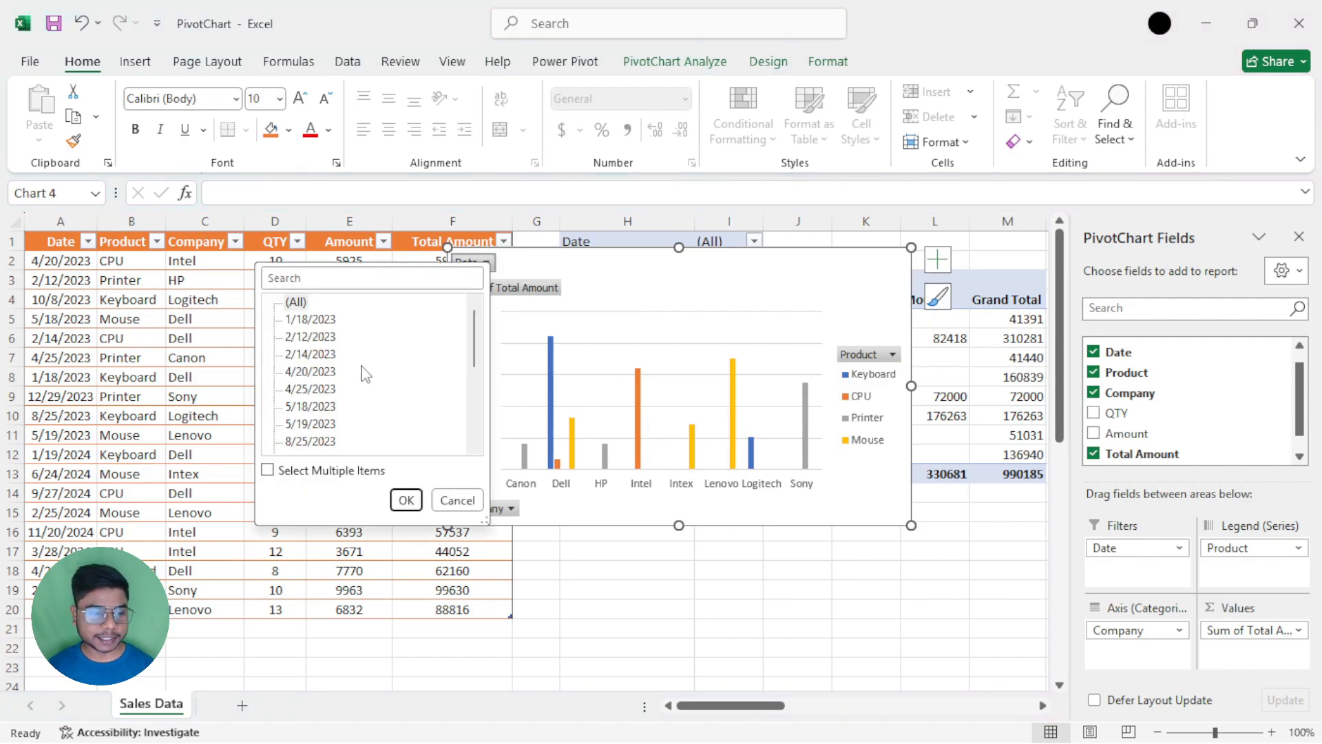
pyautogui.click(652, 257)
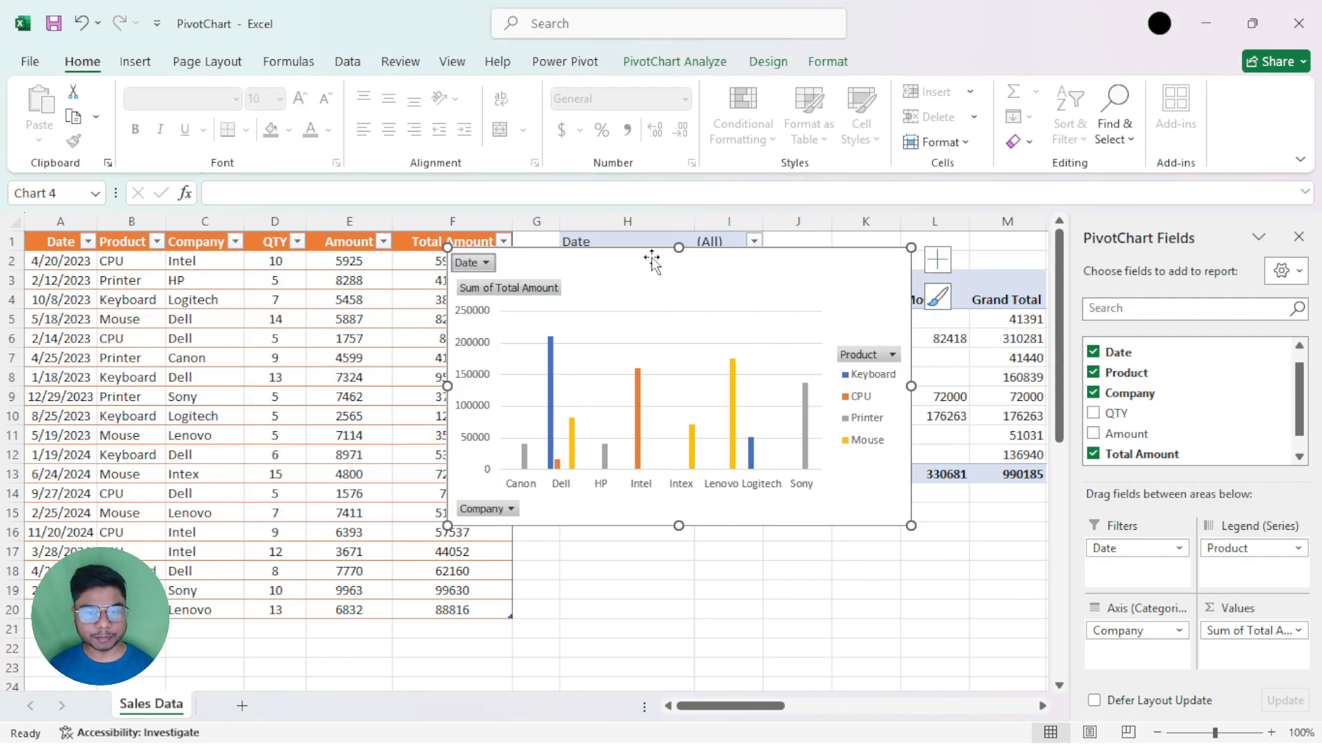
# Filter the PivotChart by the date 1/18/2023 and move the chart over the source table to uncover the PivotTable.
pyautogui.moveTo(652, 258); pyautogui.dragTo(605, 259)
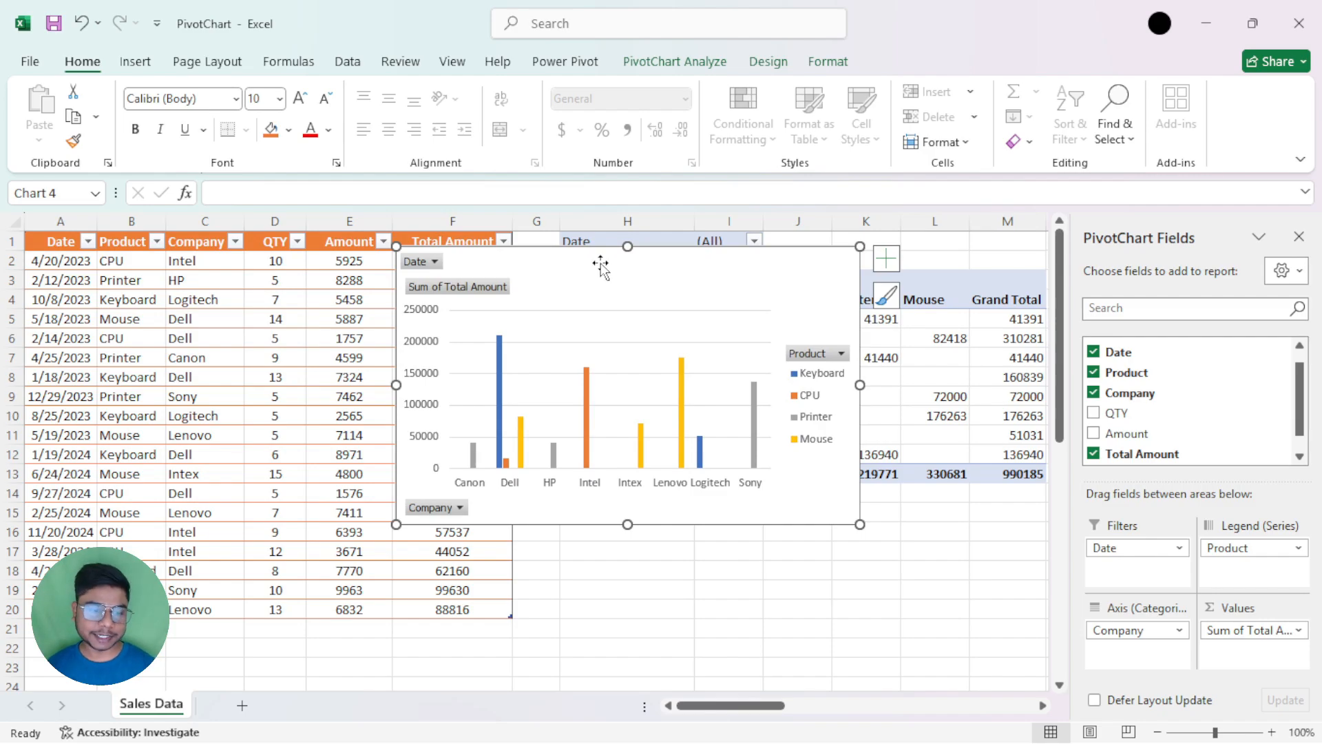
pyautogui.moveTo(613, 255); pyautogui.dragTo(577, 256)
pyautogui.click(403, 260)
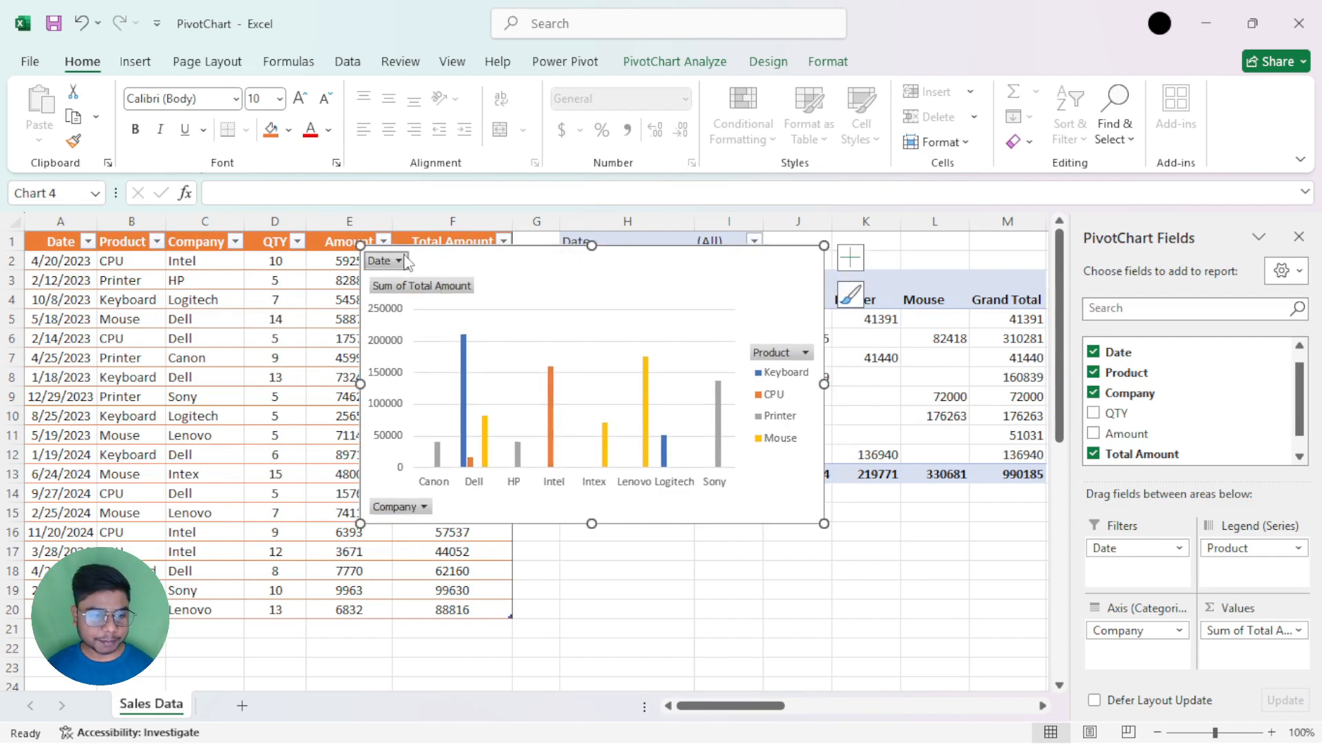
pyautogui.click(211, 314)
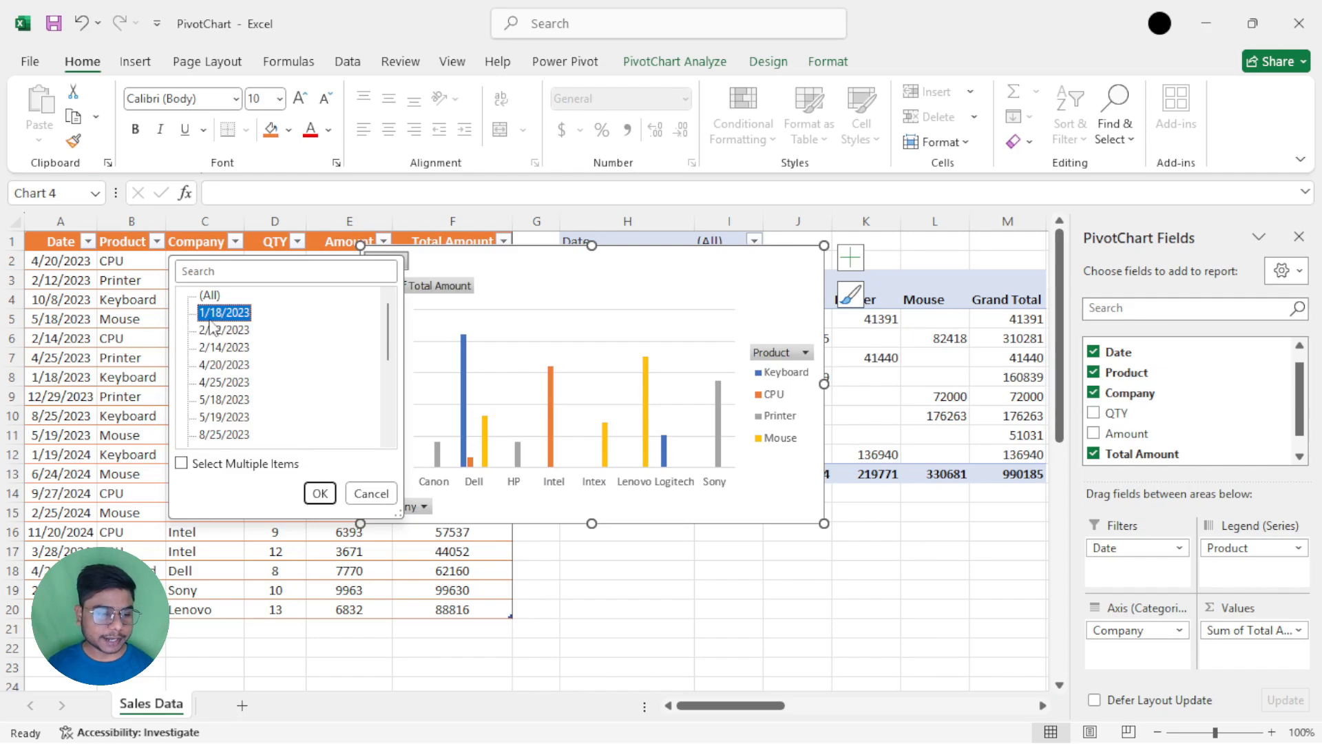
pyautogui.click(319, 494)
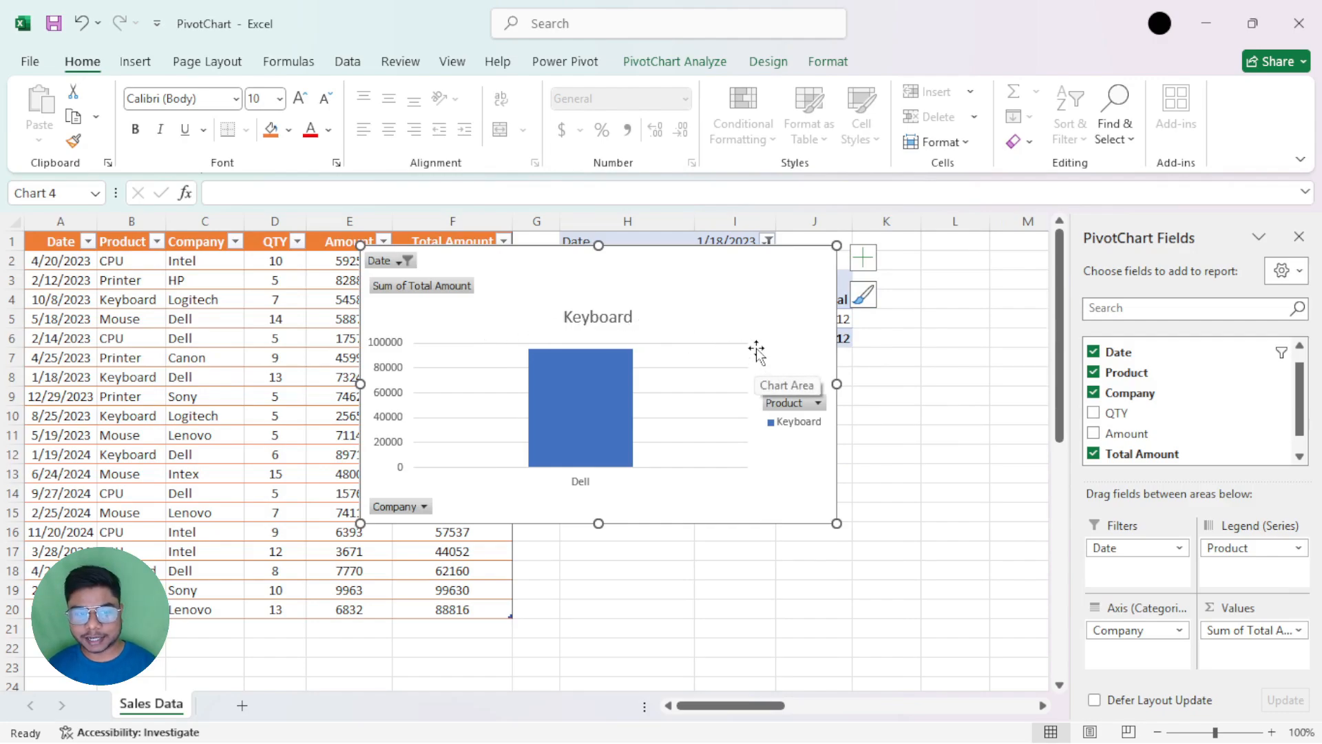
pyautogui.moveTo(634, 265); pyautogui.dragTo(307, 257)
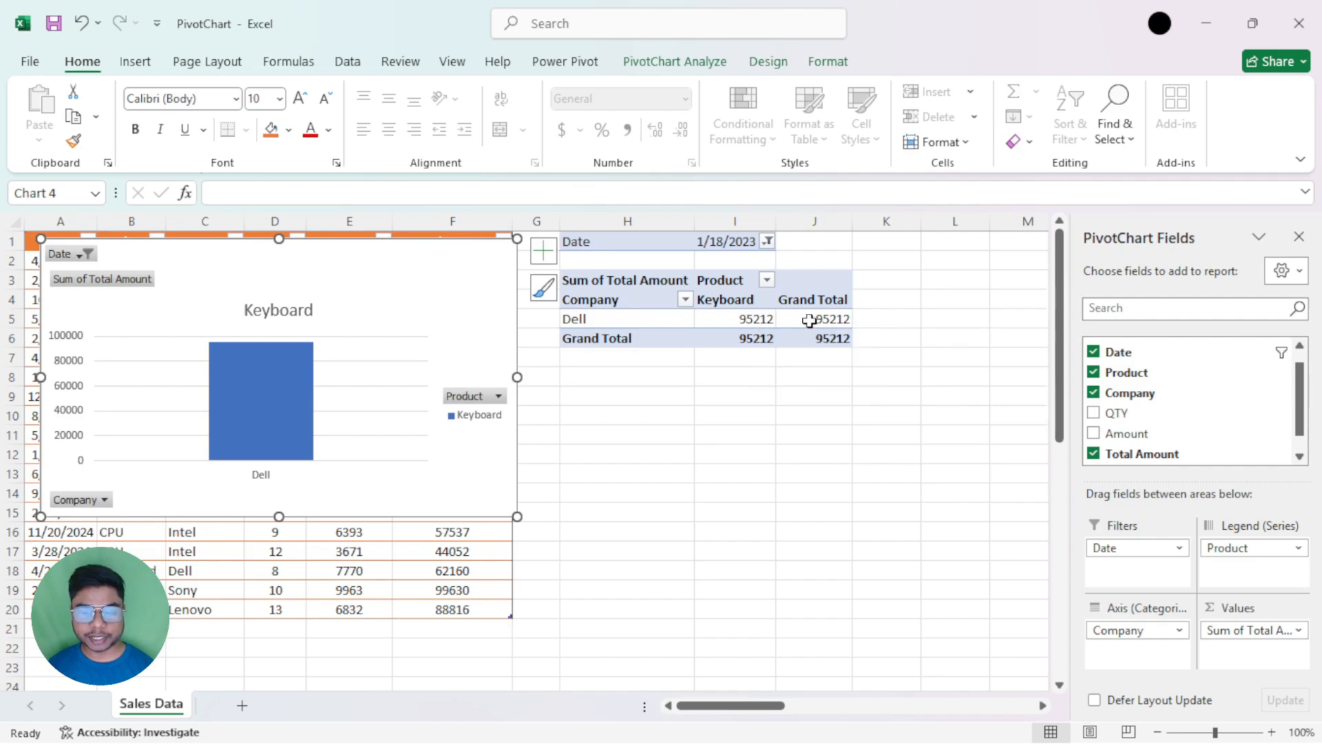
pyautogui.moveTo(810, 320)
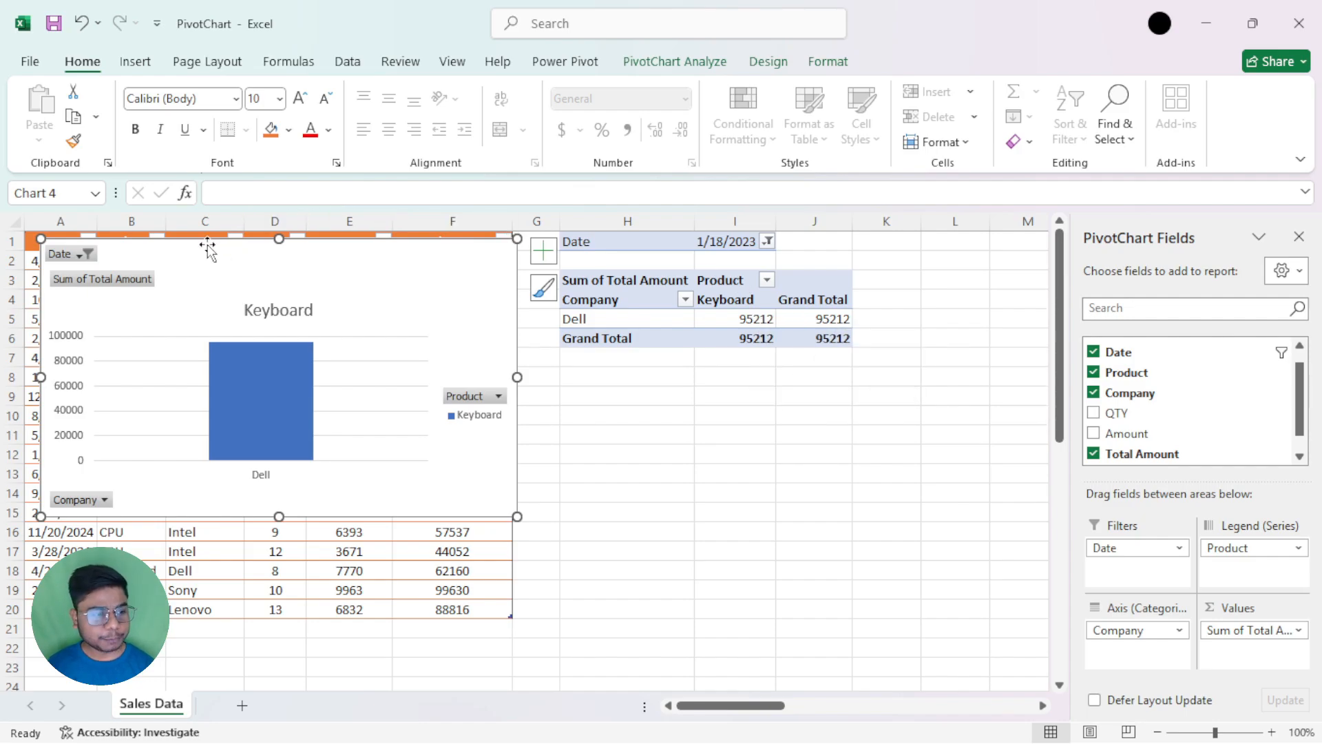
# Inspect the PivotChart's Date filter and reset the date filter to (All) from the PivotTable.
pyautogui.click(88, 254)
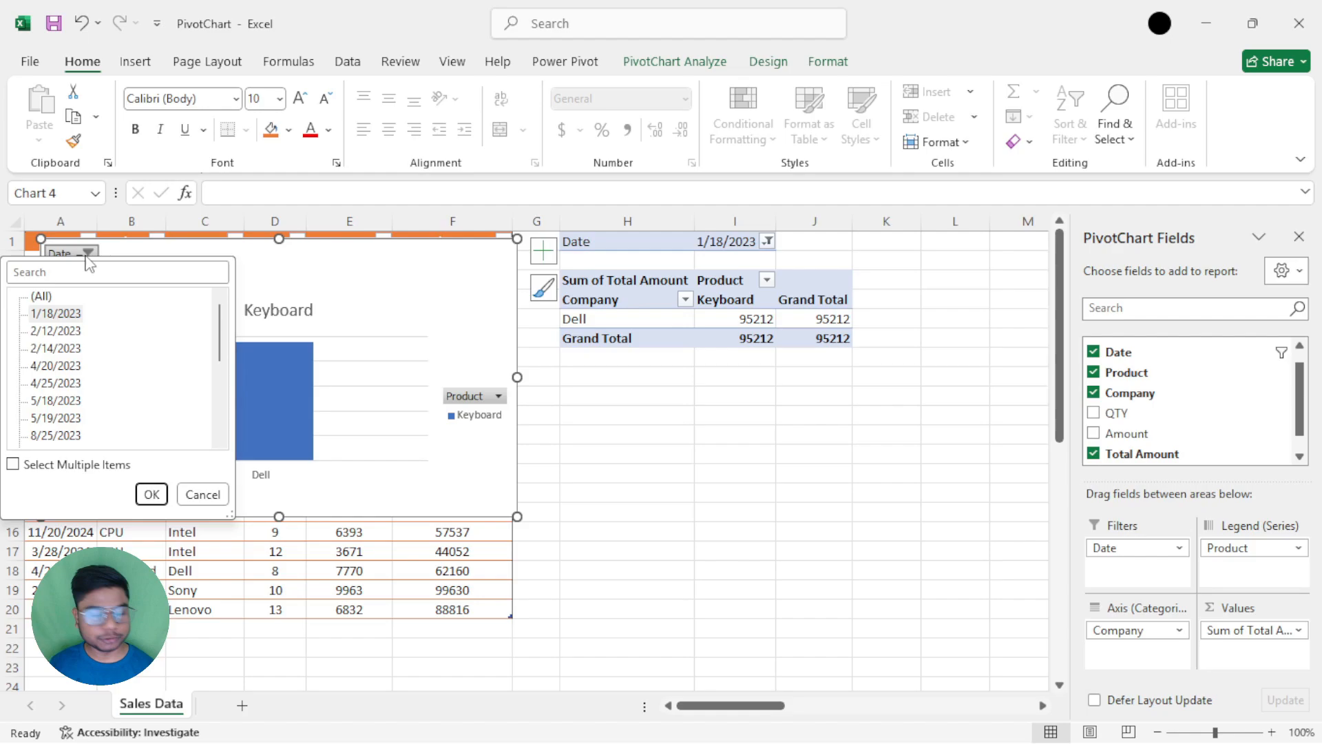
pyautogui.click(86, 256)
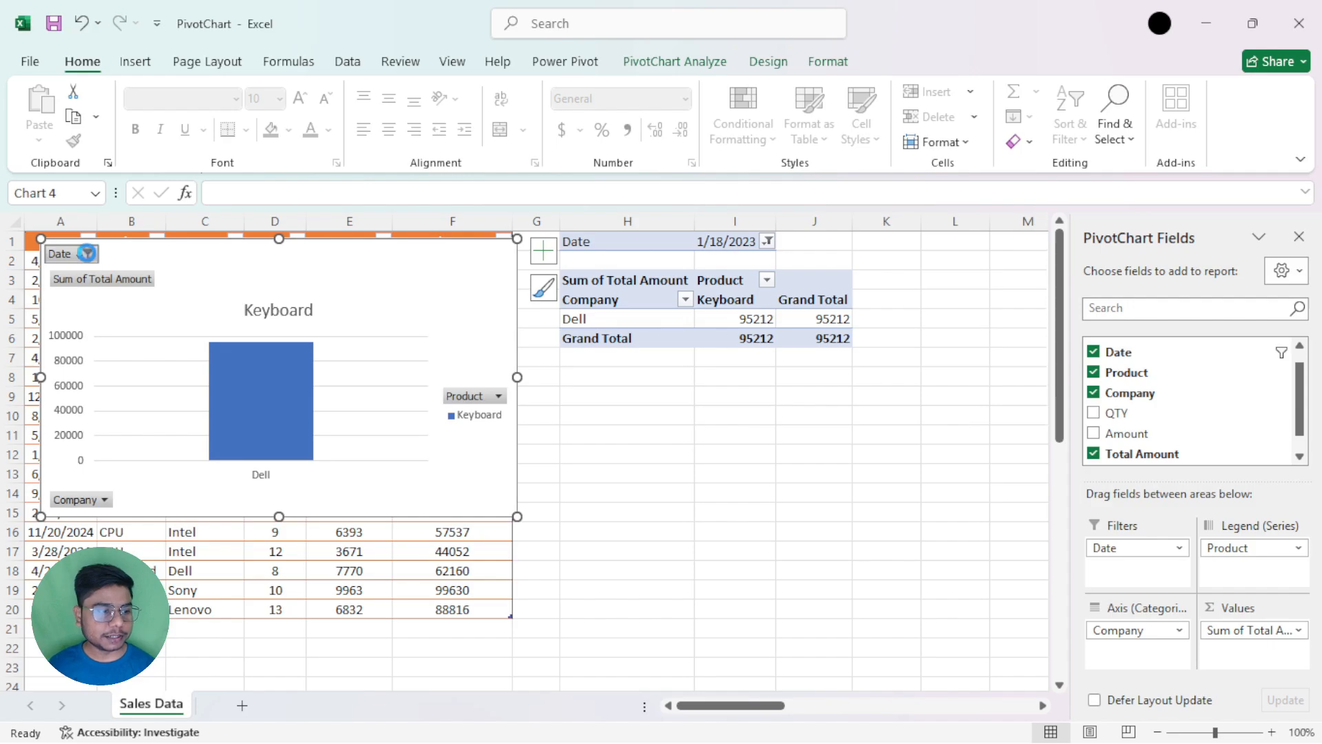
pyautogui.click(87, 255)
pyautogui.click(331, 256)
pyautogui.moveTo(332, 256); pyautogui.dragTo(369, 251)
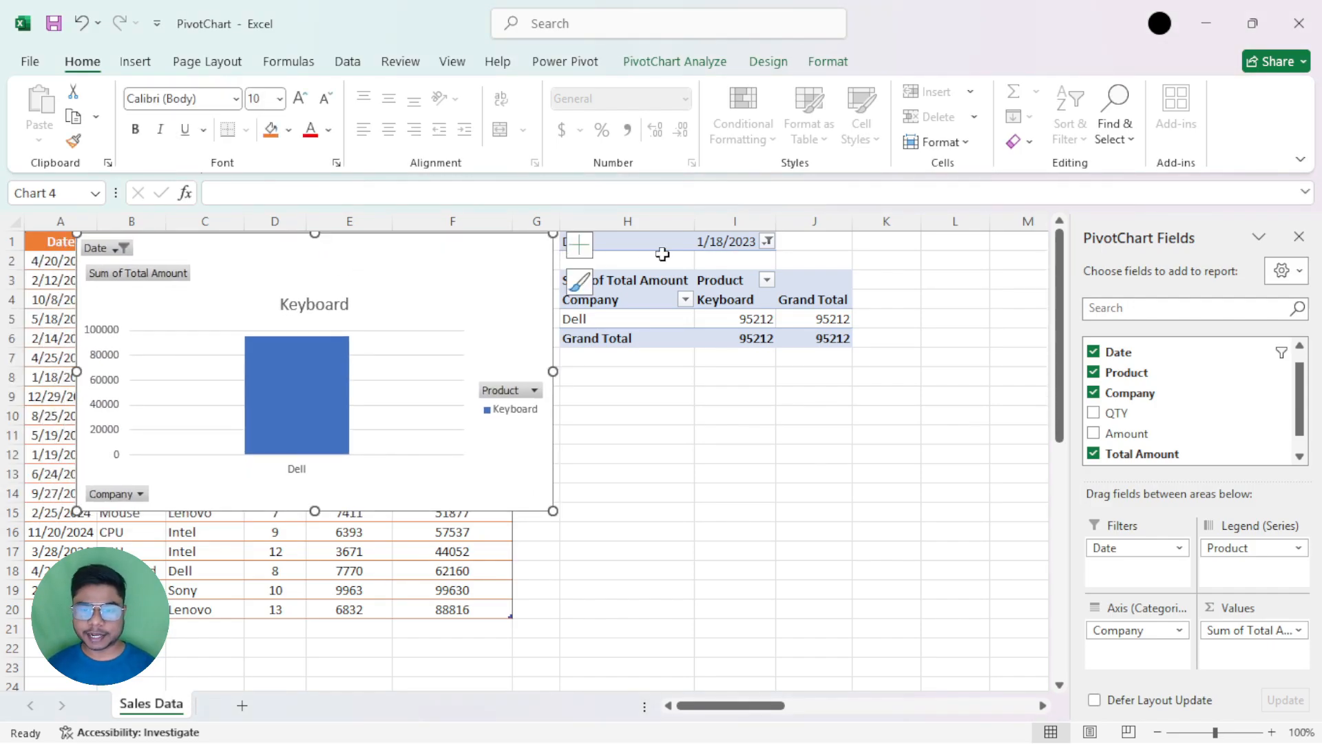
pyautogui.moveTo(511, 252); pyautogui.dragTo(495, 251)
pyautogui.click(766, 242)
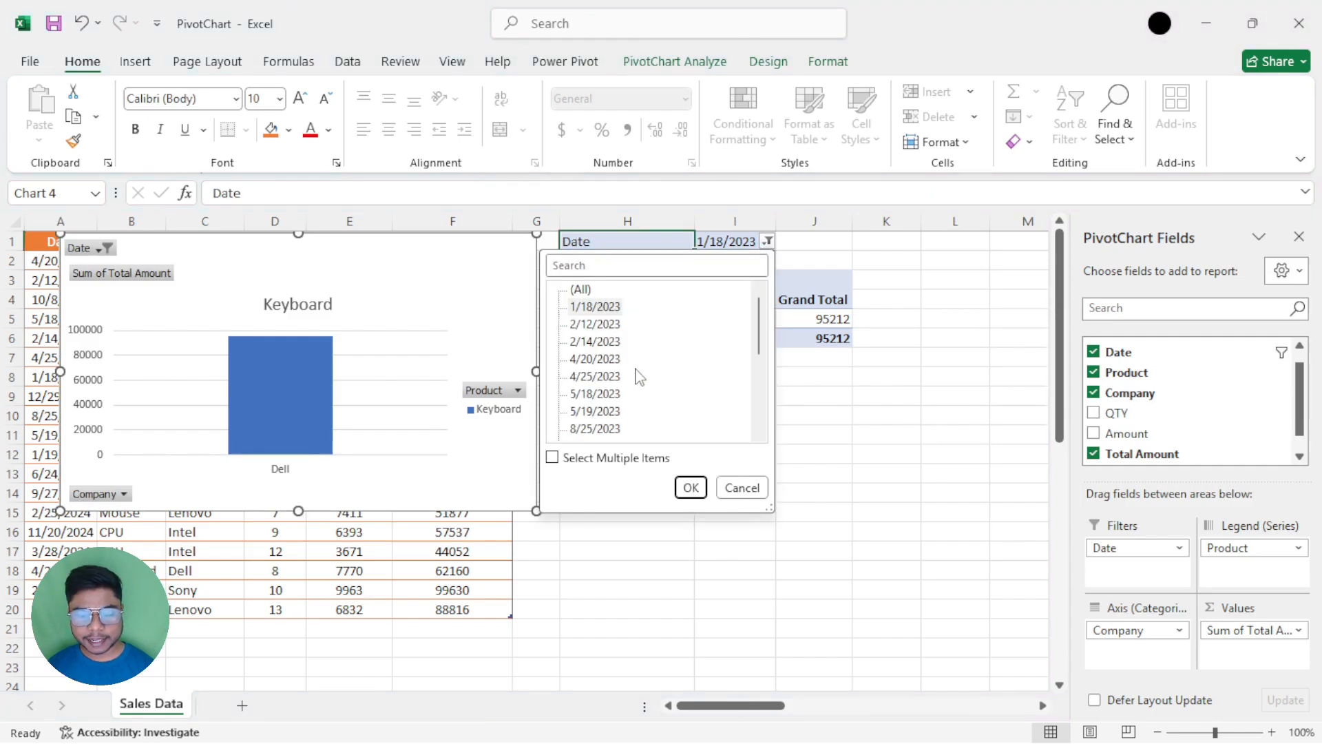
pyautogui.click(579, 291)
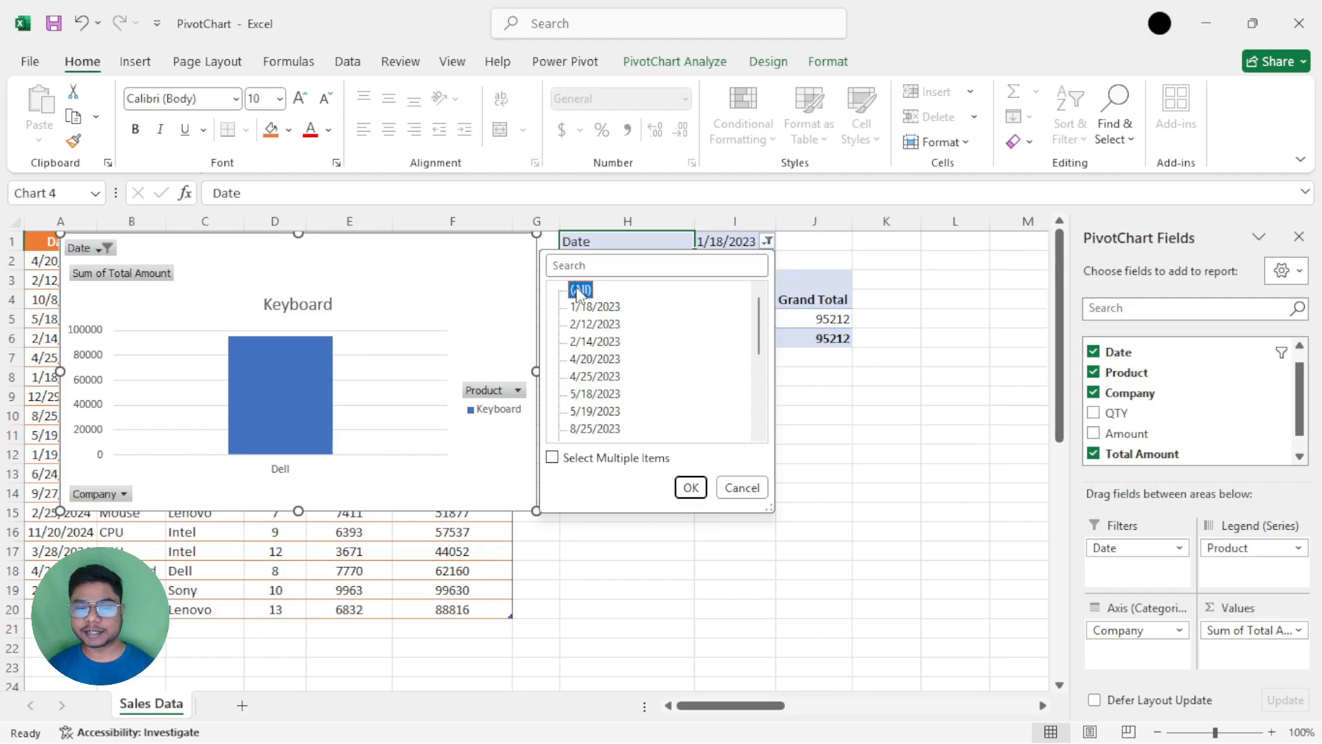
pyautogui.click(691, 488)
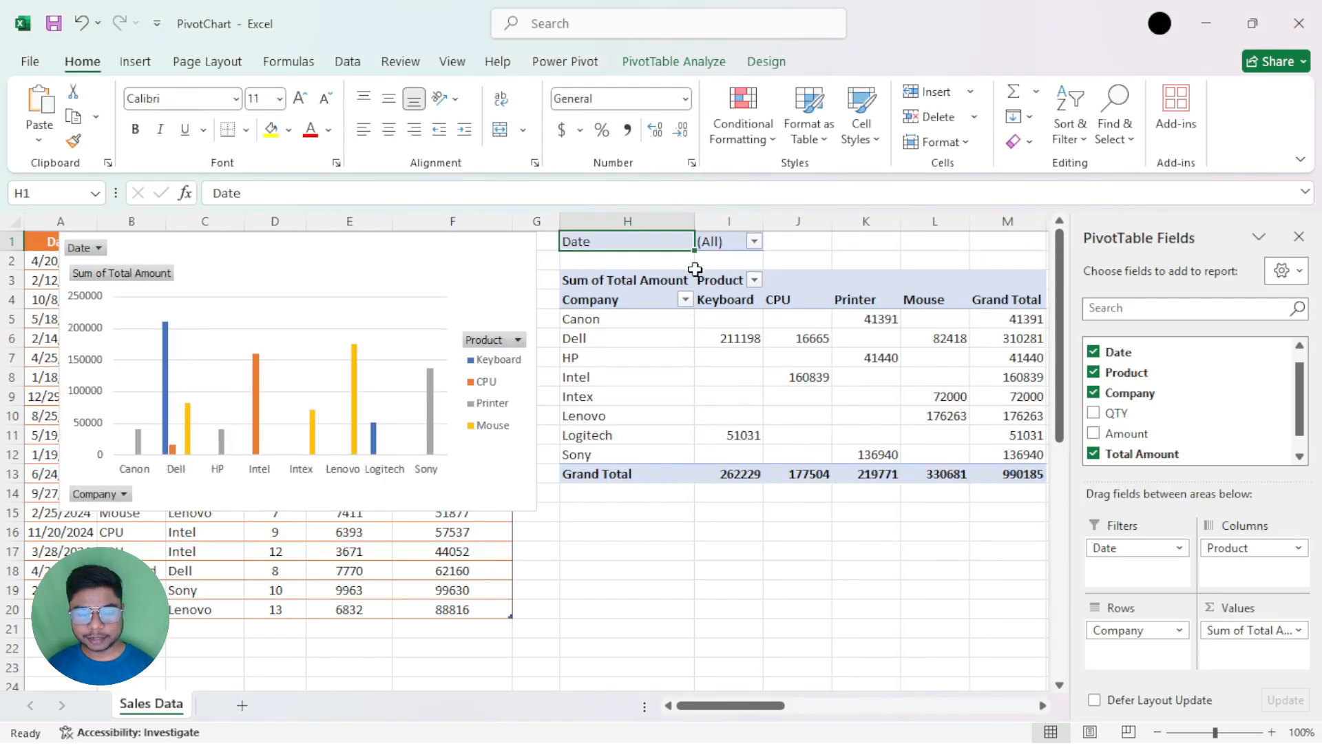
# Inspect the date list and the Select Multiple Items option in the PivotChart's Date filter without applying a selection.
pyautogui.click(97, 248)
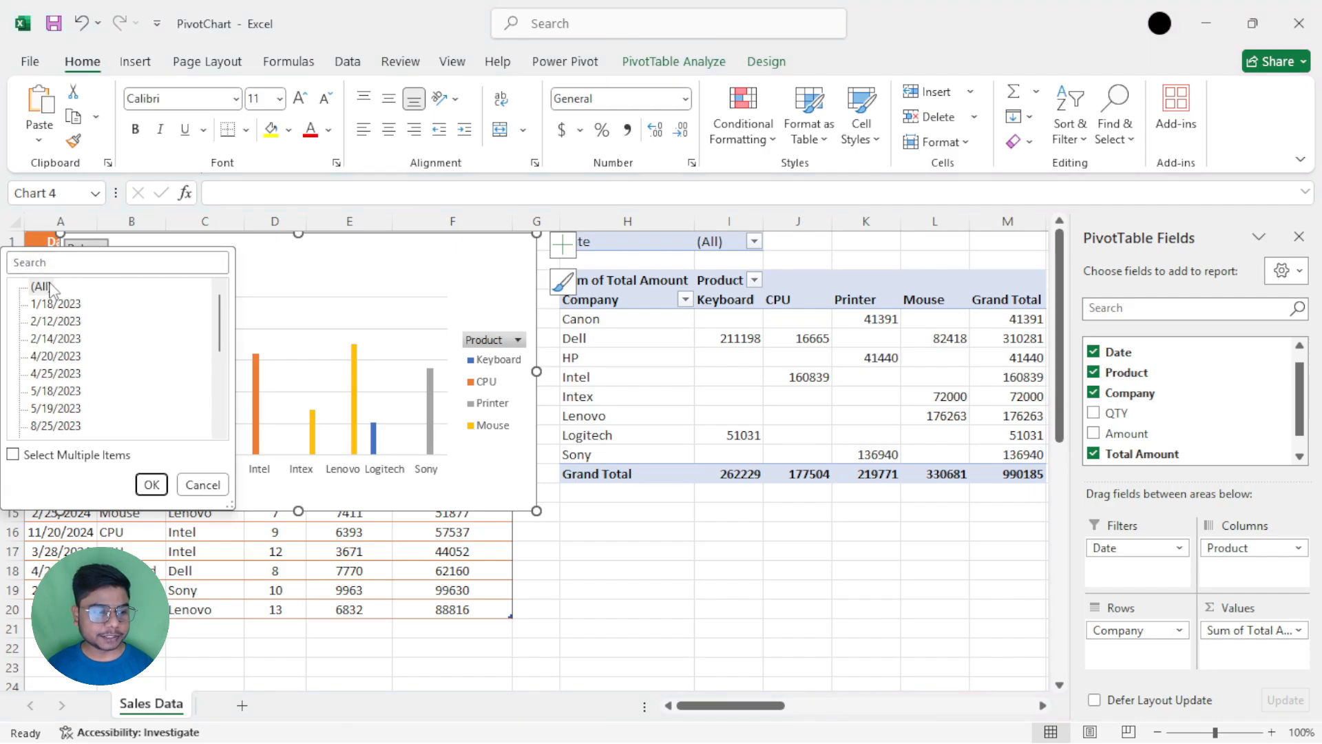
pyautogui.click(314, 257)
pyautogui.moveTo(310, 254); pyautogui.dragTo(334, 259)
pyautogui.click(124, 255)
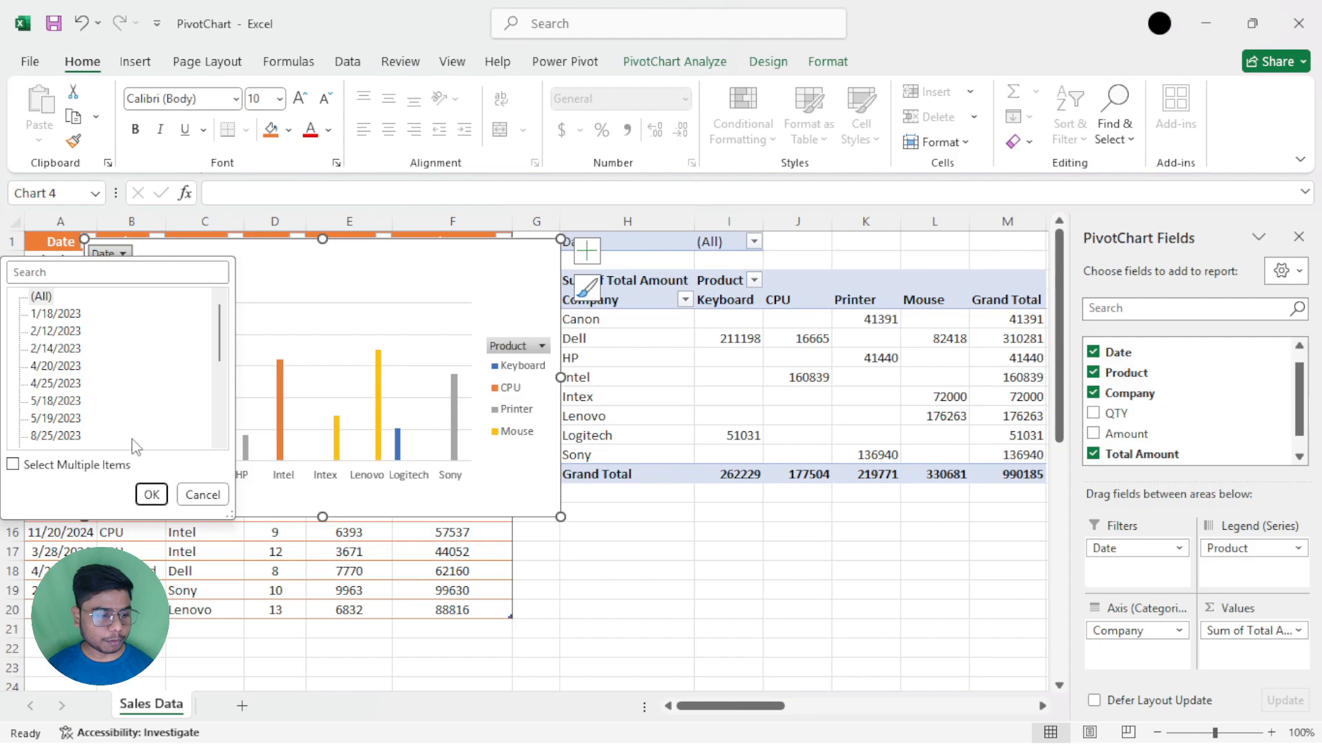
pyautogui.click(67, 466)
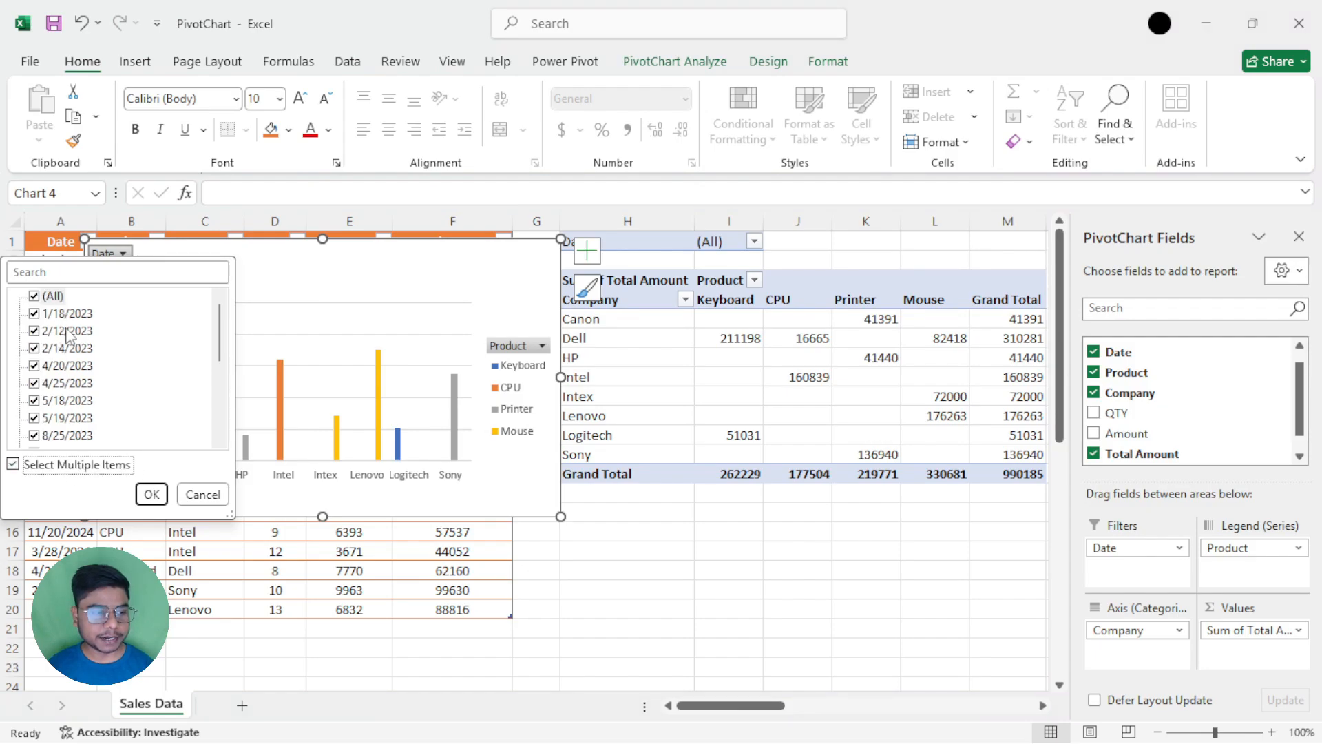
pyautogui.click(348, 257)
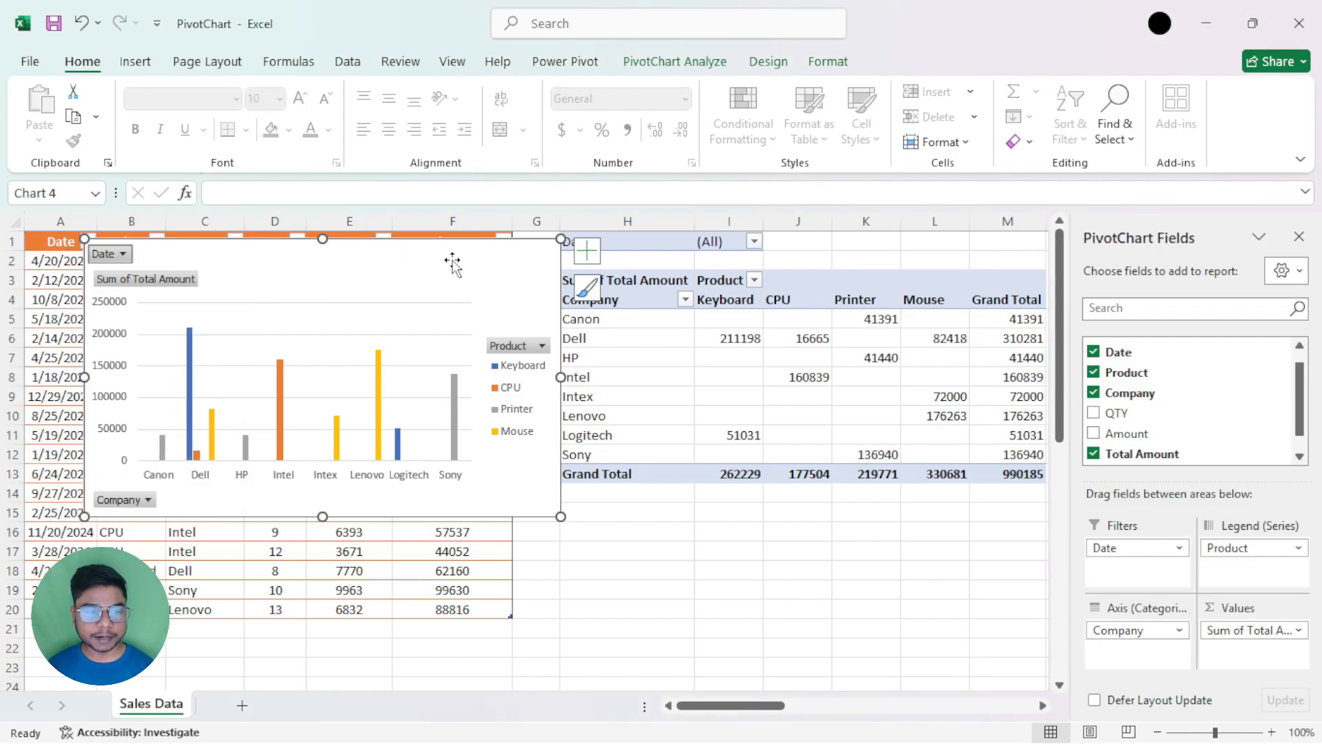
# Move the PivotChart partly over the PivotTable and filter it by multiple dates, selecting only 1/18/2023 and 2/14/2023.
pyautogui.moveTo(473, 260); pyautogui.dragTo(785, 256)
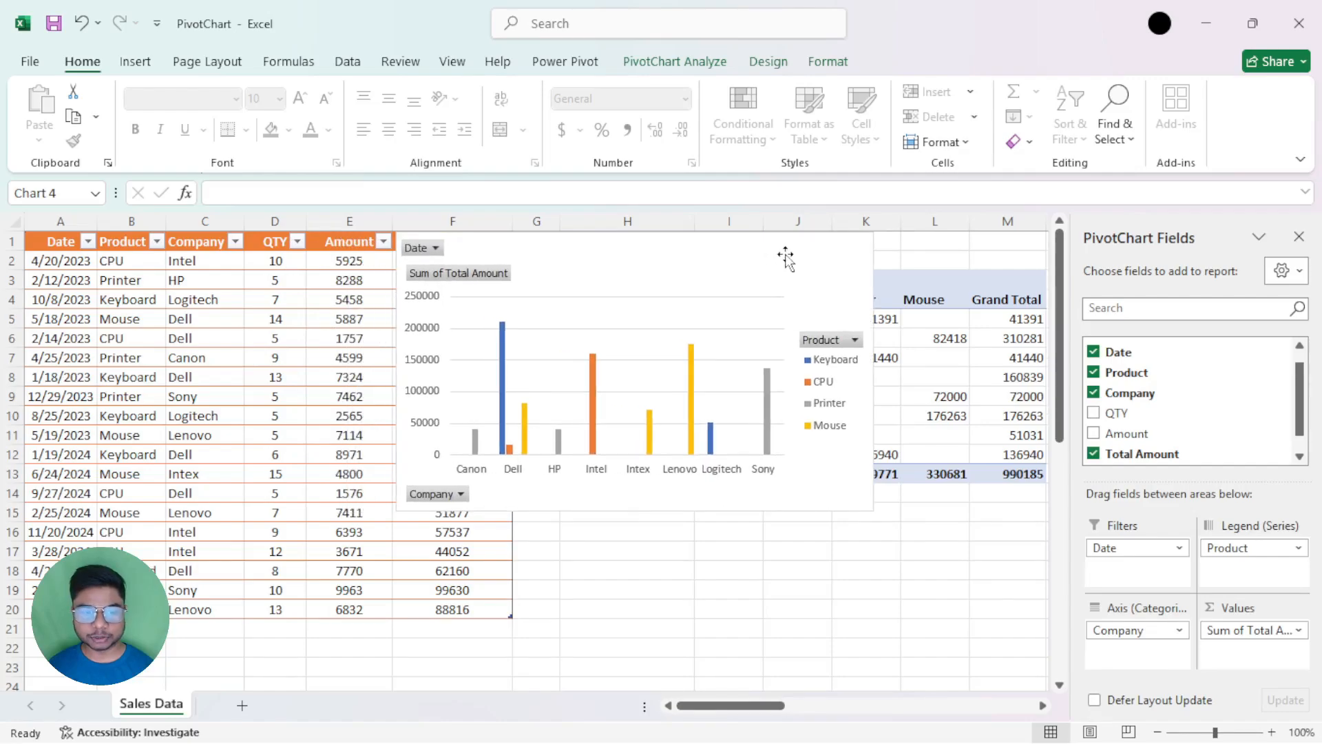
pyautogui.click(436, 250)
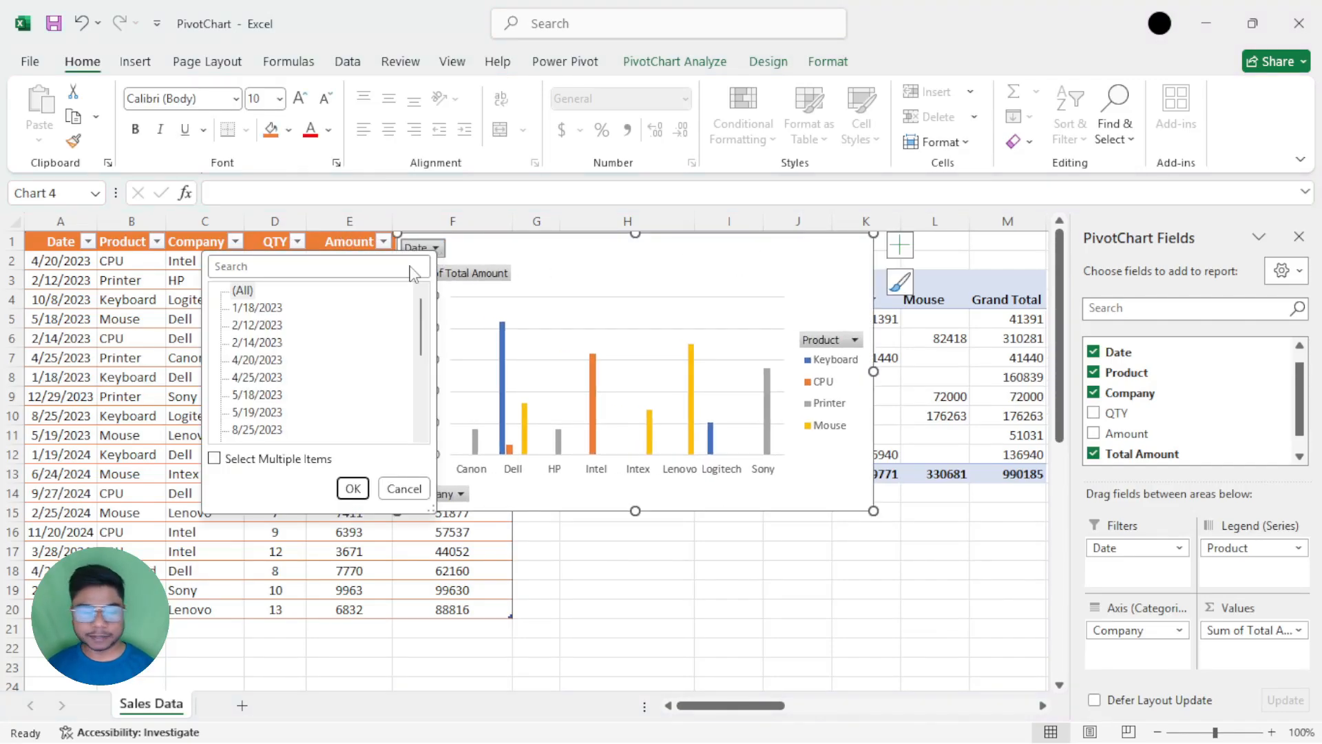
pyautogui.click(218, 460)
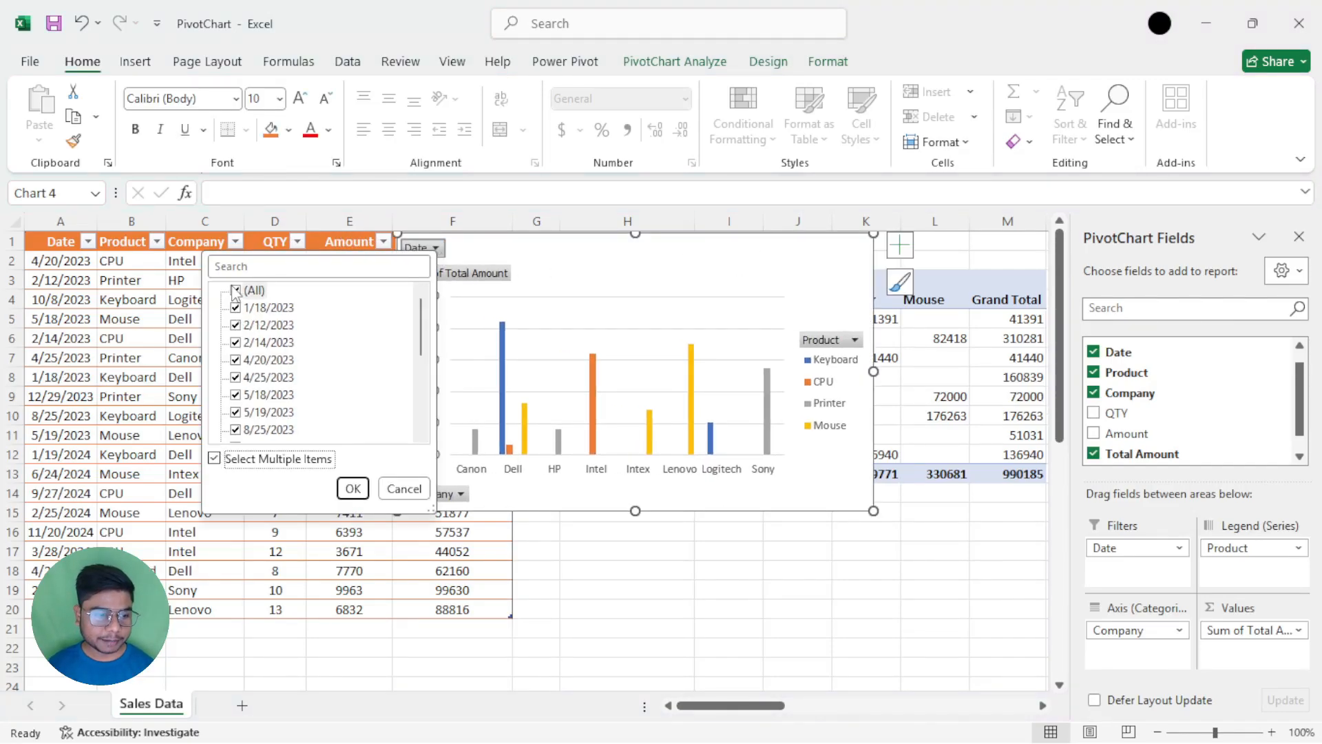
pyautogui.click(235, 291)
pyautogui.click(235, 308)
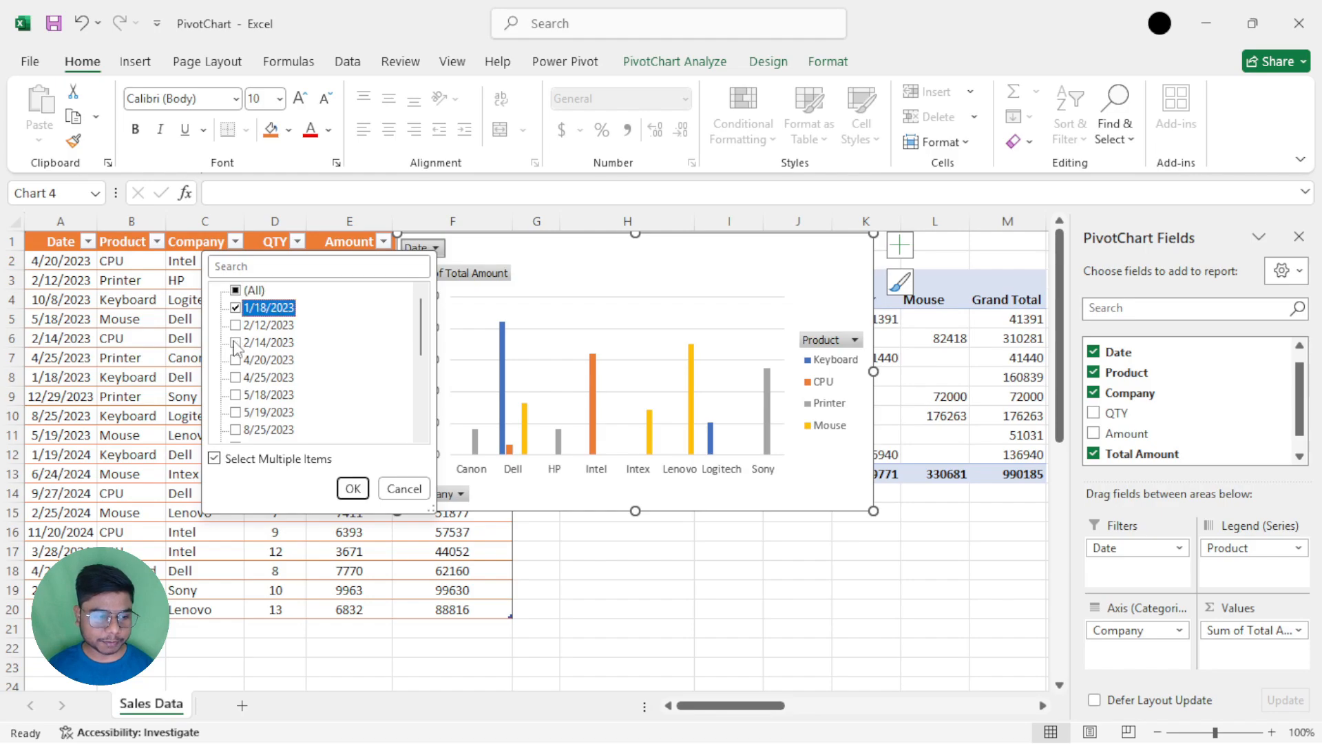
pyautogui.click(235, 343)
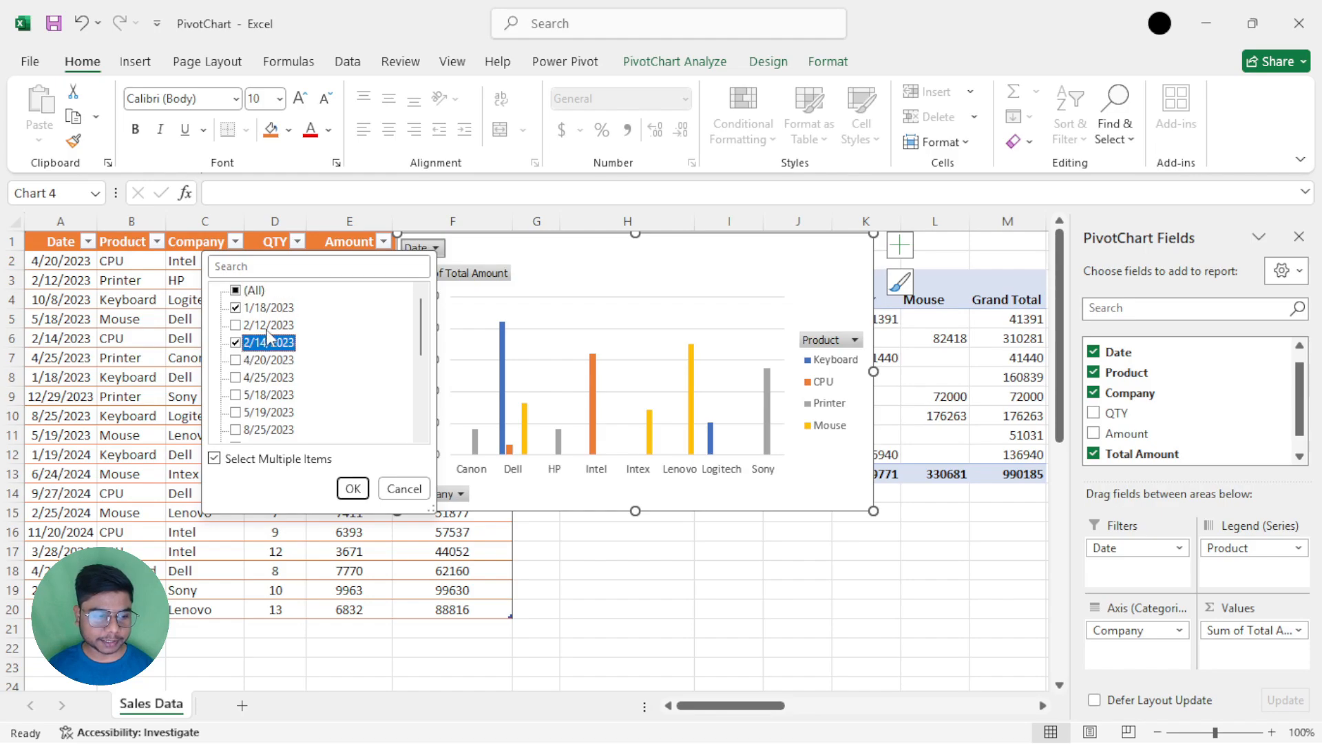
pyautogui.click(353, 489)
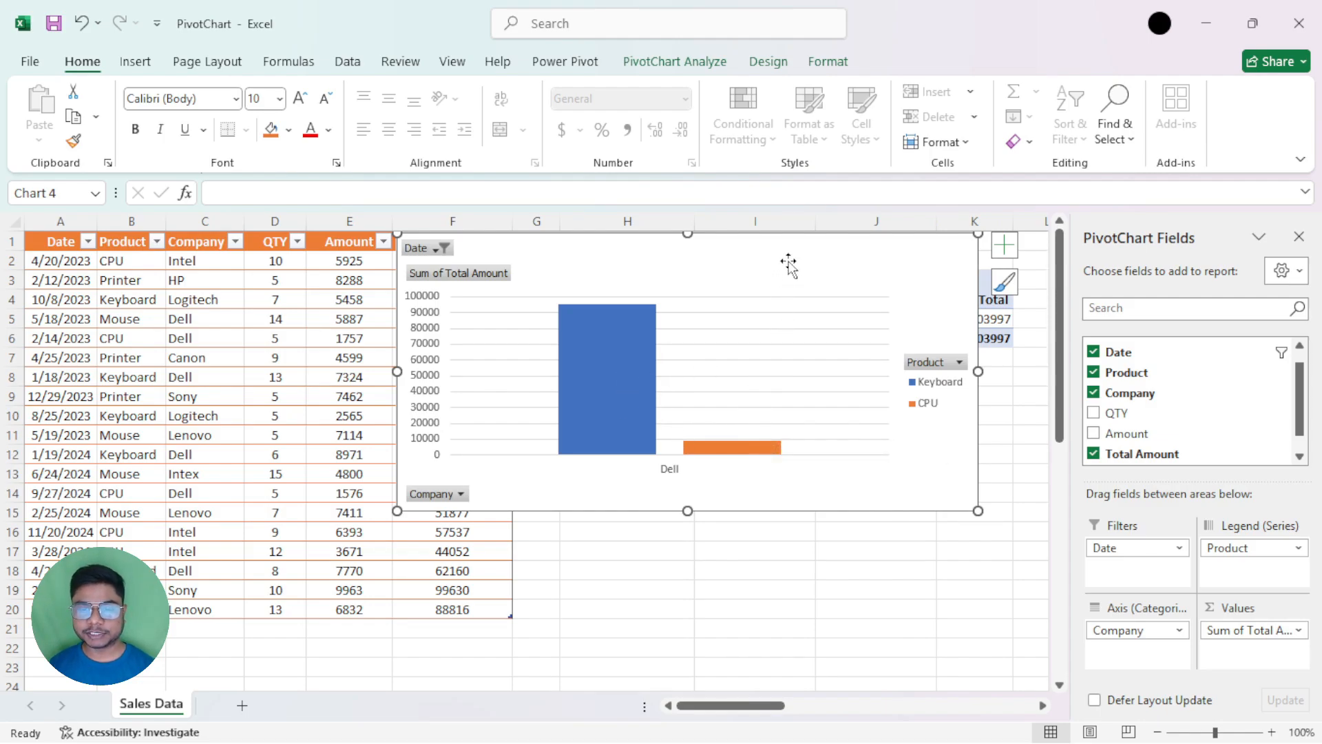
# Reset the PivotChart's Date filter to (All) and move the chart back toward the source table, selecting its plot area.
pyautogui.moveTo(785, 254); pyautogui.dragTo(769, 254)
pyautogui.click(428, 248)
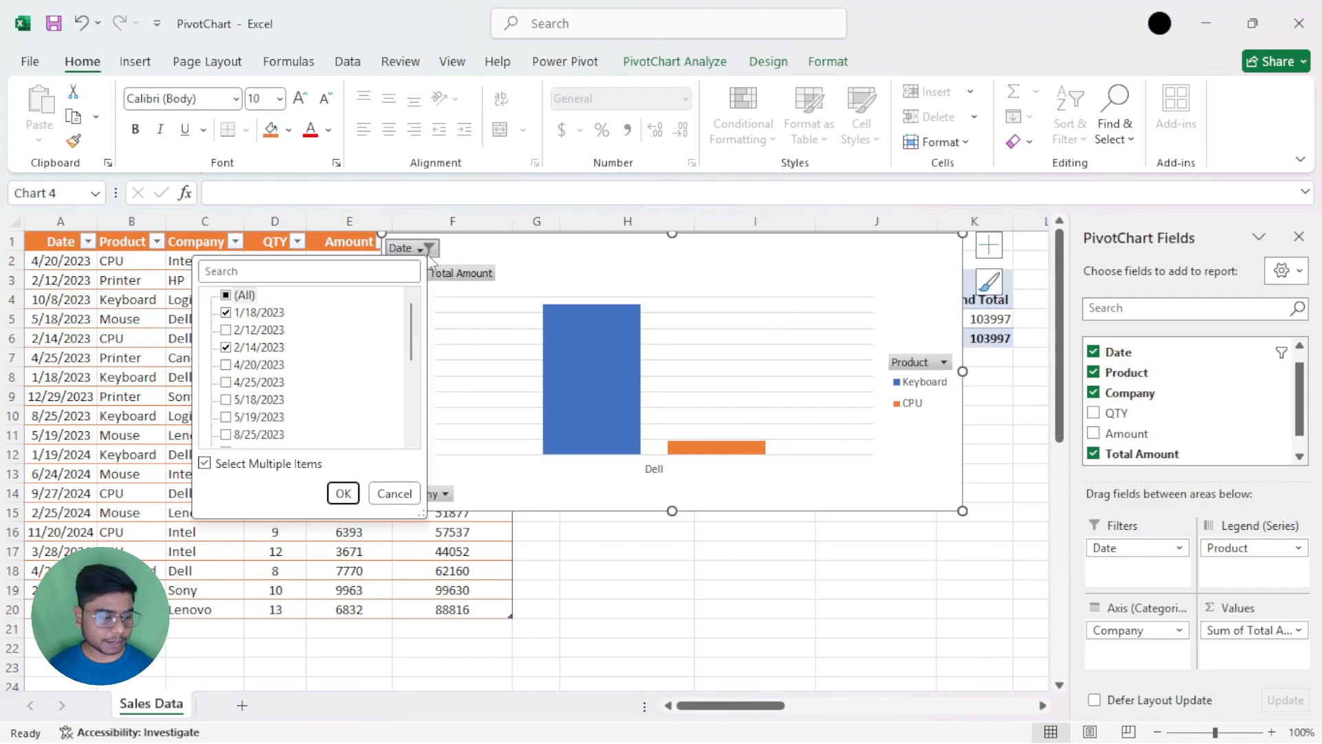
pyautogui.click(226, 311)
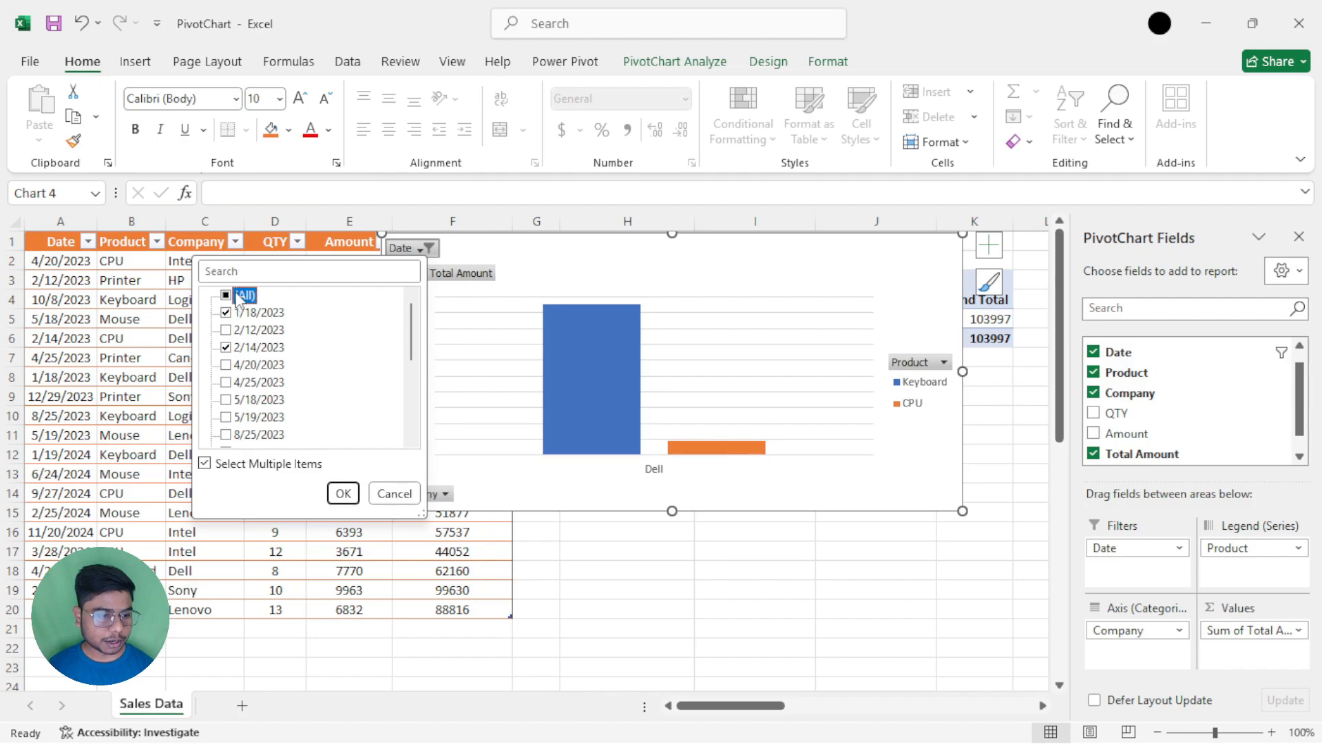
pyautogui.click(343, 494)
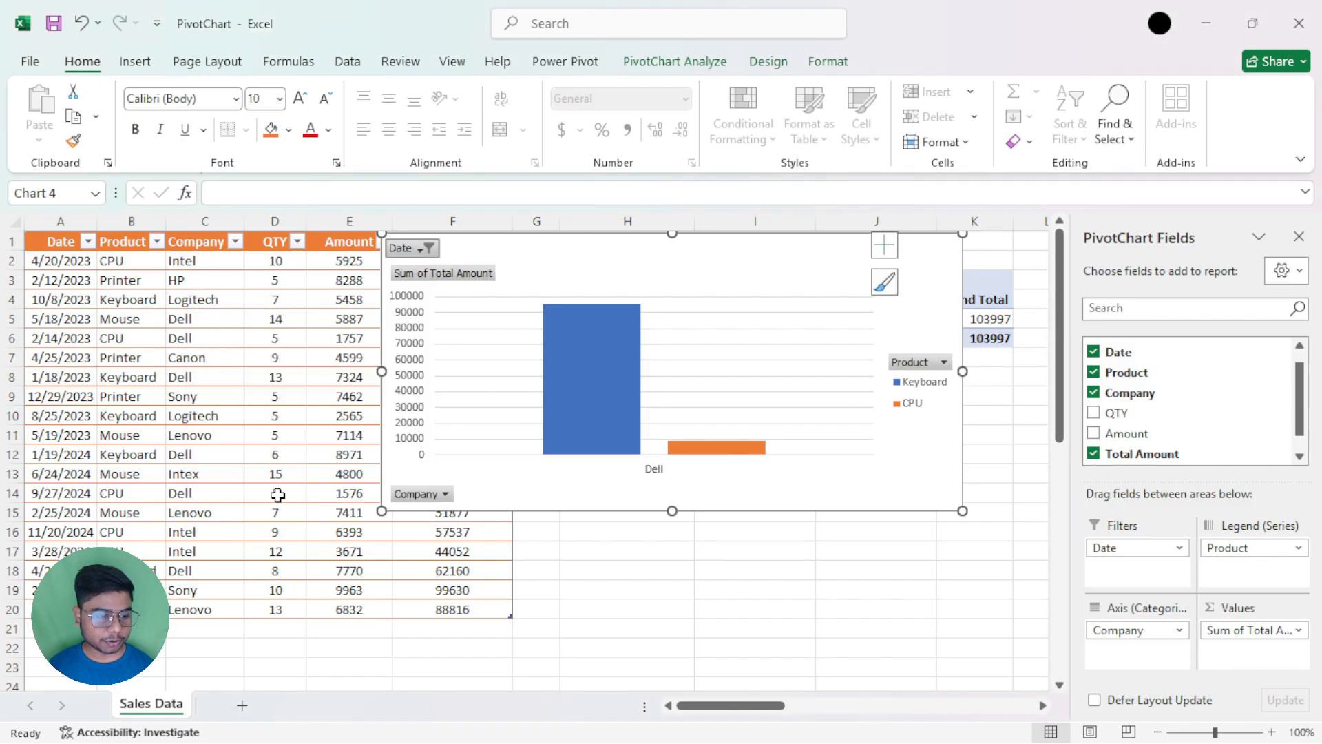
pyautogui.moveTo(640, 255); pyautogui.dragTo(507, 263)
pyautogui.click(353, 310)
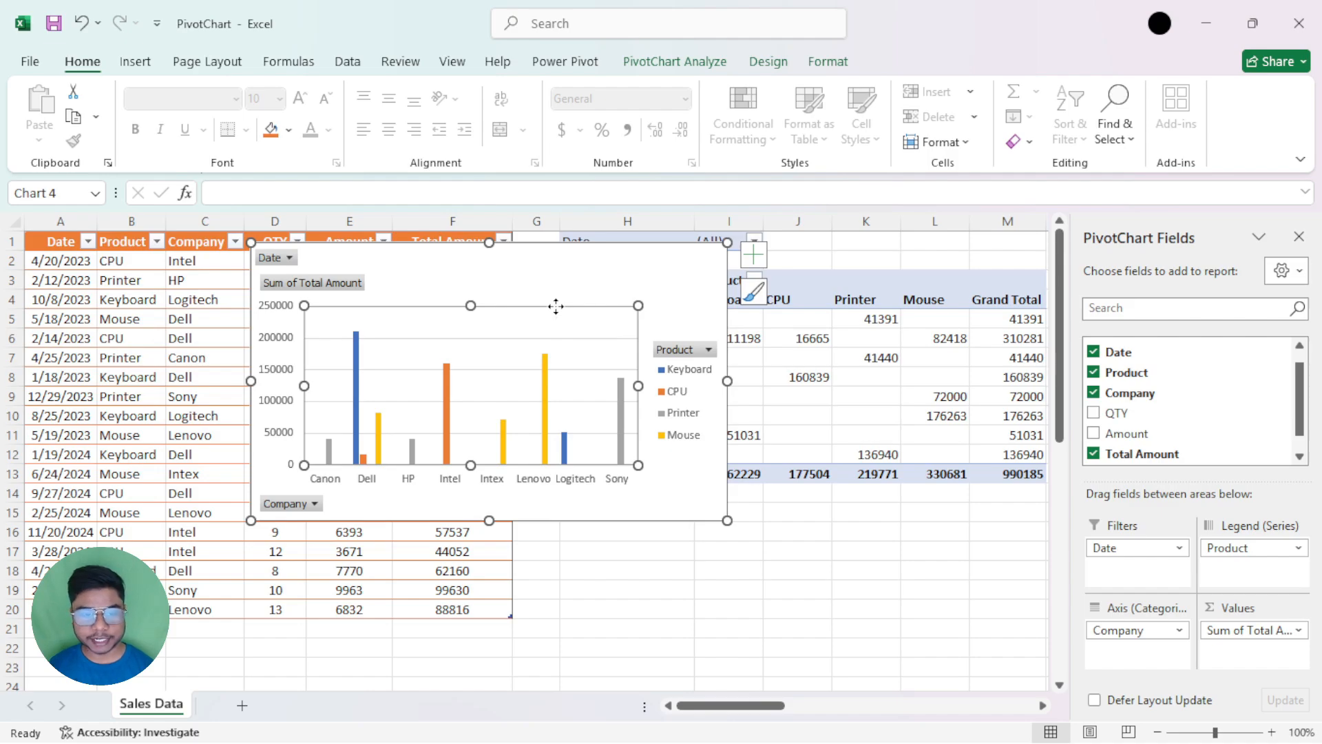
# Reposition the plot area slightly within the PivotChart and select its horizontal gridlines.
pyautogui.moveTo(556, 305)
pyautogui.mouseDown()
pyautogui.moveTo(588, 263)
pyautogui.moveTo(632, 305)
pyautogui.moveTo(566, 302)
pyautogui.mouseUp()
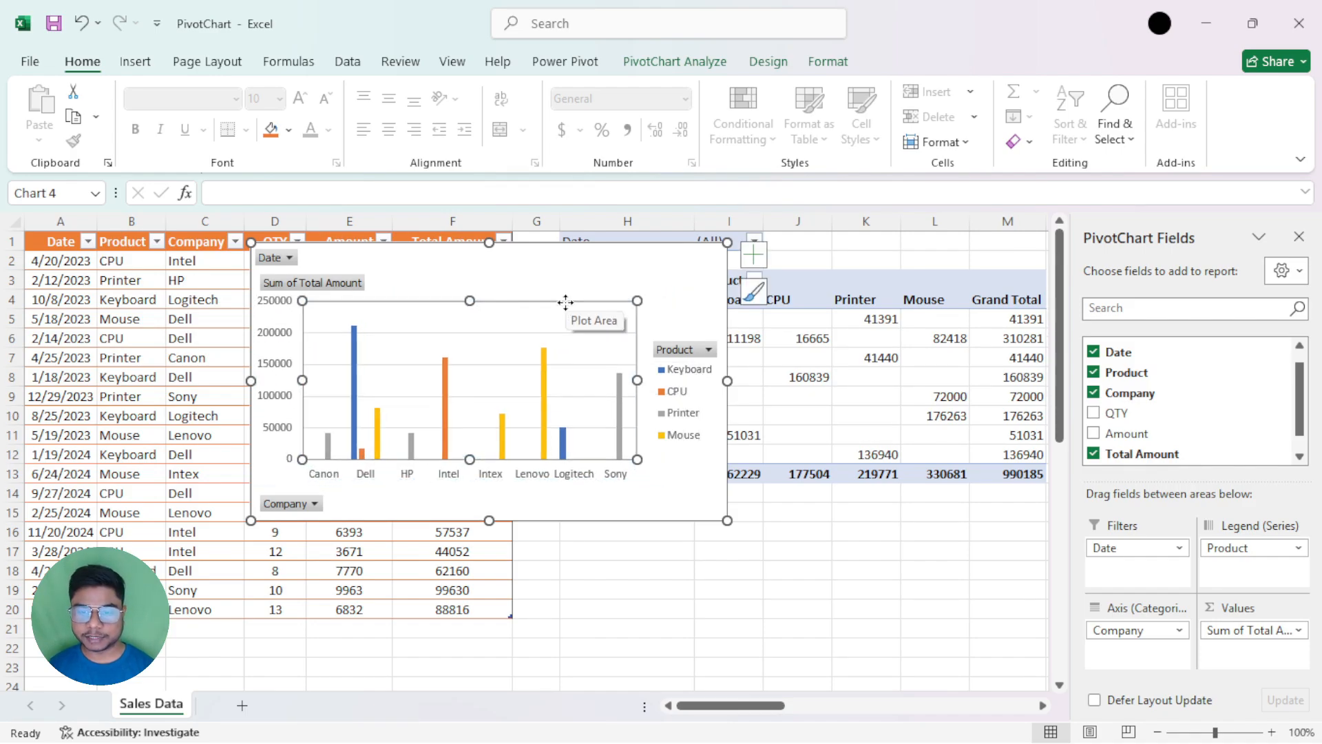
pyautogui.moveTo(547, 302); pyautogui.dragTo(551, 303)
pyautogui.click(534, 332)
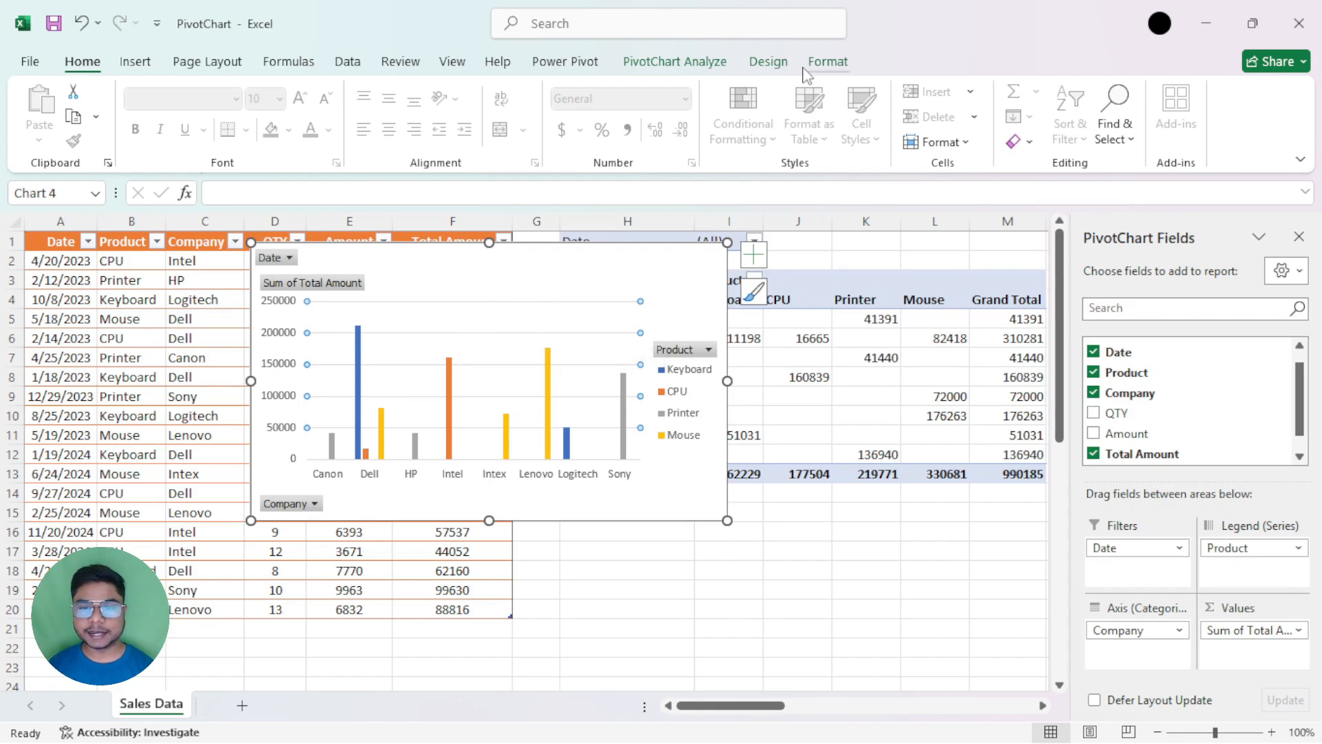
# Inspect the available chart elements and gridline options for the PivotChart, then select its vertical value axis.
pyautogui.click(768, 61)
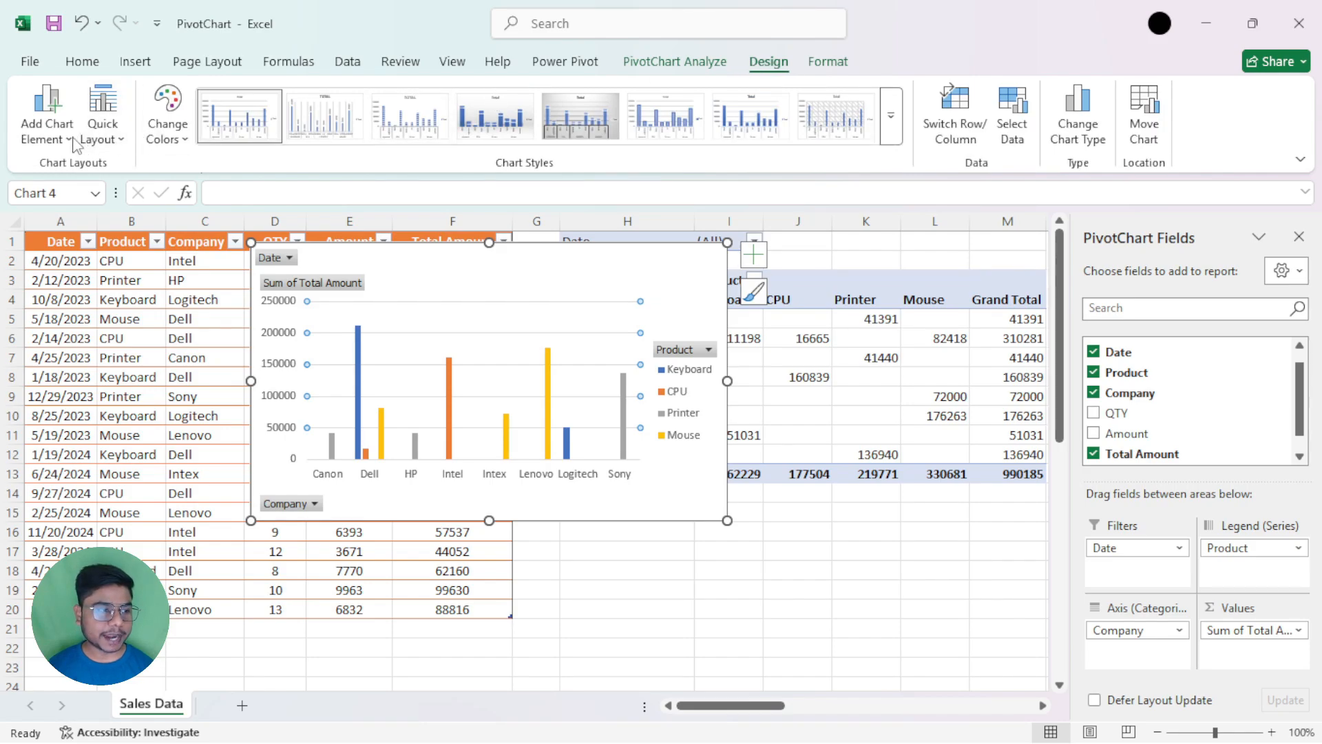
pyautogui.click(45, 131)
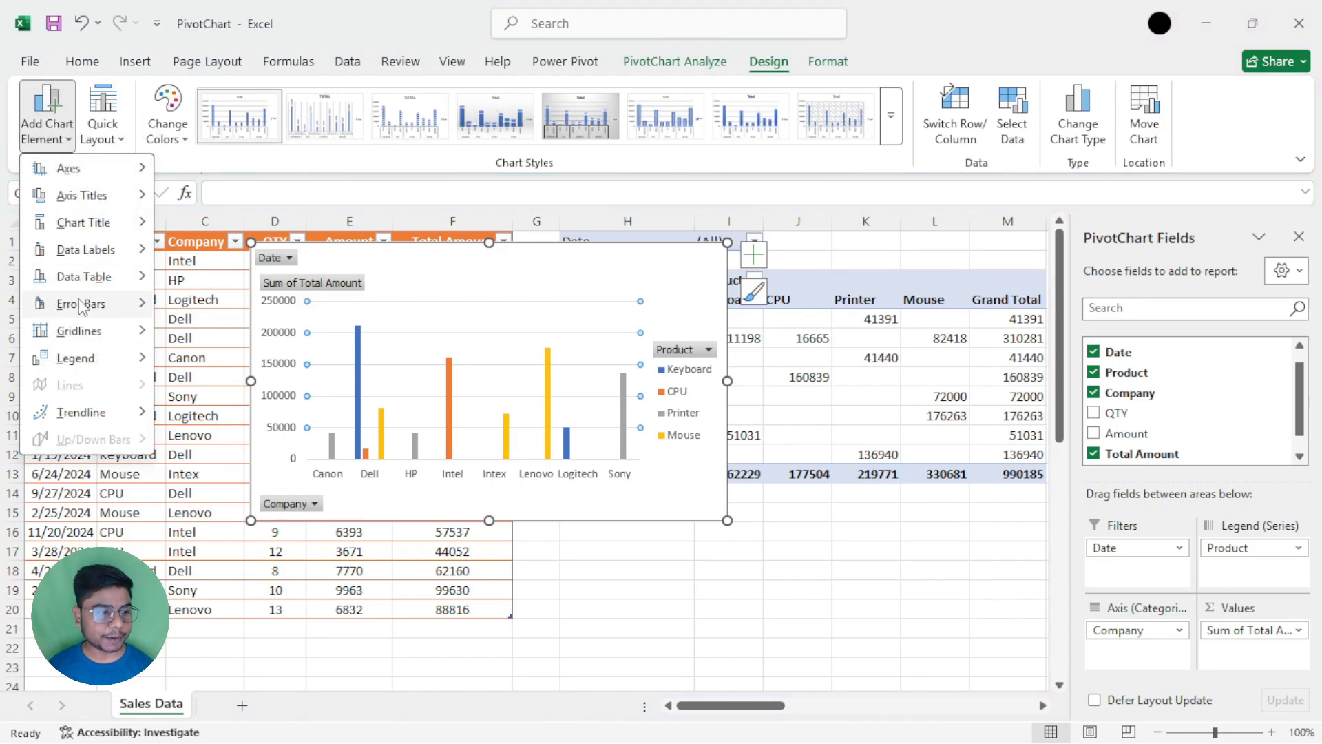
pyautogui.moveTo(82, 331)
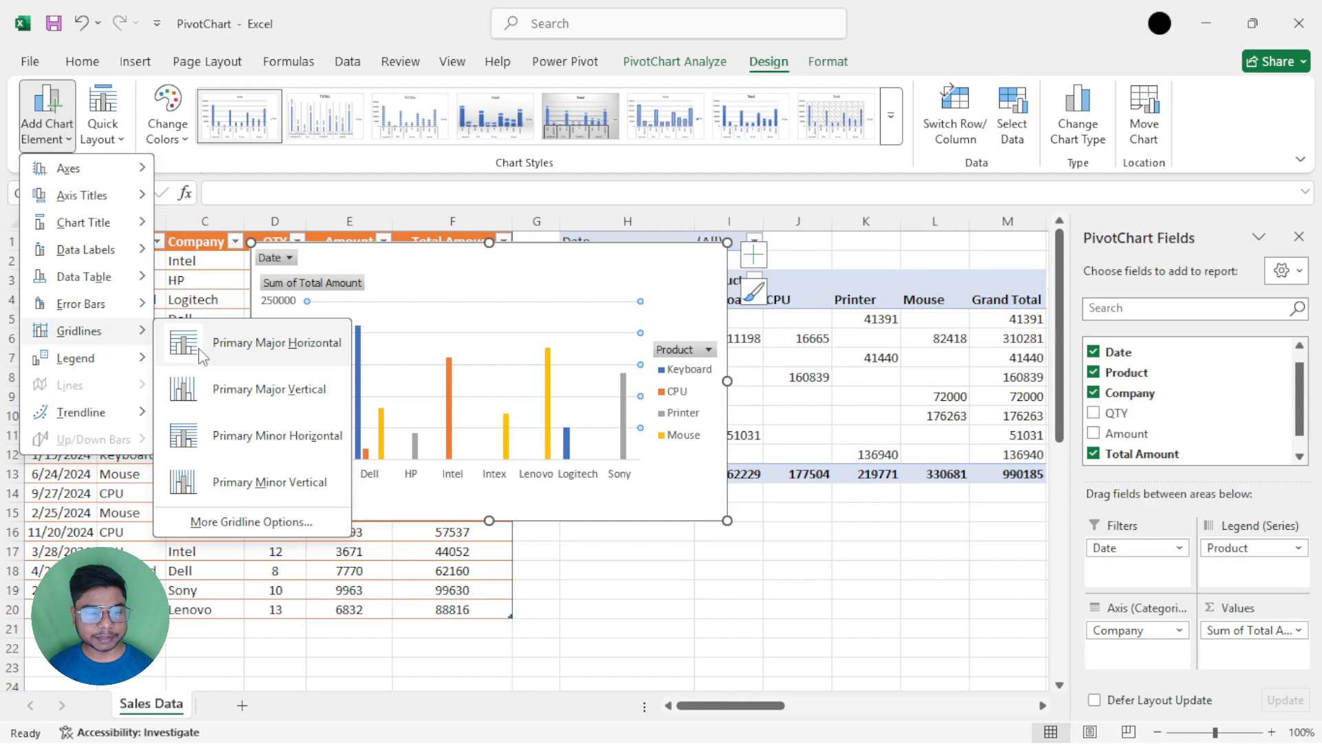
pyautogui.click(763, 255)
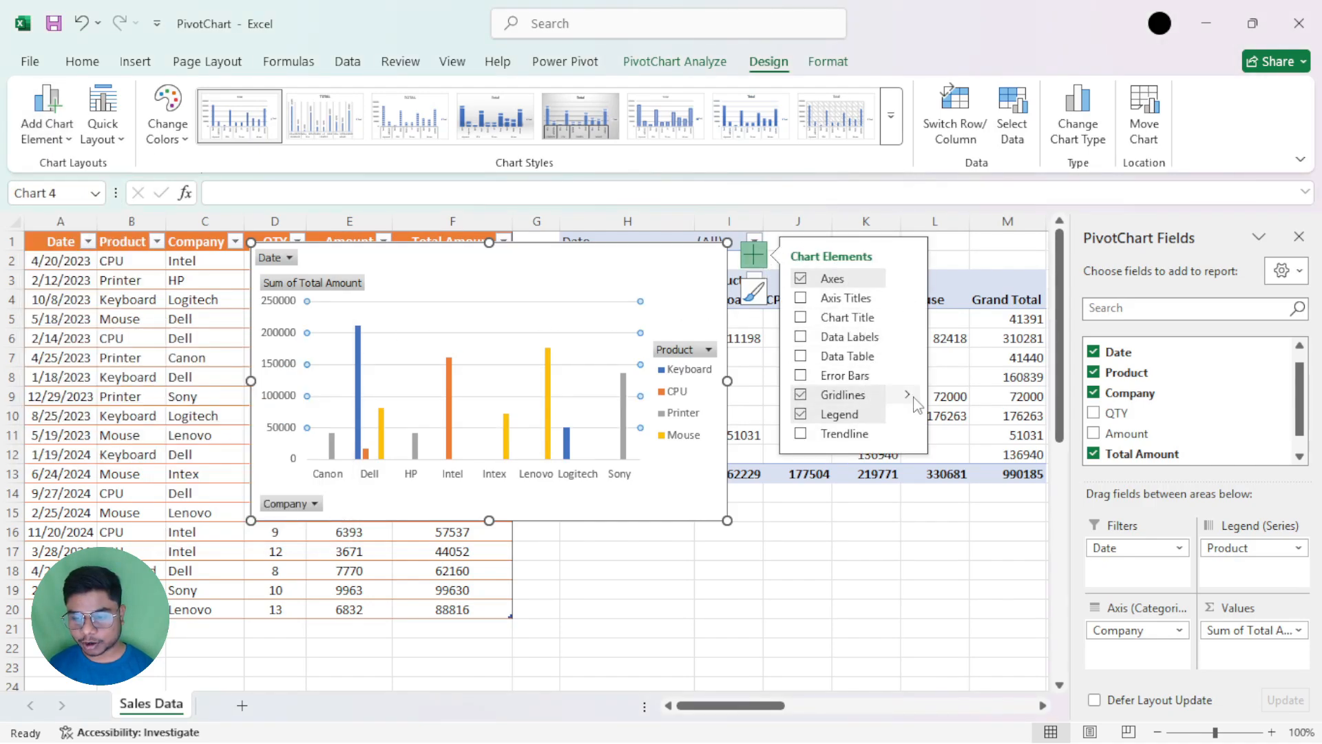
pyautogui.click(268, 318)
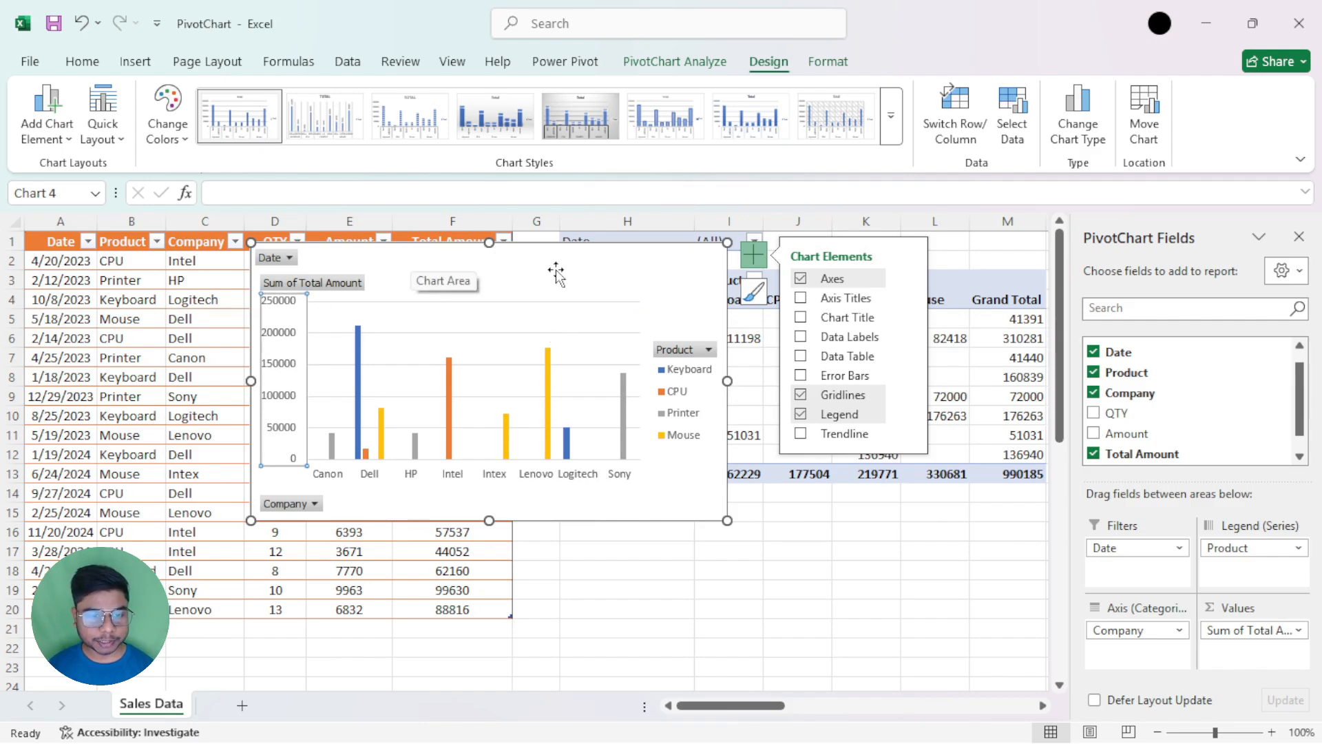
# Move the PivotChart over the source table so the PivotTable is uncovered, and point out its legend and value axis.
pyautogui.moveTo(635, 262); pyautogui.dragTo(455, 267)
pyautogui.click(511, 390)
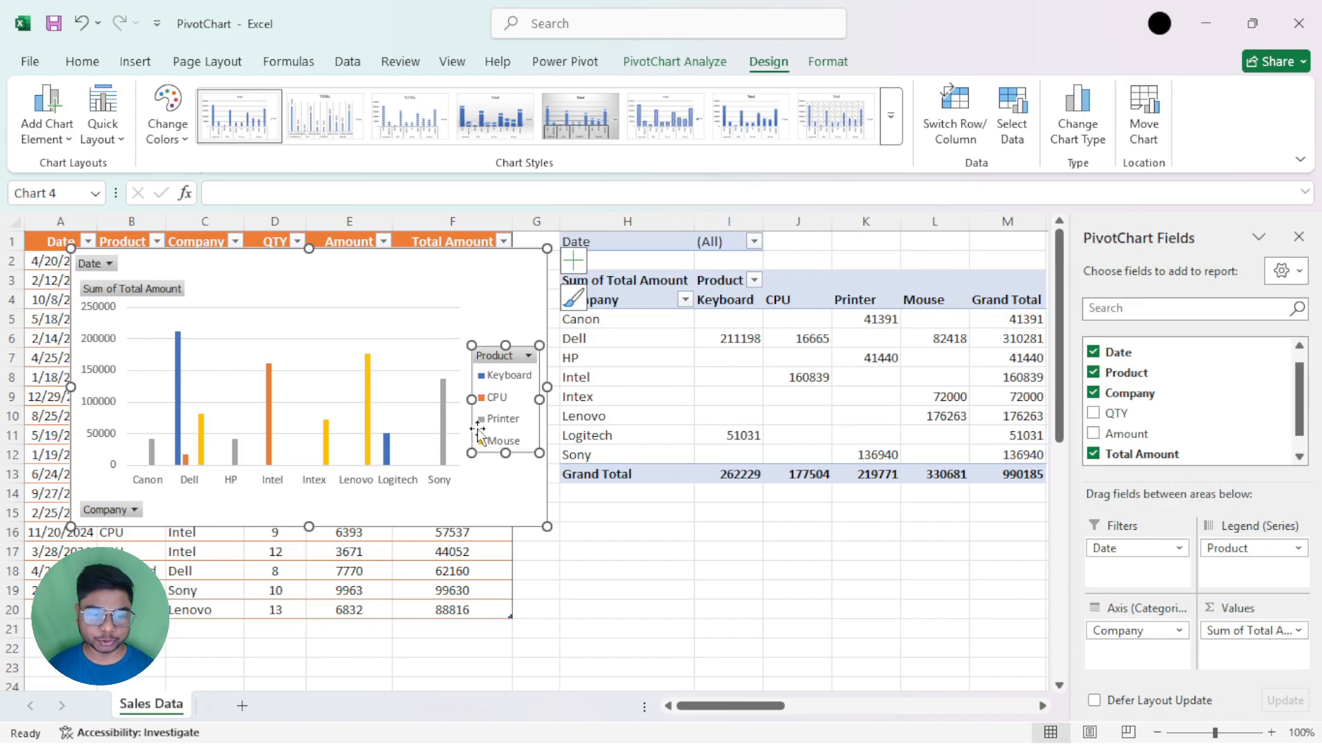
pyautogui.click(96, 317)
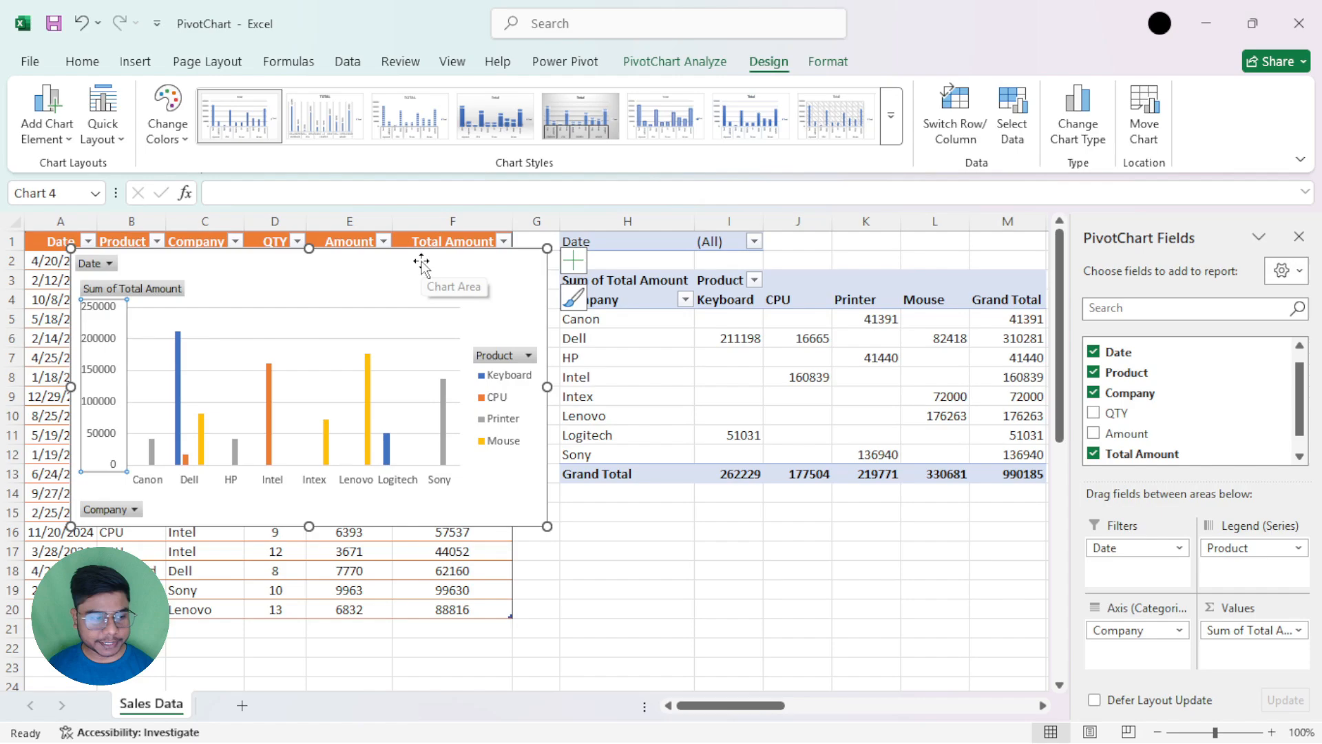
pyautogui.moveTo(421, 264); pyautogui.dragTo(400, 265)
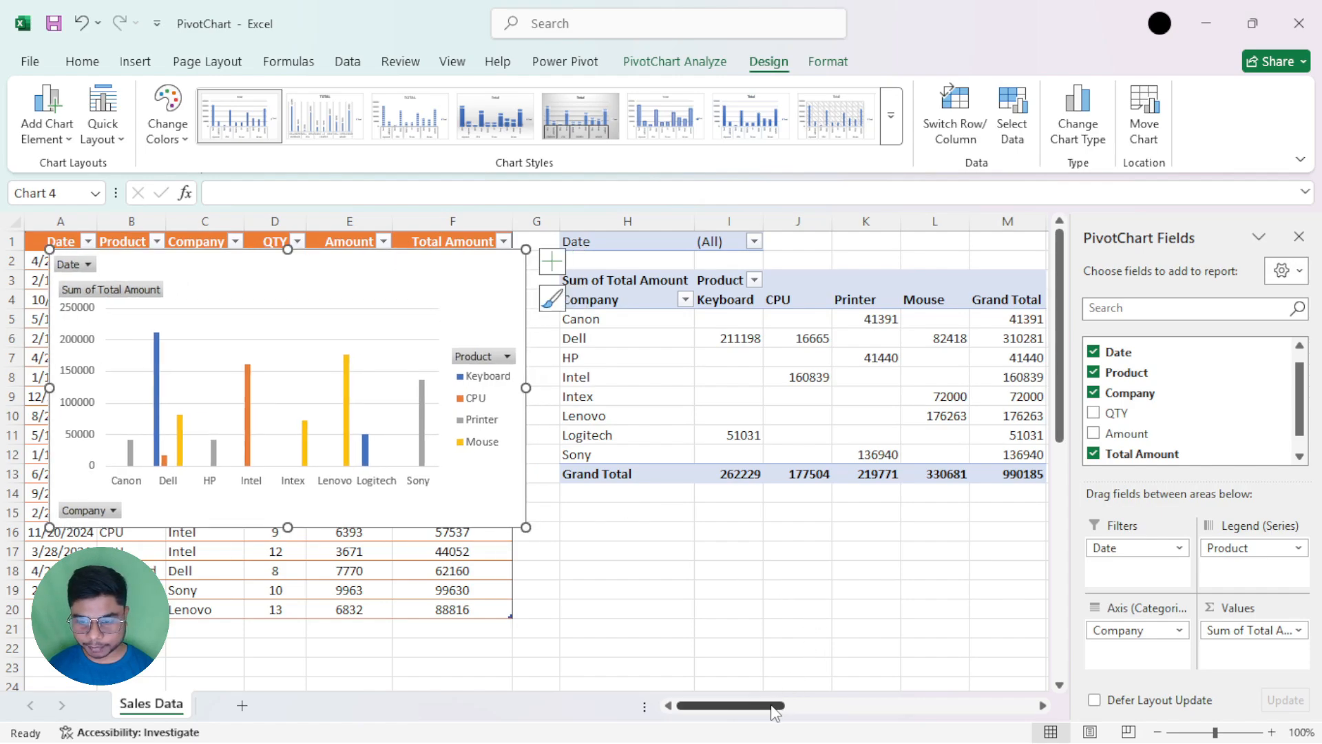
pyautogui.moveTo(773, 708); pyautogui.dragTo(794, 712)
pyautogui.moveTo(735, 711); pyautogui.dragTo(719, 711)
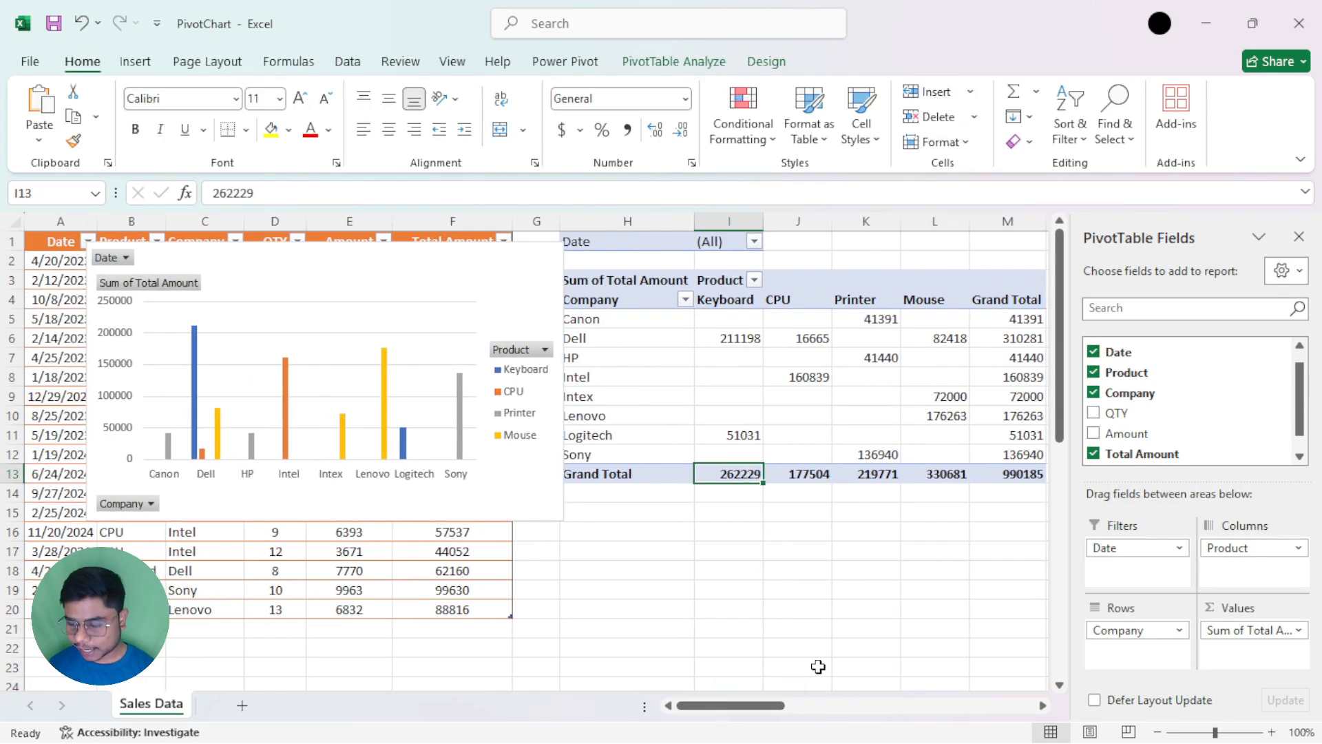
# Summarize the PivotTable by Product only, with Product in Rows and Company removed, and move the PivotChart below it.
pyautogui.moveTo(1217, 548); pyautogui.dragTo(963, 559)
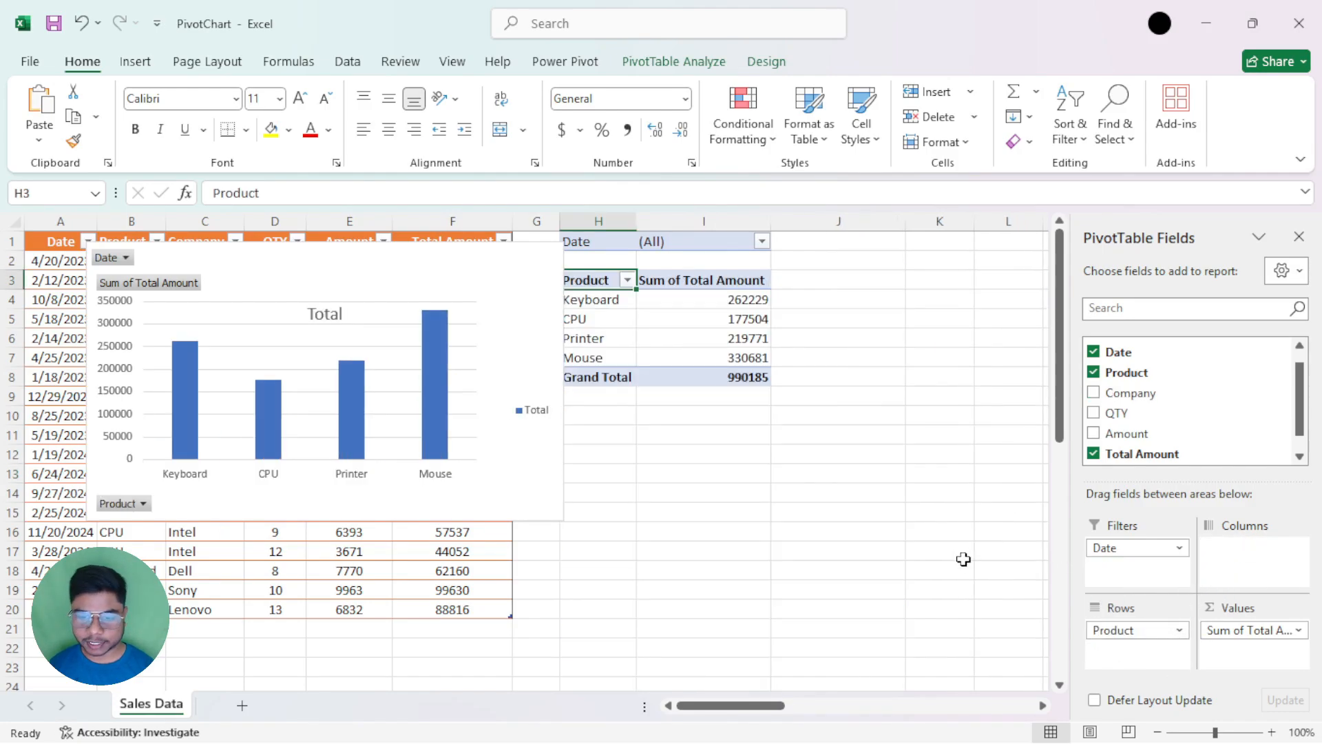
pyautogui.moveTo(372, 268); pyautogui.dragTo(344, 265)
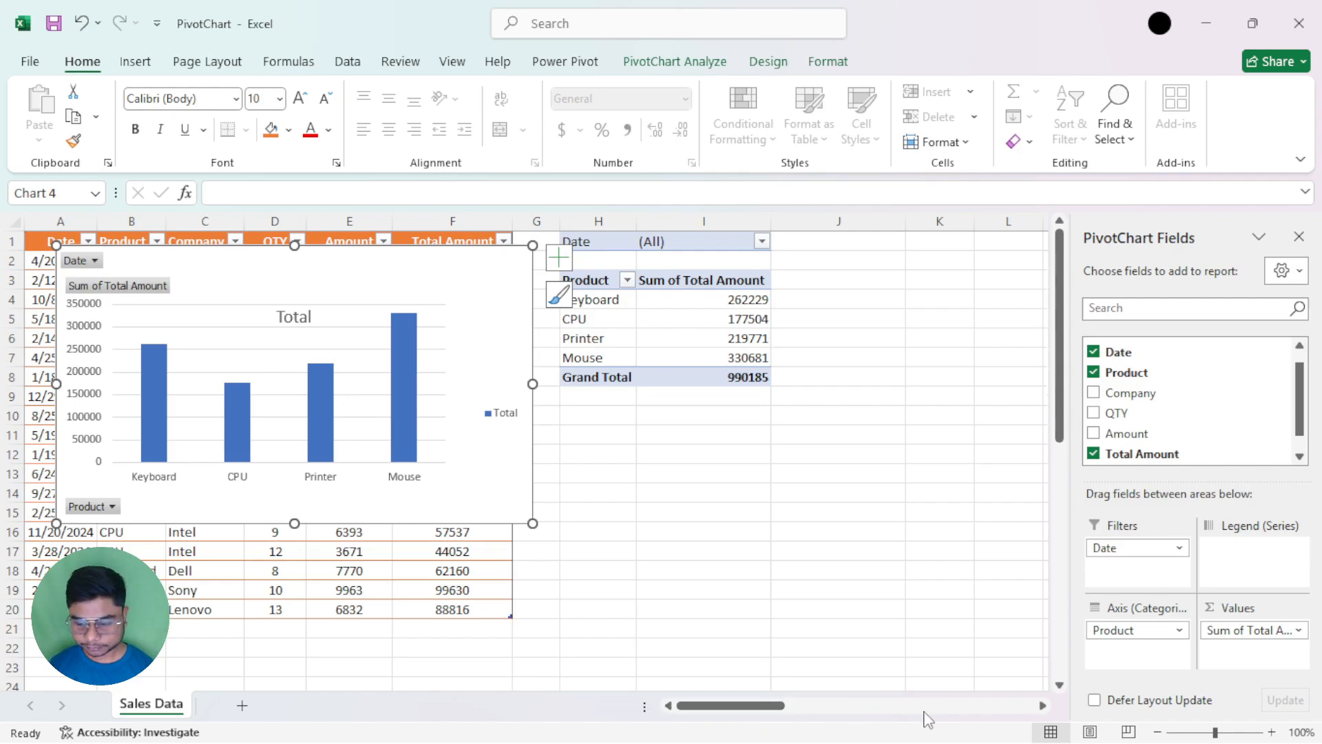
pyautogui.moveTo(414, 271); pyautogui.dragTo(900, 404)
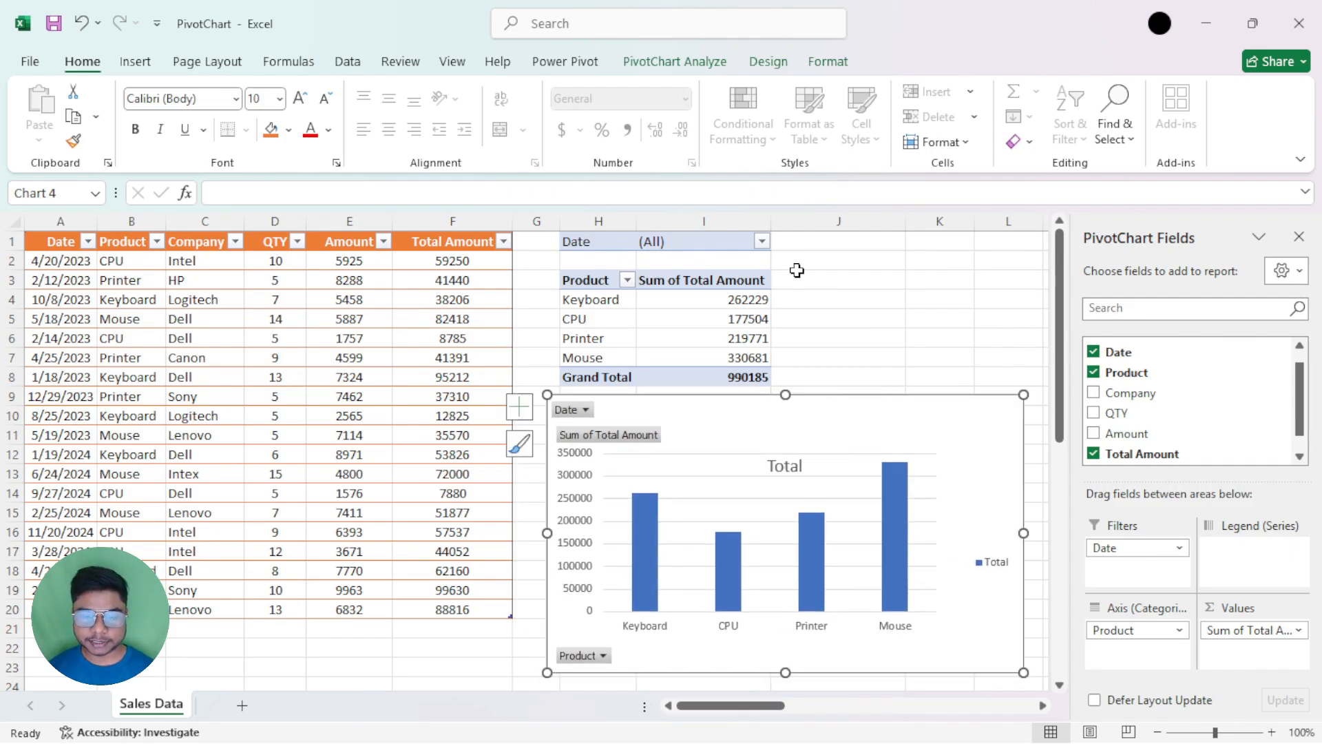
# Remove the Date filter field, move the PivotTable up to start at H1, and place the PivotChart directly beneath it.
pyautogui.moveTo(1151, 549); pyautogui.dragTo(843, 312)
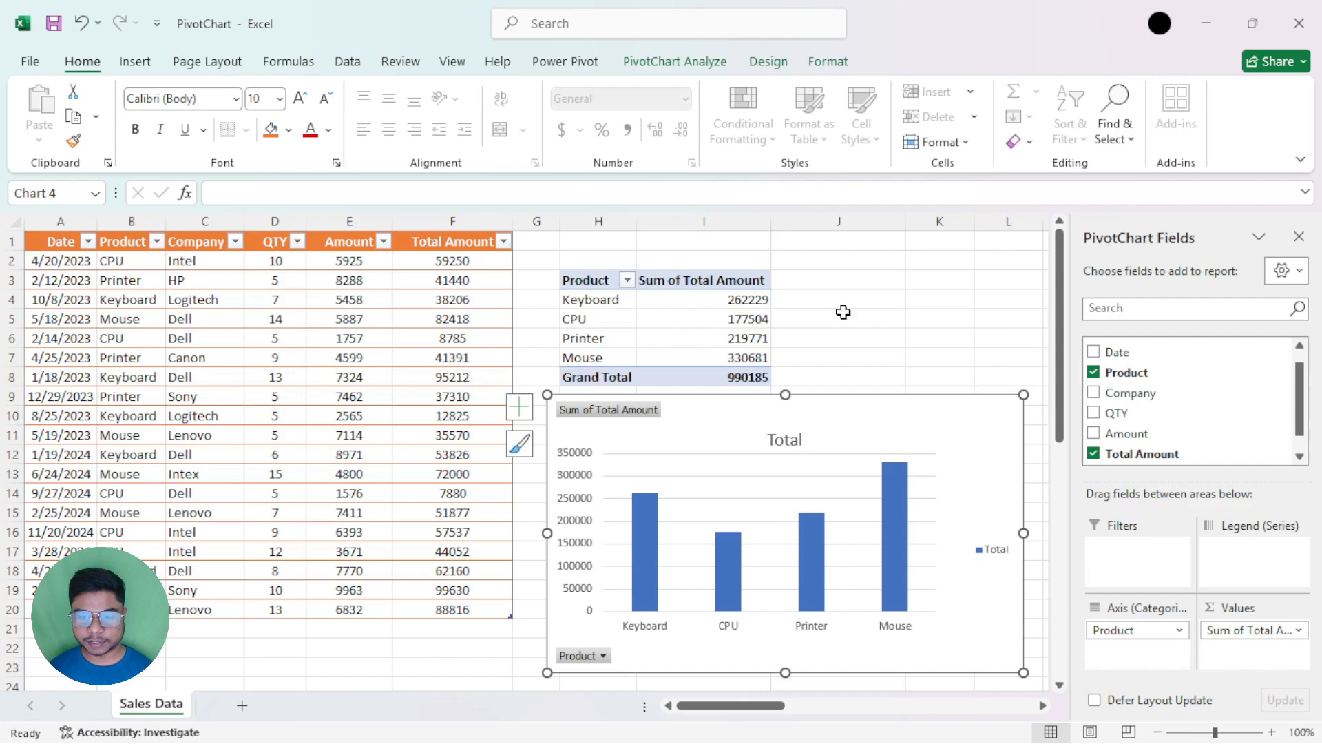
pyautogui.moveTo(583, 280); pyautogui.dragTo(766, 298)
pyautogui.moveTo(767, 398); pyautogui.dragTo(763, 360)
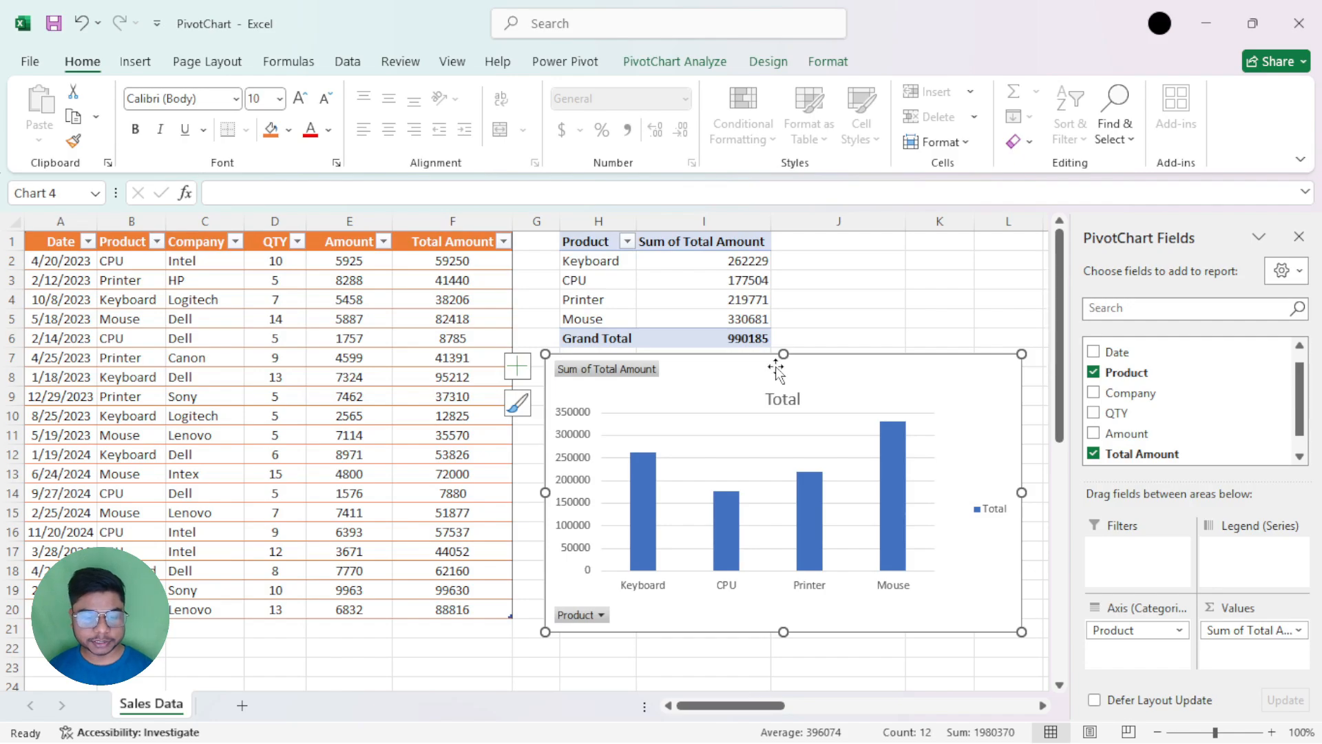
# Compare the PivotTable's product totals, especially the Mouse total, with the PivotChart's value axis.
pyautogui.click(566, 435)
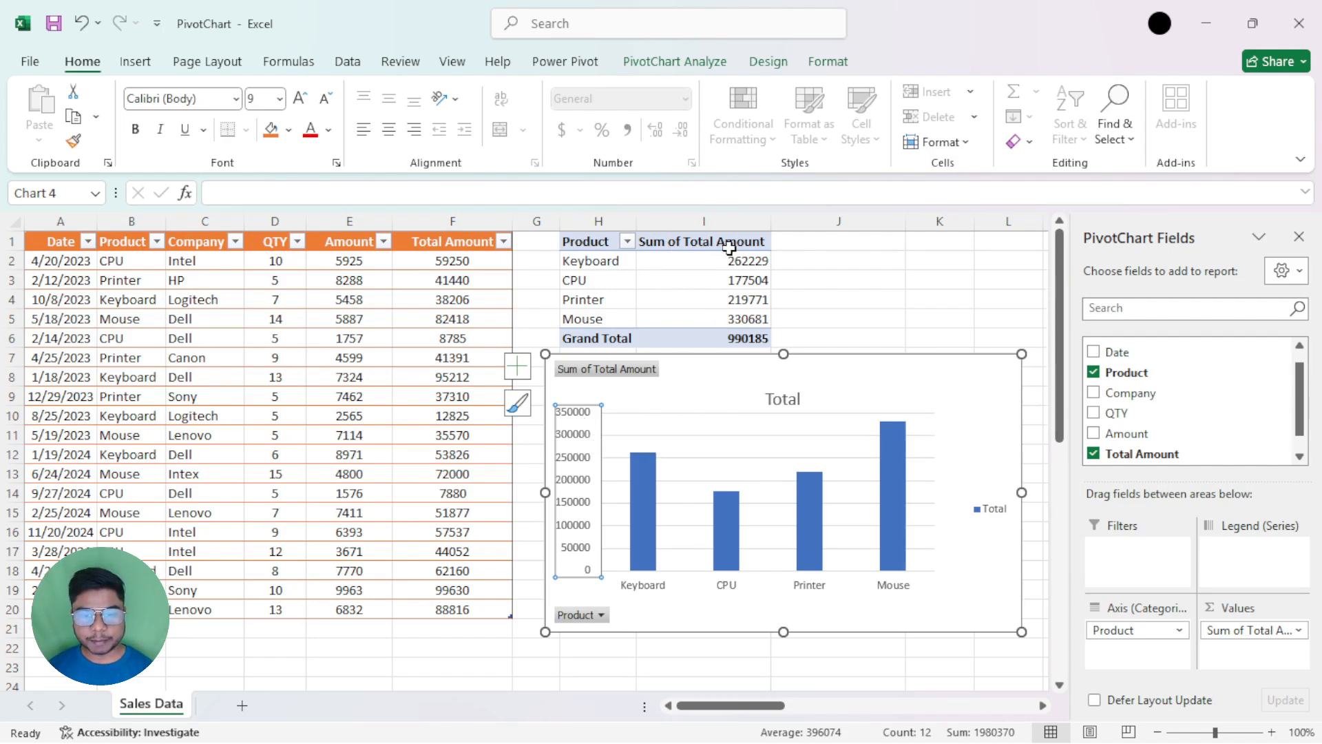
pyautogui.moveTo(744, 259); pyautogui.dragTo(679, 318)
pyautogui.click(589, 319)
pyautogui.click(706, 317)
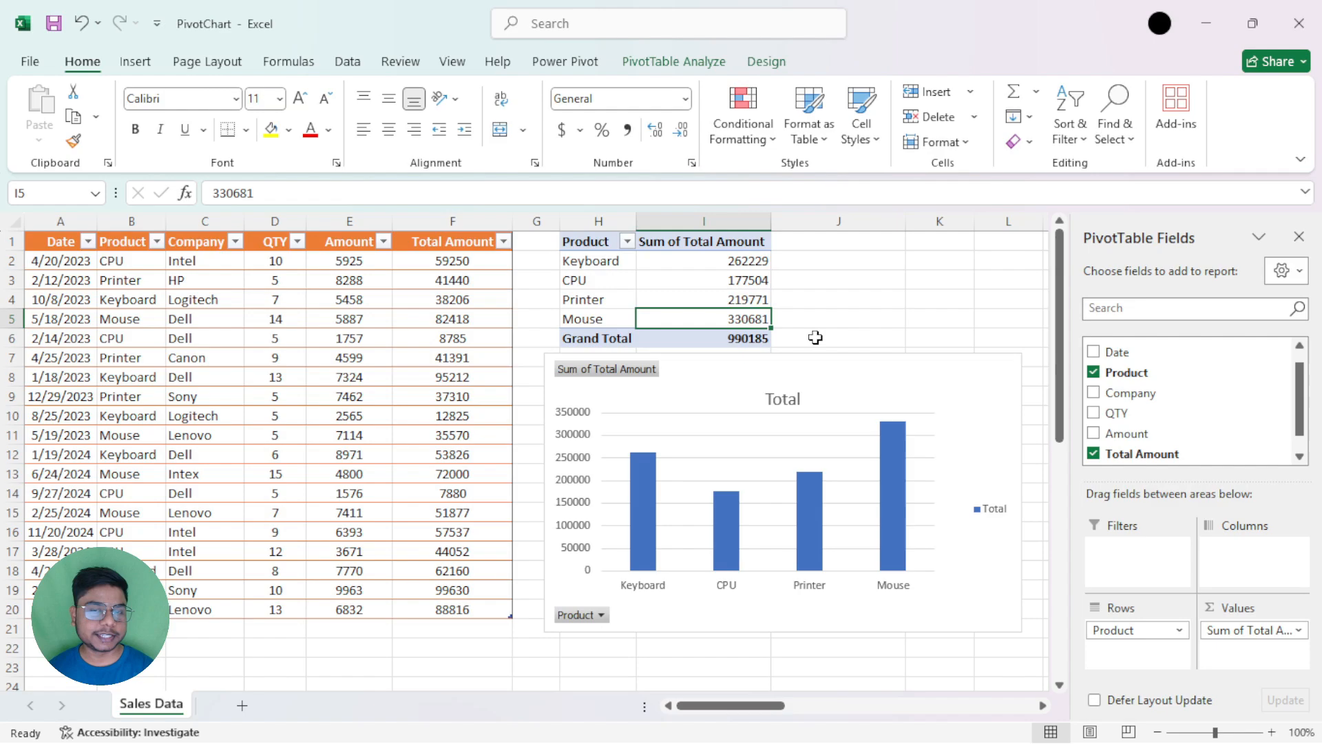
pyautogui.click(577, 428)
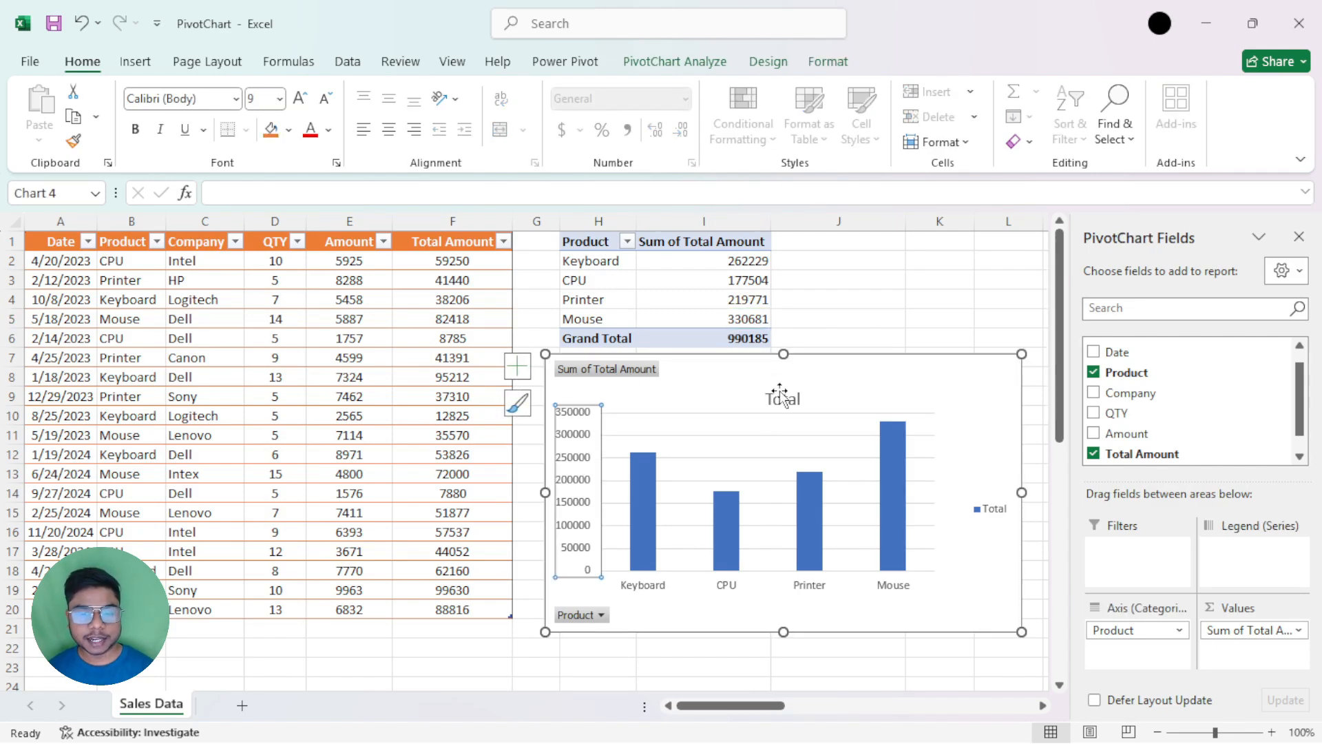
pyautogui.click(746, 323)
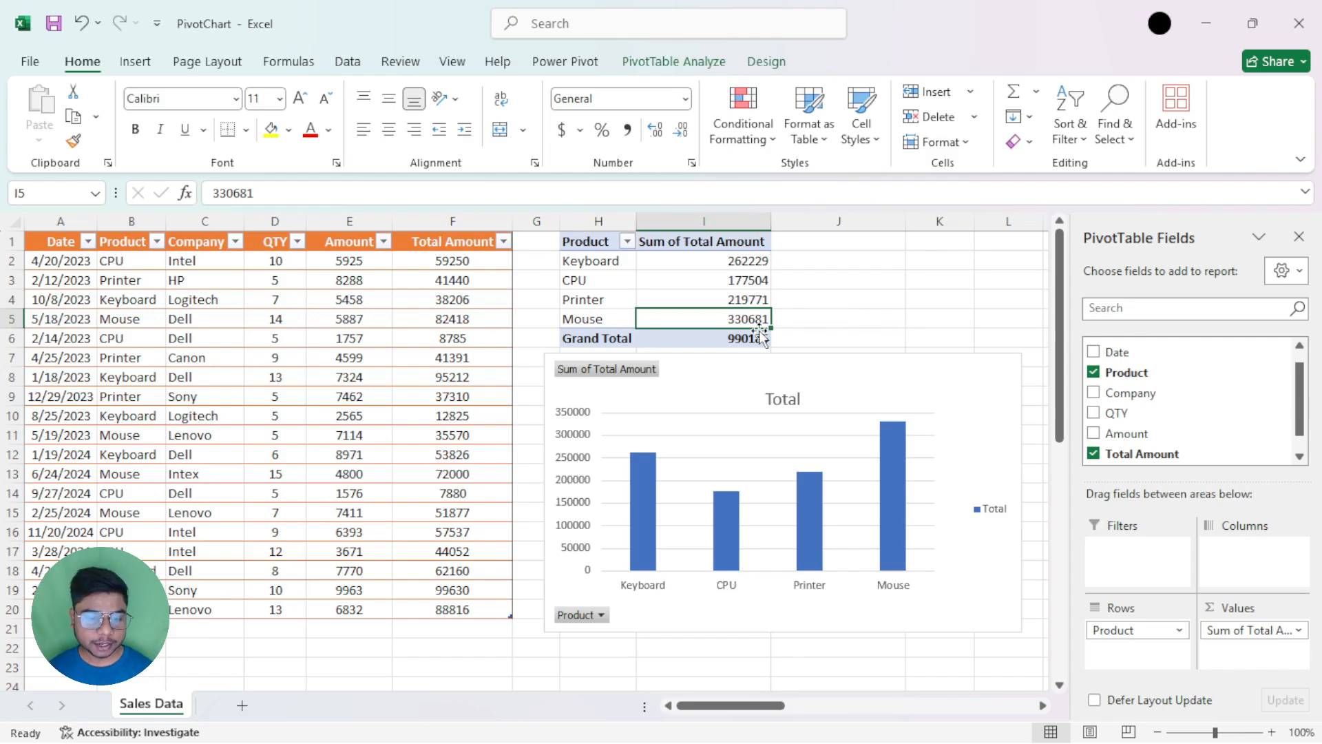
pyautogui.click(572, 444)
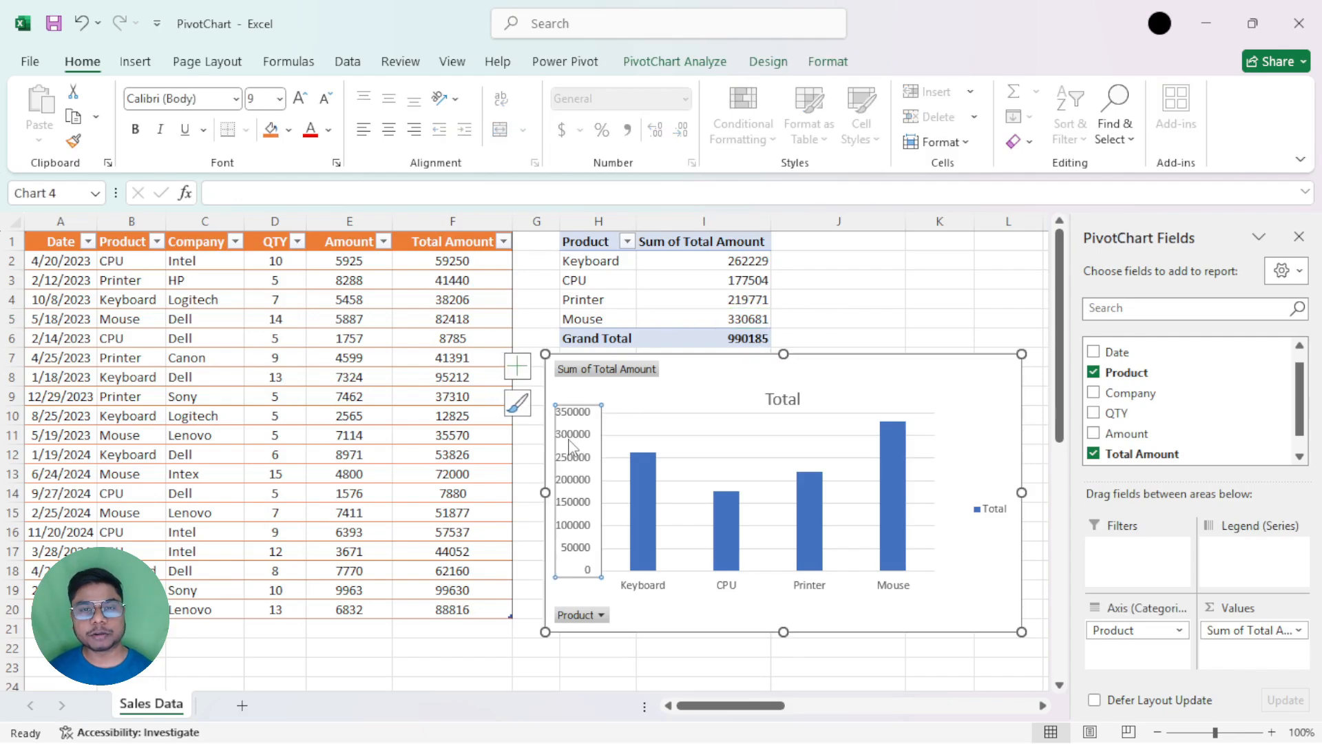
pyautogui.click(705, 317)
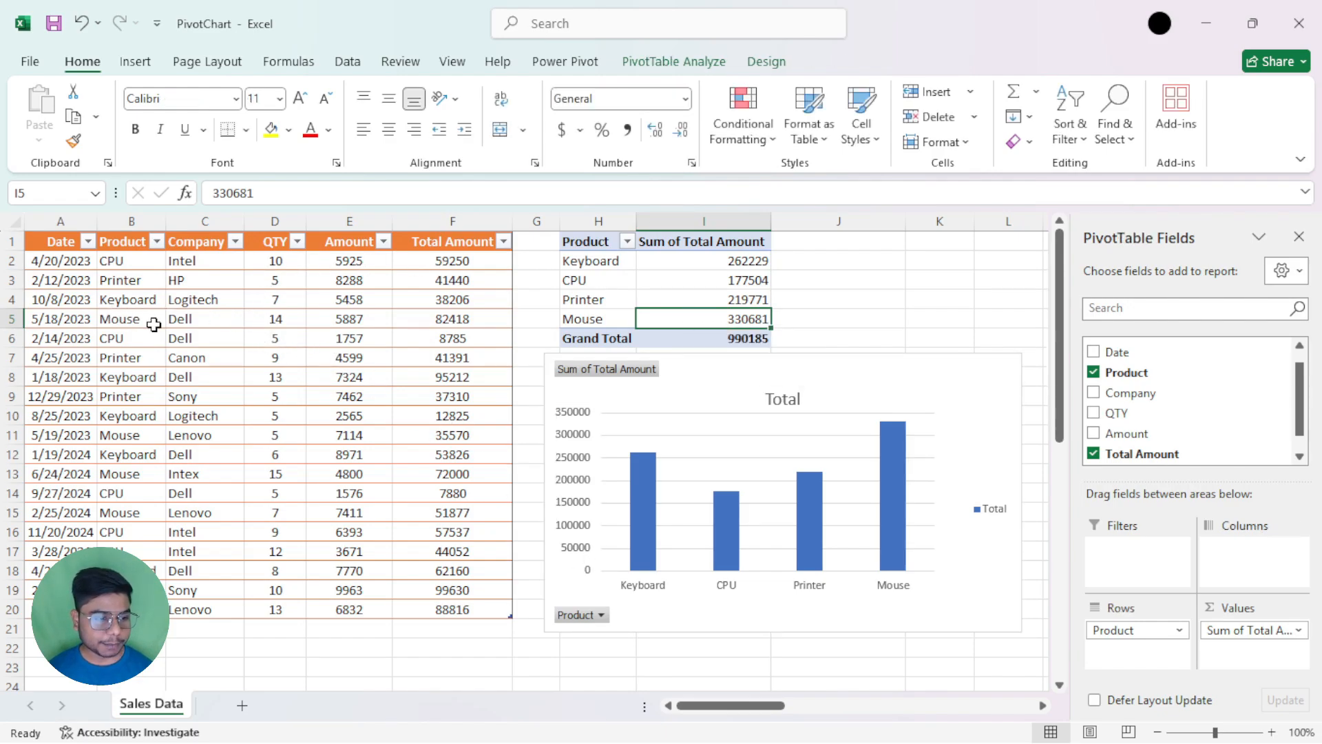
# Set the quantity of the 5/18/2023 Dell Mouse sale in D5 to 50 and refresh the PivotTable.
pyautogui.click(275, 315)
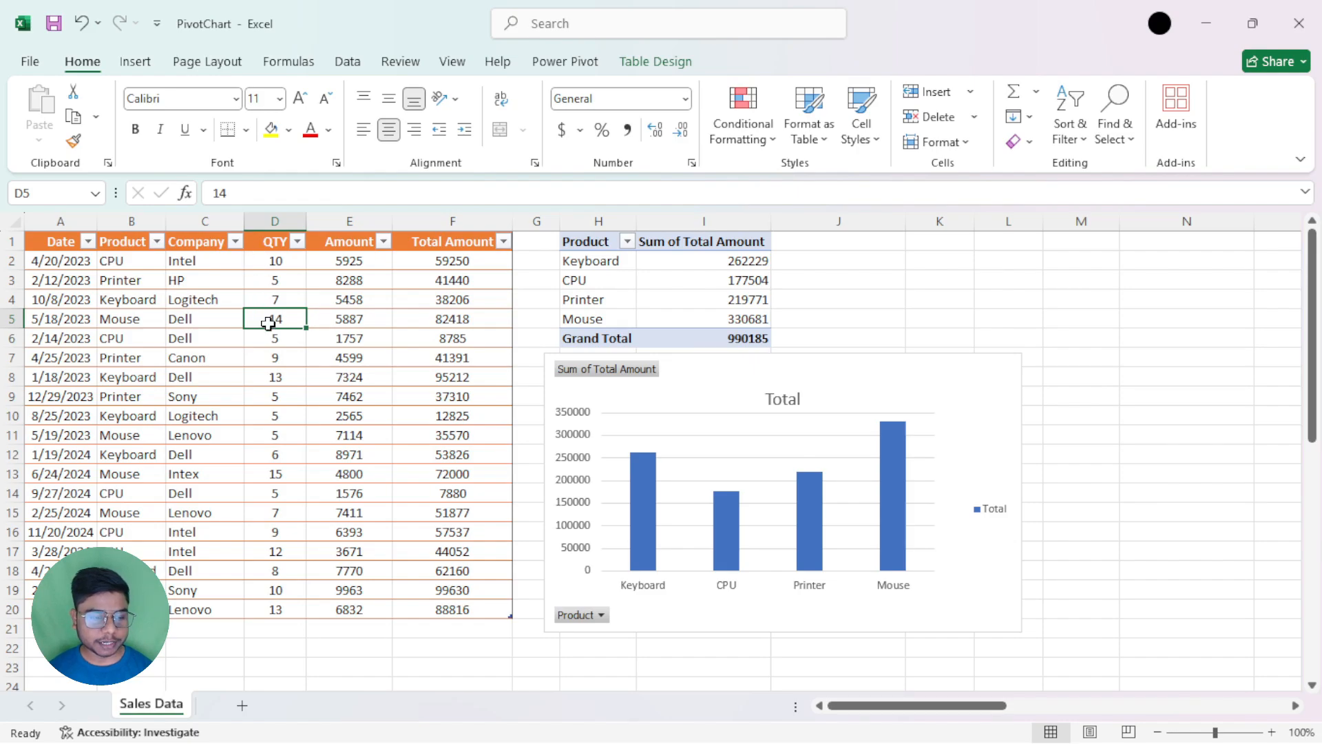
pyautogui.write('50')
pyautogui.press('Return')
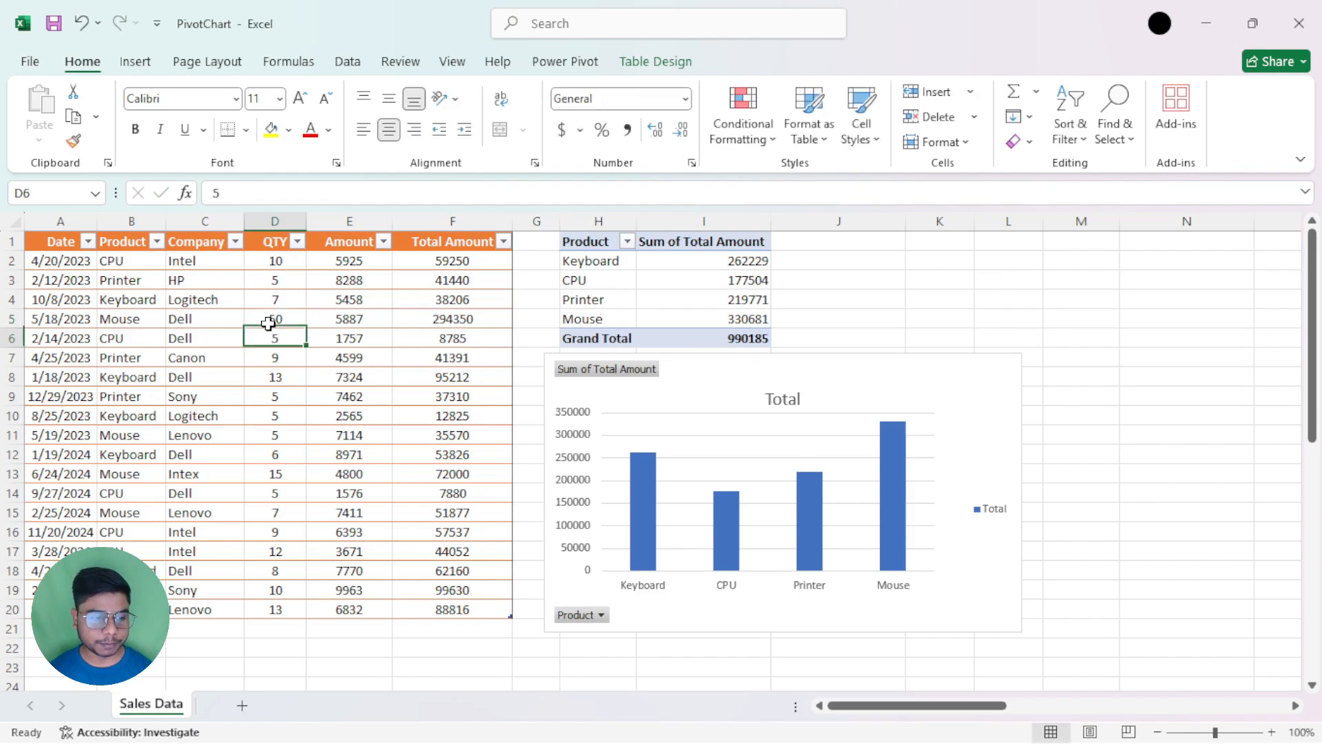
pyautogui.click(280, 313)
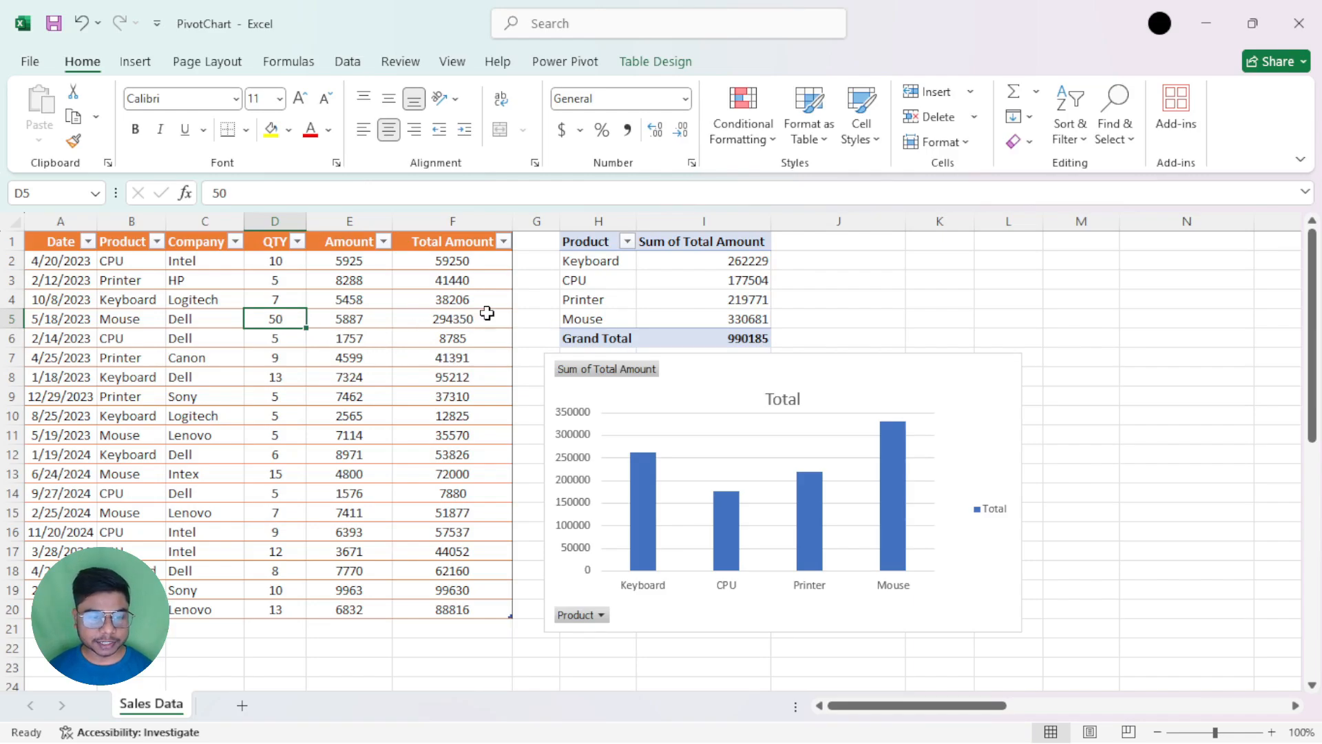
pyautogui.rightClick(730, 291)
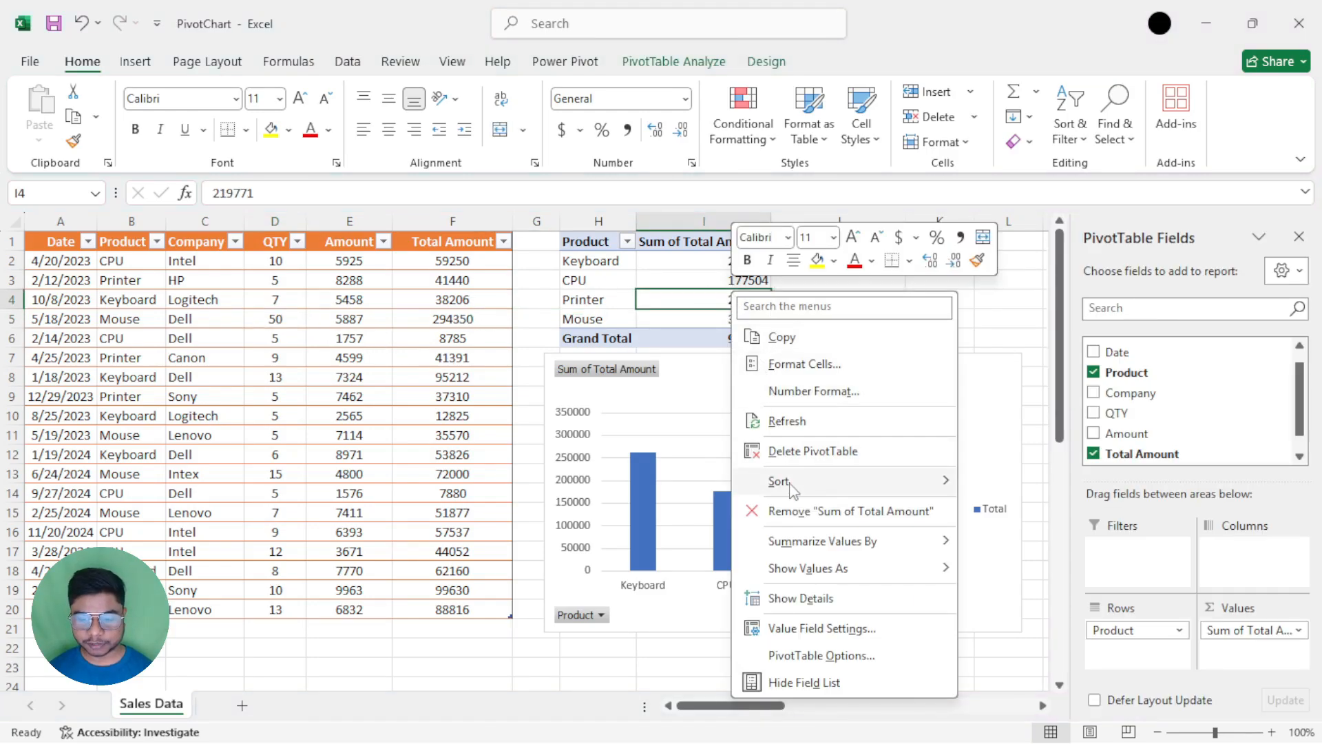
pyautogui.click(776, 422)
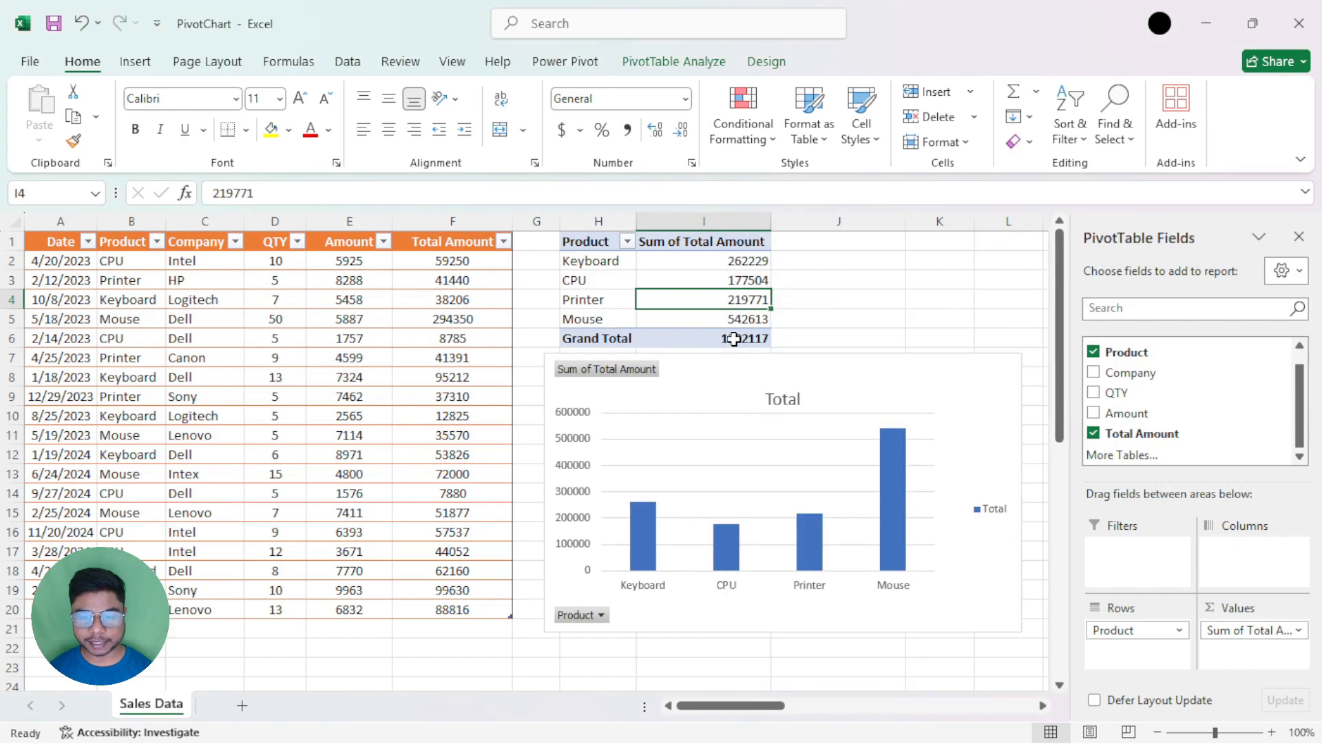
# Check the refreshed Mouse total in the PivotTable against the PivotChart's value axis.
pyautogui.click(710, 319)
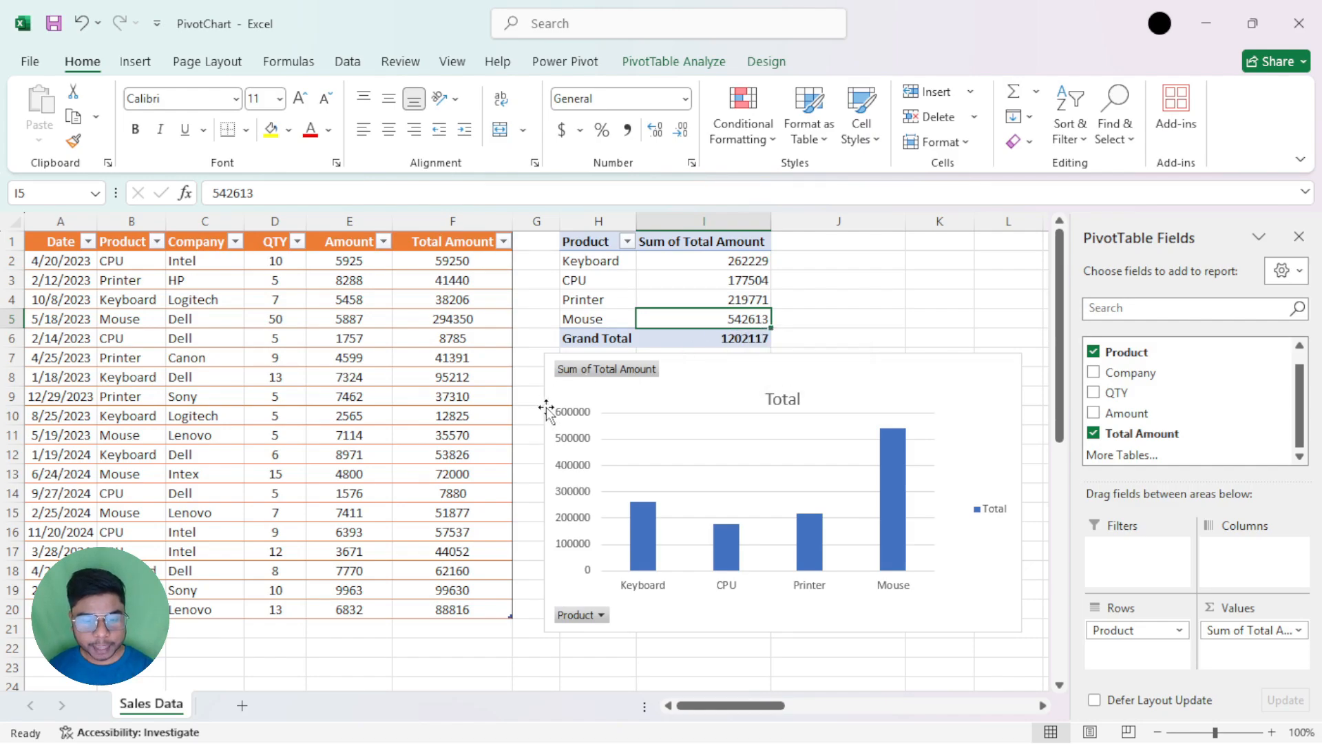
pyautogui.click(573, 446)
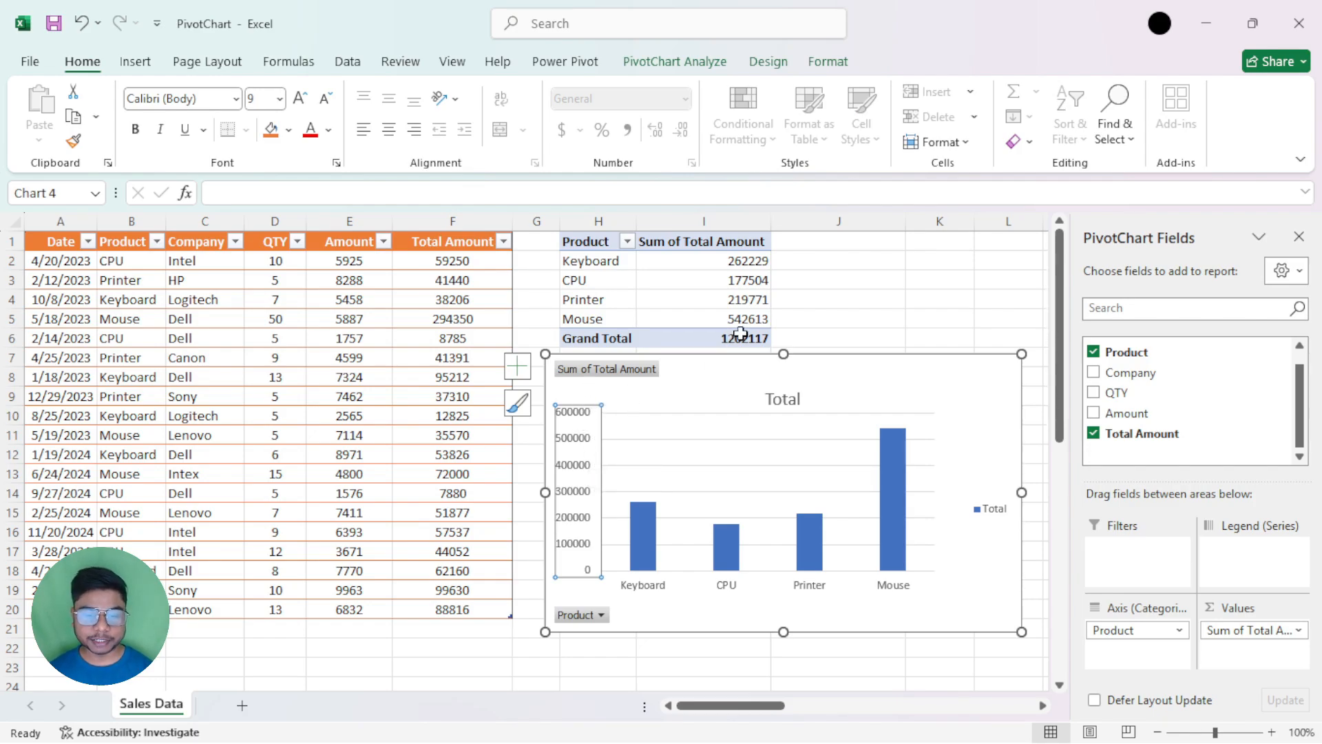
pyautogui.click(725, 321)
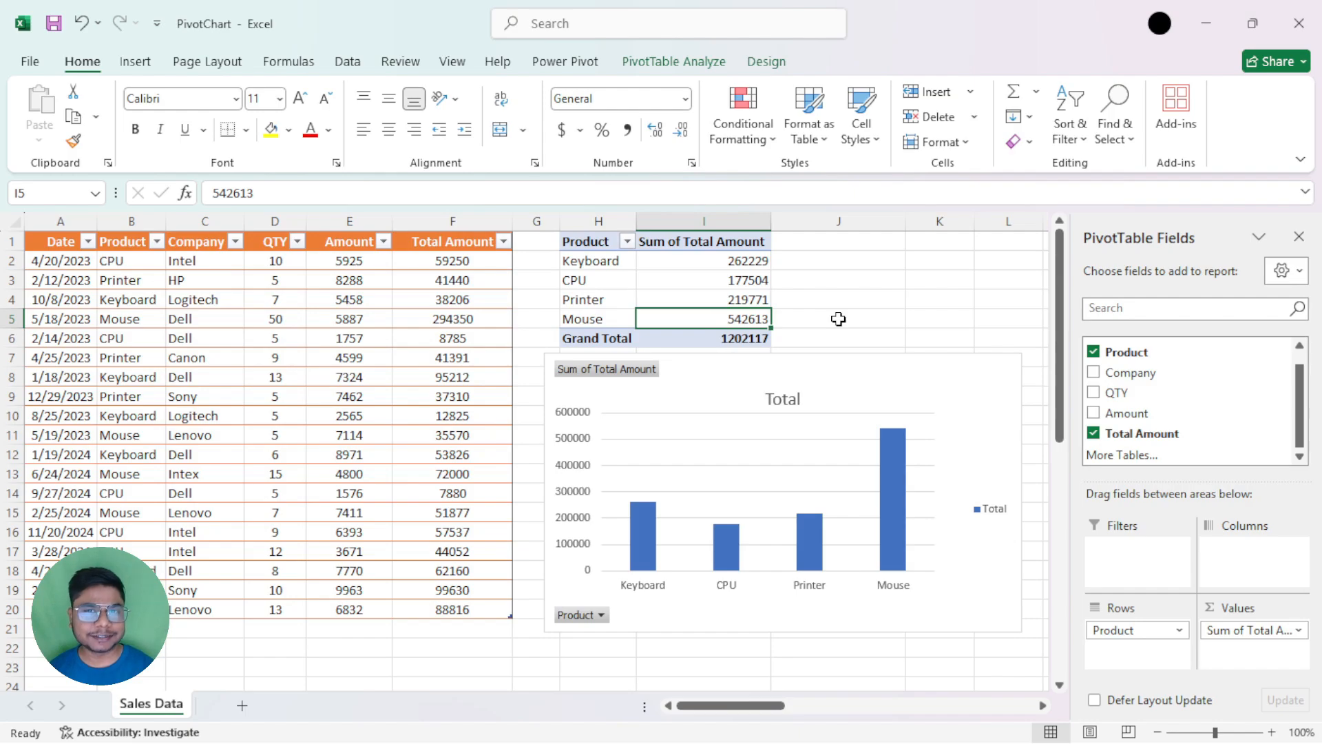
pyautogui.click(580, 441)
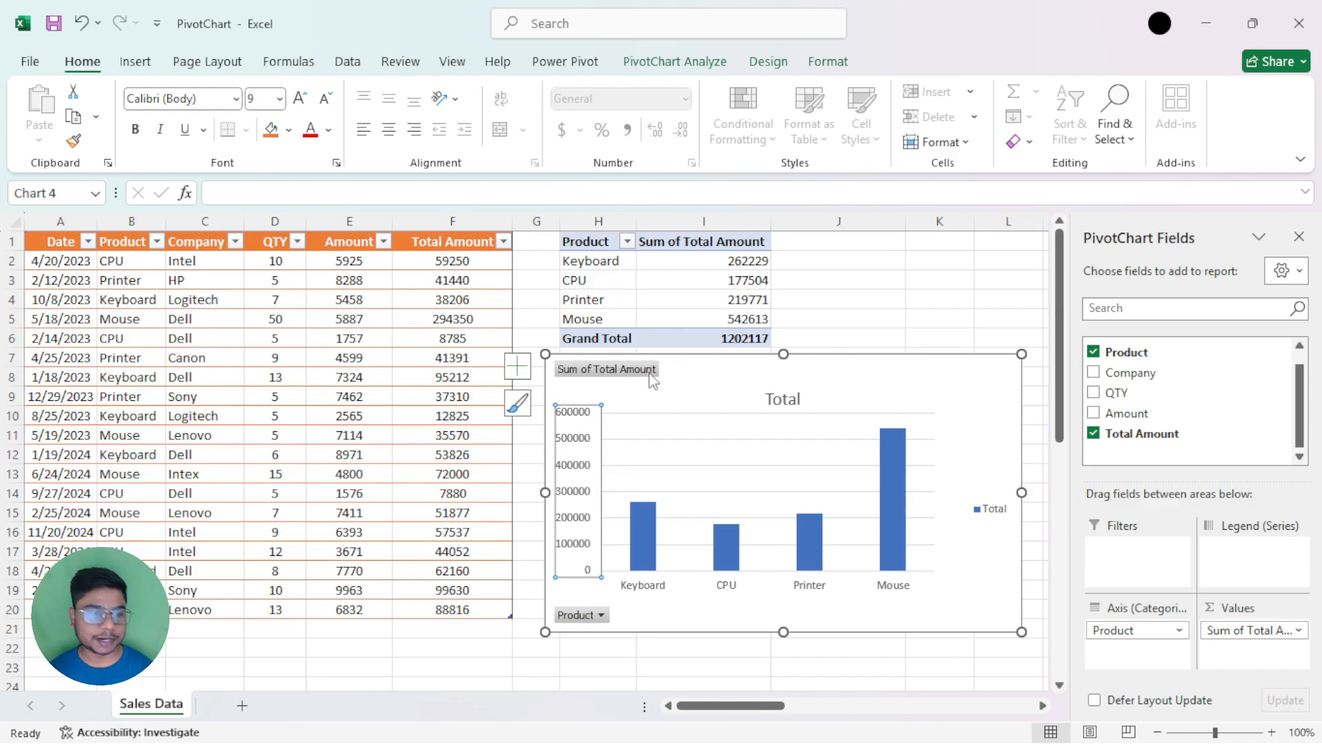
# Set the Dell Mouse quantity in D5 back to 14 and refresh the PivotTable.
pyautogui.click(296, 318)
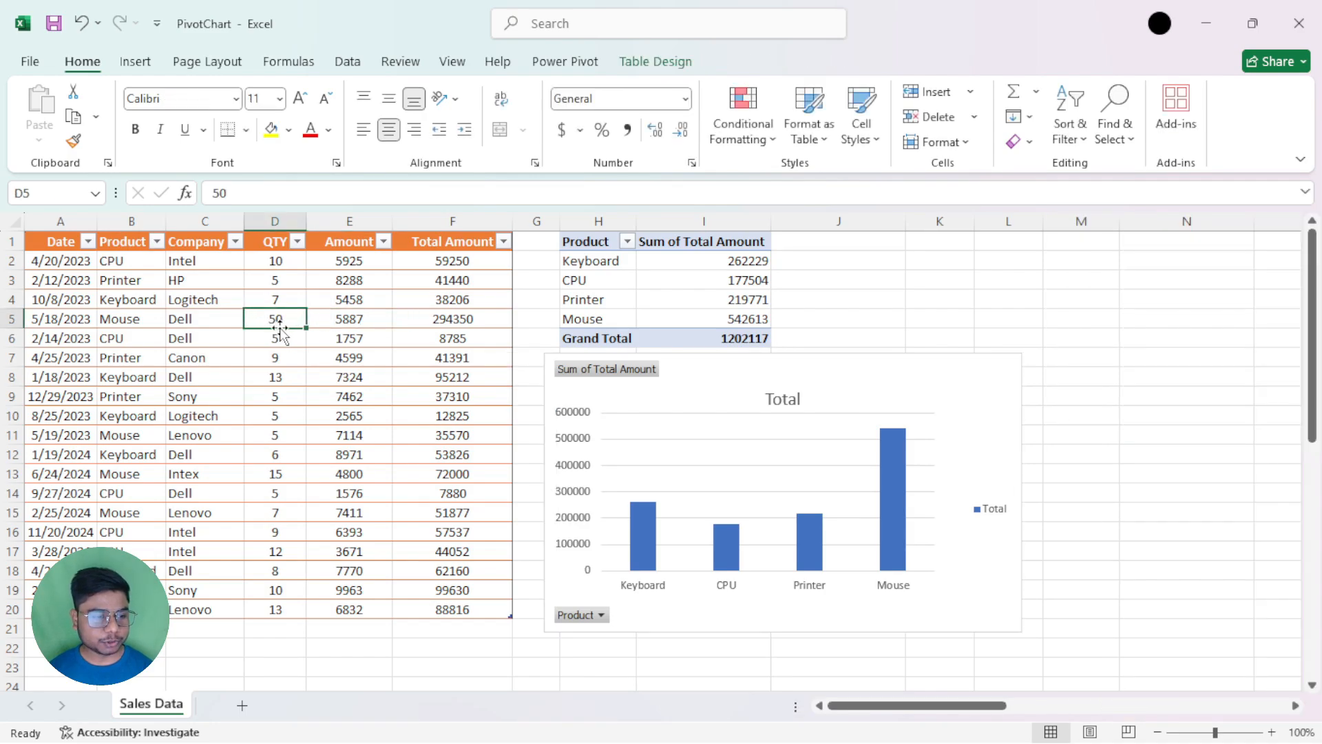
pyautogui.write('1')
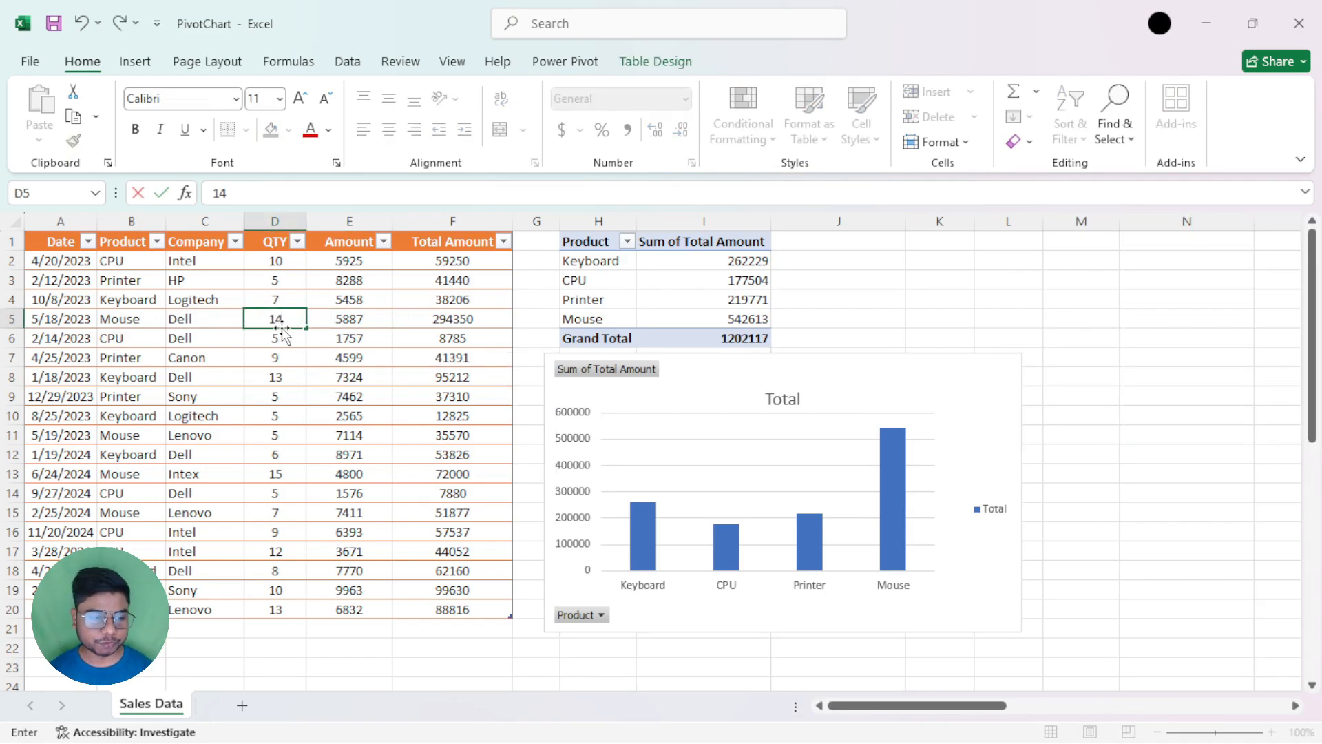
pyautogui.write('4')
pyautogui.press('Return')
pyautogui.click(682, 279)
pyautogui.rightClick(720, 280)
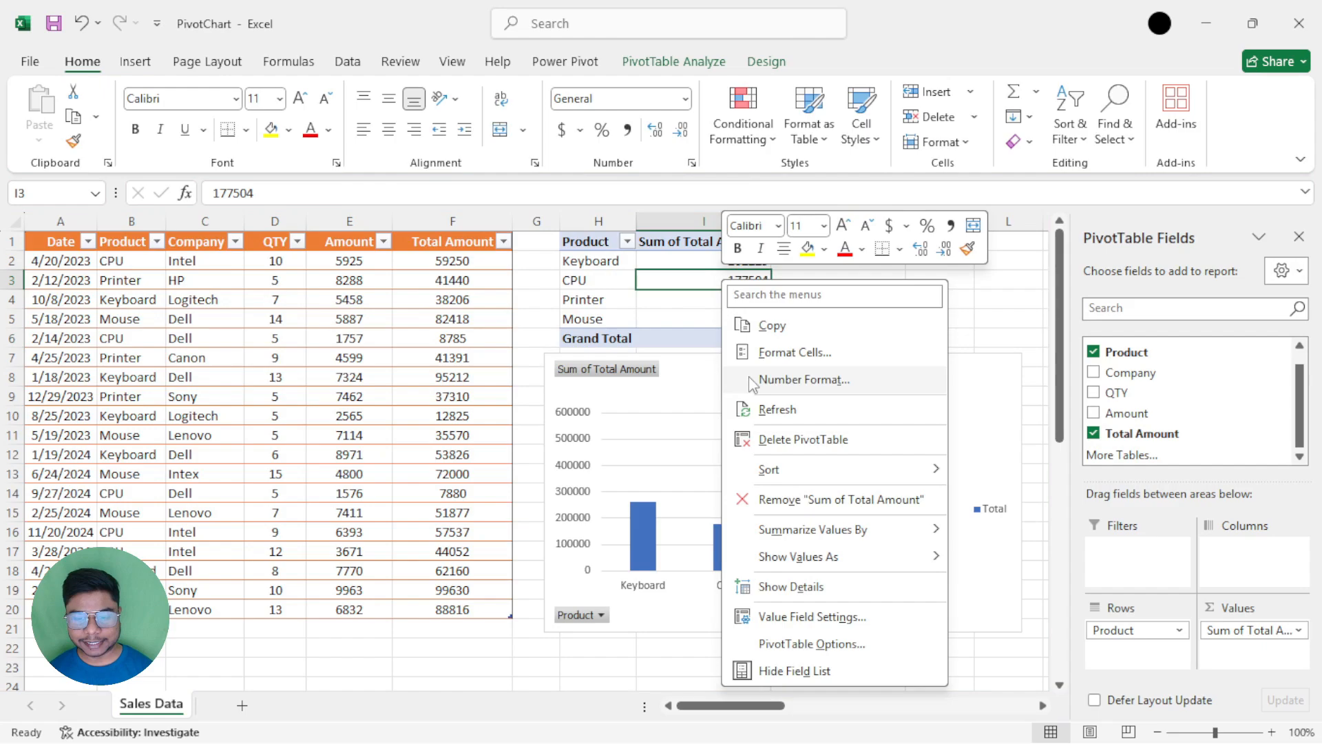
pyautogui.click(766, 409)
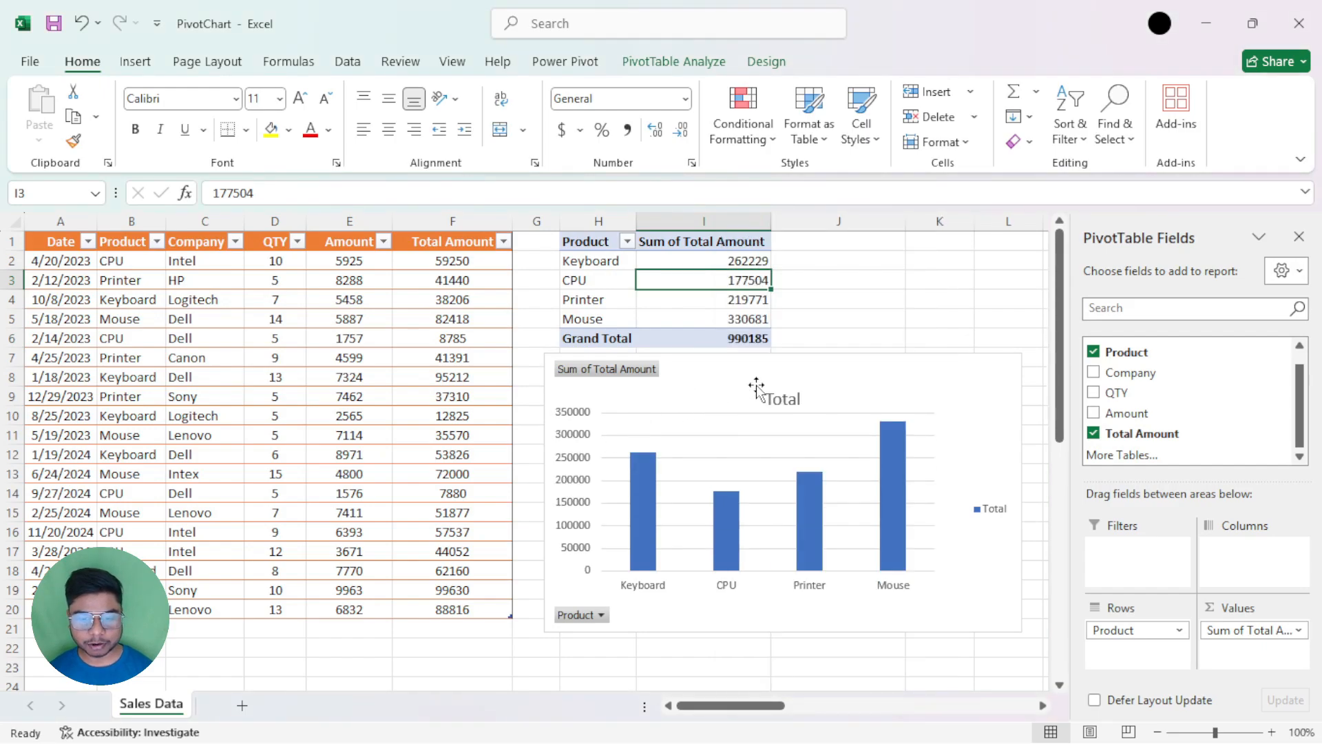
# Examine the PivotChart's vertical value axis and its horizontal product axis.
pyautogui.moveTo(756, 388)
pyautogui.mouseDown()
pyautogui.moveTo(366, 271)
pyautogui.moveTo(402, 269)
pyautogui.moveTo(611, 343)
pyautogui.moveTo(763, 376)
pyautogui.mouseUp()
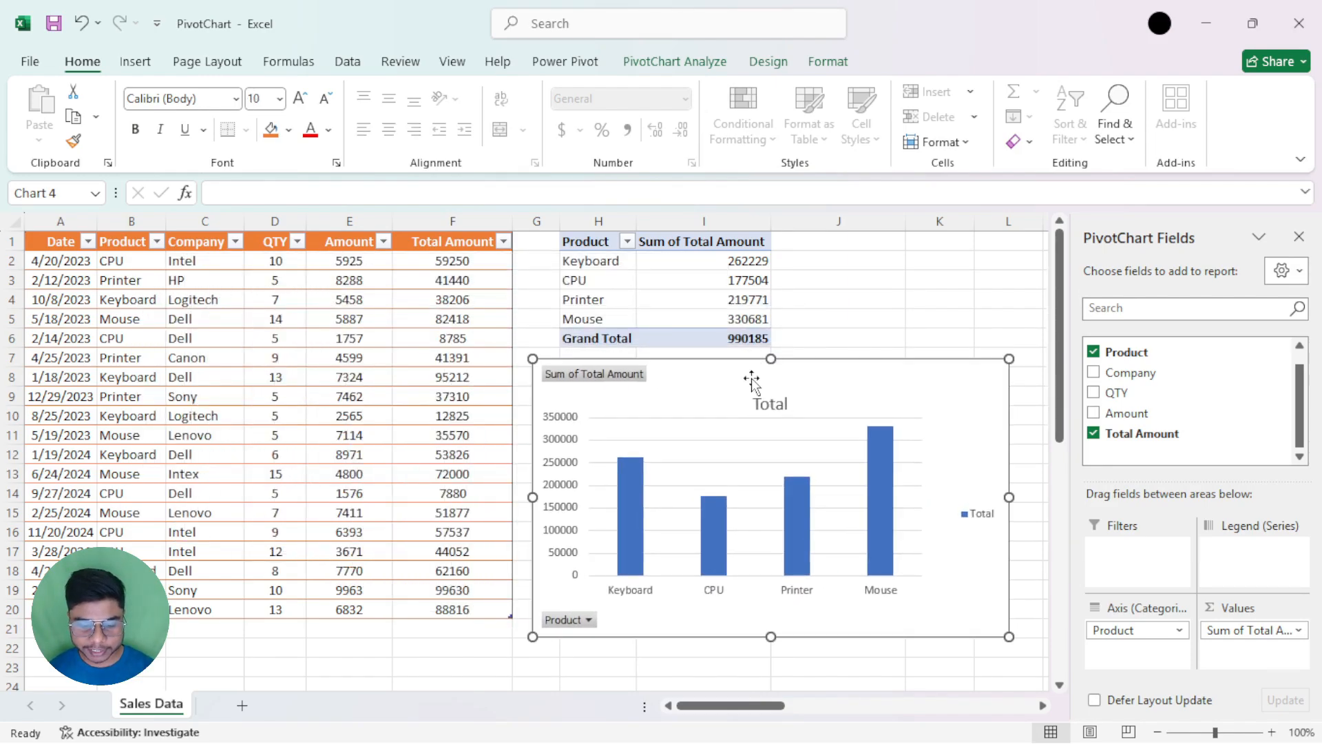
pyautogui.click(578, 576)
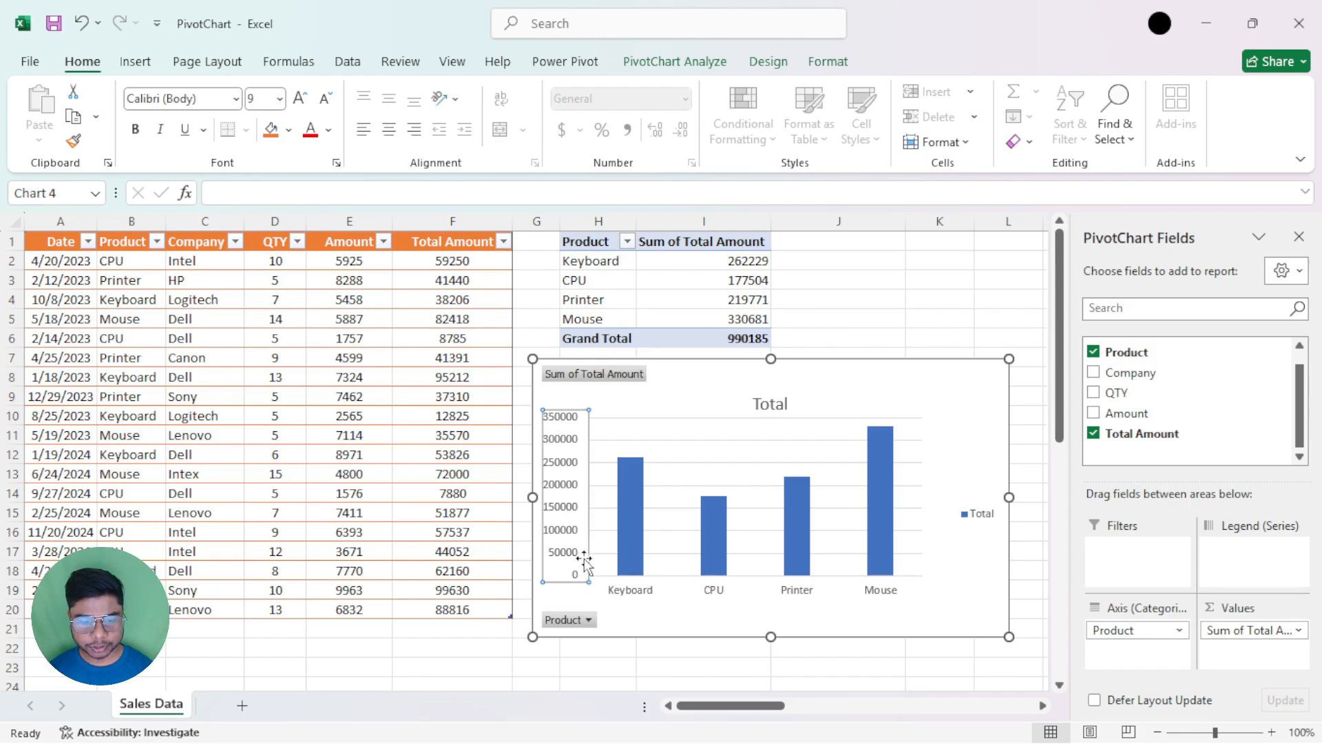
pyautogui.click(649, 597)
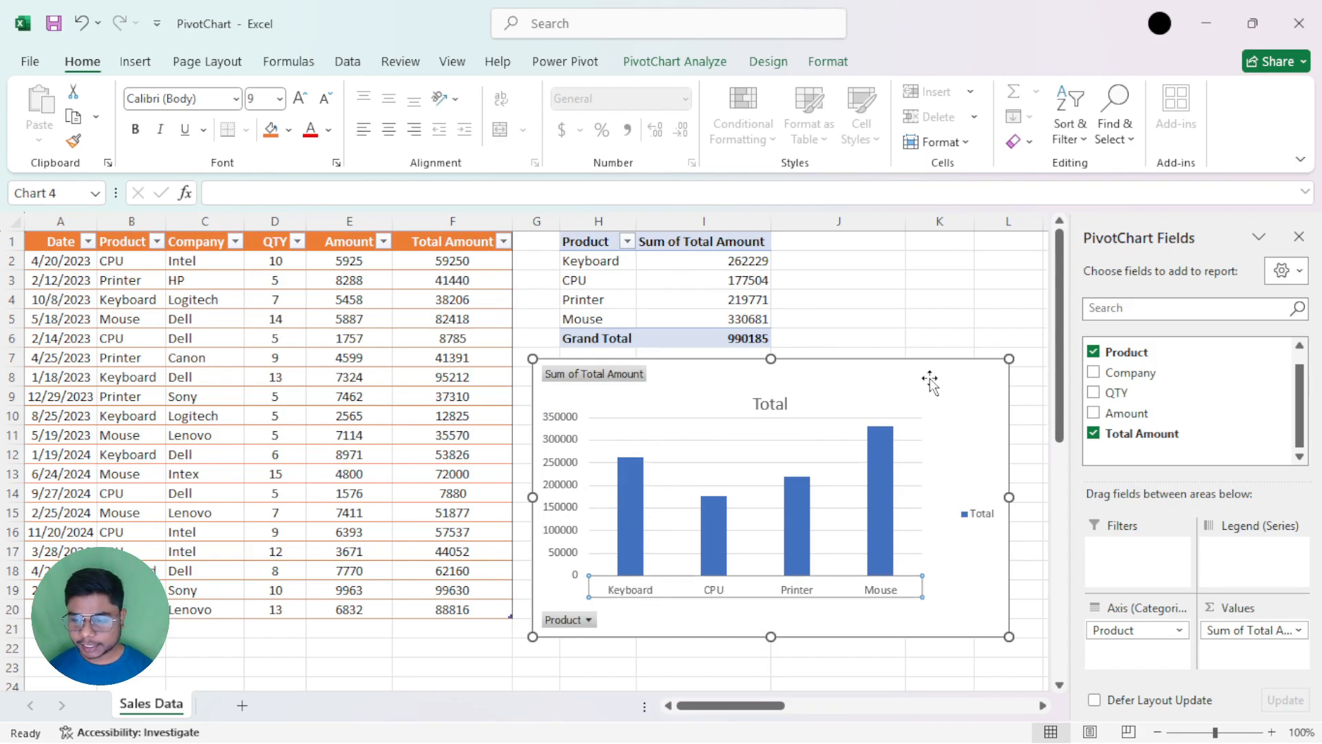
# Resize the PivotChart and move it over the sales data so it spans about columns D to I, rows 2 to 16.
pyautogui.moveTo(933, 381)
pyautogui.mouseDown()
pyautogui.moveTo(804, 386)
pyautogui.moveTo(828, 302)
pyautogui.moveTo(853, 286)
pyautogui.mouseUp()
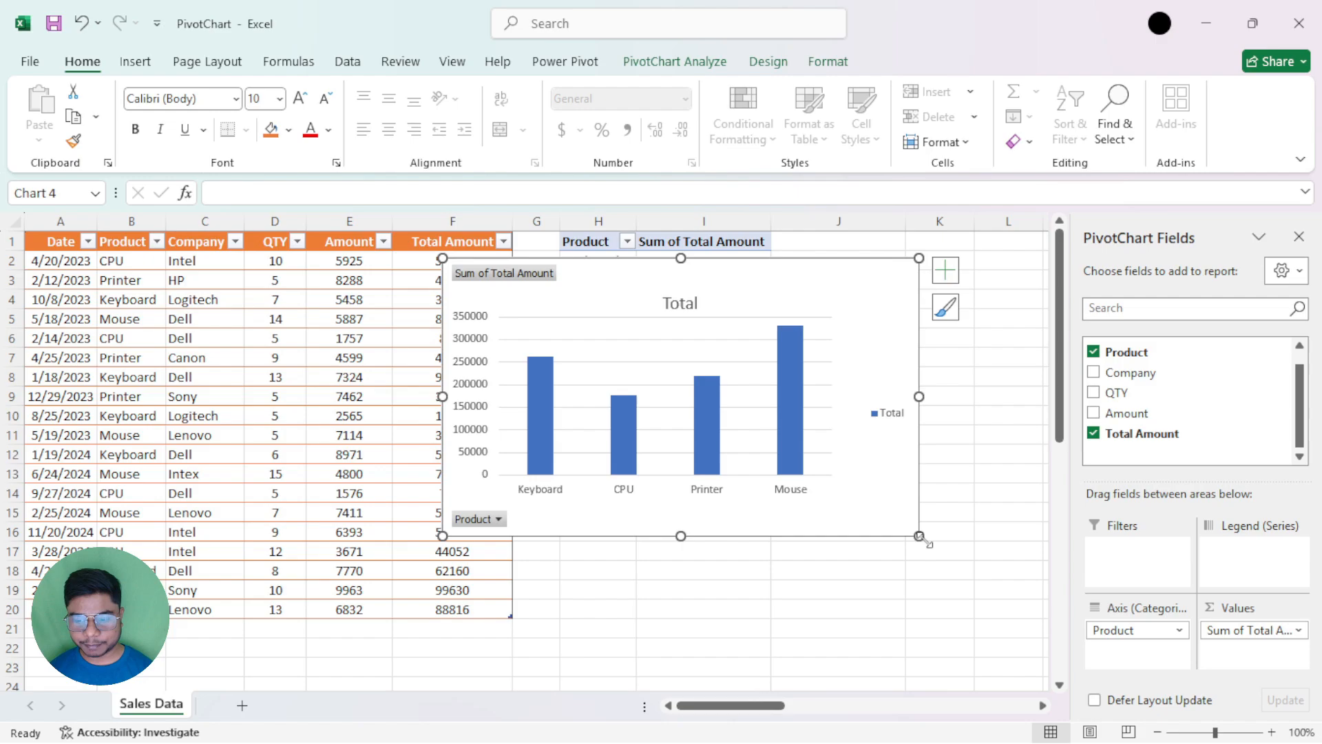
pyautogui.moveTo(920, 537); pyautogui.dragTo(832, 507)
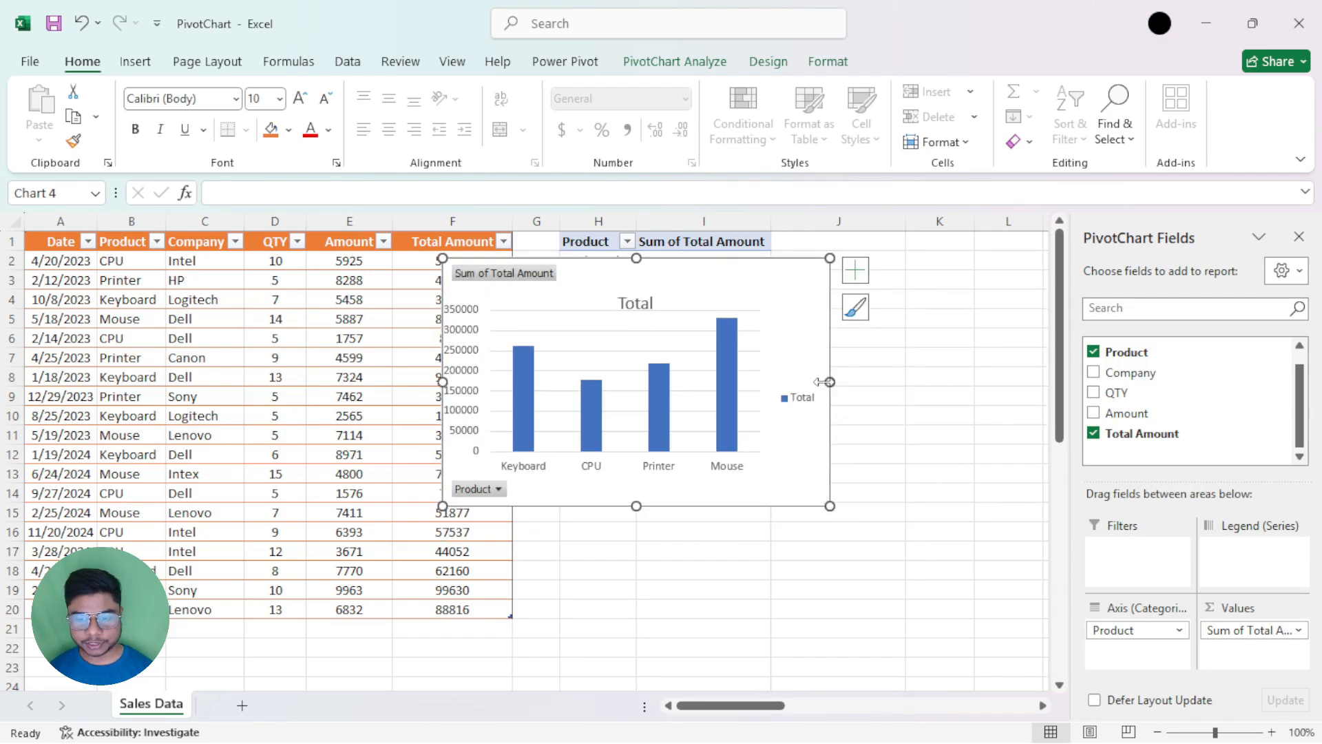
pyautogui.moveTo(832, 381); pyautogui.dragTo(804, 381)
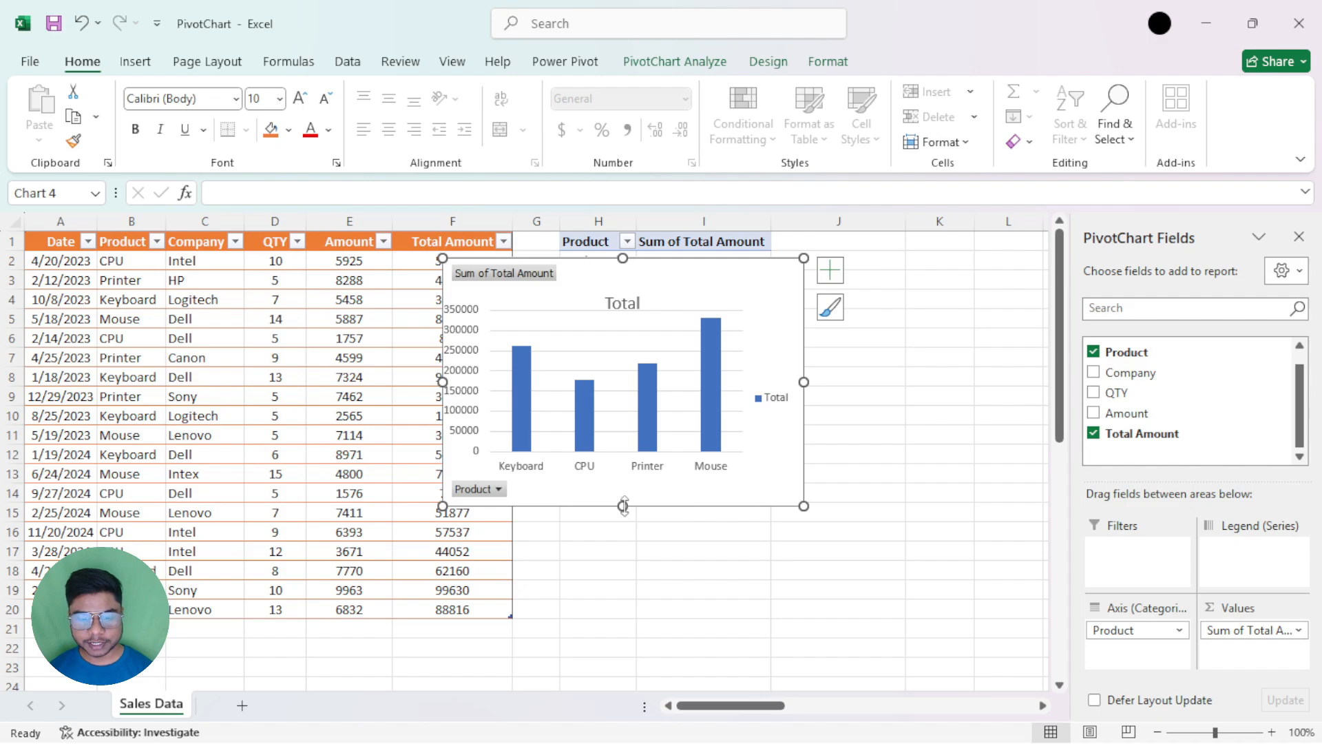
pyautogui.moveTo(624, 507); pyautogui.dragTo(621, 555)
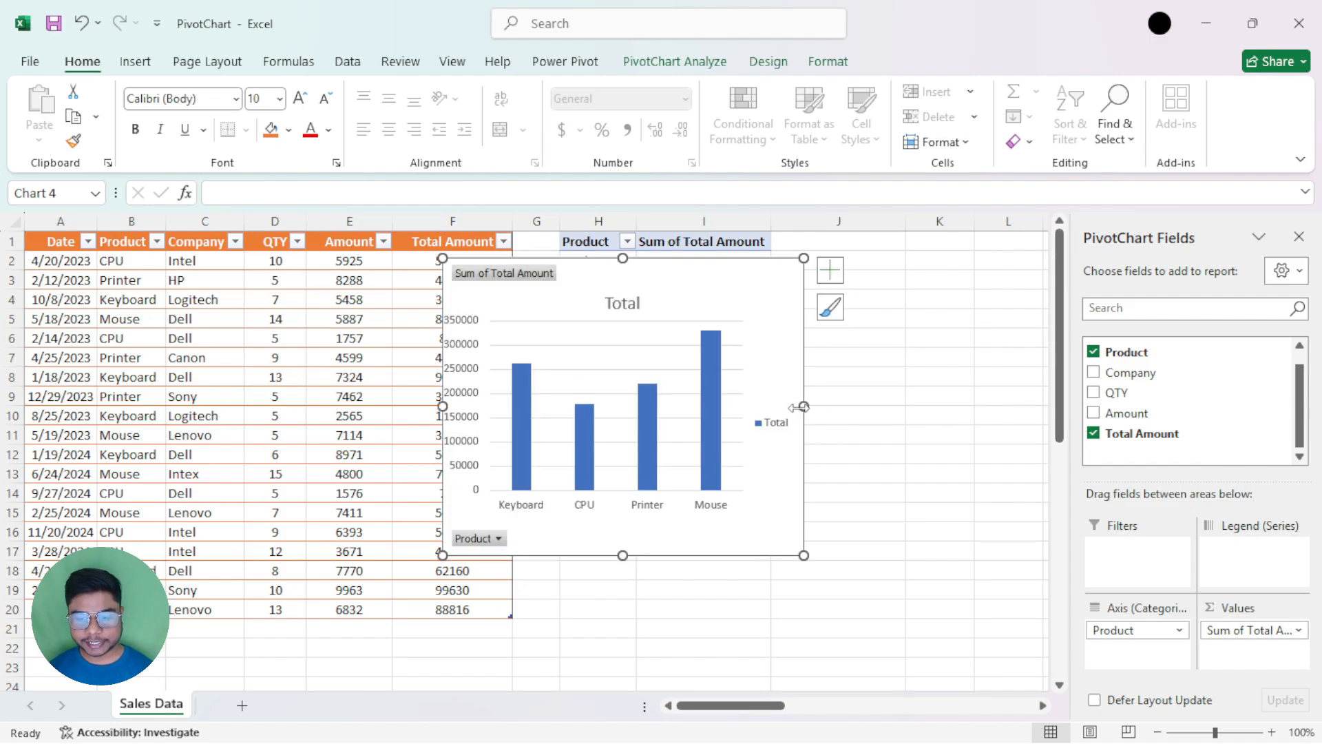
pyautogui.moveTo(799, 407); pyautogui.dragTo(890, 408)
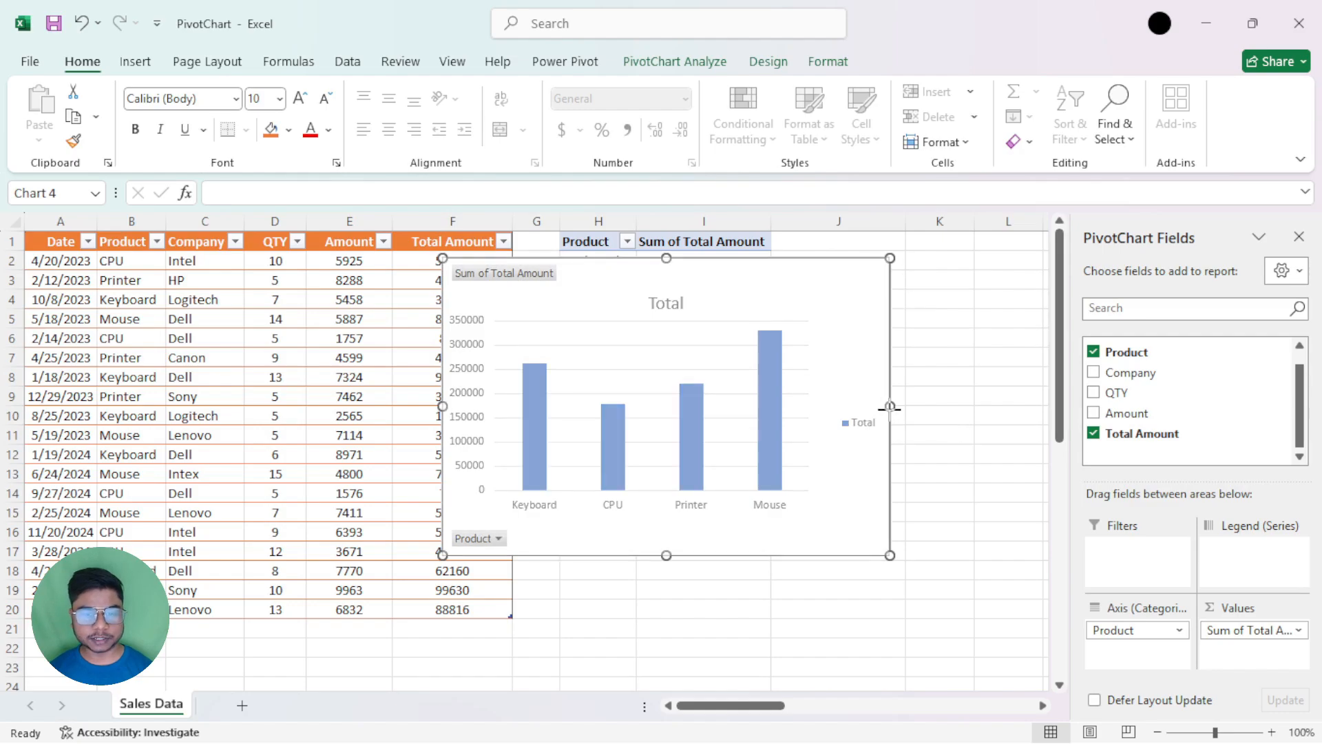
pyautogui.moveTo(782, 277)
pyautogui.mouseDown()
pyautogui.moveTo(684, 271)
pyautogui.moveTo(684, 288)
pyautogui.moveTo(676, 271)
pyautogui.mouseUp()
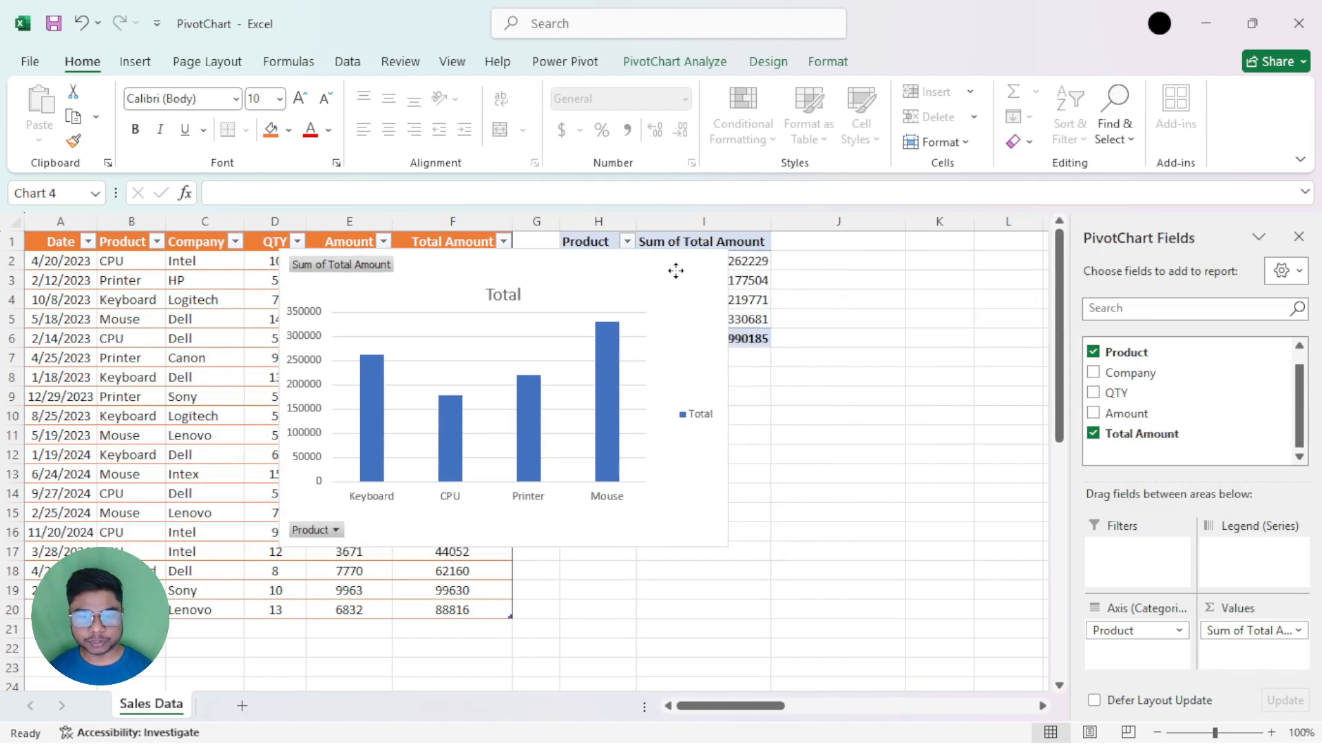
# Bring up the PivotChart's design tools and chart elements list, and turn Axes off and back on.
pyautogui.click(755, 263)
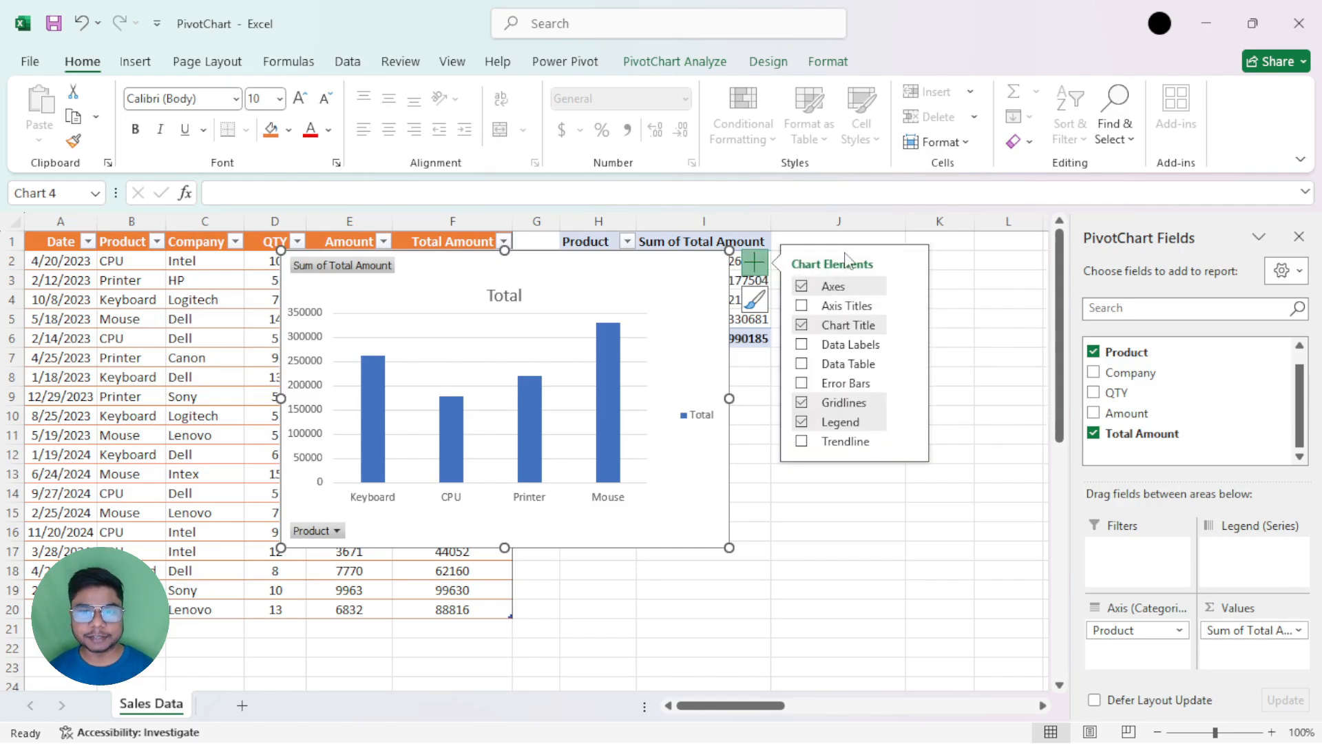
pyautogui.click(780, 65)
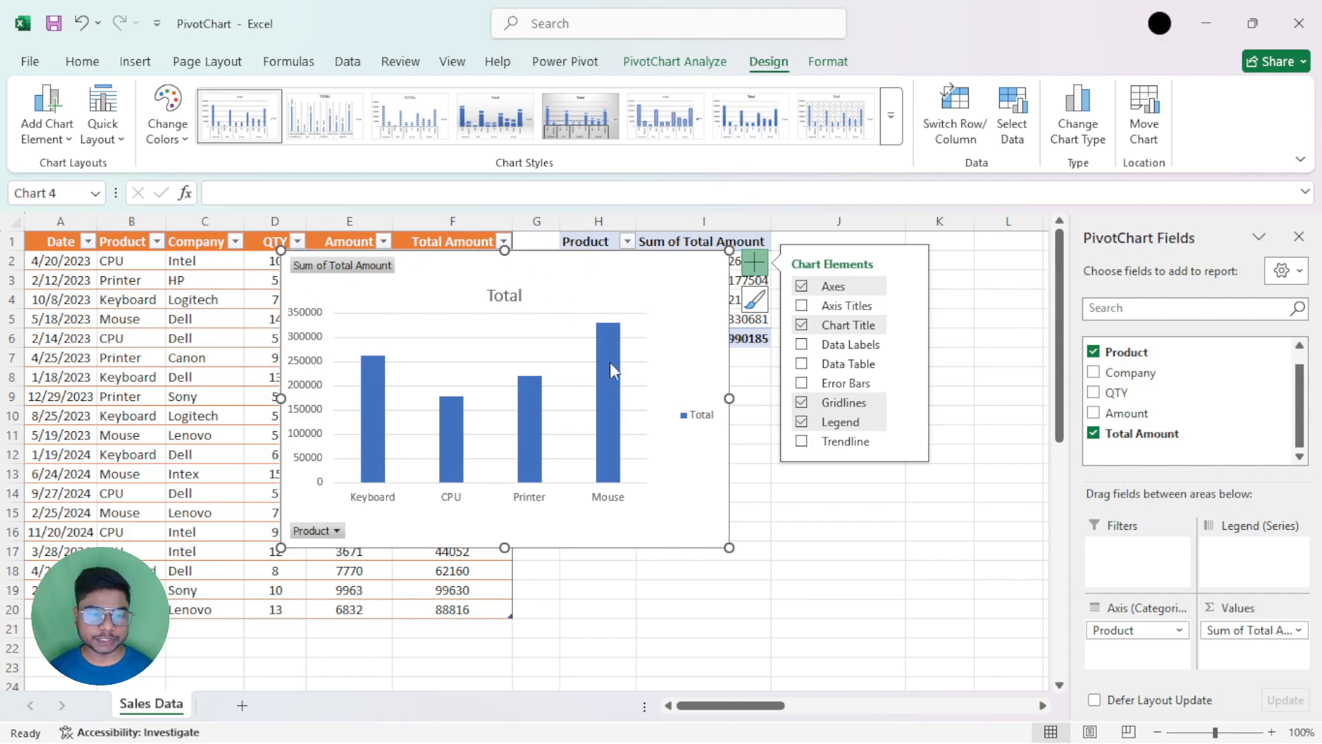
pyautogui.click(802, 286)
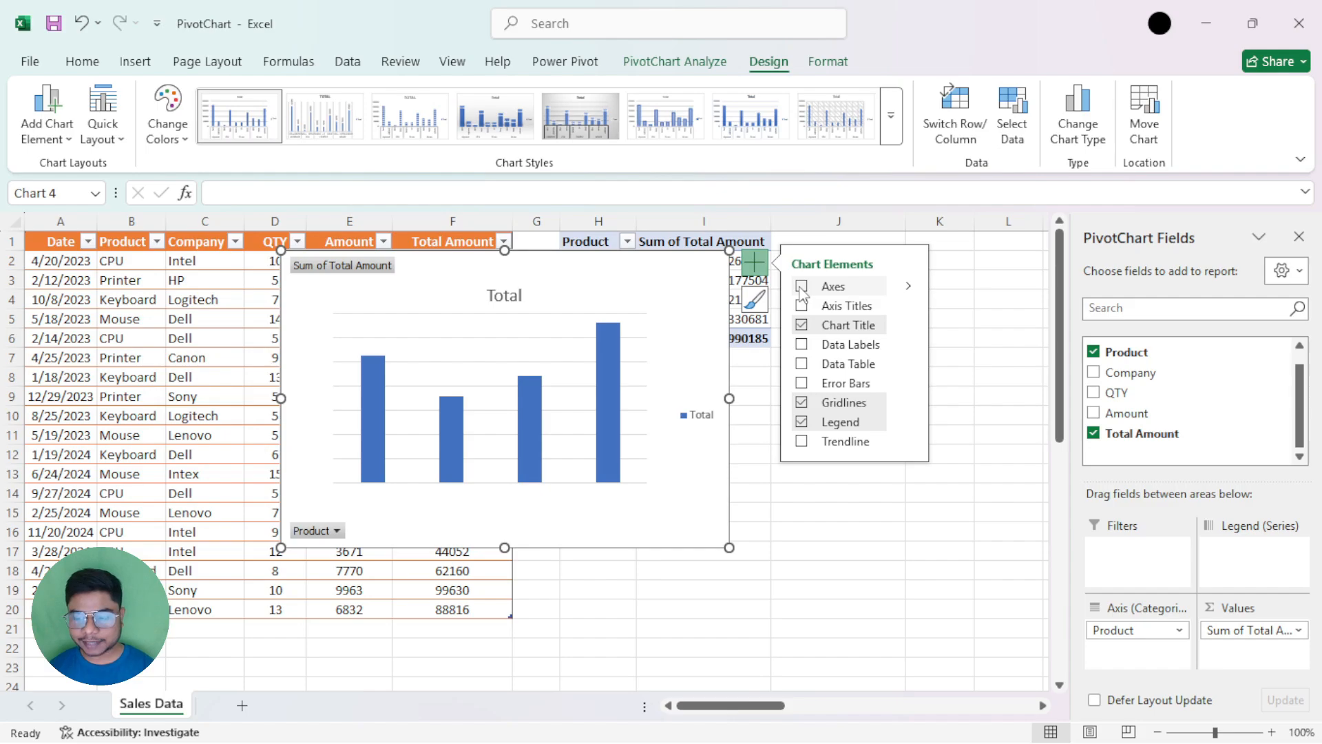
pyautogui.click(803, 288)
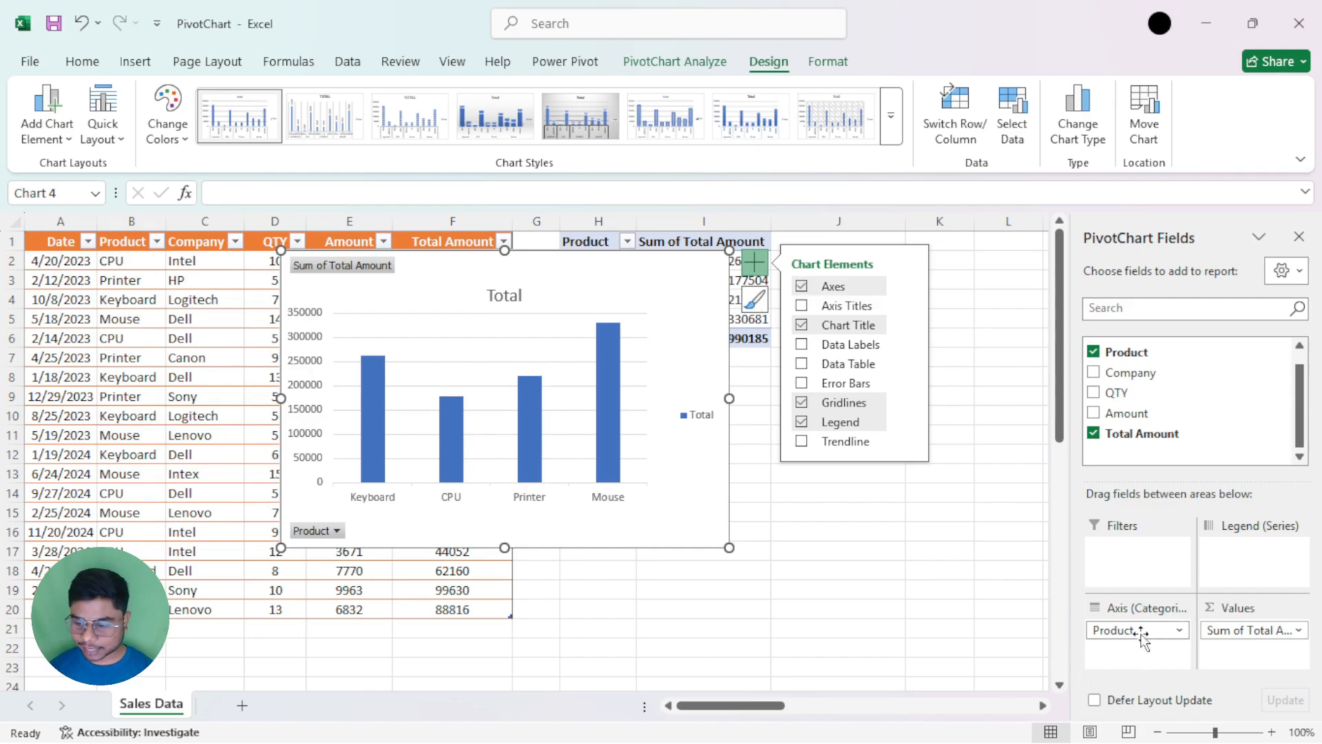
# Widen the PivotChart Fields pane, and hide and restore the chart's axes once more.
pyautogui.moveTo(1071, 462); pyautogui.dragTo(1014, 463)
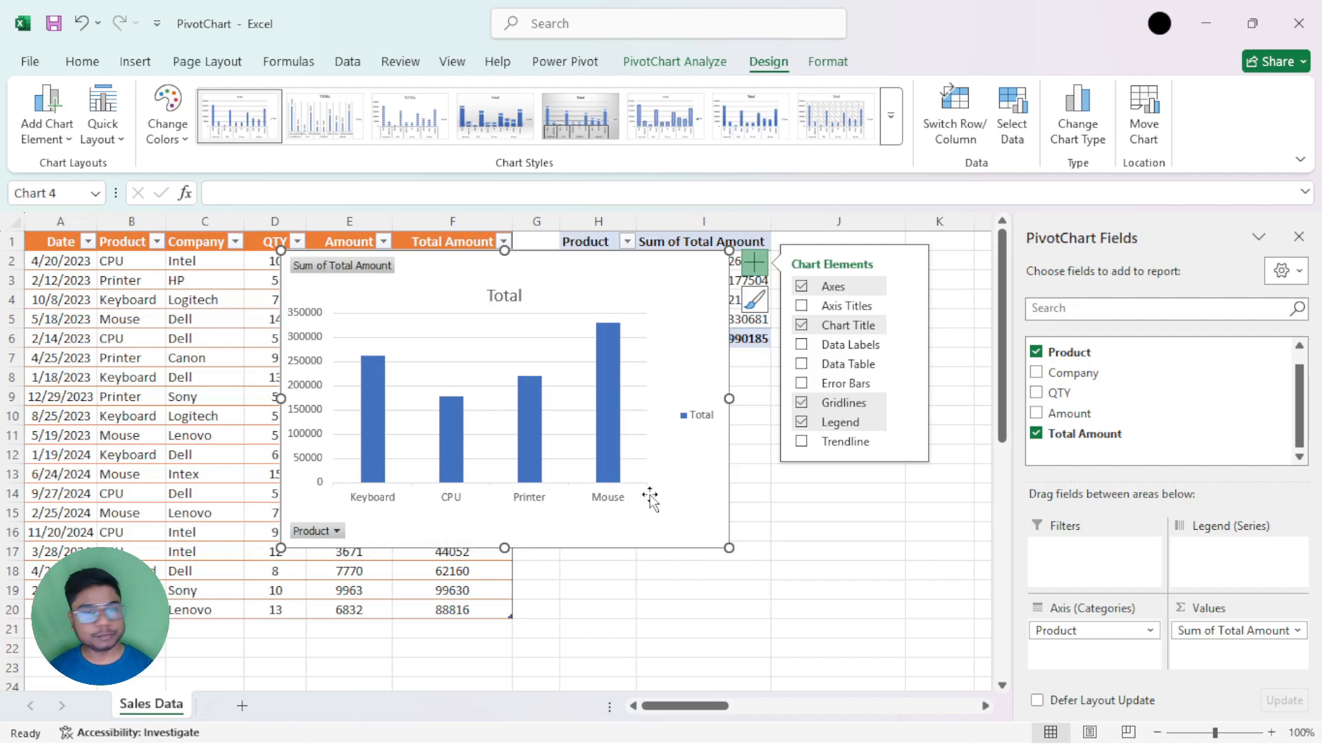
pyautogui.click(803, 287)
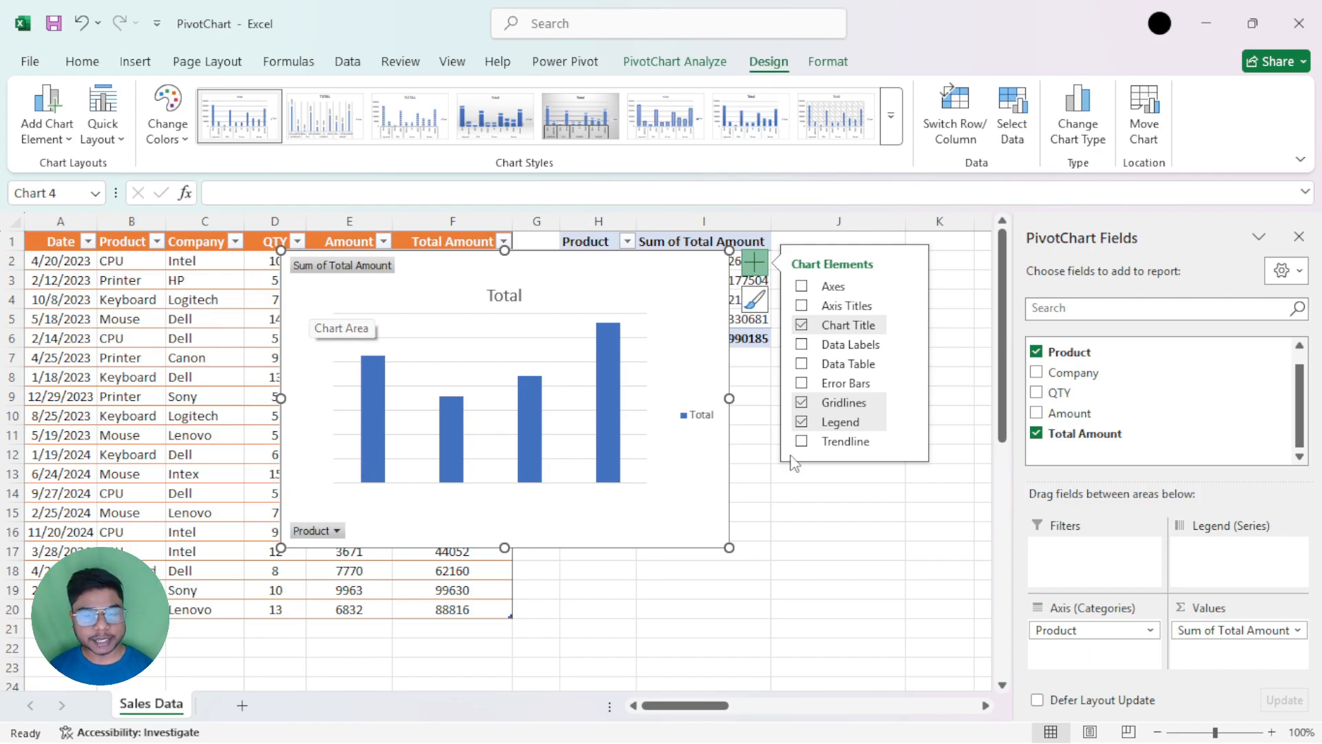
pyautogui.click(802, 287)
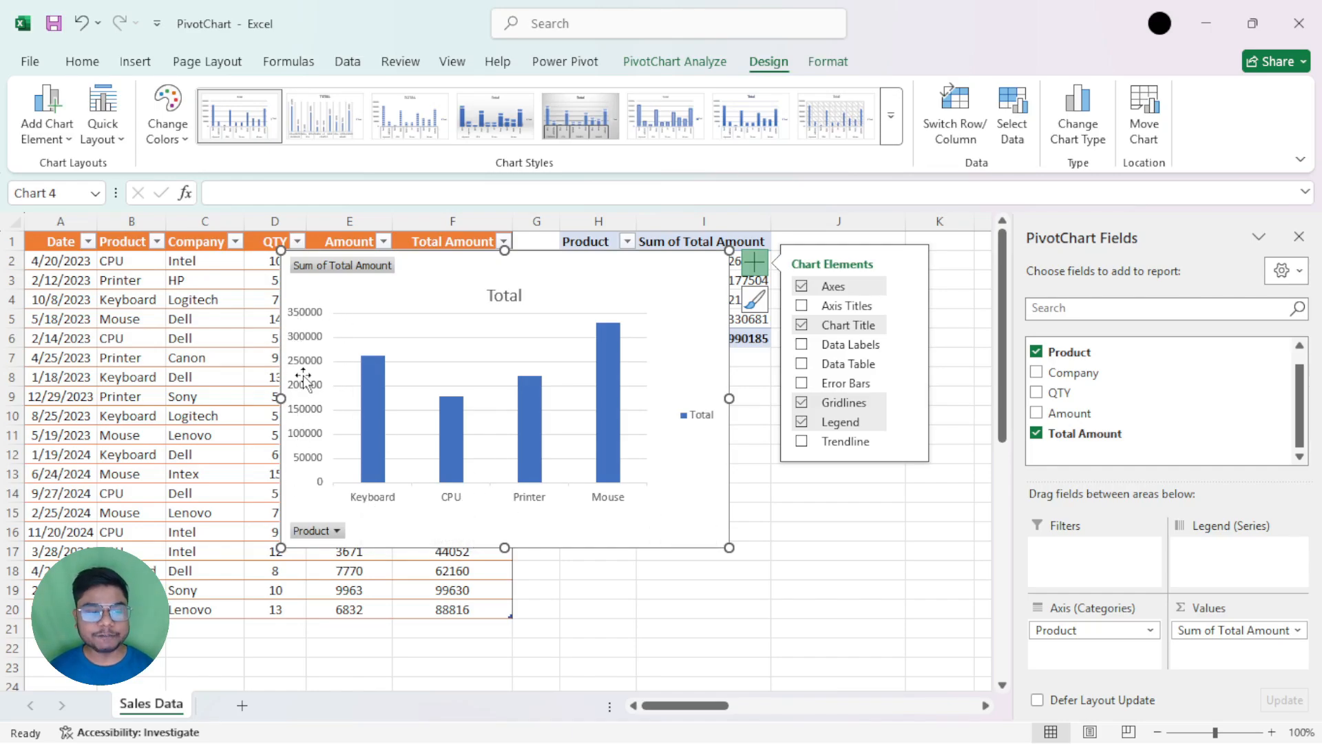
# Select the chart's Total series, and turn the Primary Horizontal and Primary Vertical axes off and back on.
pyautogui.moveTo(369, 420)
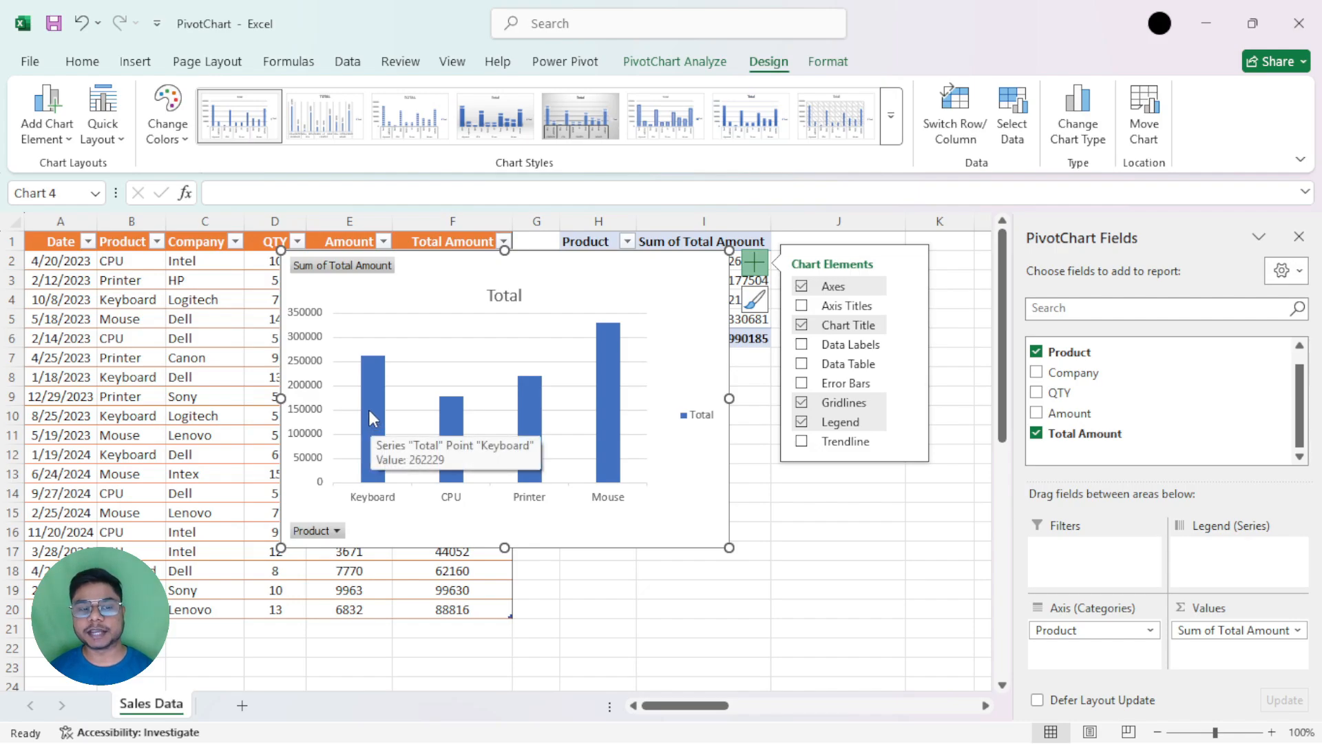
pyautogui.click(367, 393)
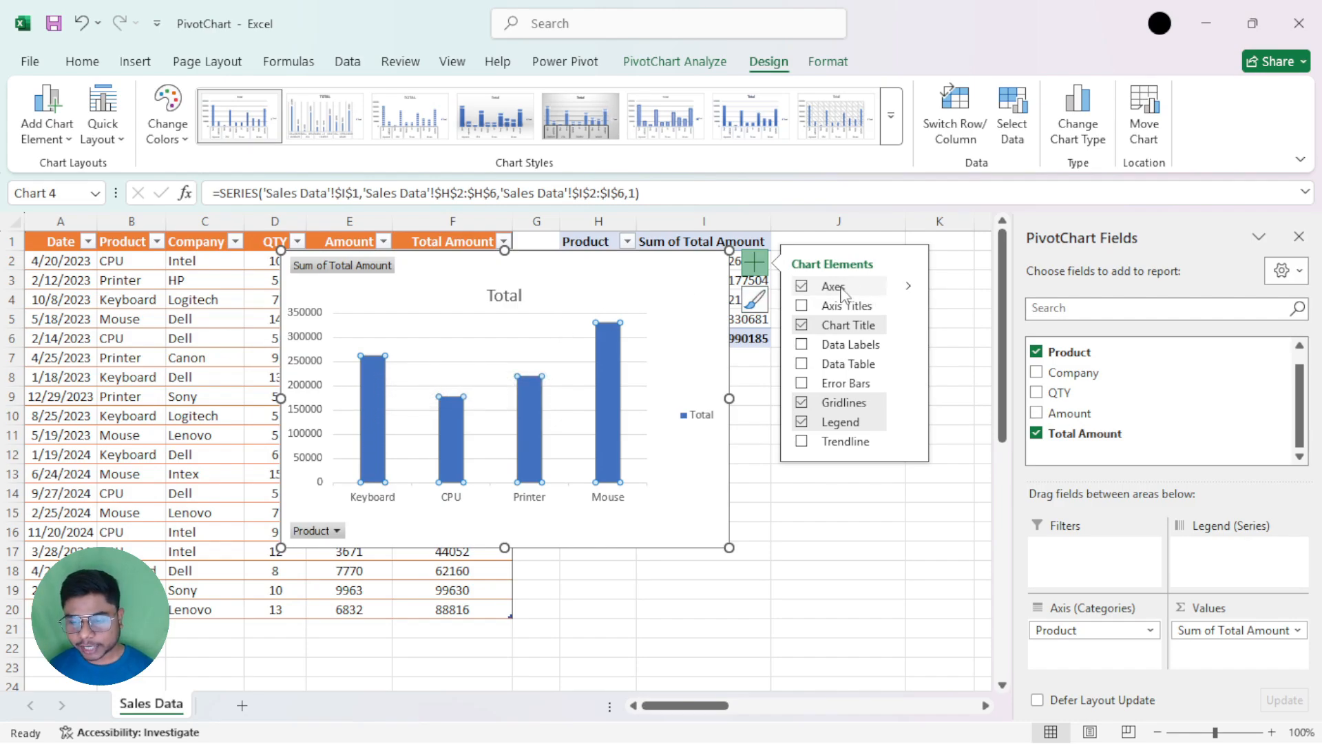
pyautogui.click(909, 288)
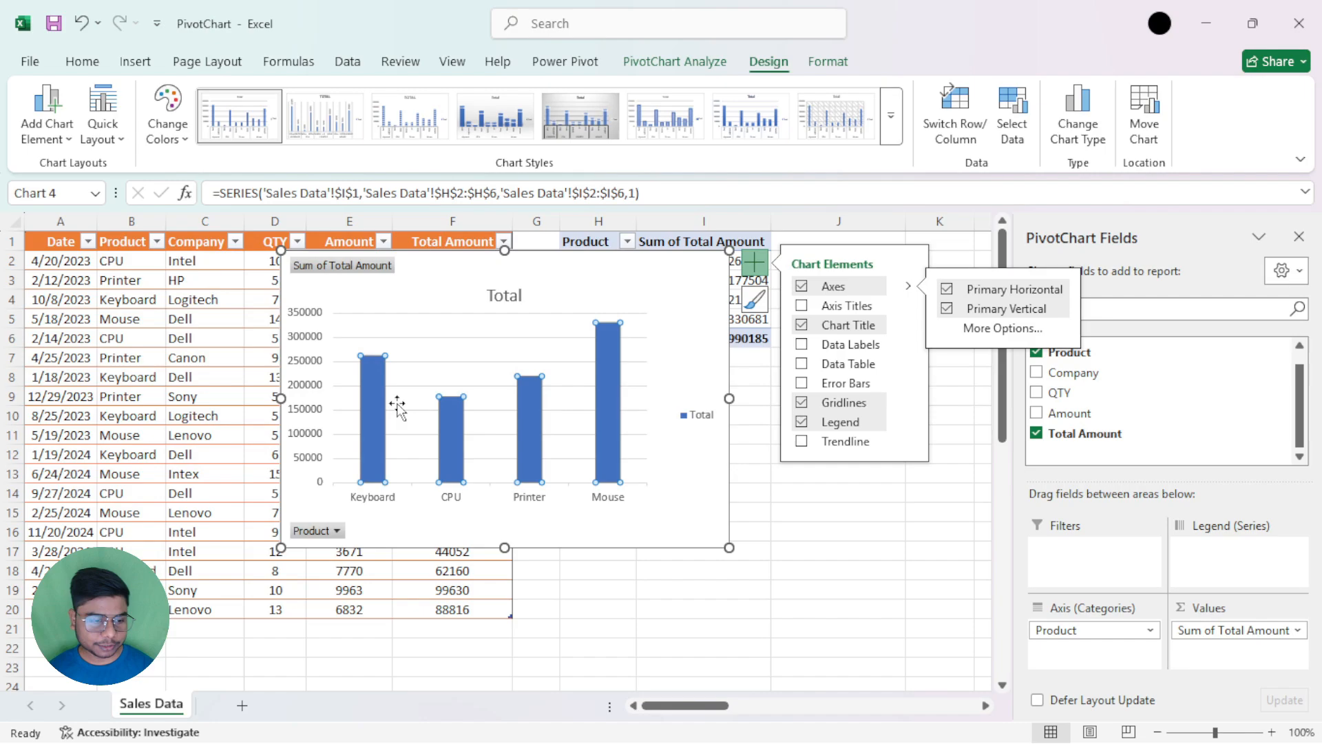
pyautogui.click(949, 291)
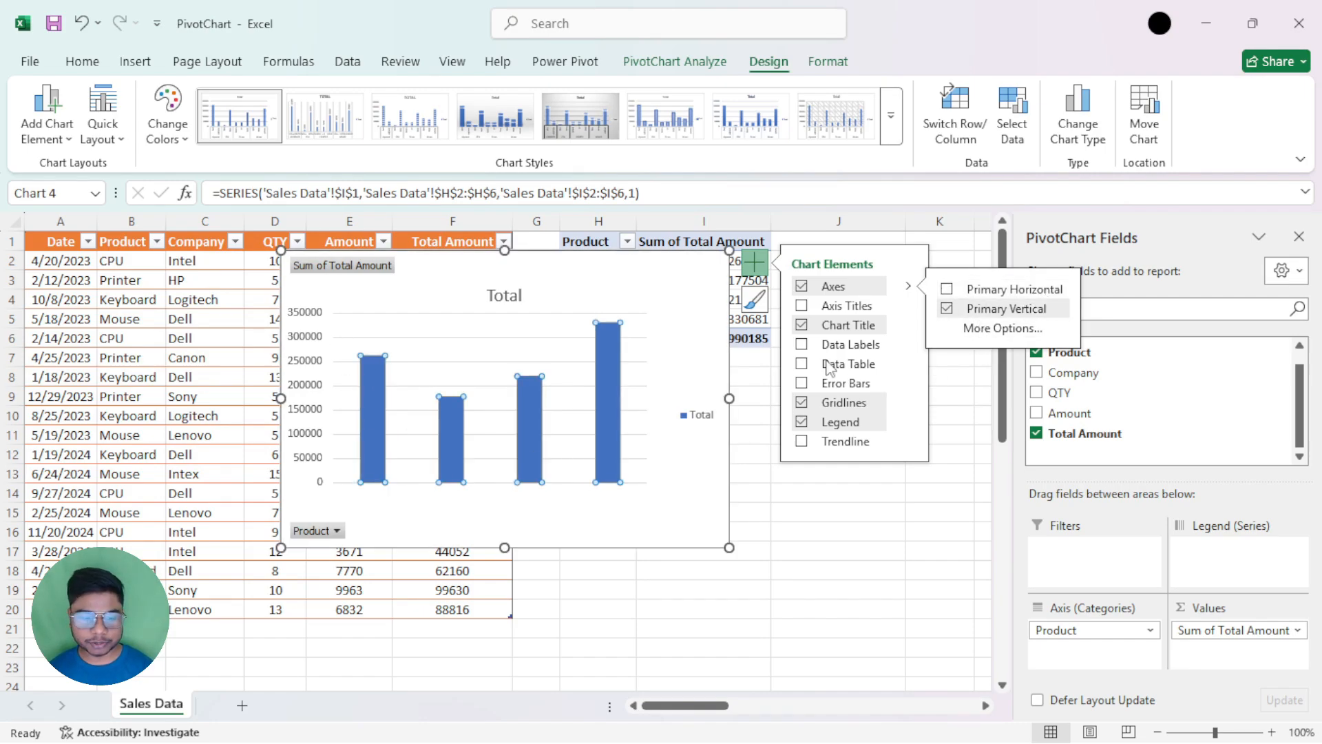
pyautogui.click(948, 309)
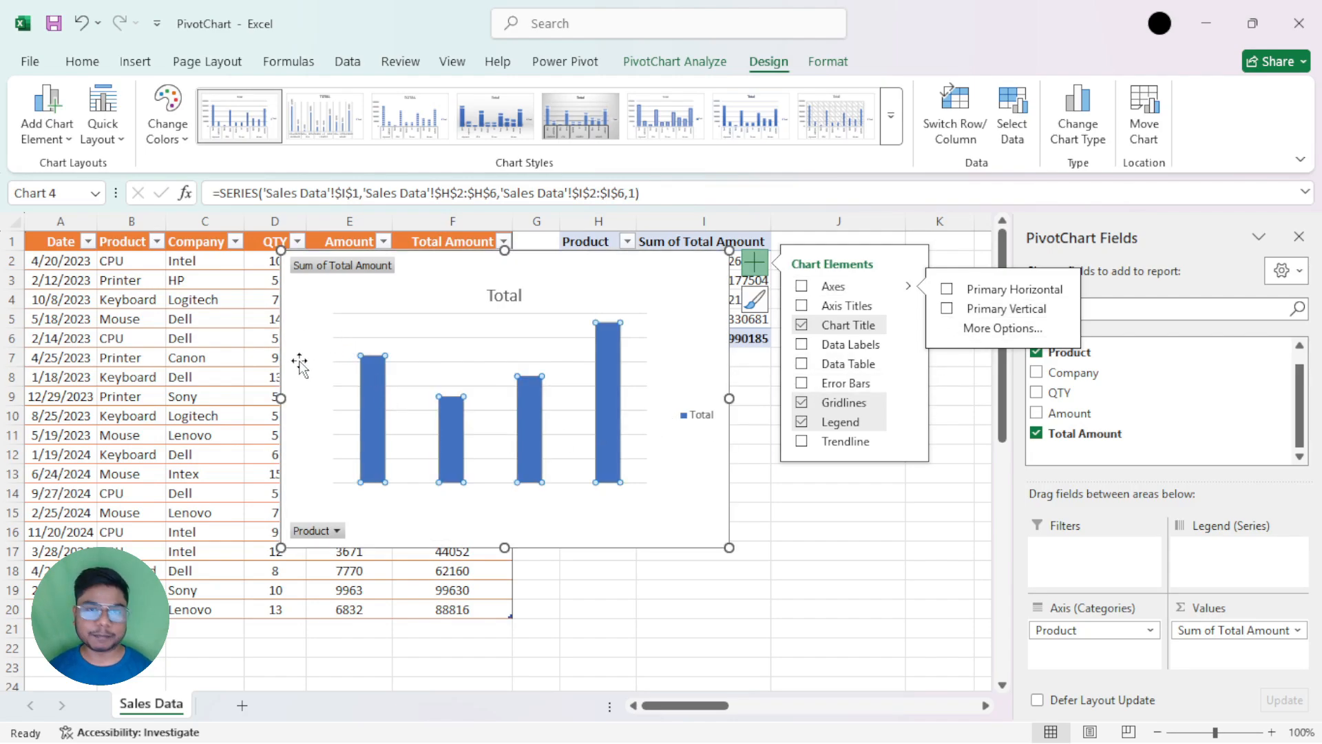
pyautogui.click(948, 290)
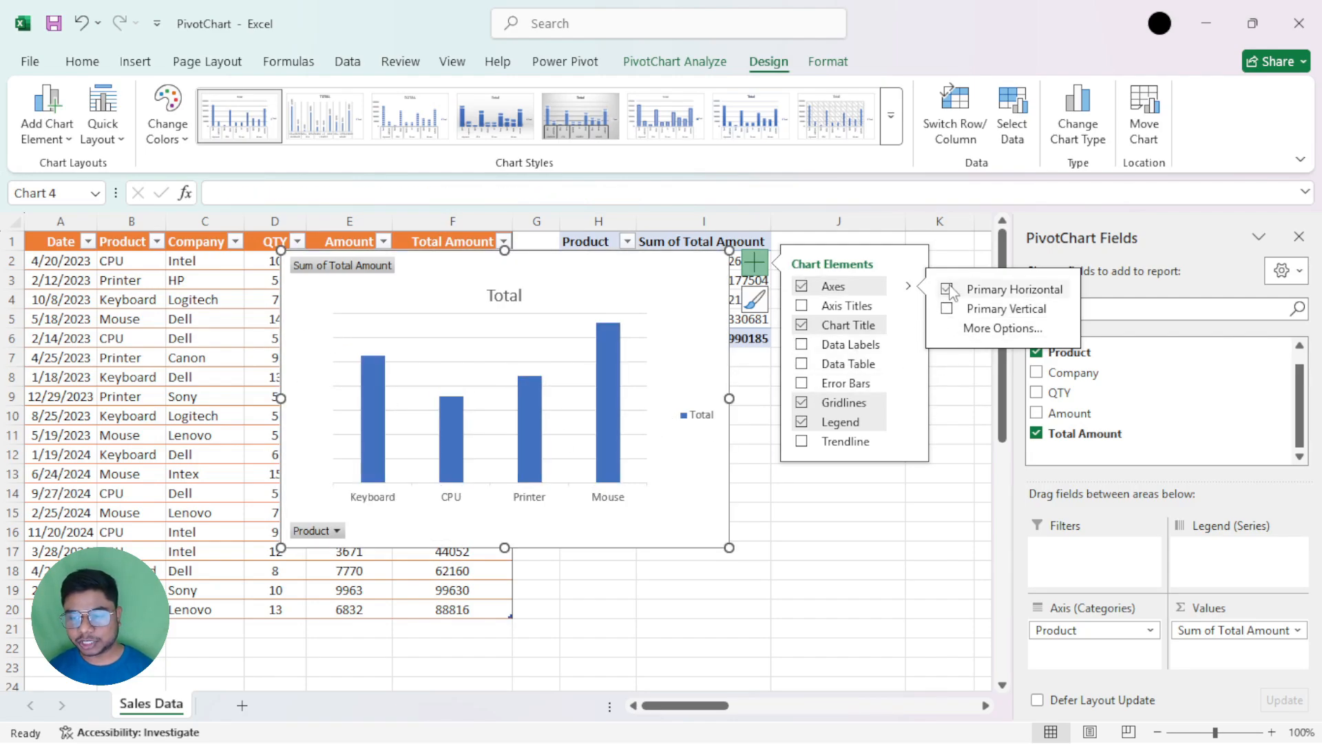
pyautogui.click(948, 309)
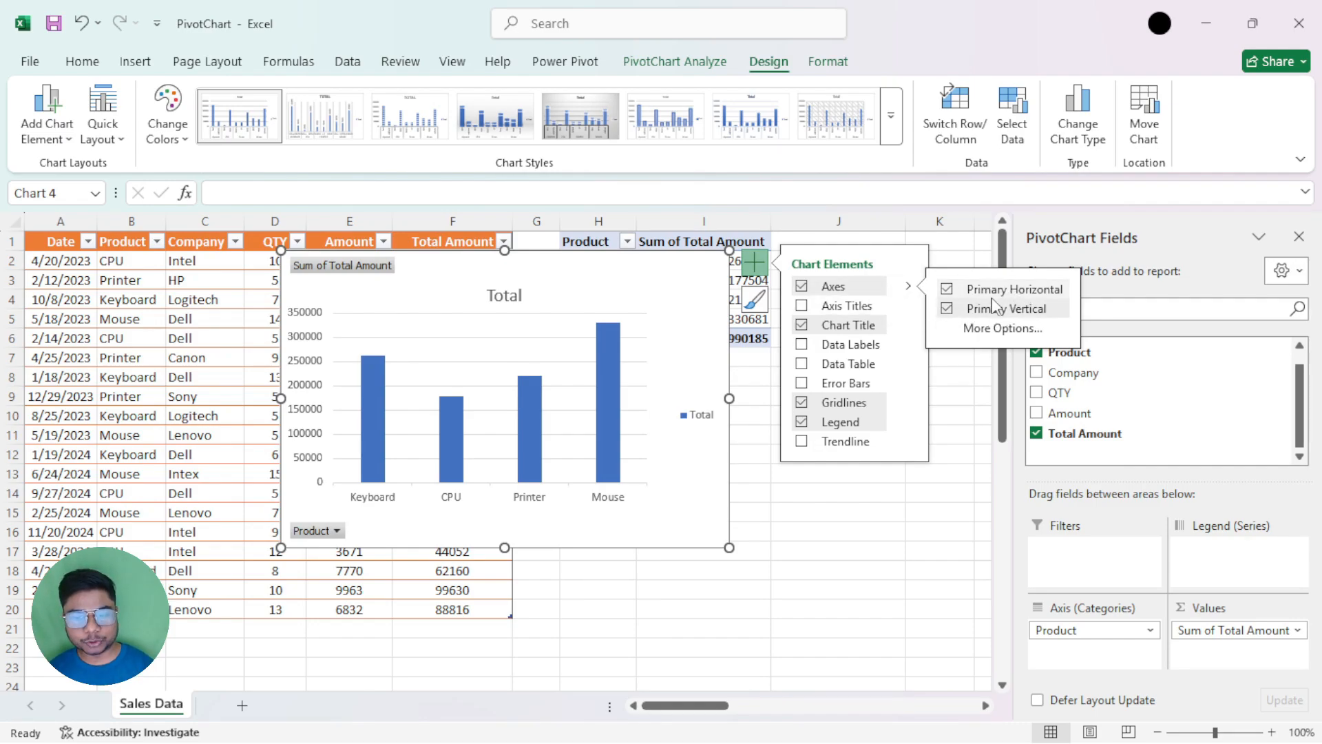
# Add axis titles to the PivotChart, and adjust the chart size and plot area so the vertical title clears the axis numbers.
pyautogui.click(805, 307)
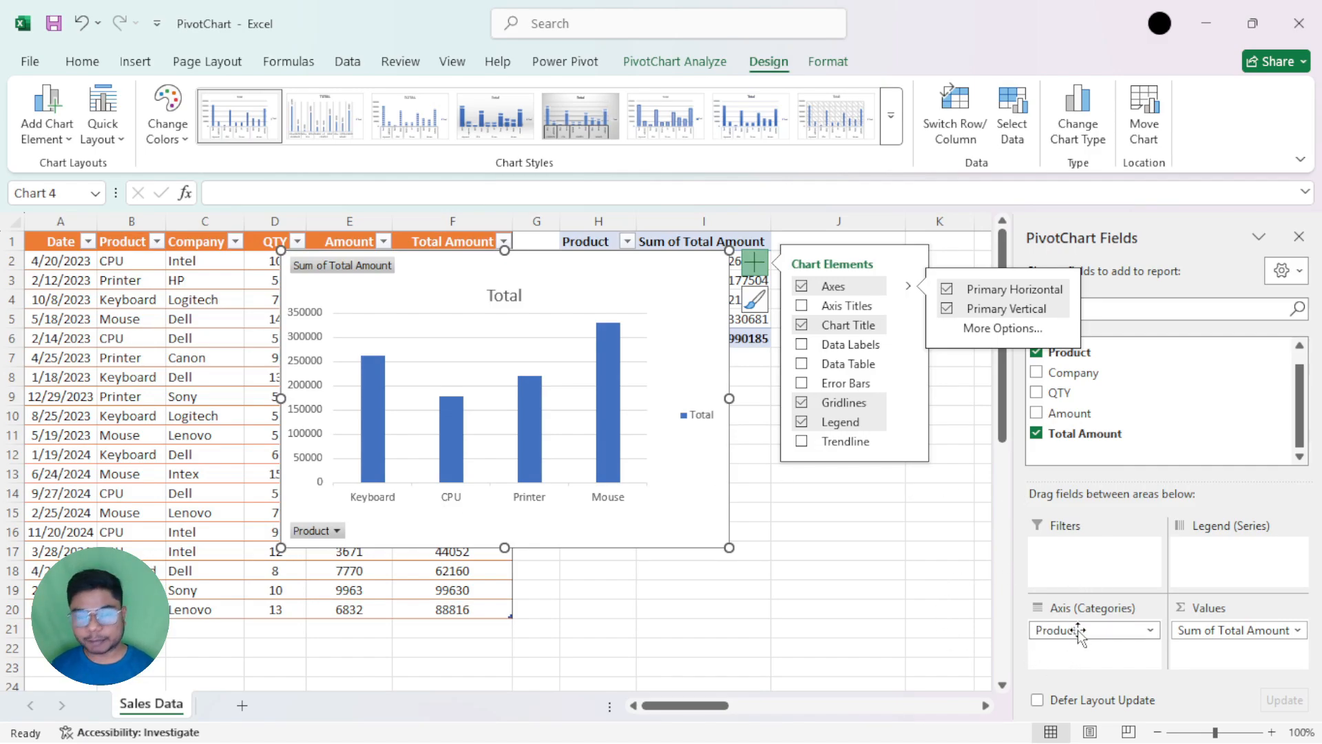
pyautogui.click(803, 307)
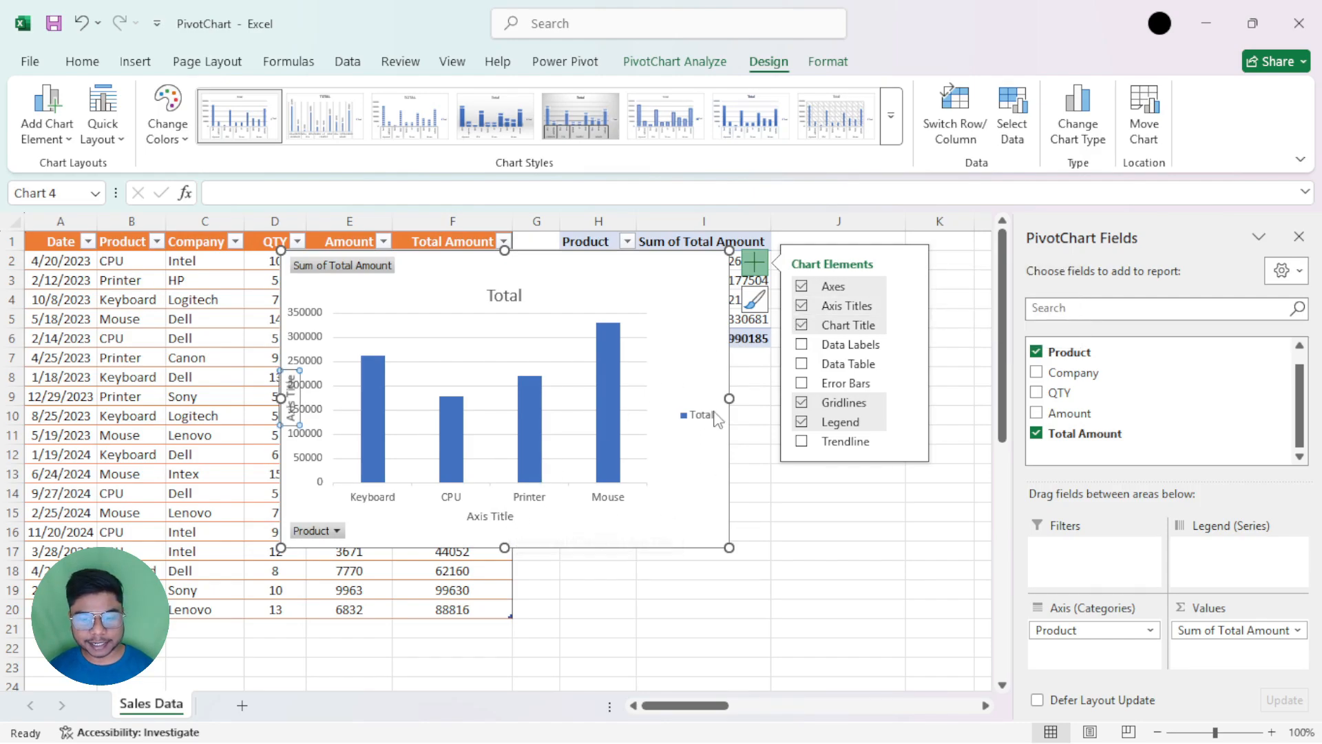
pyautogui.moveTo(728, 398); pyautogui.dragTo(797, 398)
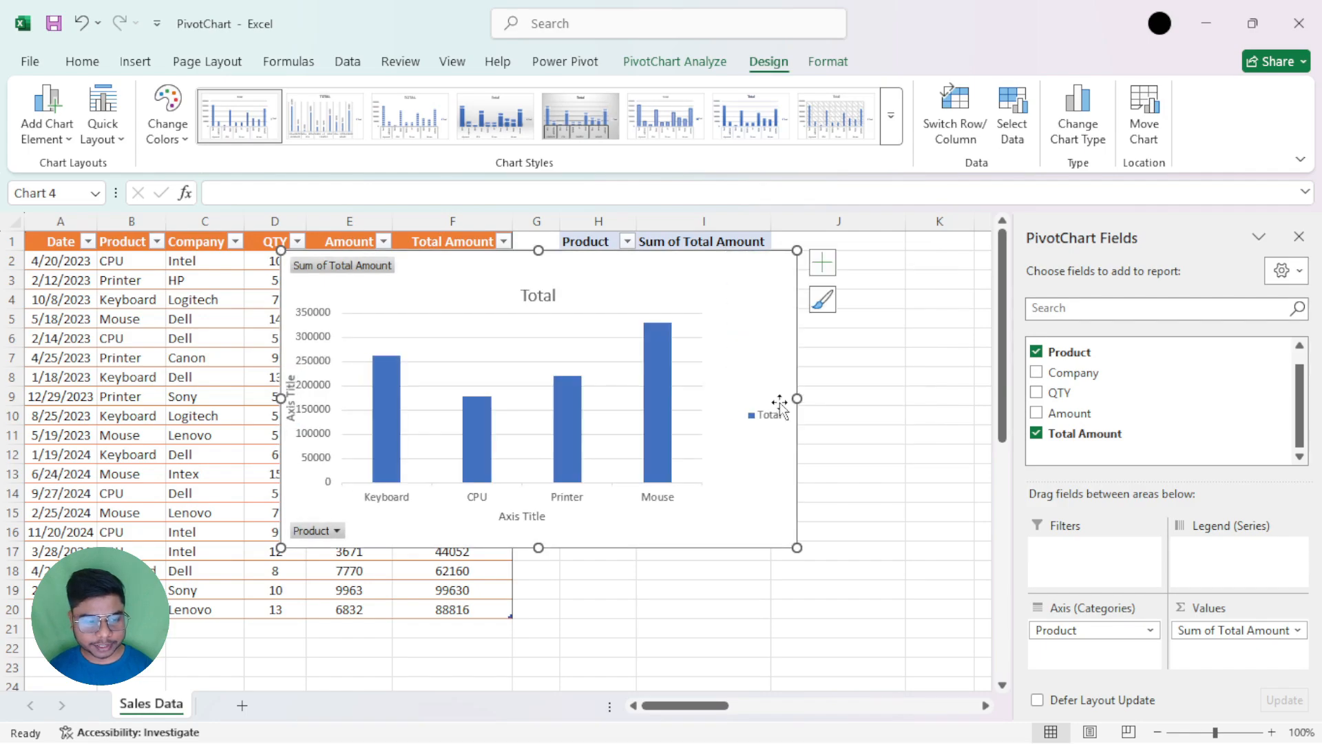
pyautogui.moveTo(281, 398); pyautogui.dragTo(242, 398)
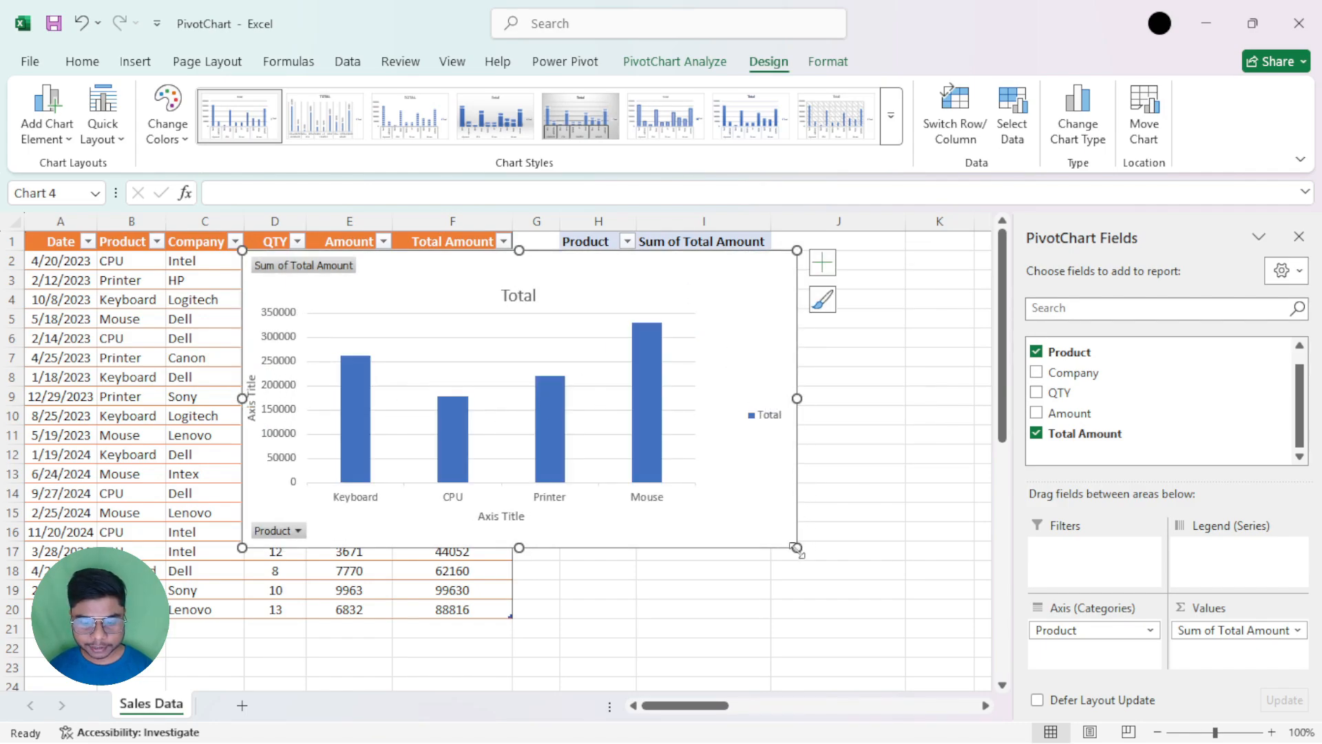
pyautogui.moveTo(797, 547); pyautogui.dragTo(801, 598)
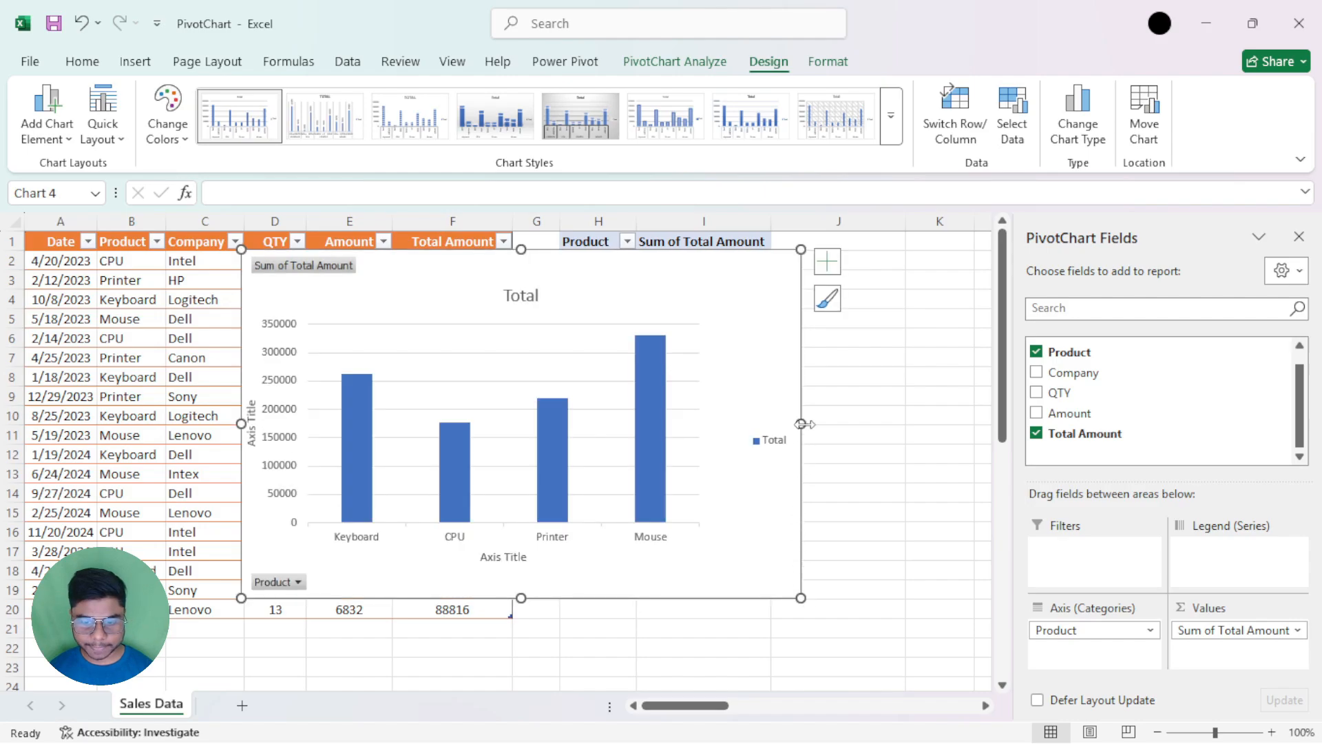
pyautogui.moveTo(801, 423); pyautogui.dragTo(847, 424)
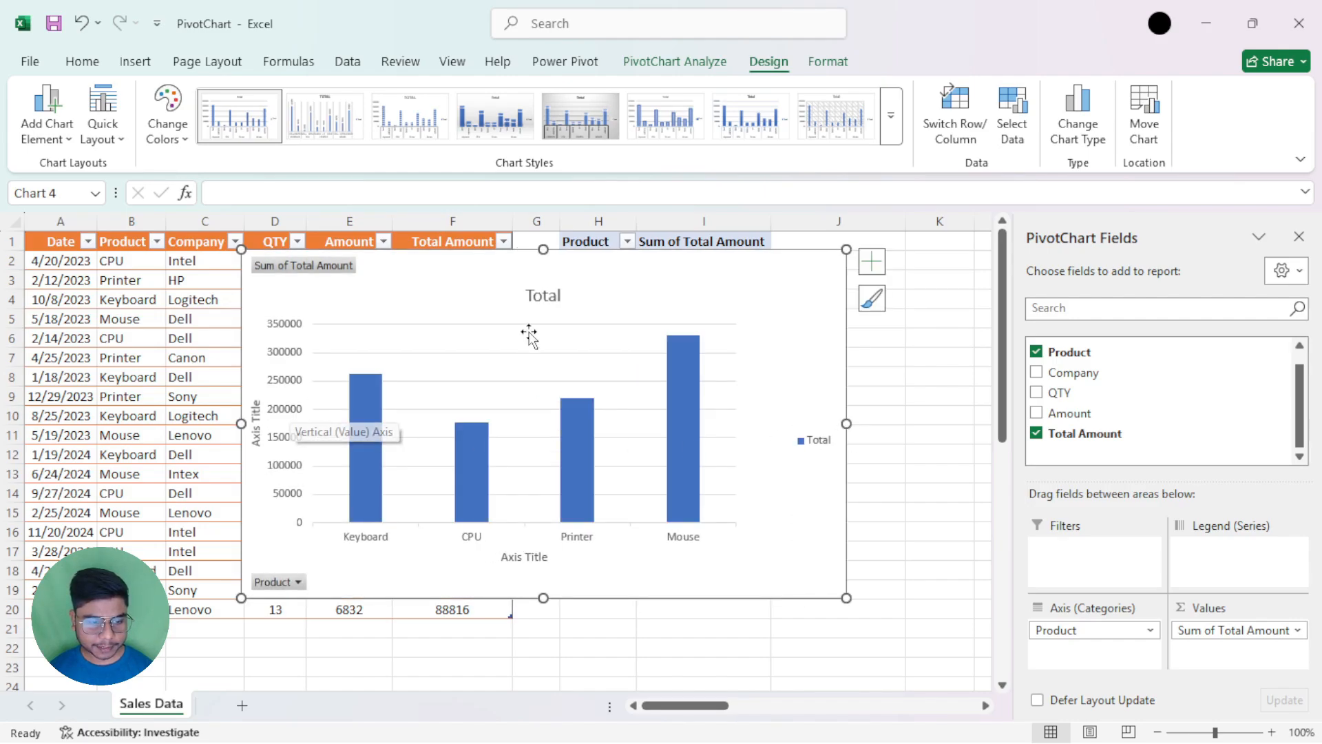
pyautogui.moveTo(534, 337)
pyautogui.mouseDown()
pyautogui.moveTo(564, 342)
pyautogui.moveTo(508, 363)
pyautogui.moveTo(556, 347)
pyautogui.mouseUp()
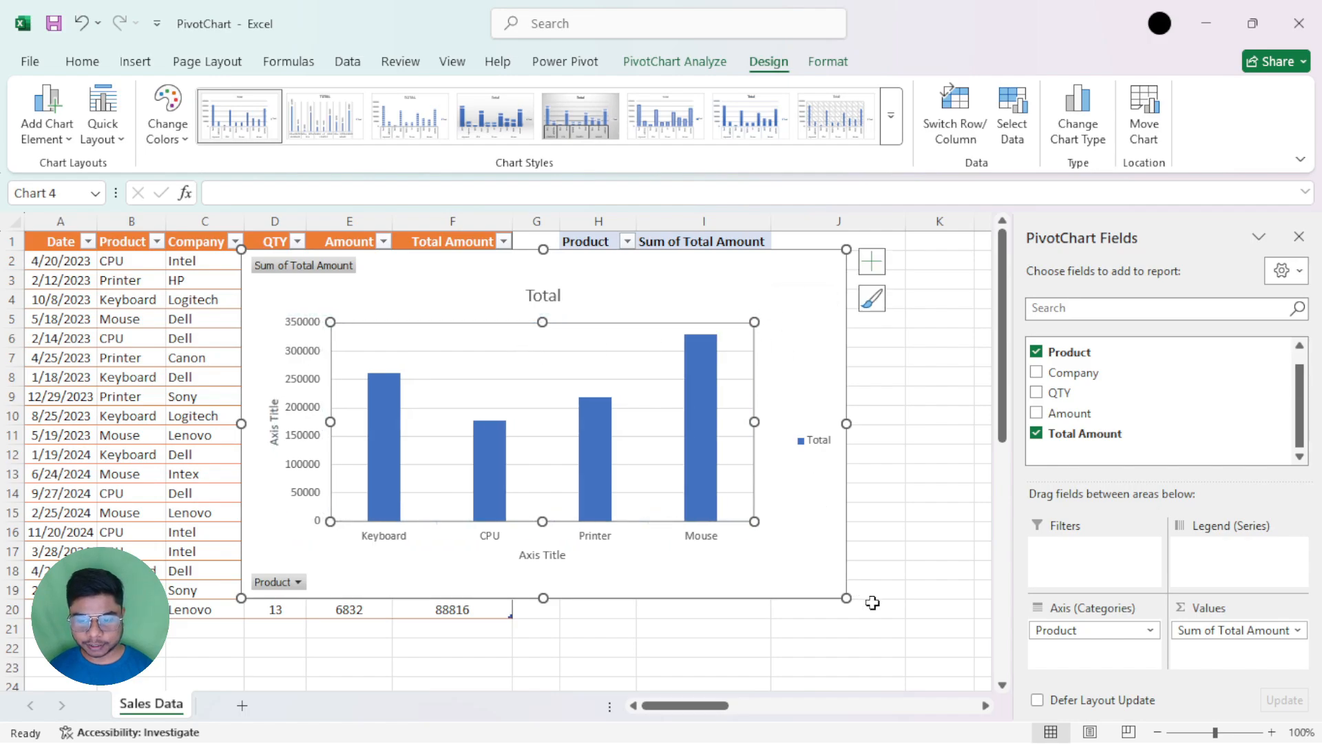
pyautogui.moveTo(848, 604); pyautogui.dragTo(804, 543)
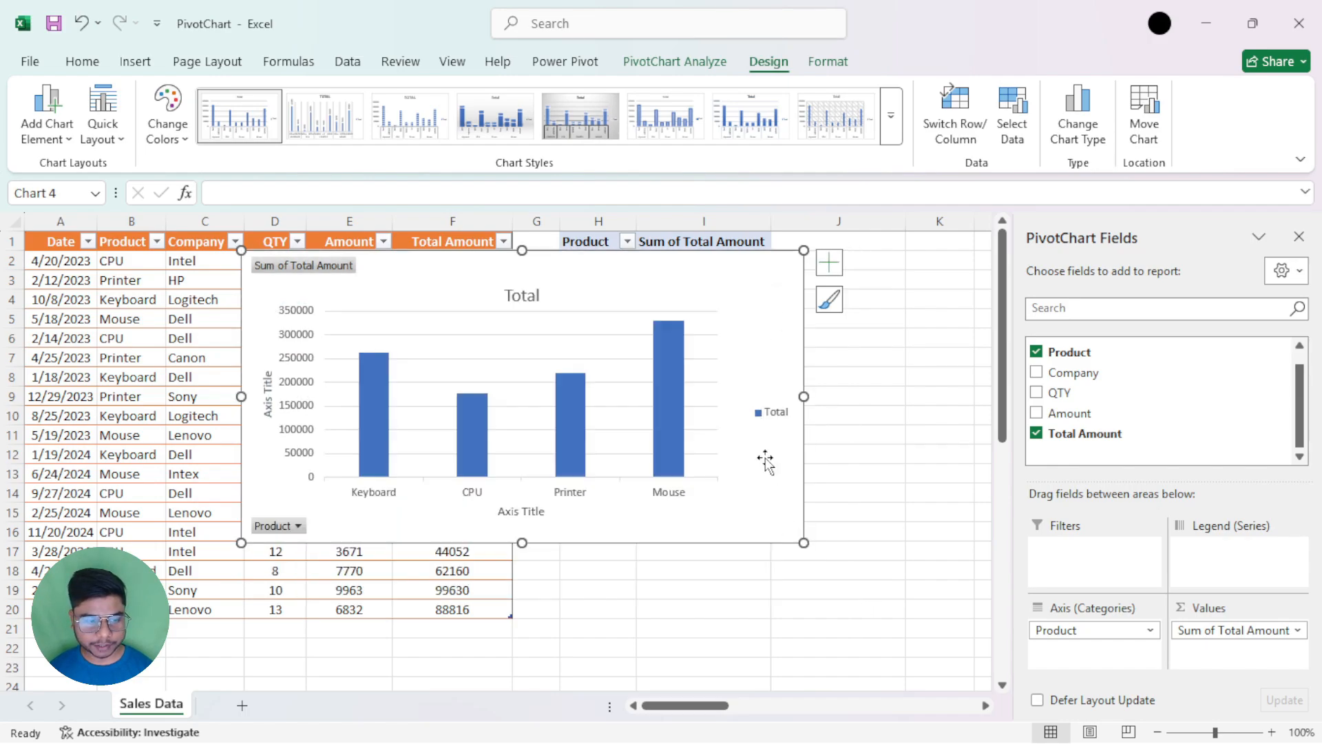
pyautogui.moveTo(803, 397); pyautogui.dragTo(770, 397)
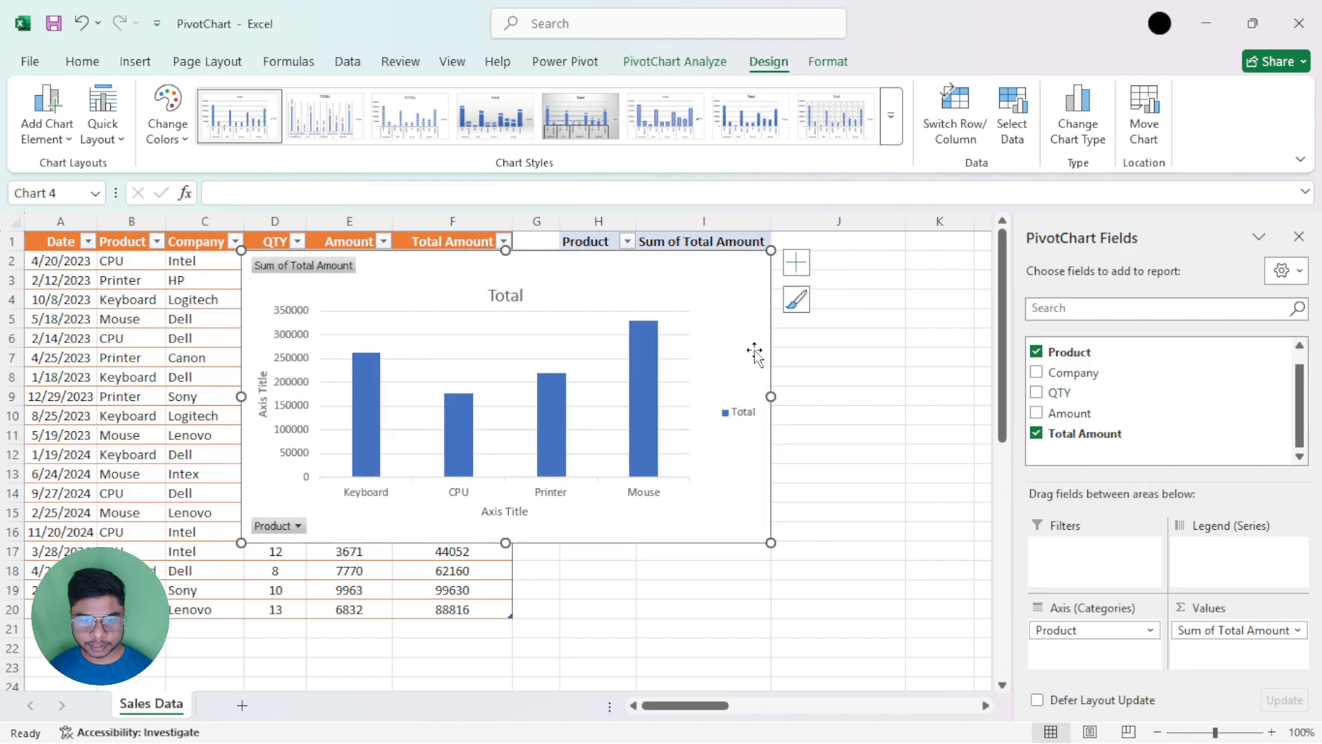
# Check the Axis Titles options and change the PivotChart's horizontal axis title to "Product".
pyautogui.click(797, 262)
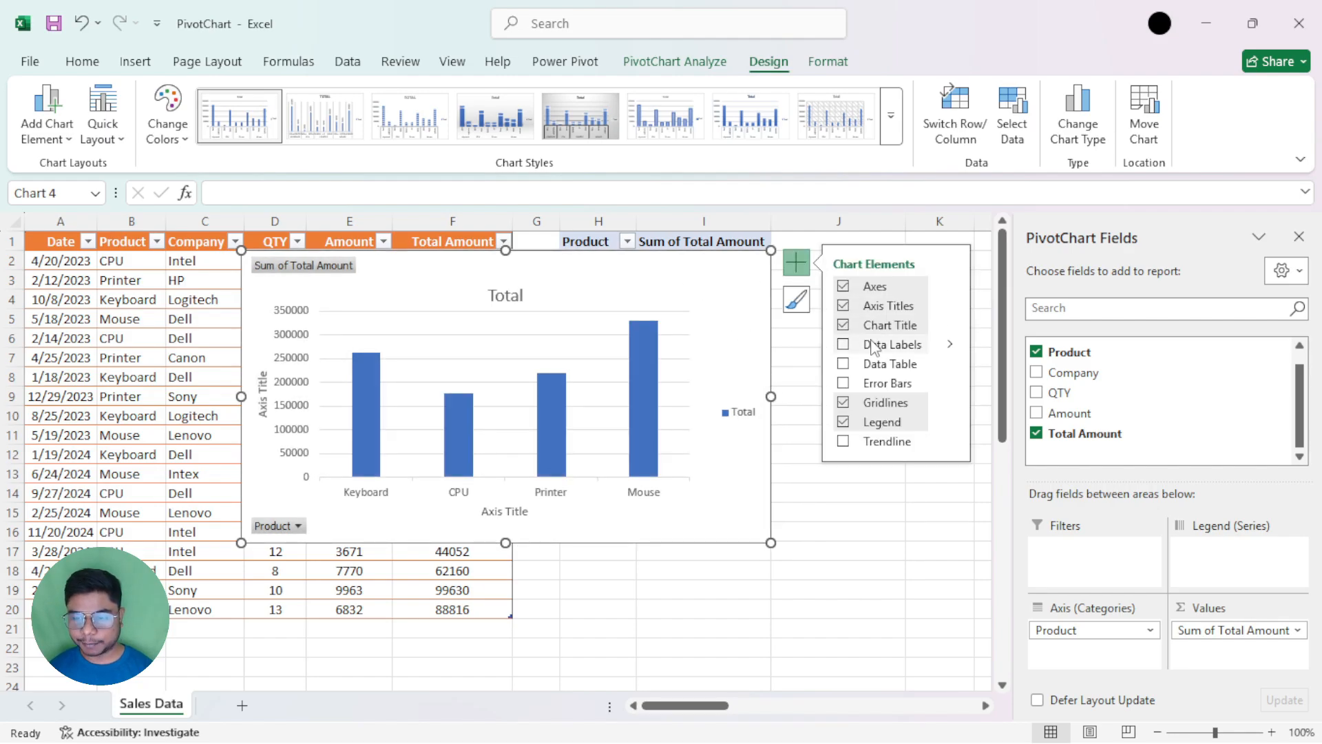
pyautogui.click(951, 307)
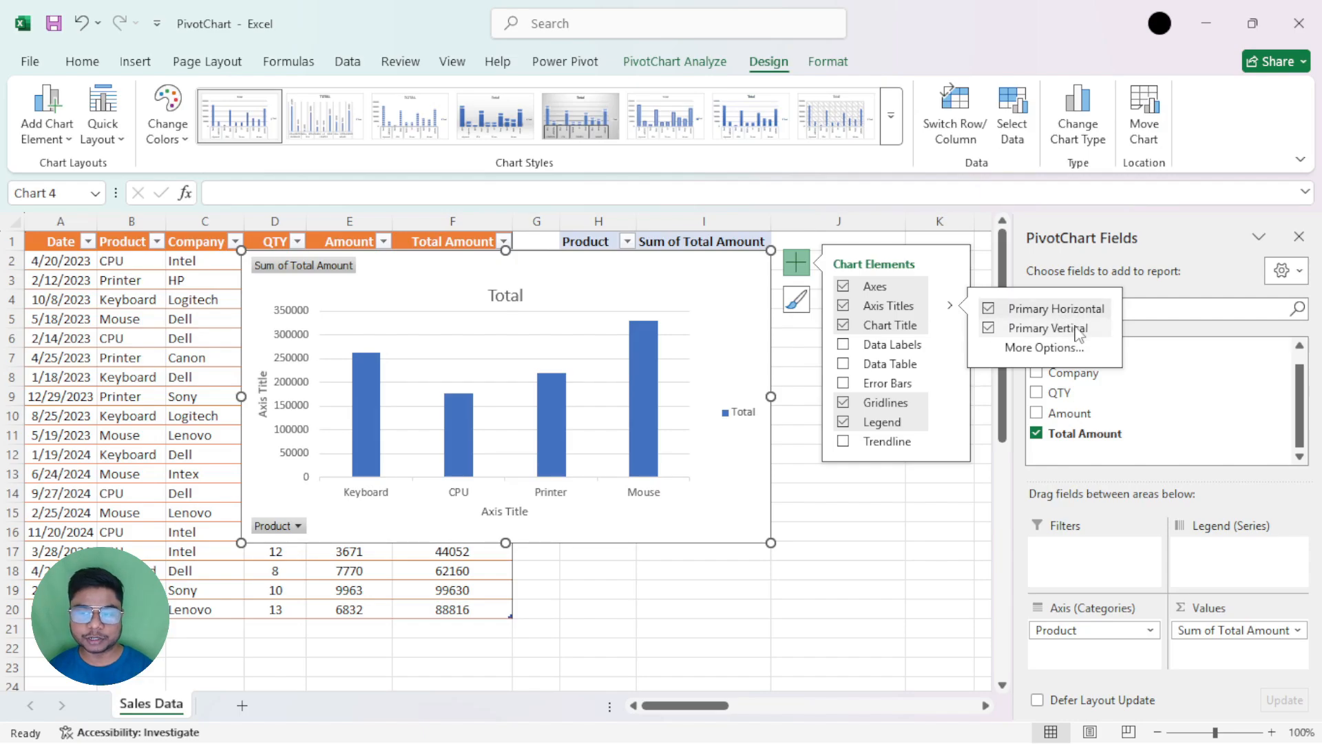
pyautogui.click(515, 512)
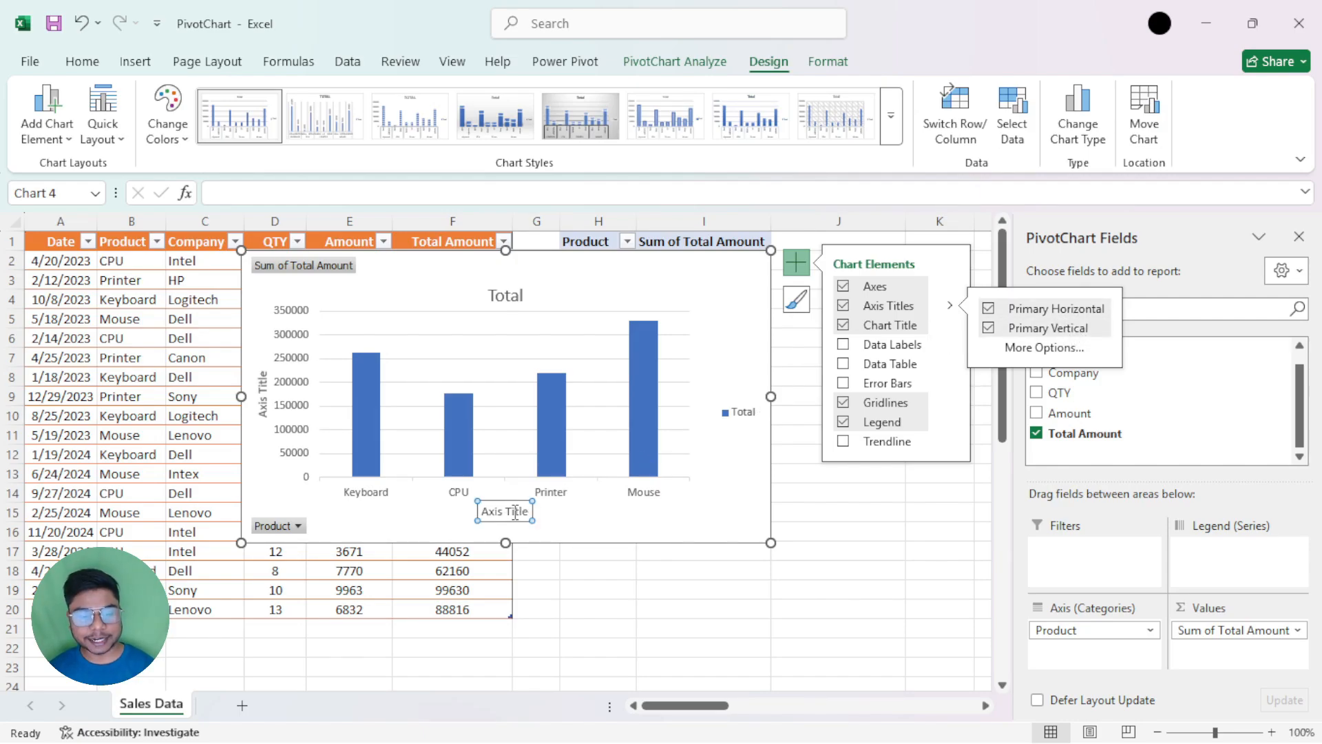
pyautogui.click(516, 512)
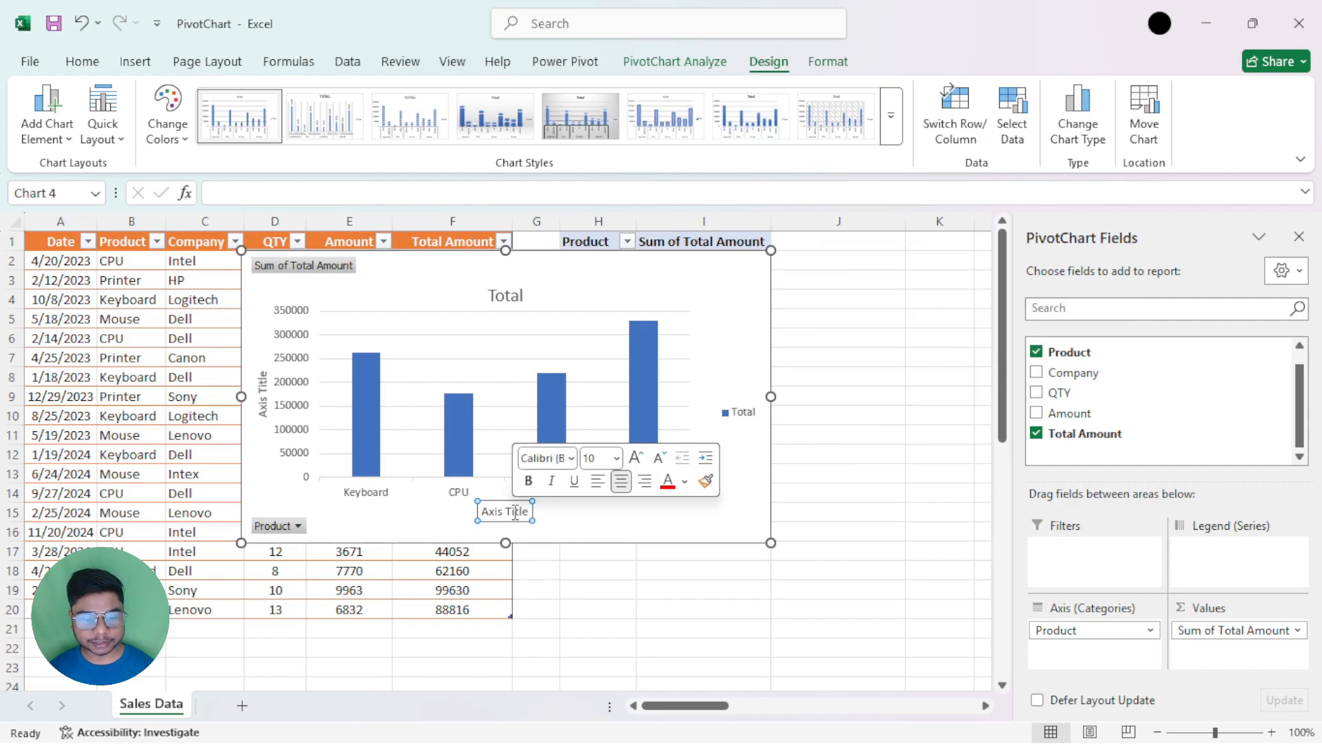
pyautogui.tripleClick(515, 511)
pyautogui.write('P')
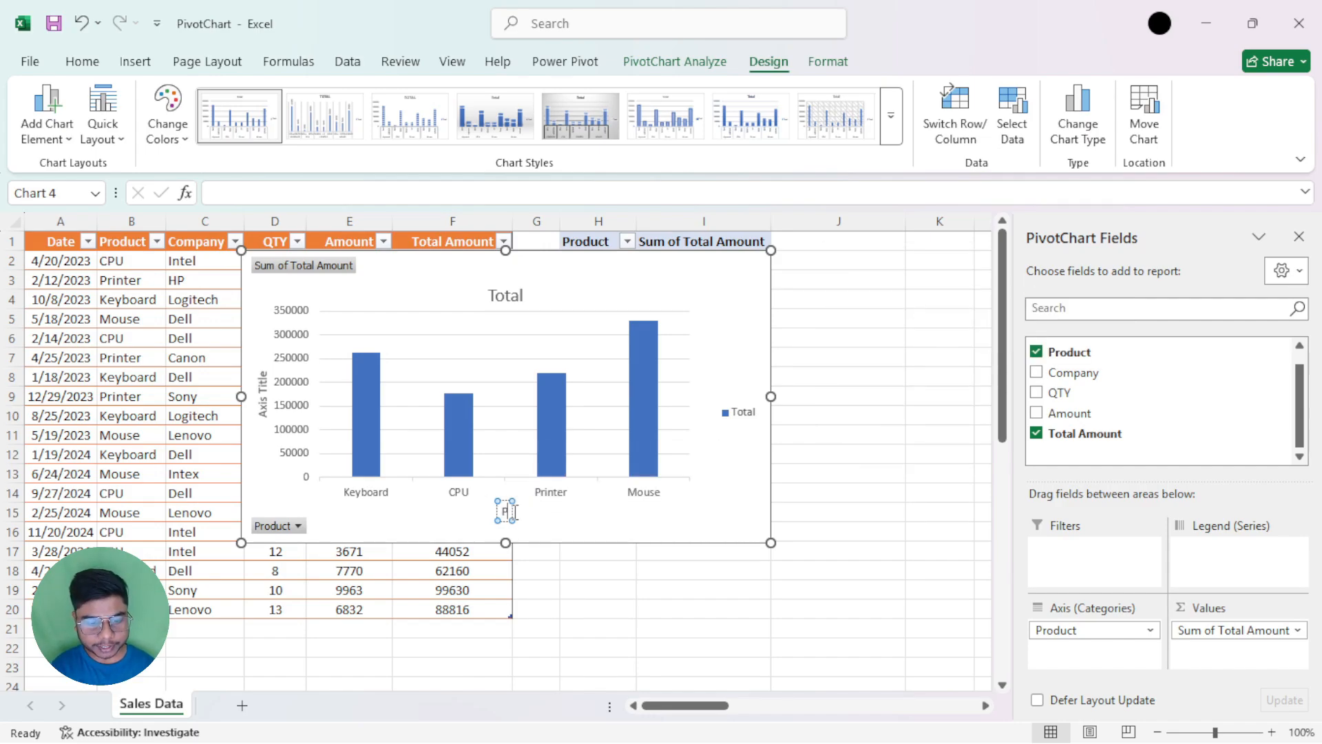
pyautogui.write('roduct')
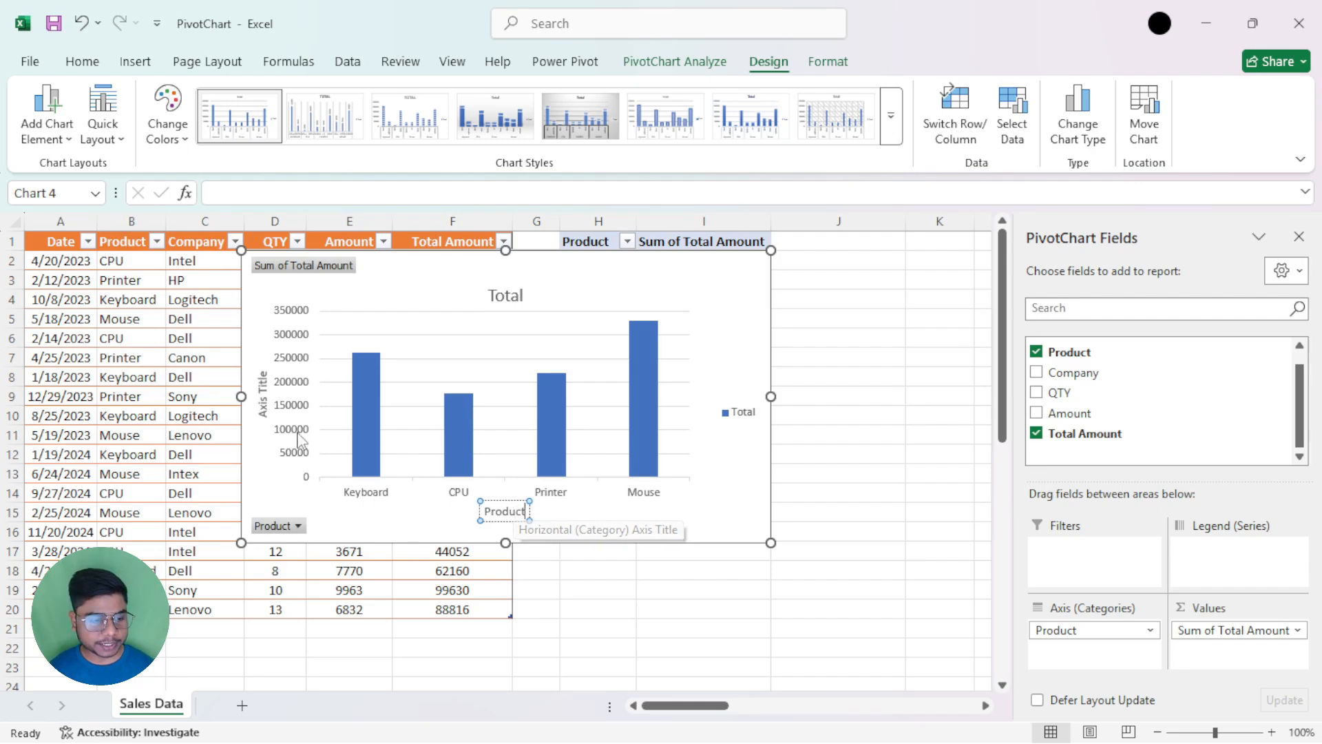
# Change the PivotChart's vertical axis title to "Amount".
pyautogui.doubleClick(264, 396)
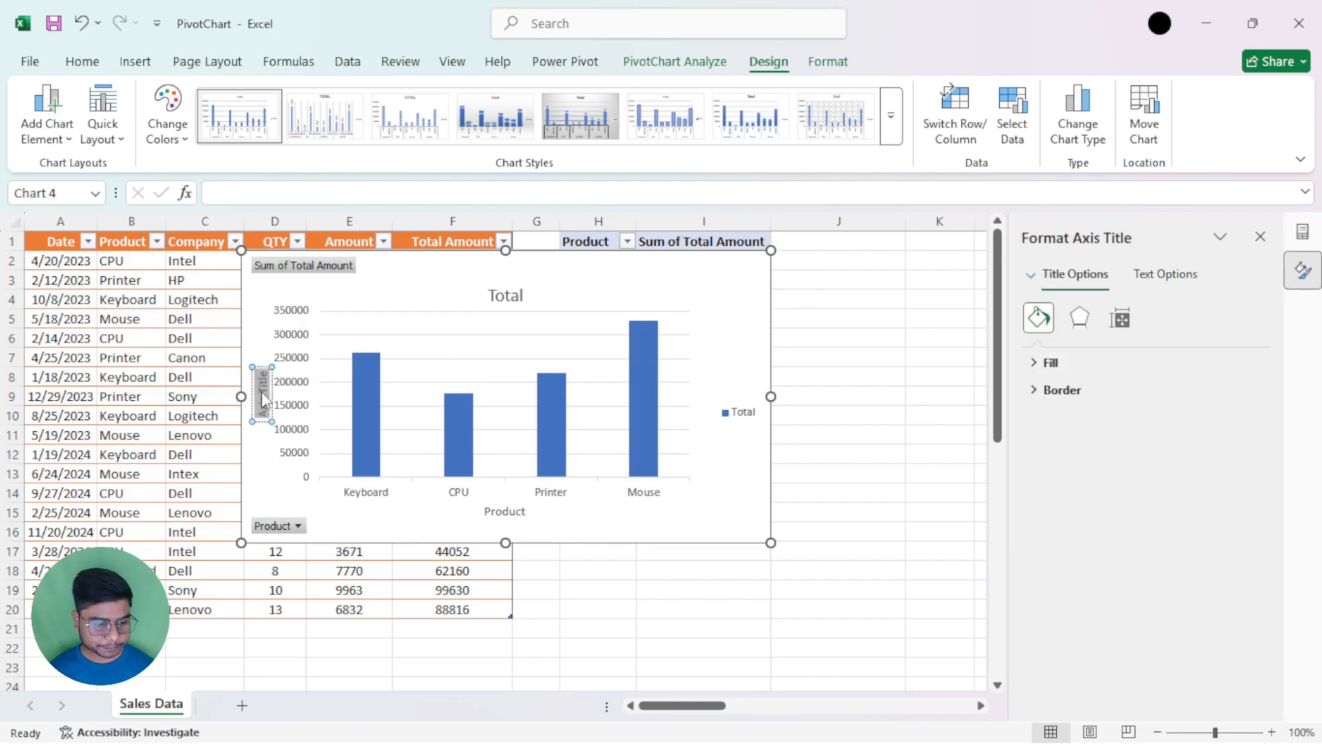
pyautogui.write('Amount')
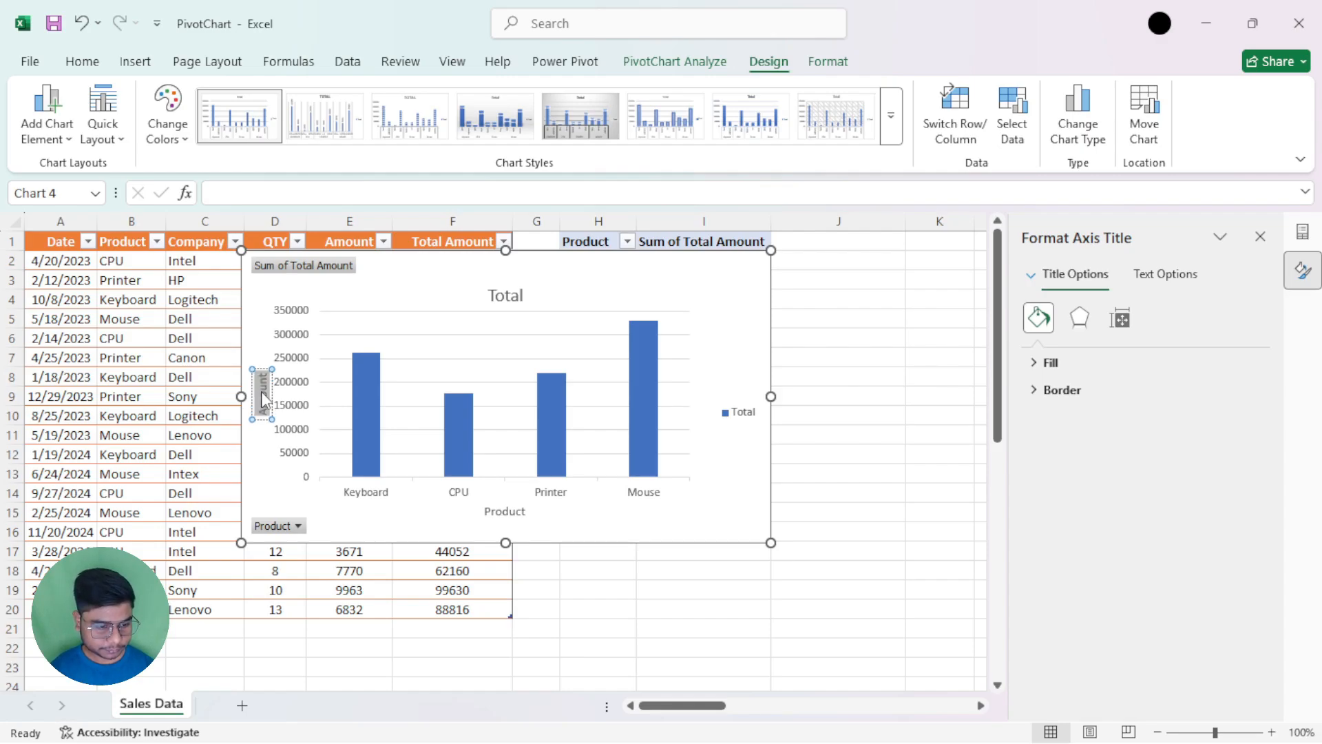
pyautogui.write('Amount')
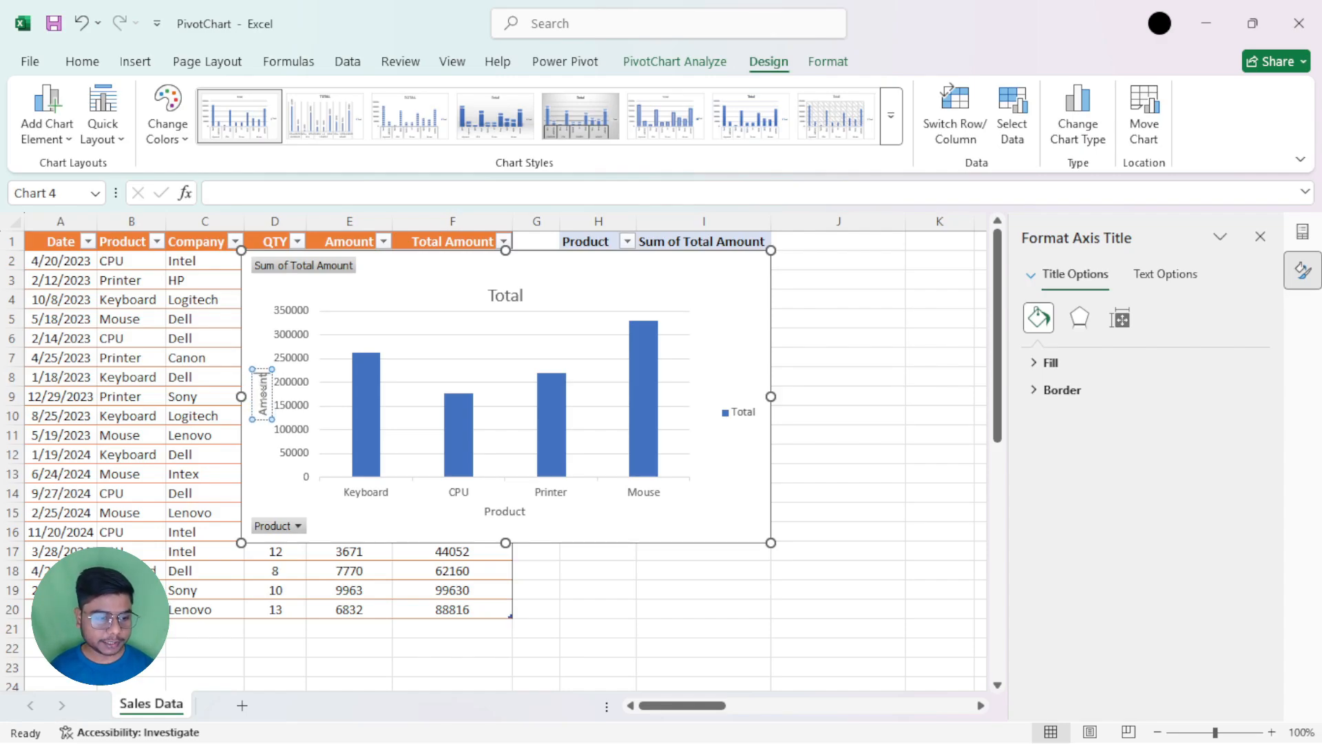
pyautogui.click(260, 458)
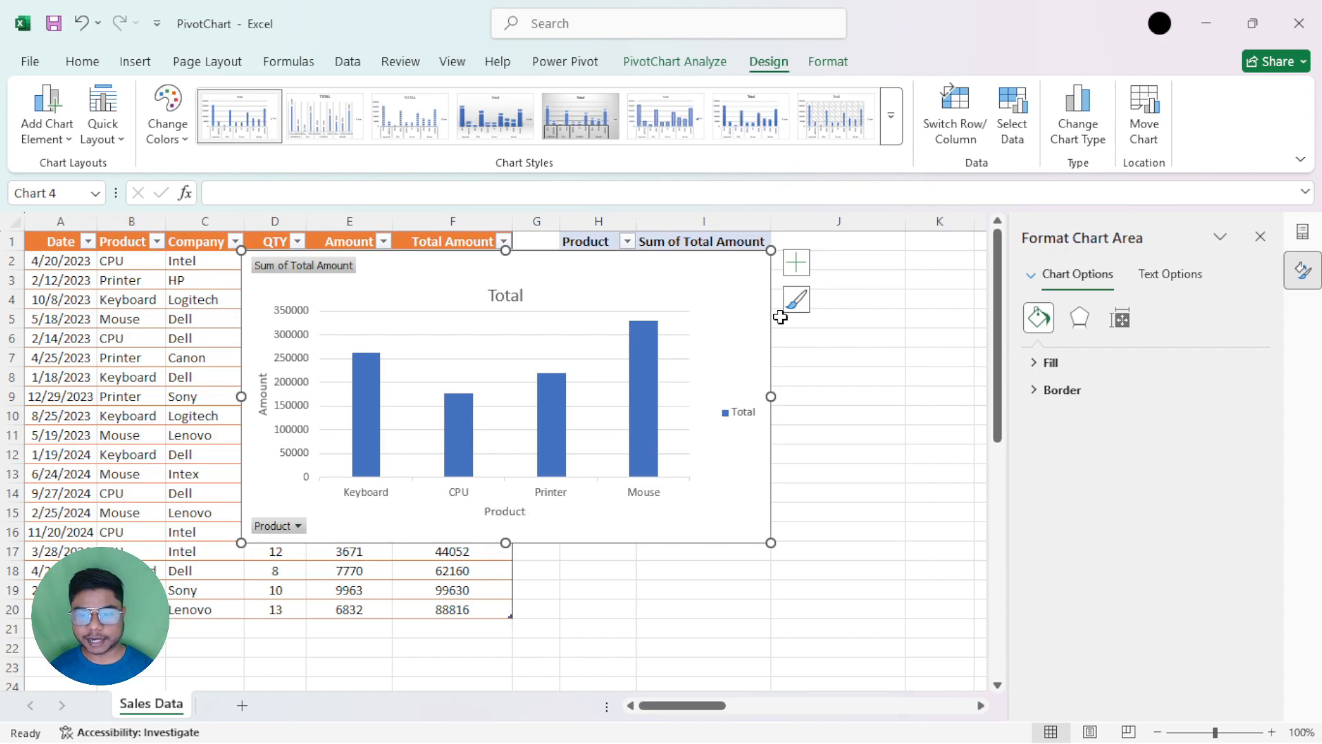
# Review the axis title and chart title options, and turn Chart Title off and back on.
pyautogui.click(797, 262)
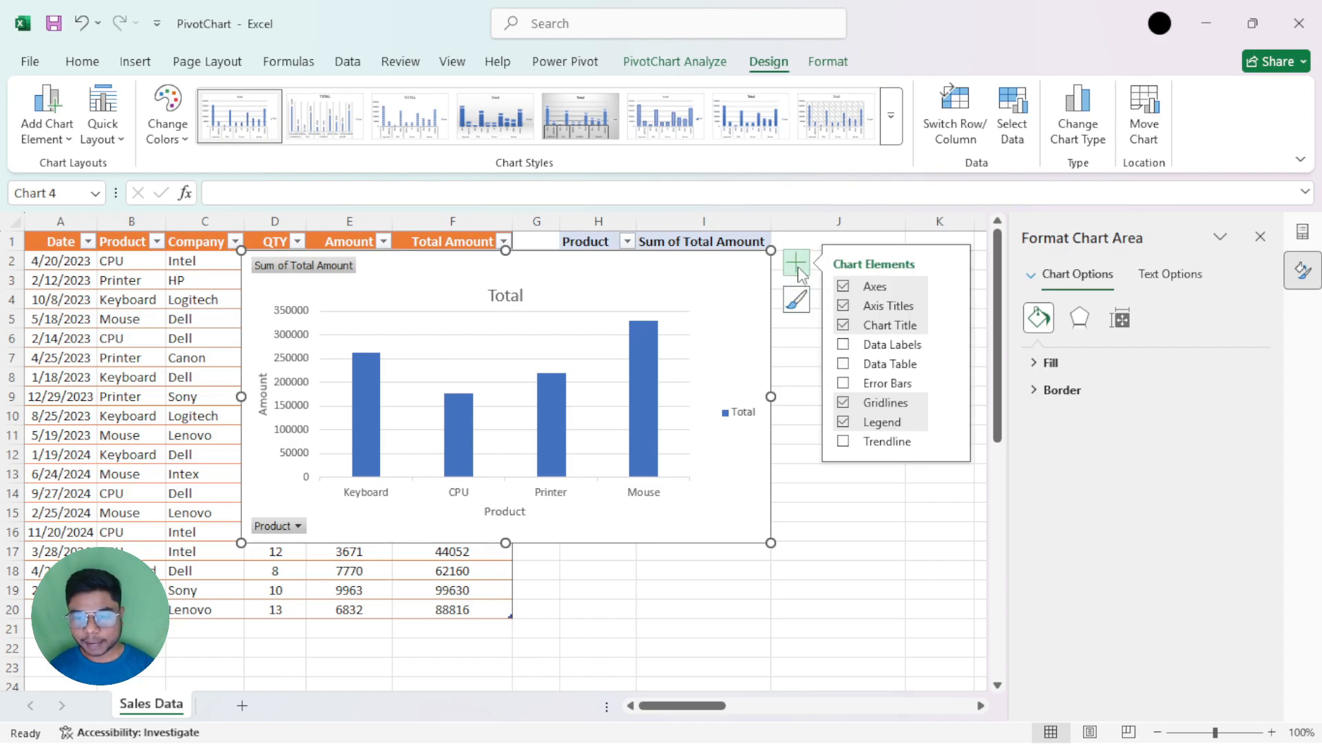
pyautogui.click(951, 307)
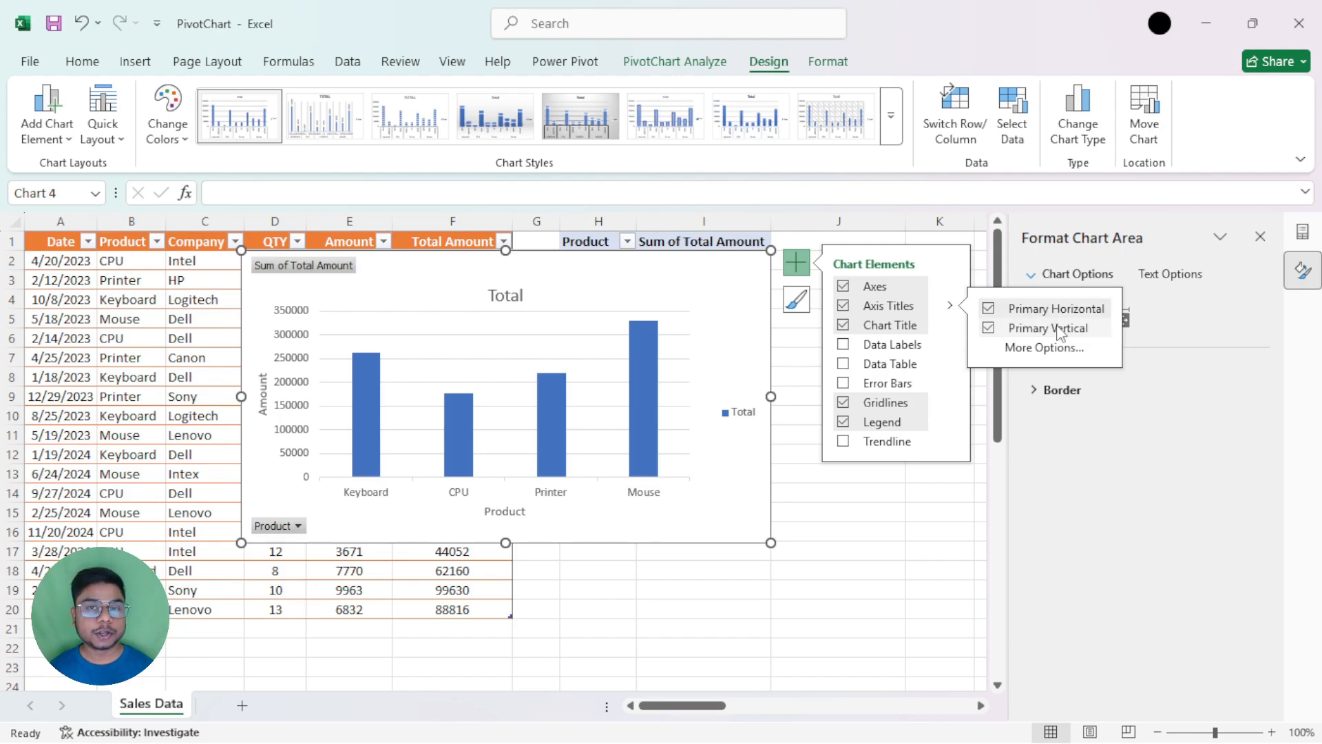
pyautogui.click(949, 325)
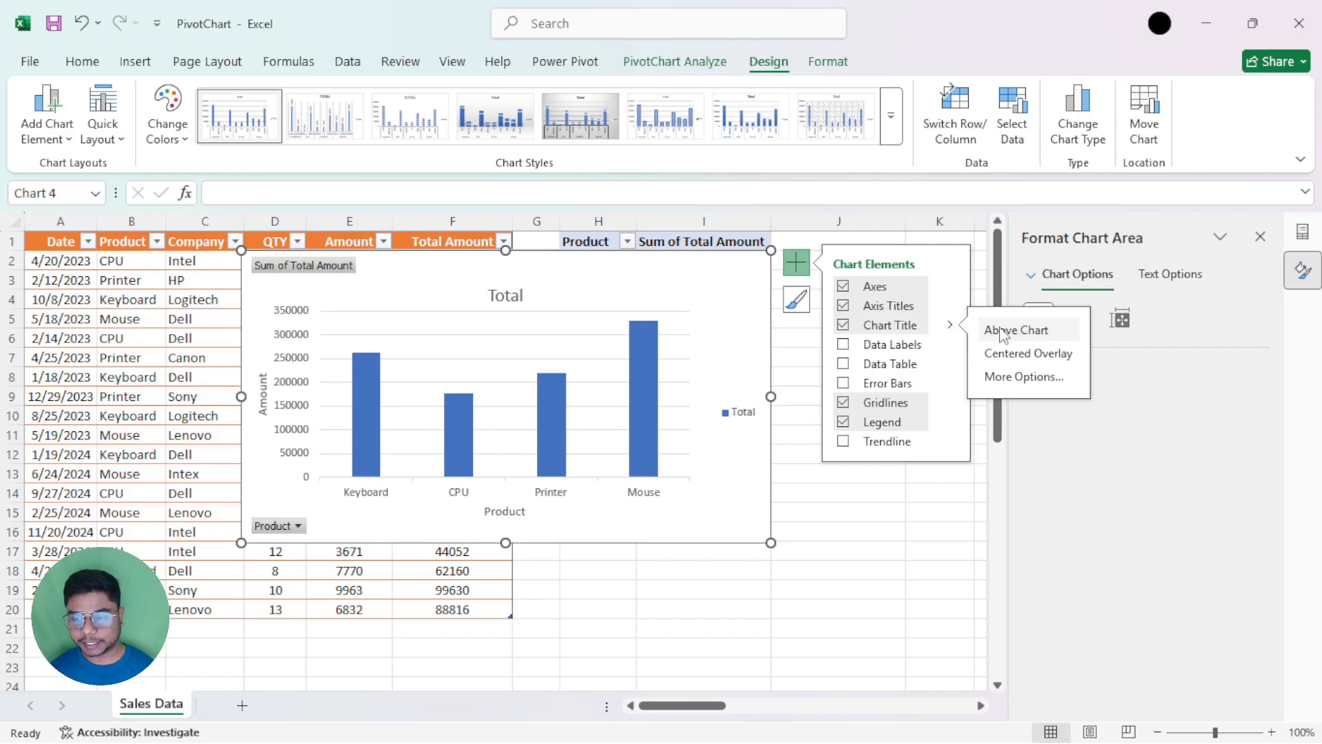
pyautogui.click(844, 326)
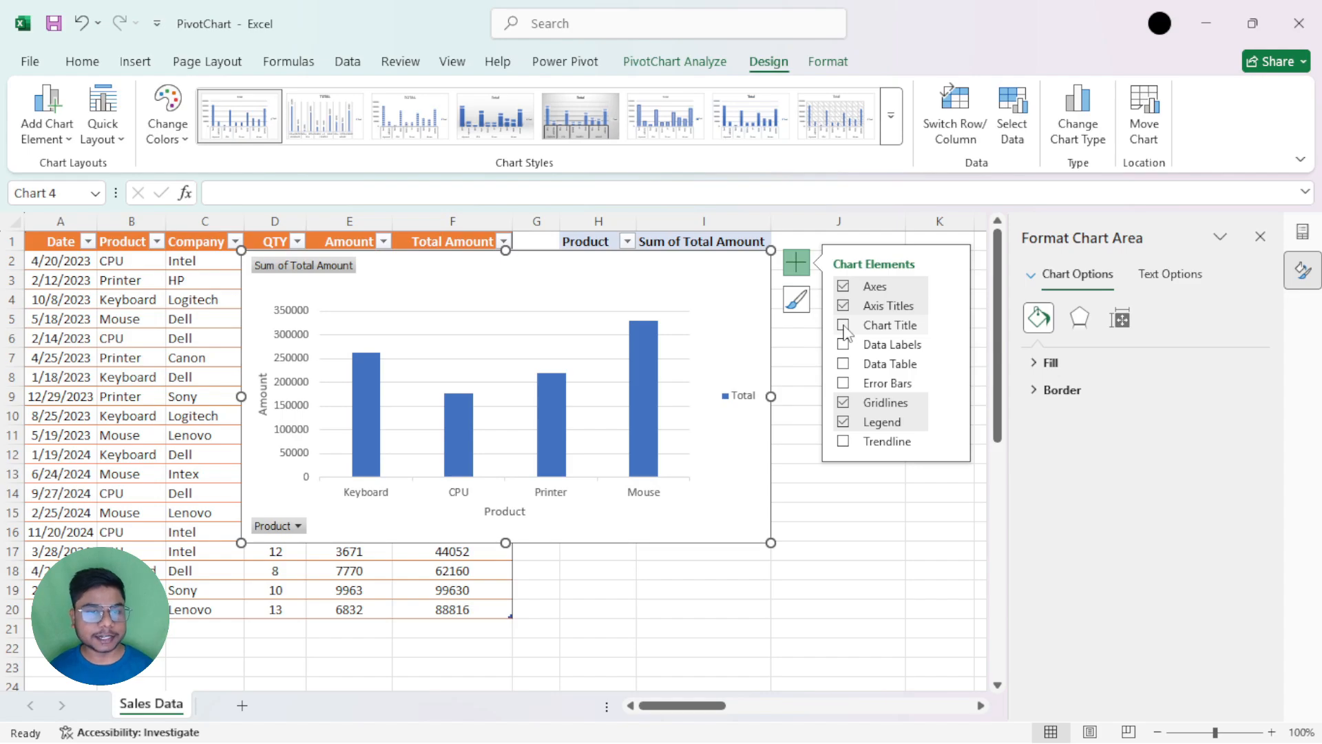
pyautogui.click(844, 326)
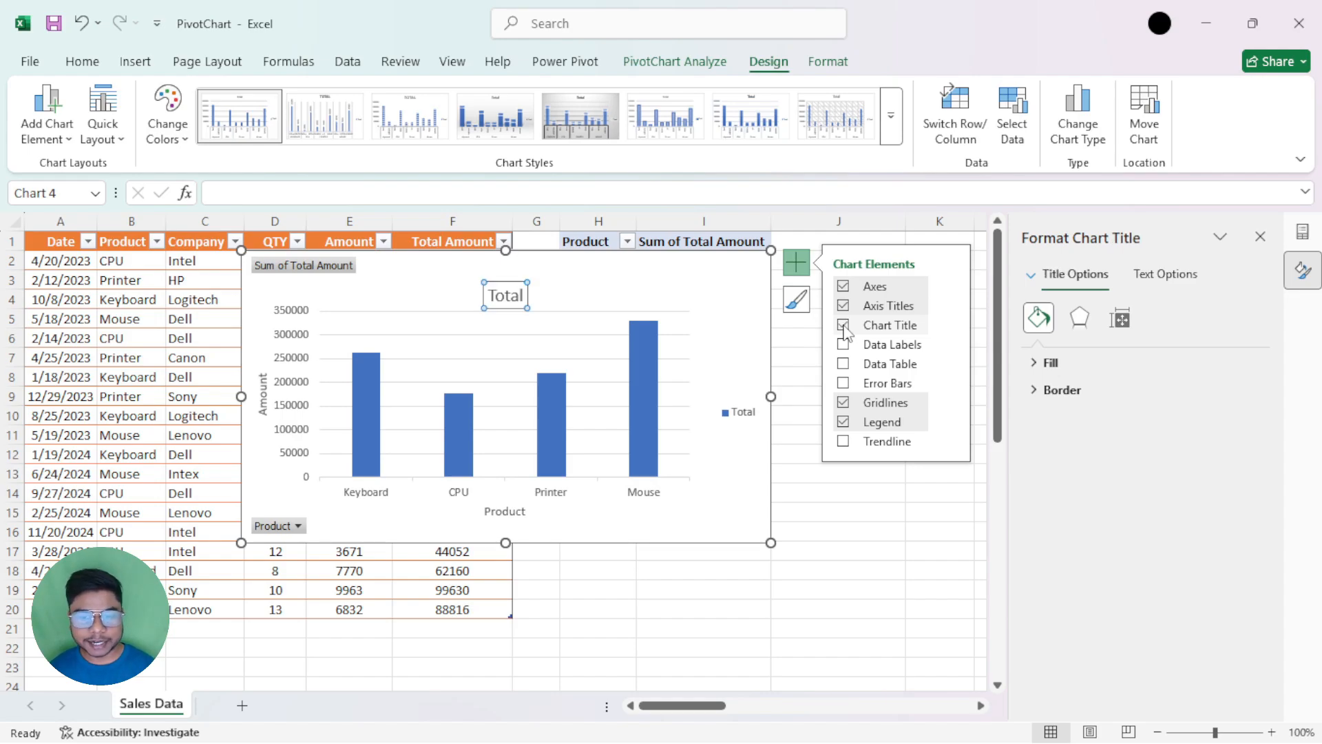
pyautogui.click(512, 298)
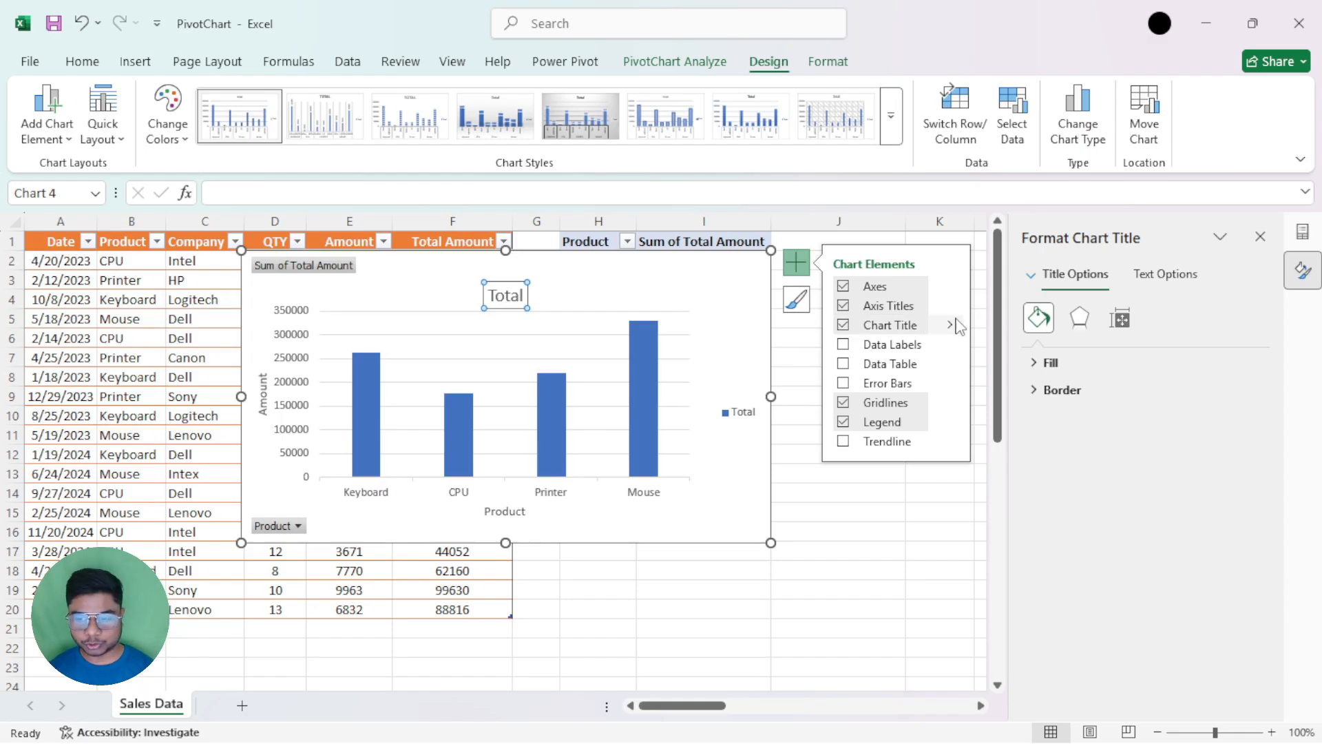
pyautogui.click(956, 325)
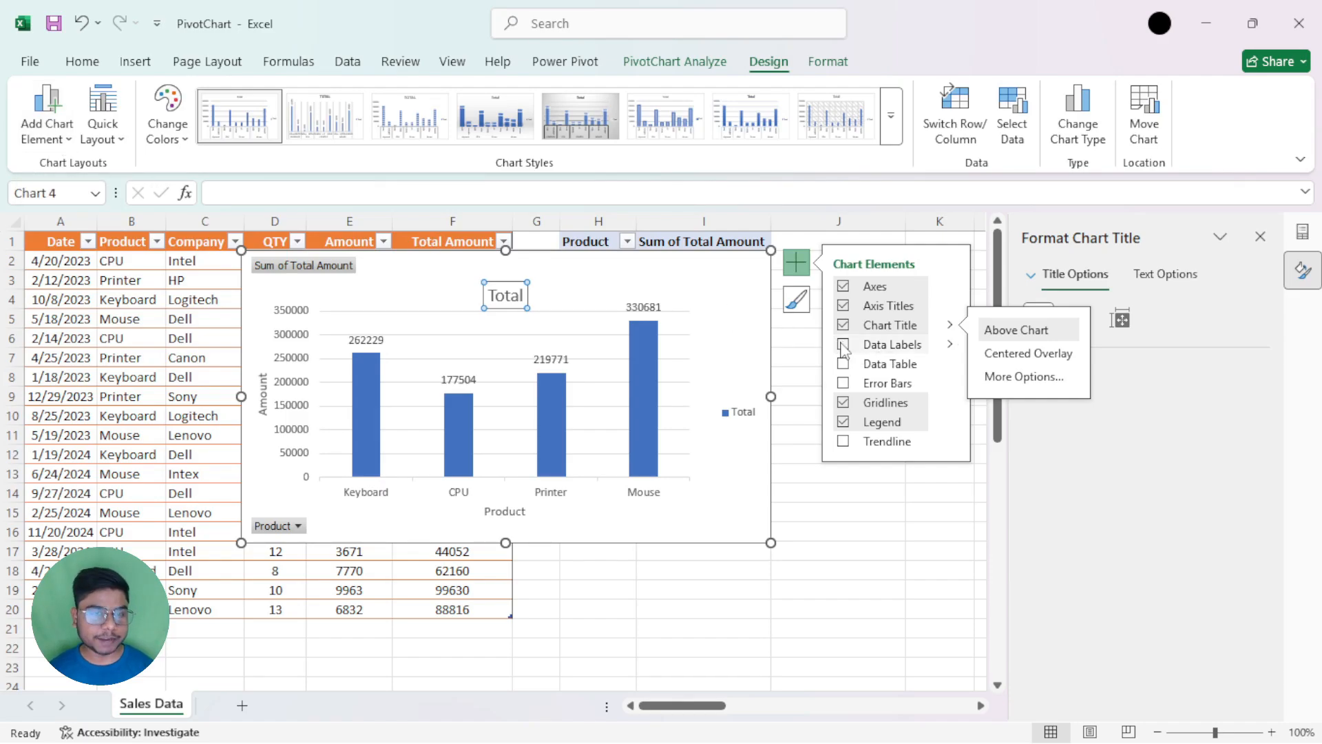
# Move the PivotChart so it spans columns E to J, and add data labels, previewing the Data Callout option.
pyautogui.moveTo(682, 268); pyautogui.dragTo(729, 252)
pyautogui.click(871, 253)
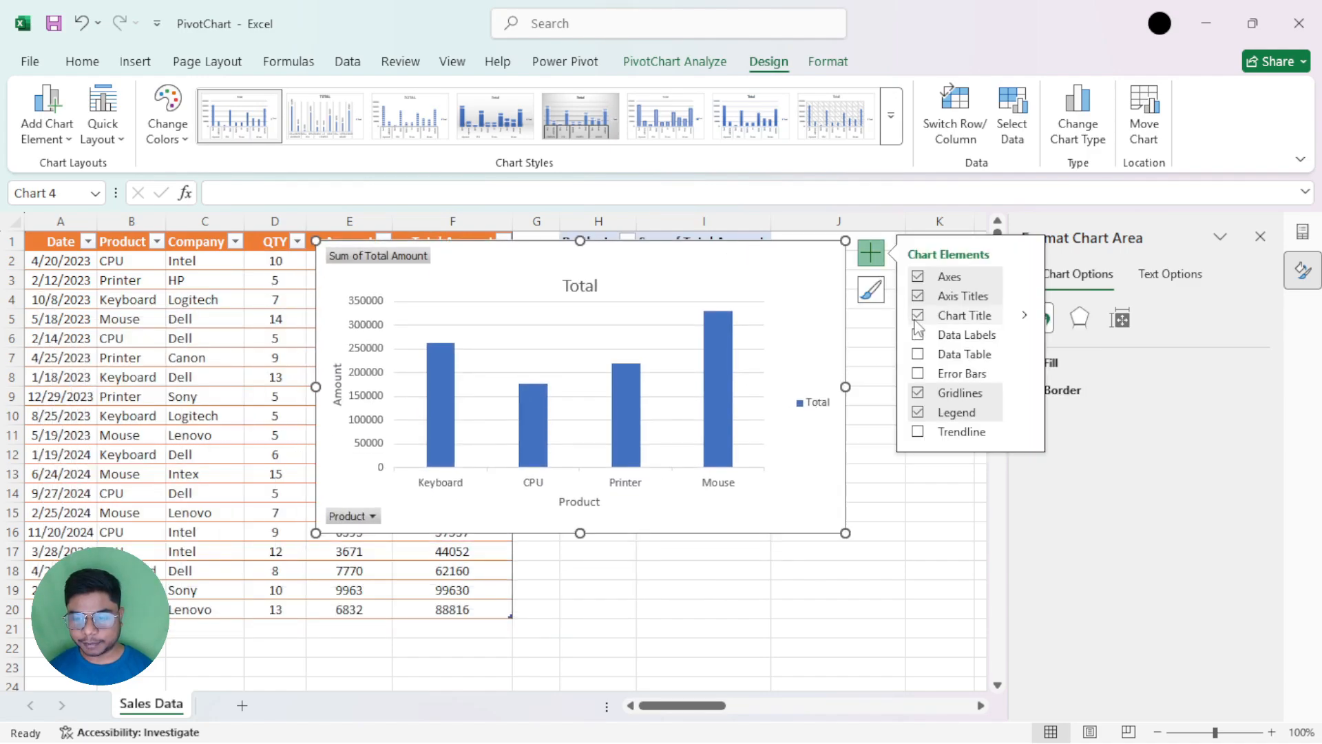
pyautogui.click(918, 338)
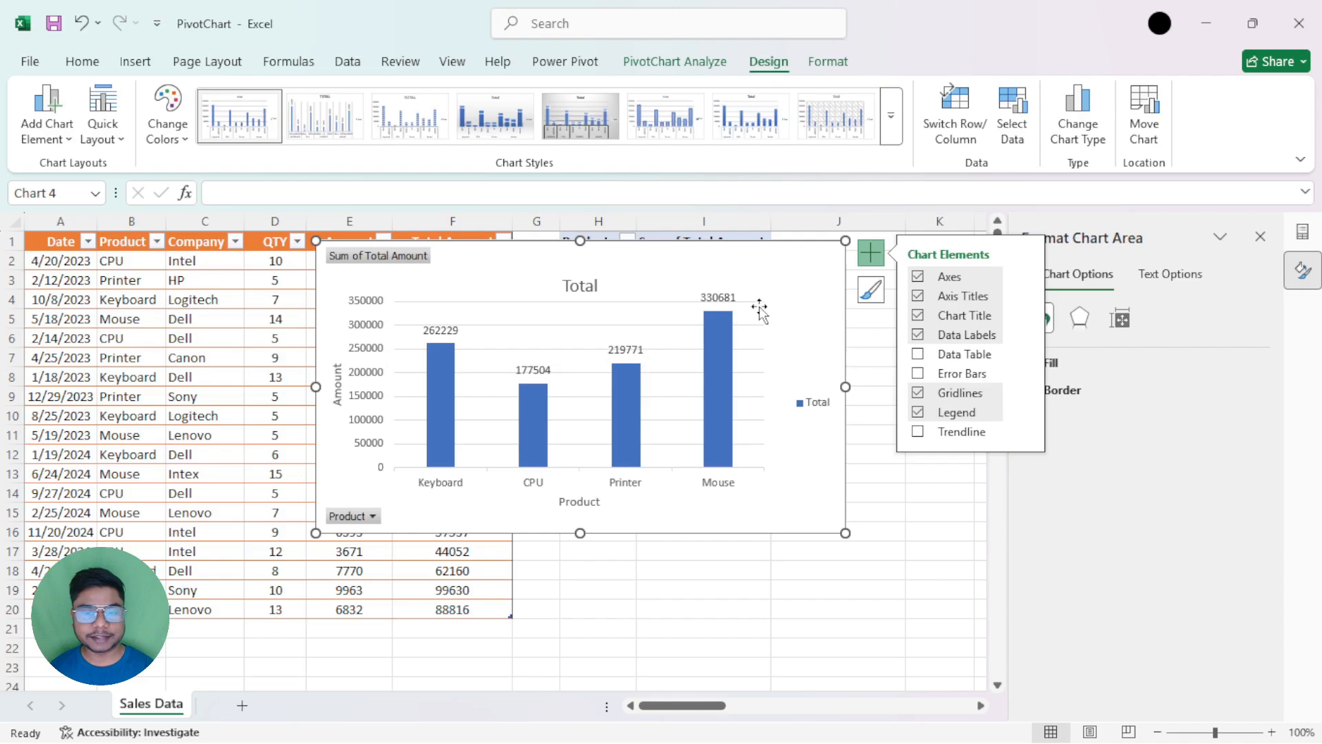
pyautogui.click(1026, 336)
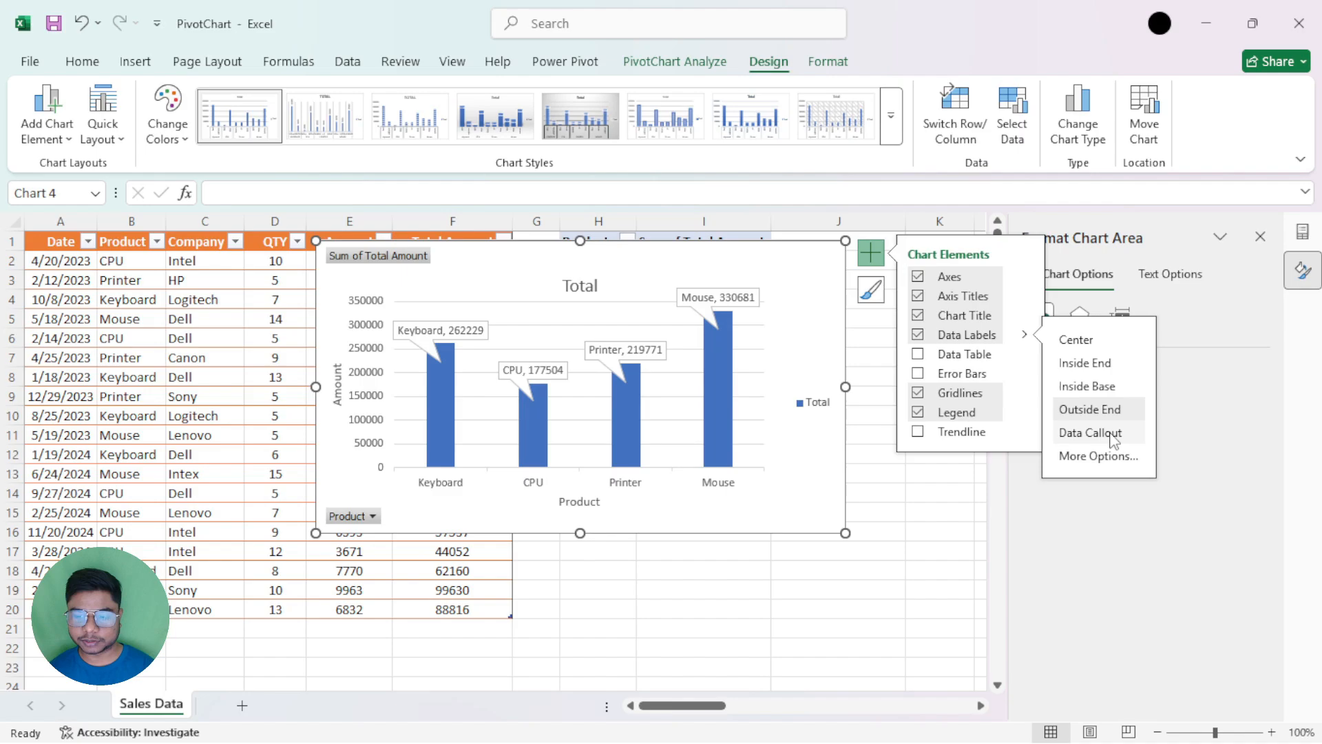
# Replace the chart's data labels with a data table, and look at its legend key options.
pyautogui.click(919, 334)
pyautogui.click(919, 354)
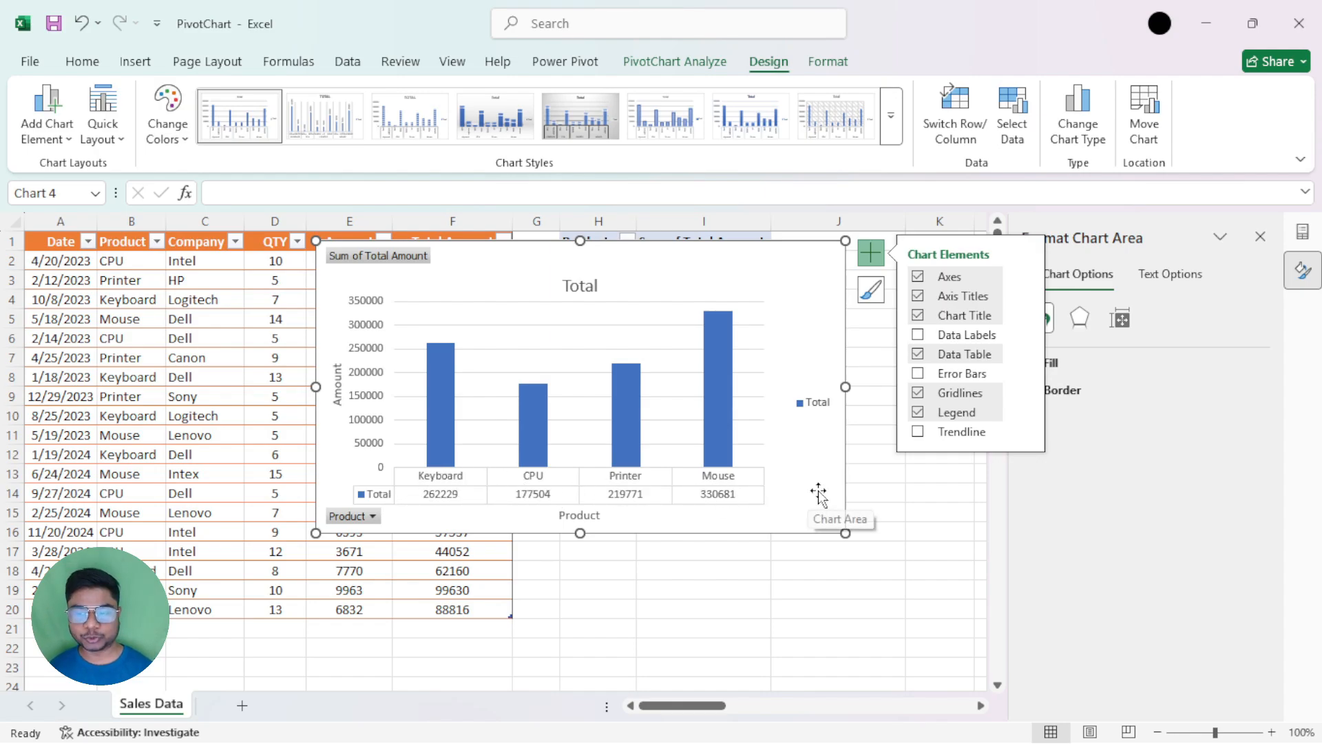
pyautogui.click(1024, 354)
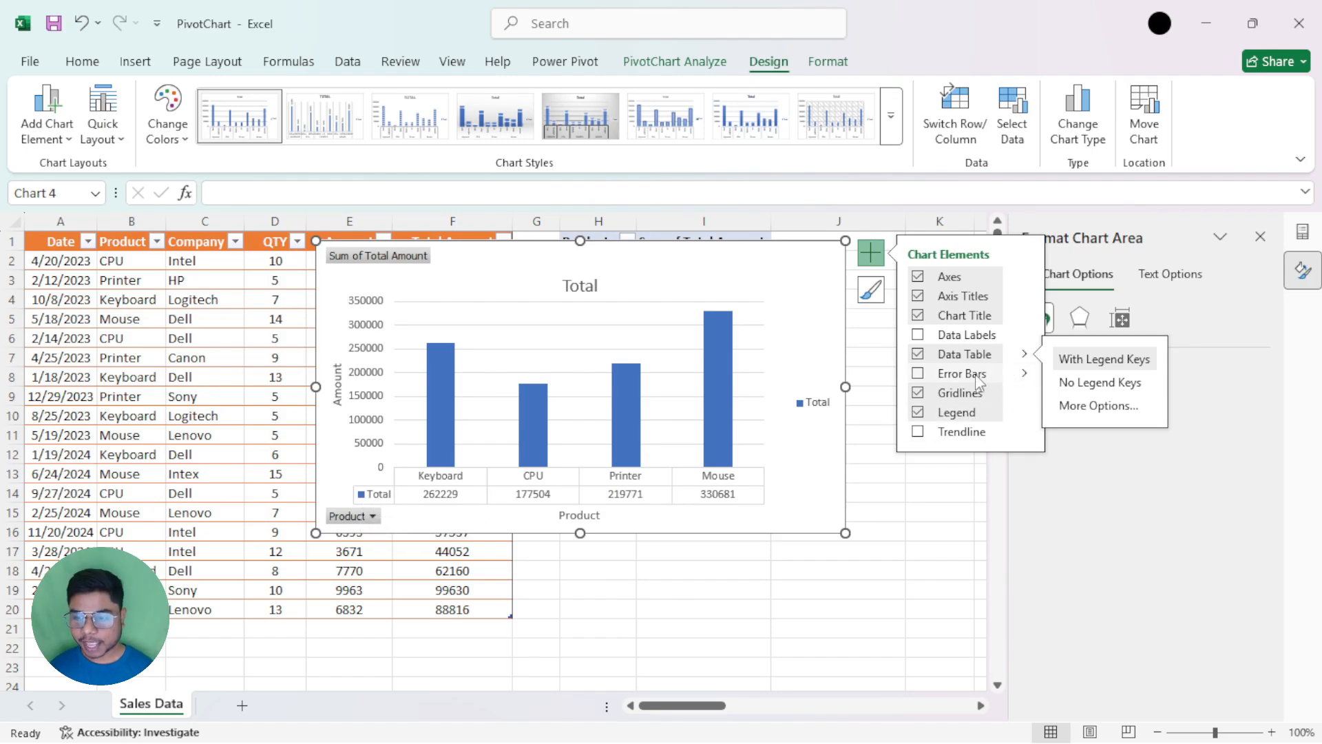
# Try error bars on the chart, preview the Standard Deviation type, and turn the error bars off again.
pyautogui.click(932, 374)
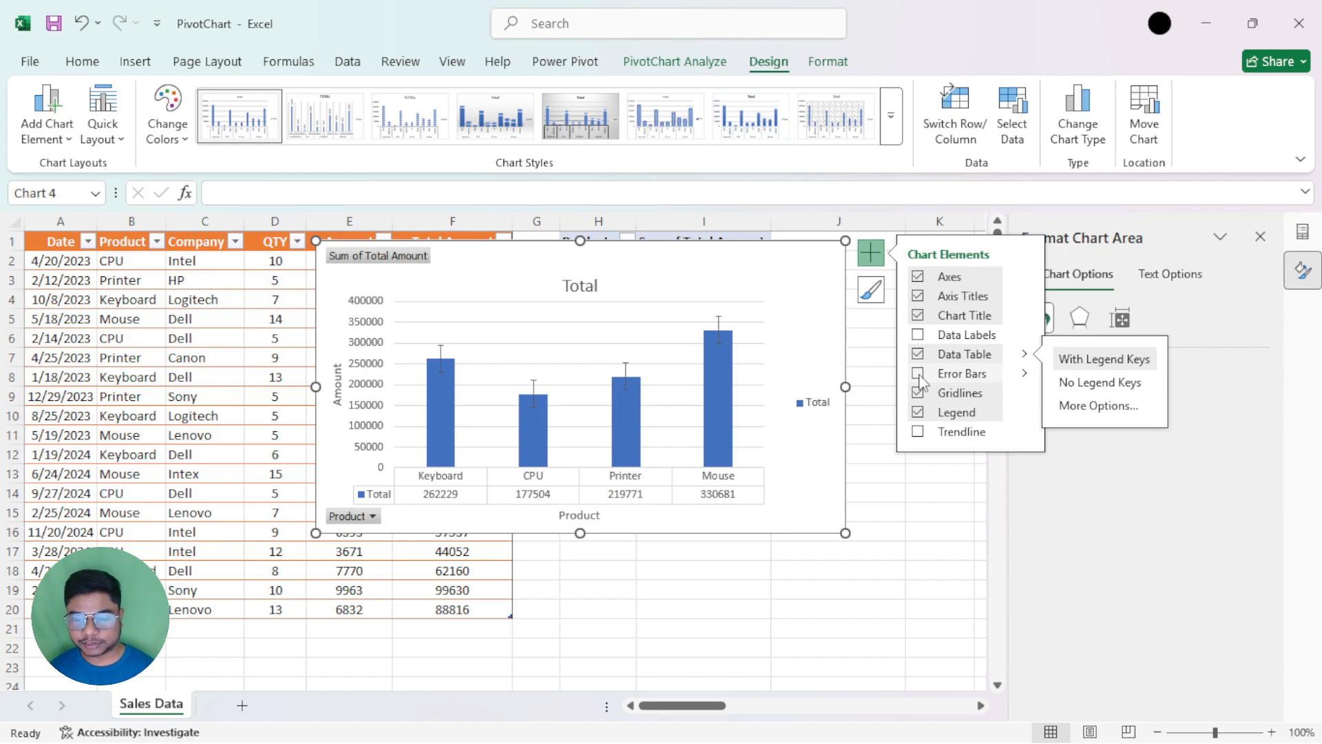
pyautogui.click(921, 378)
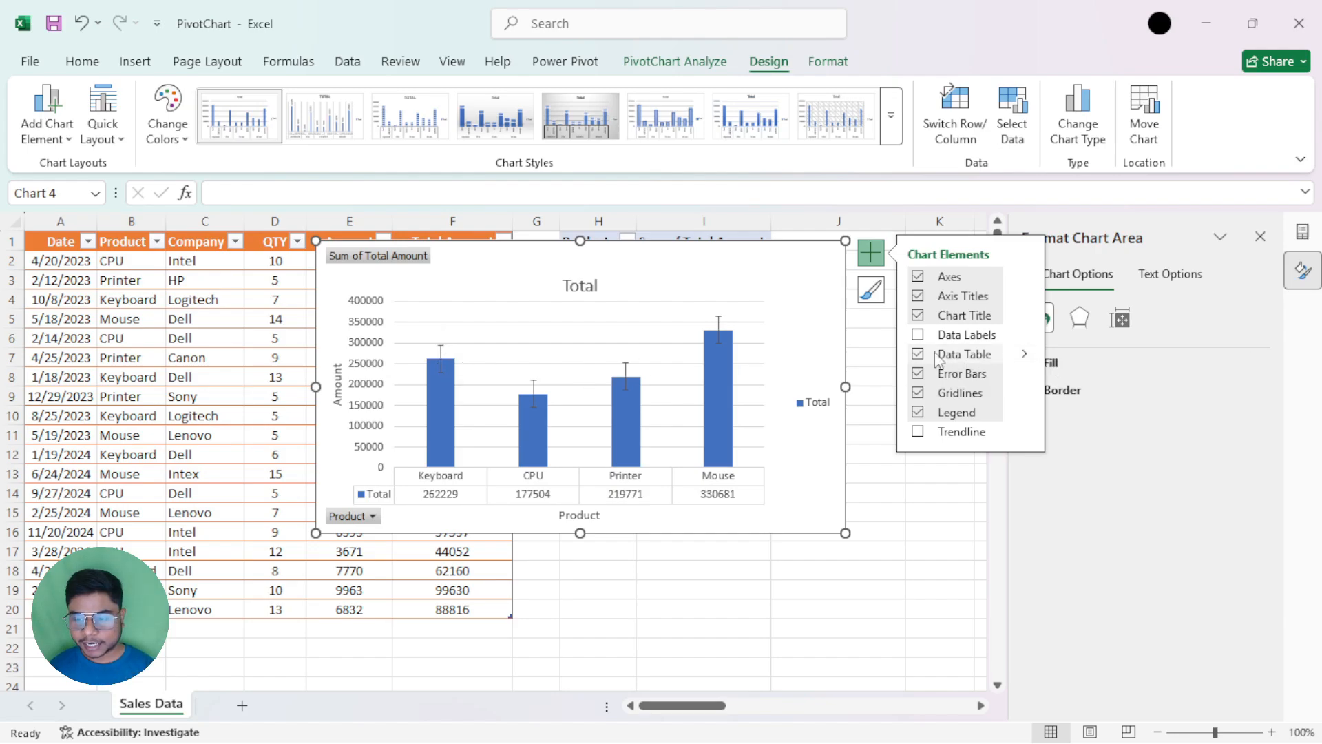
pyautogui.click(918, 375)
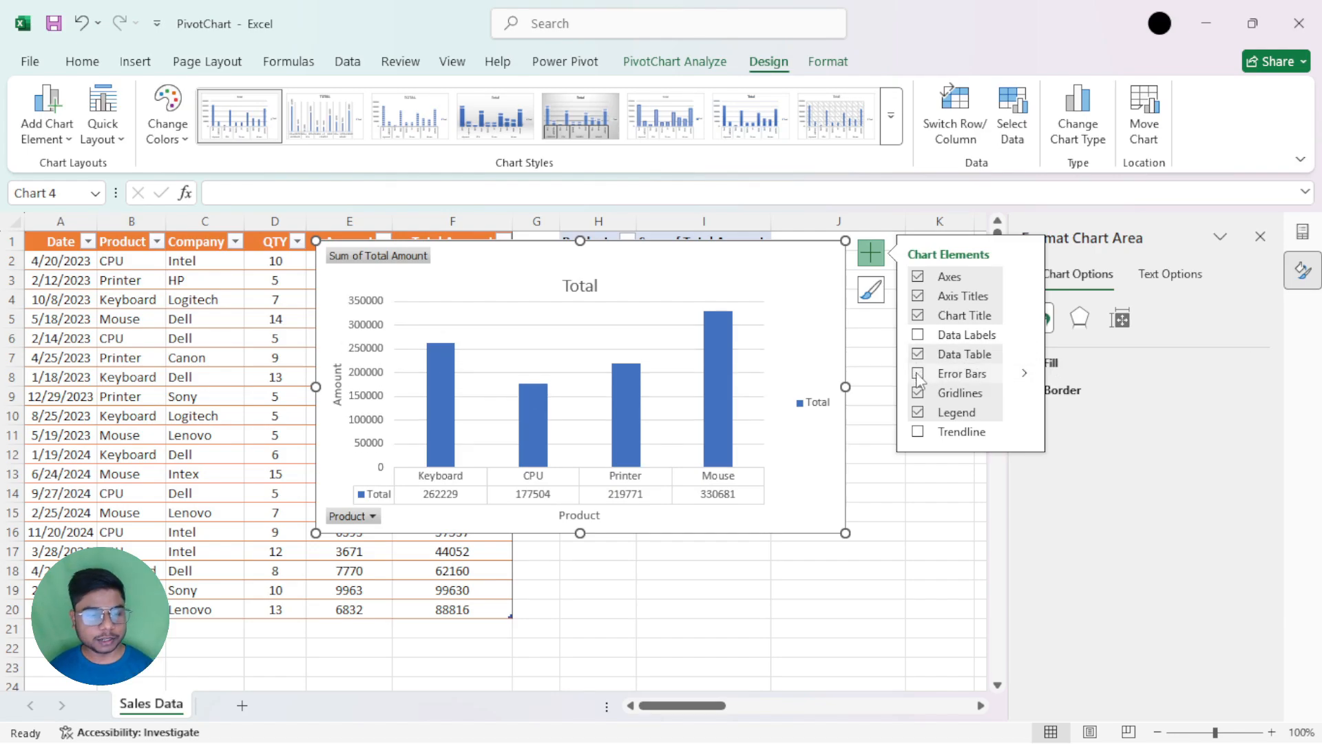
pyautogui.click(919, 379)
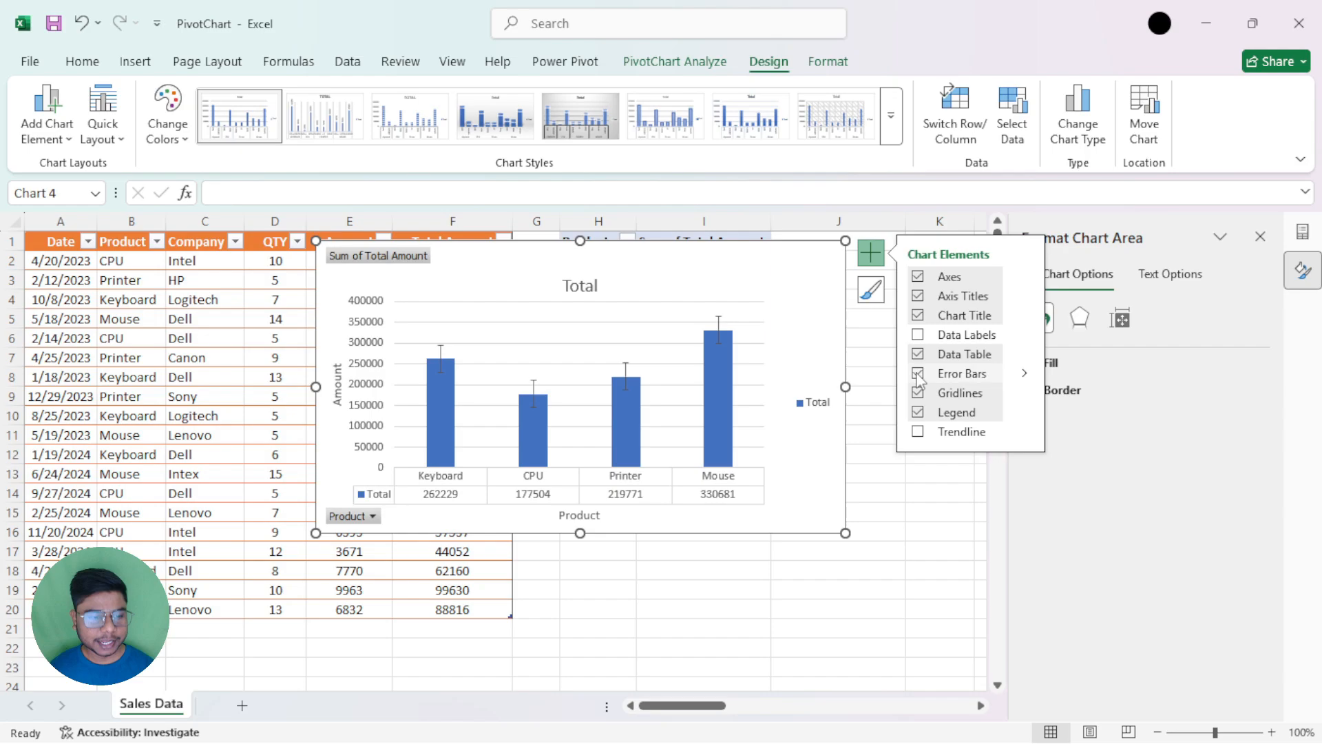
pyautogui.click(1025, 372)
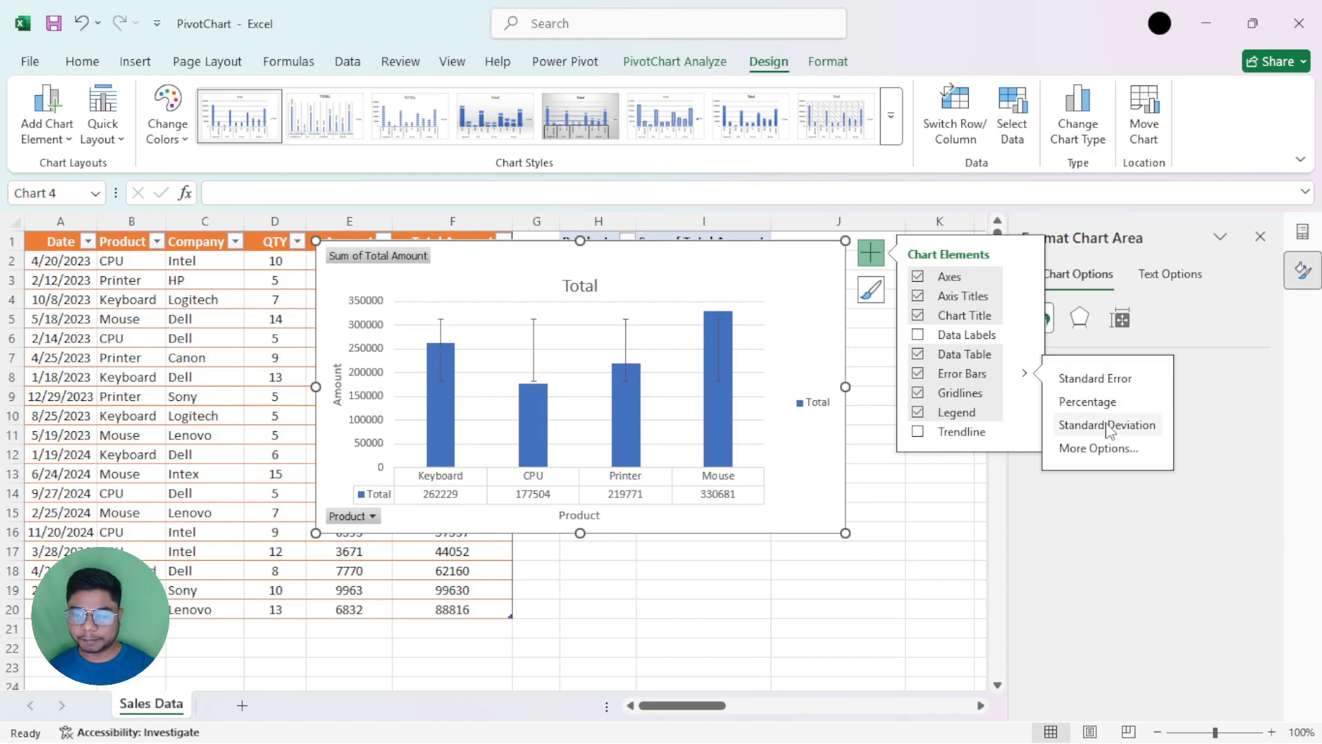
pyautogui.click(919, 374)
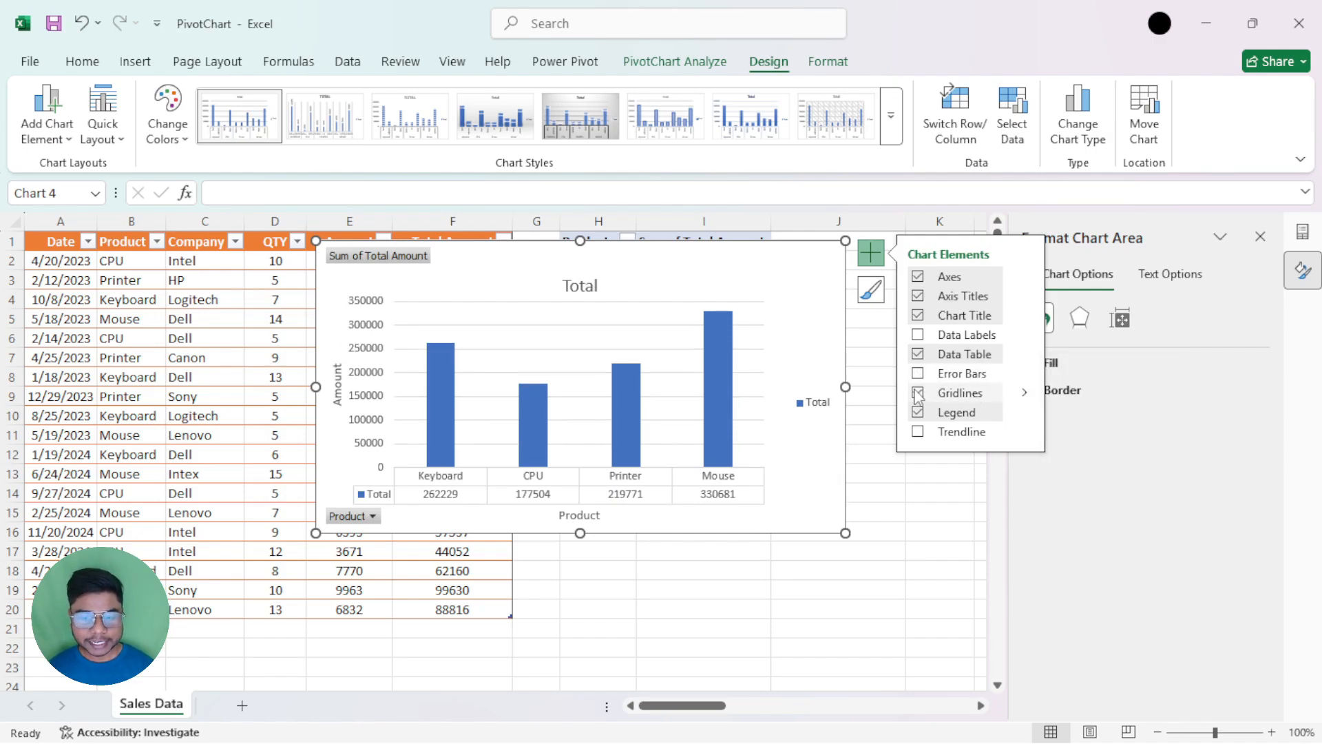
# Toggle the chart's gridlines off and on, and add Primary Major Vertical and Primary Minor Horizontal gridlines.
pyautogui.click(497, 308)
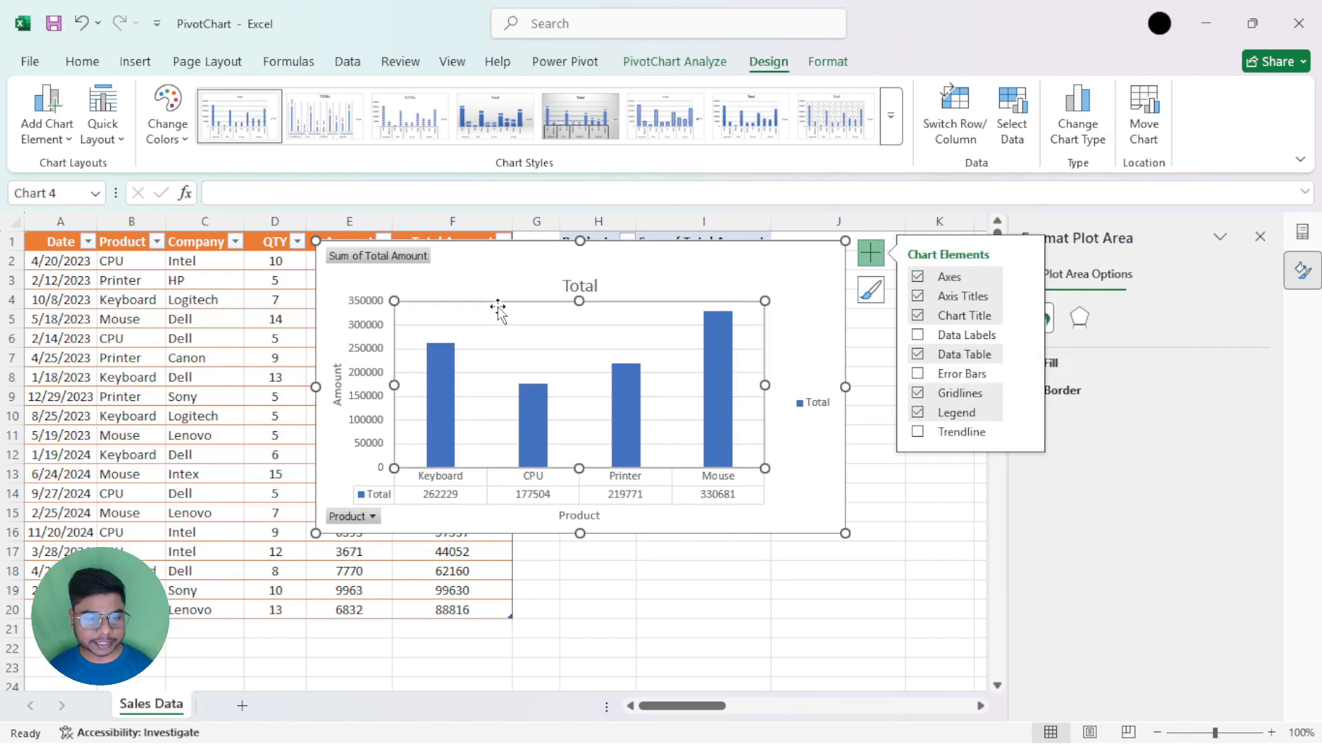
pyautogui.click(918, 394)
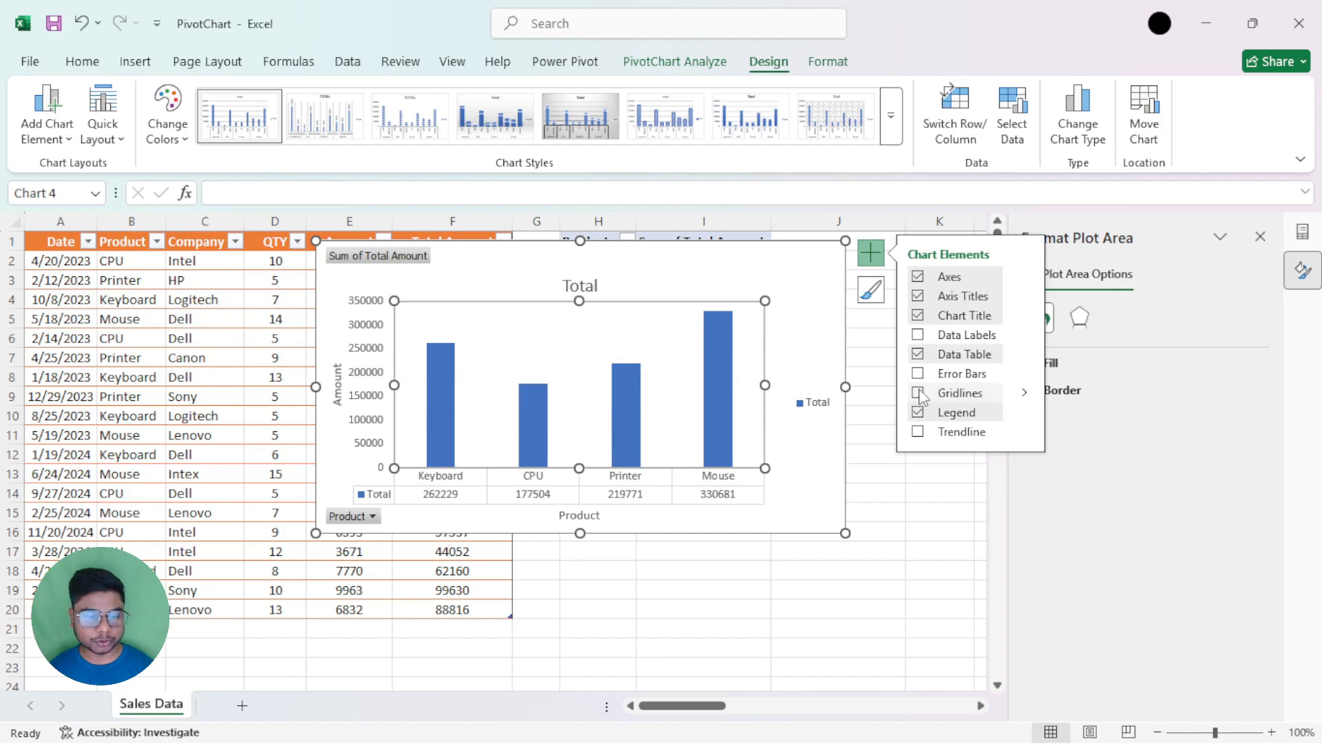
pyautogui.click(921, 395)
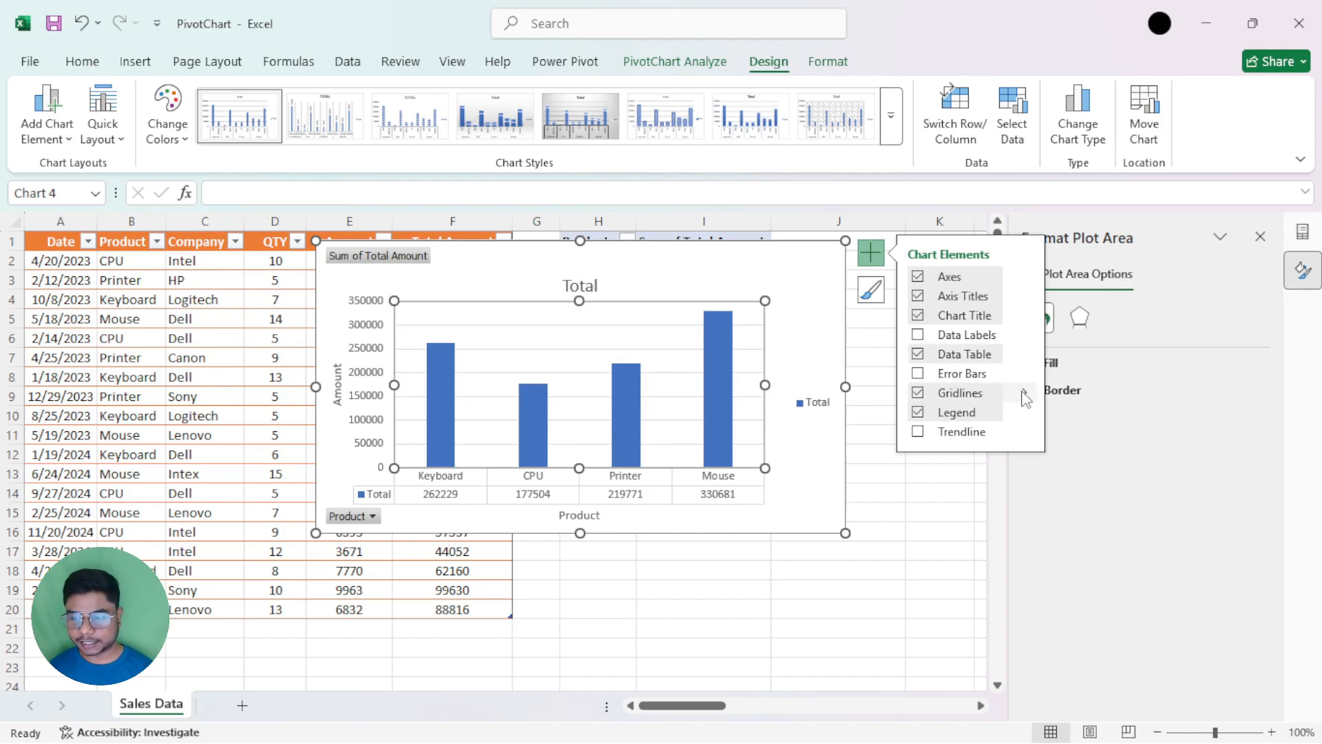
pyautogui.moveTo(1037, 395)
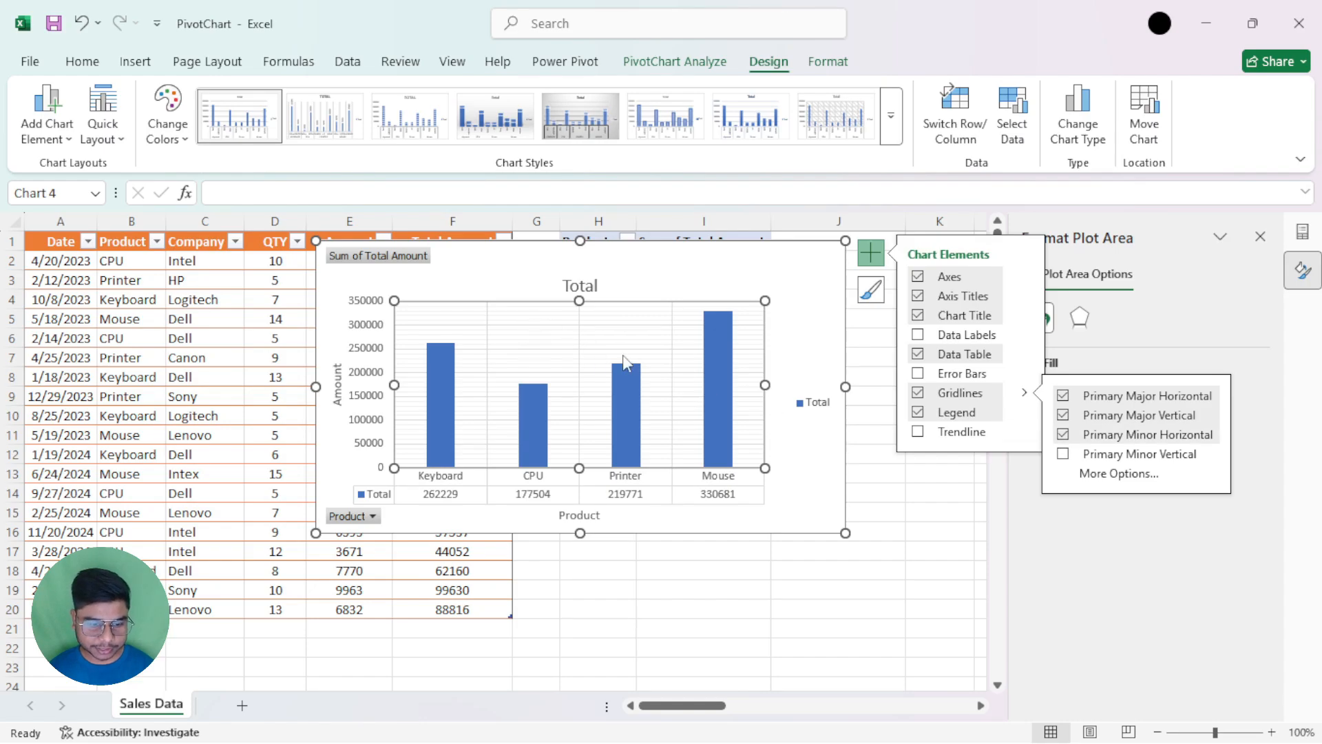
# Enlarge the PivotChart and reposition it across columns D to J, and bring up its chart elements list.
pyautogui.moveTo(846, 533); pyautogui.dragTo(925, 632)
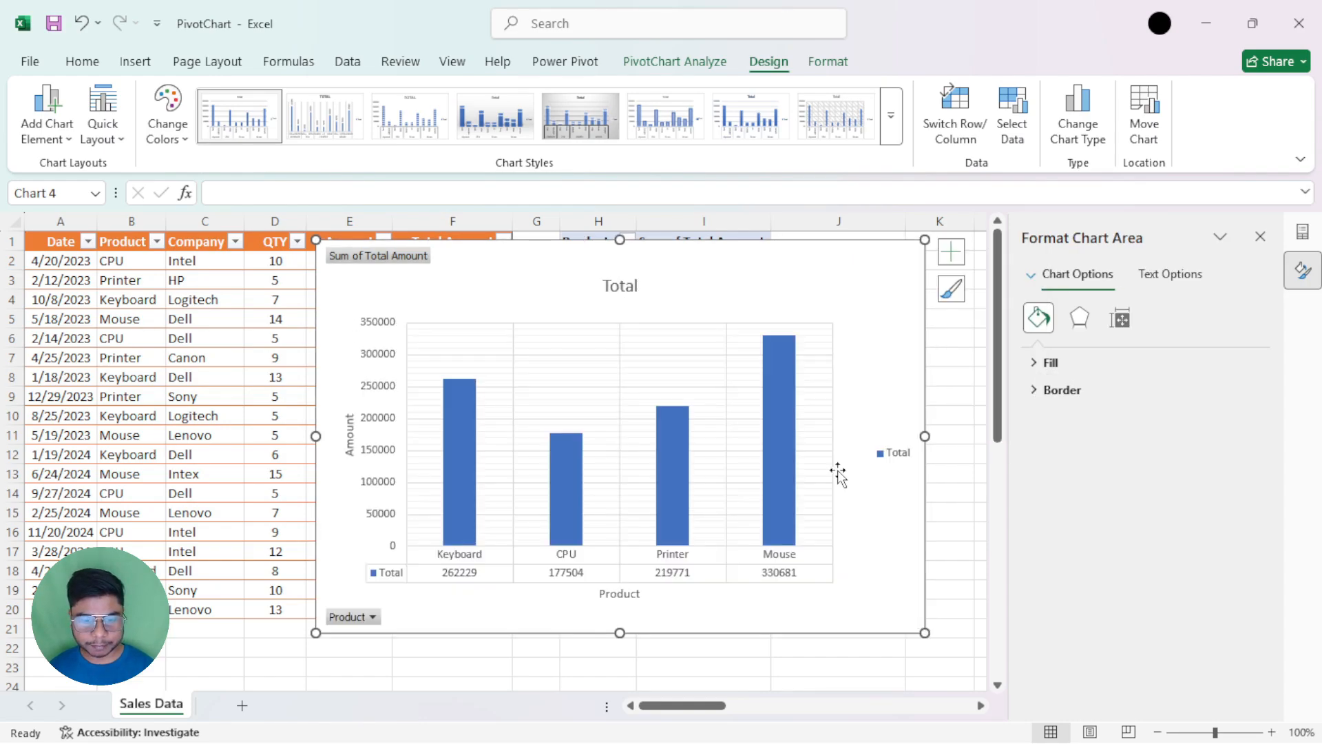
pyautogui.moveTo(718, 254); pyautogui.dragTo(673, 245)
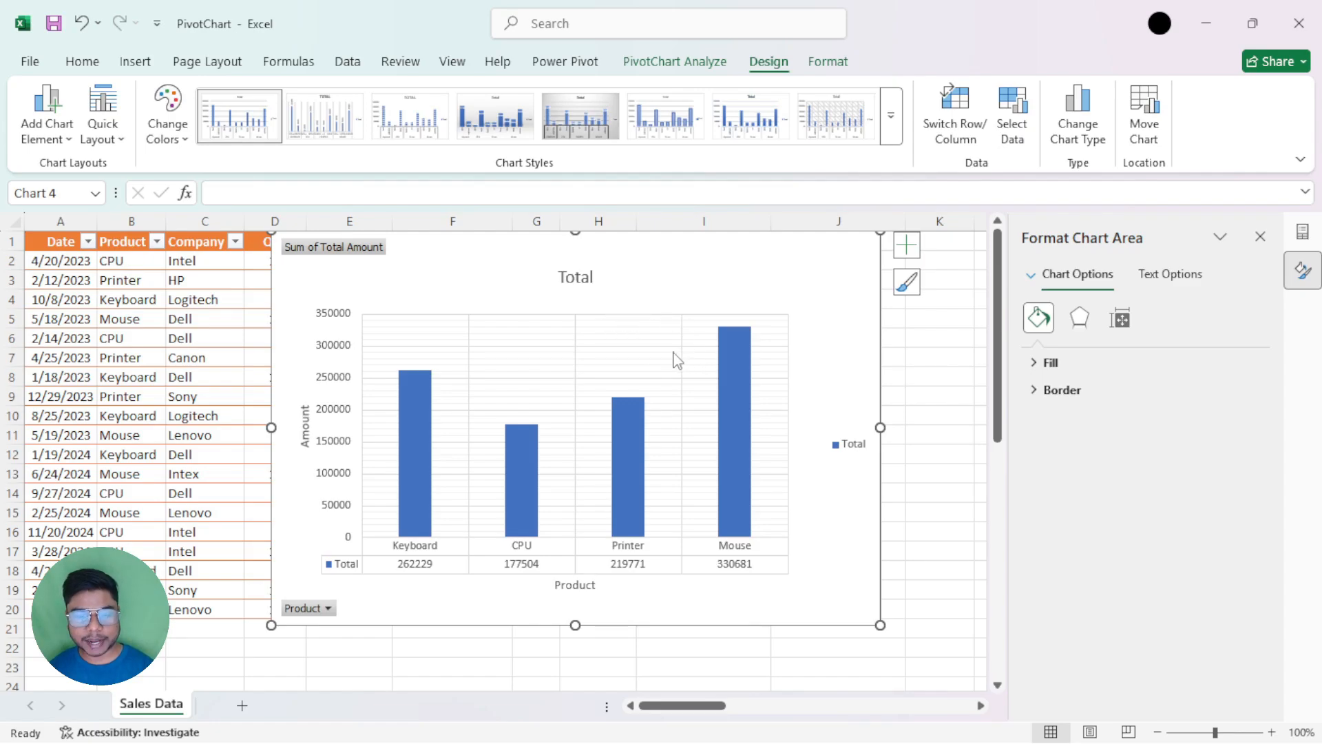
pyautogui.click(906, 245)
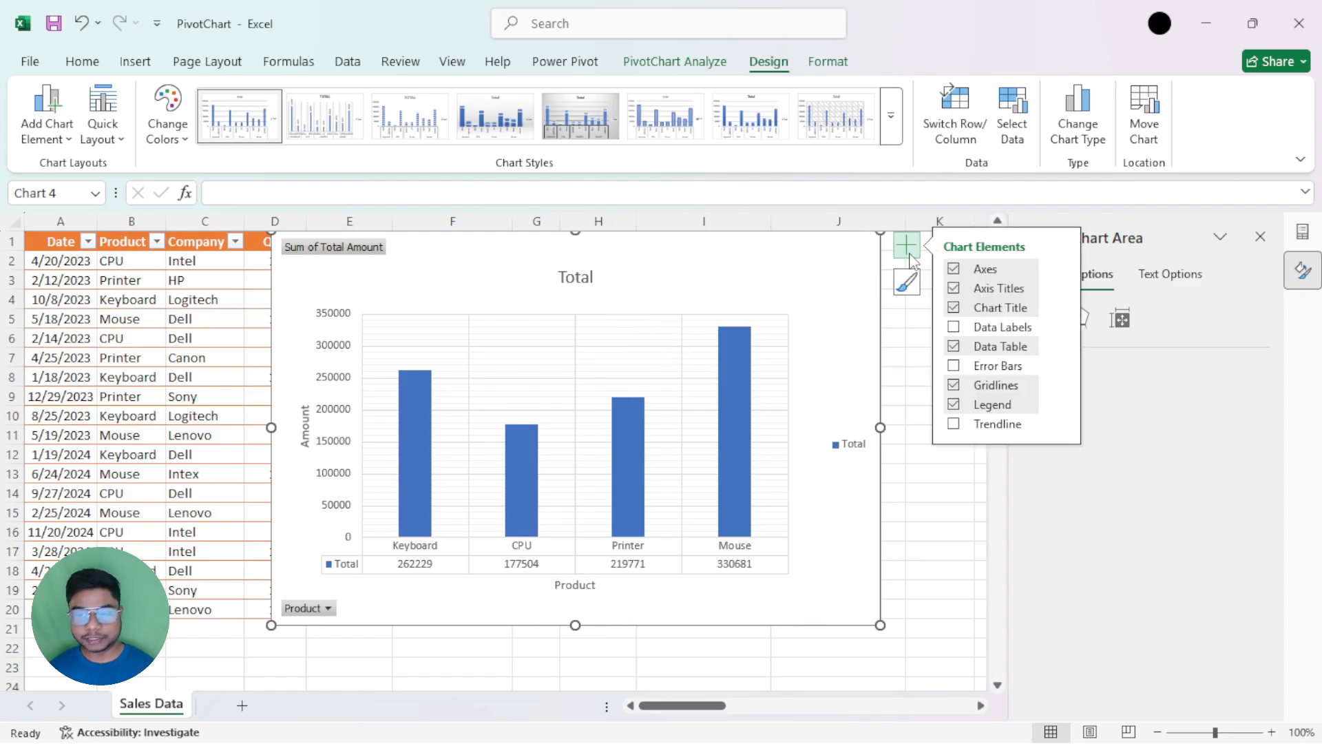
# Limit the chart's gridlines to Primary Major Horizontal by turning off the minor gridlines and the major vertical ones.
pyautogui.click(1062, 385)
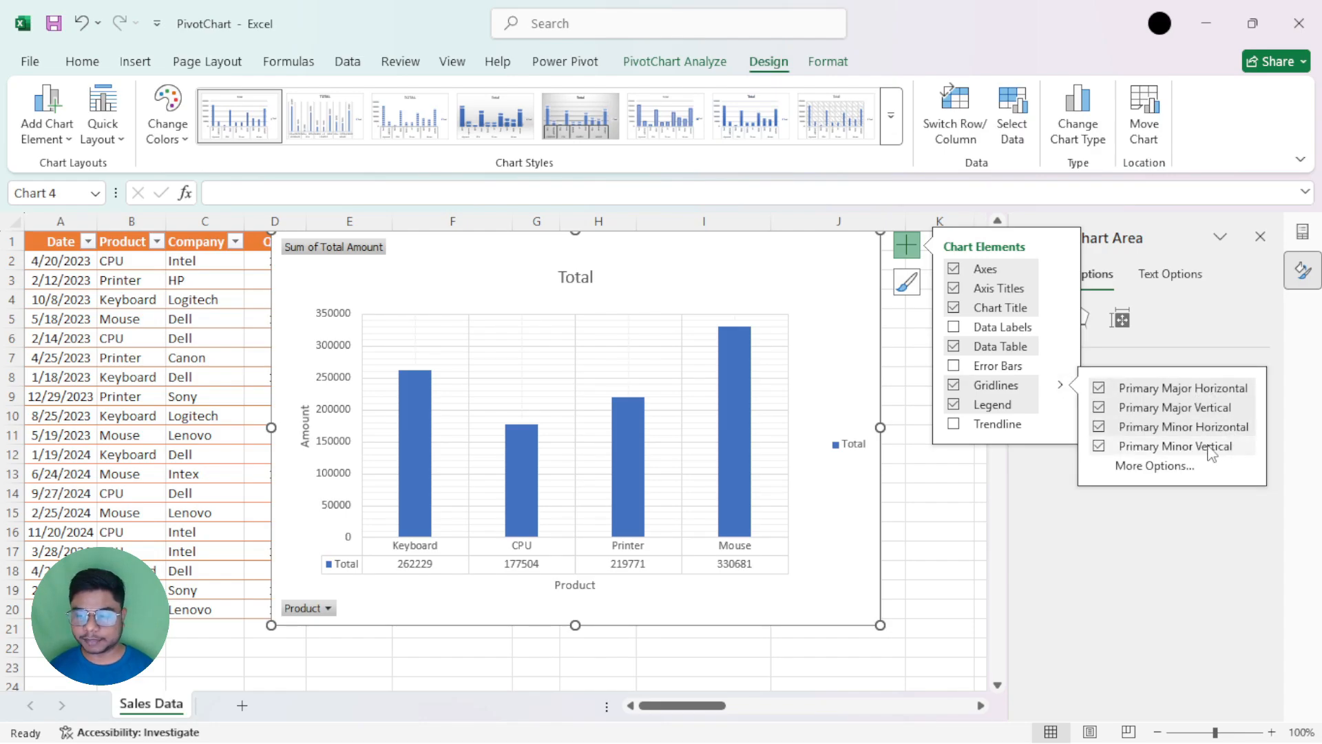
pyautogui.click(1099, 445)
pyautogui.click(1099, 427)
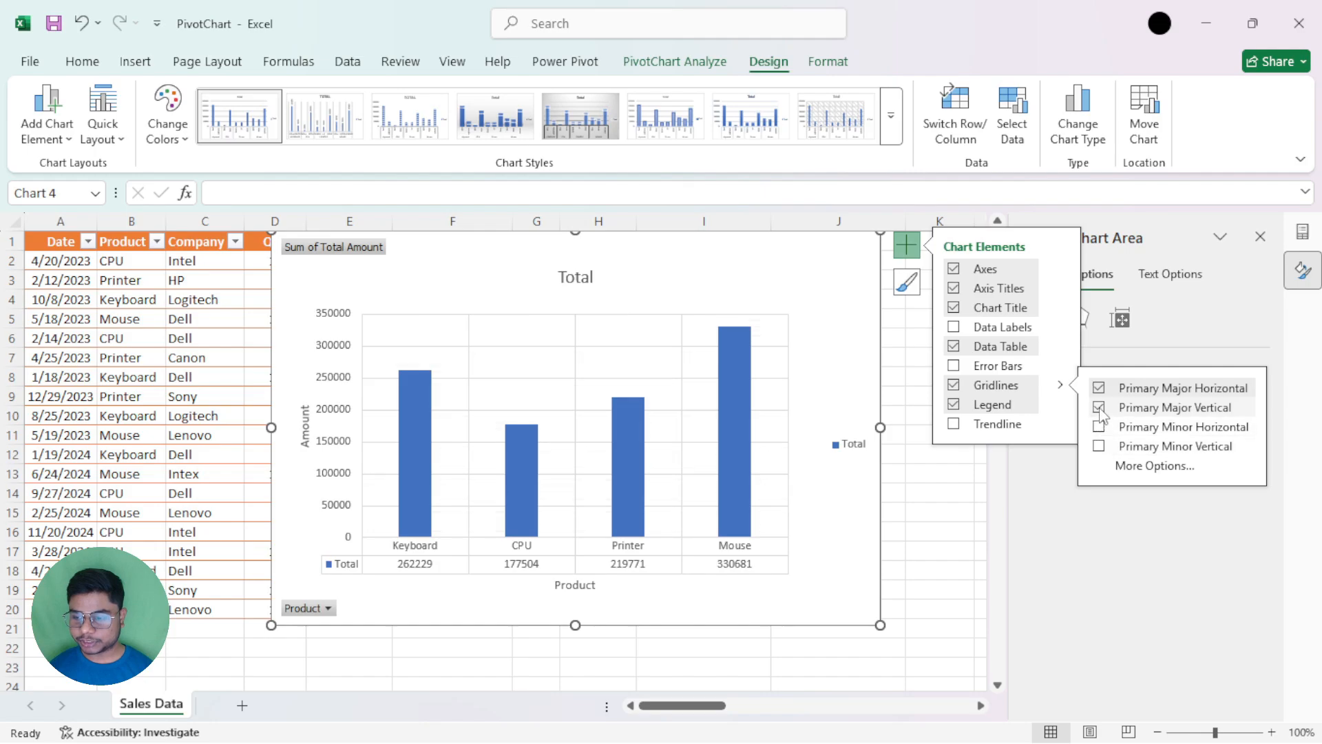
pyautogui.click(1100, 408)
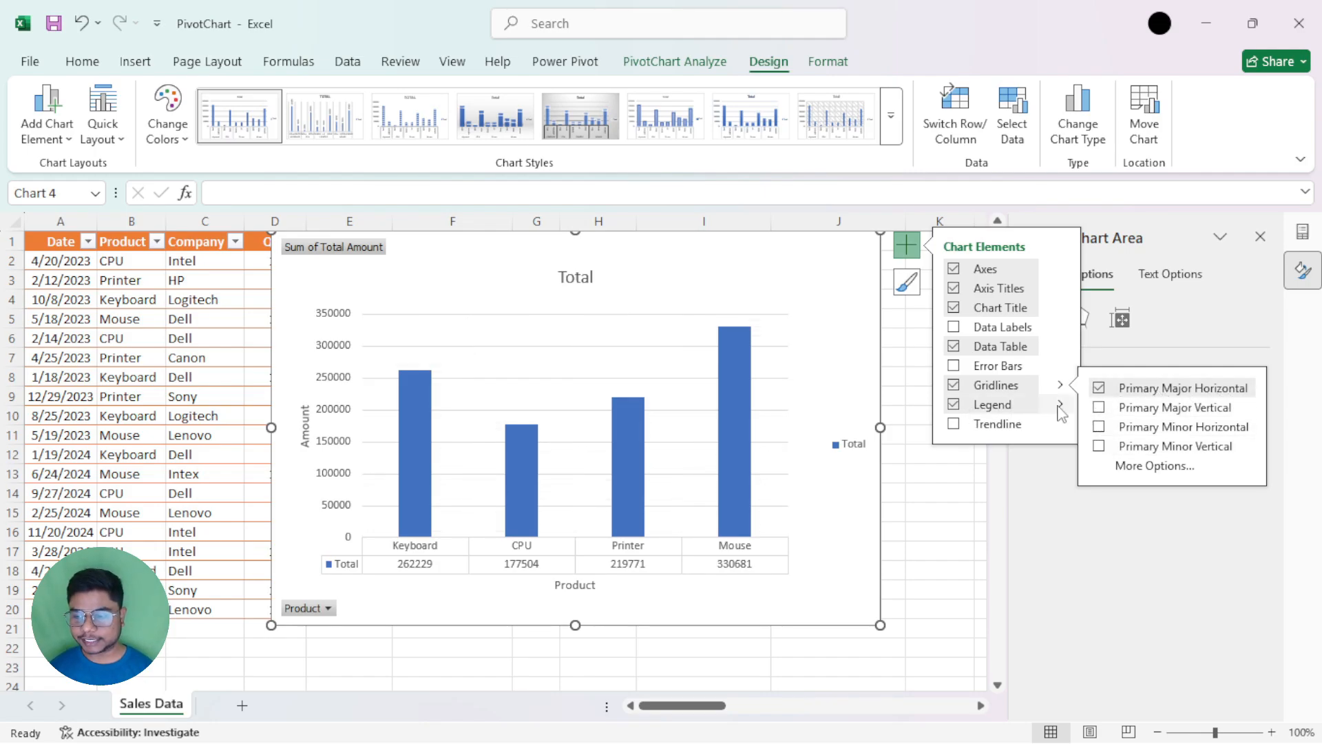
# Shrink the PivotChart and move it over roughly columns B to H in rows 4 to 16.
pyautogui.click(844, 251)
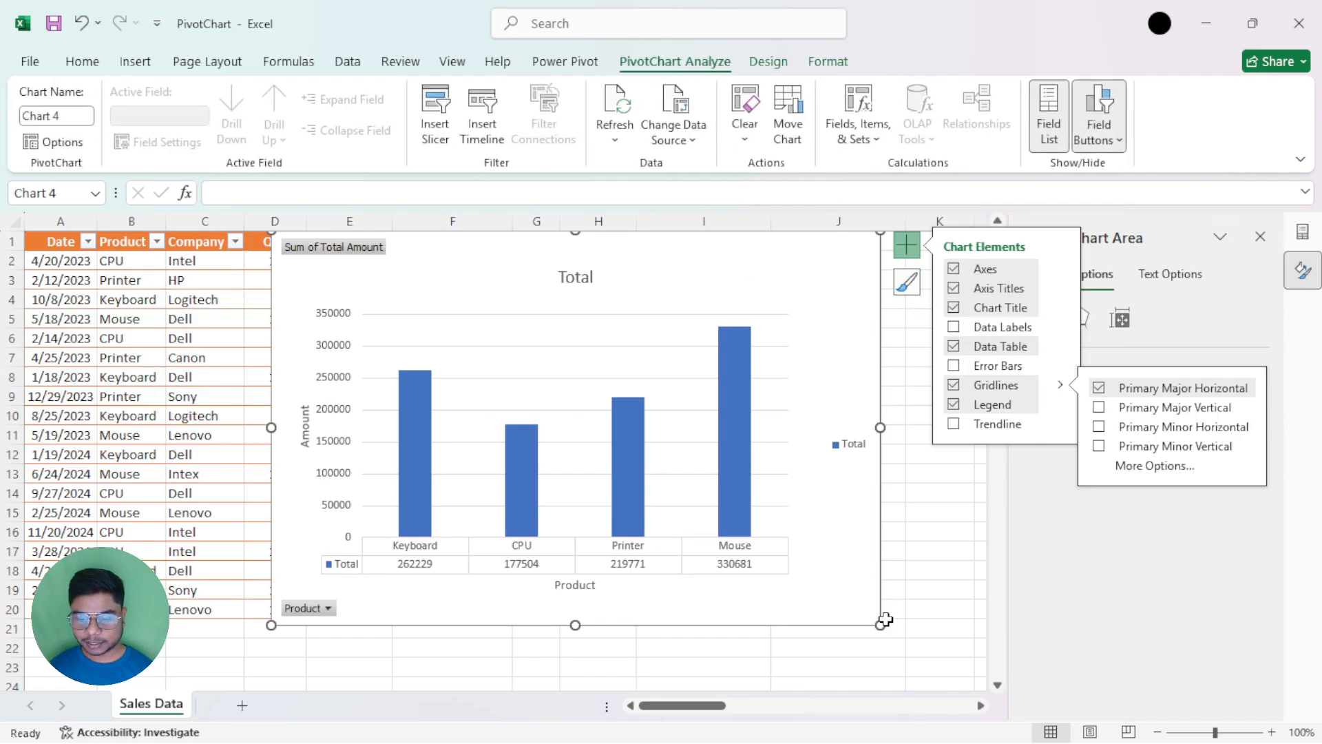
pyautogui.moveTo(881, 625); pyautogui.dragTo(839, 480)
pyautogui.moveTo(715, 257); pyautogui.dragTo(522, 322)
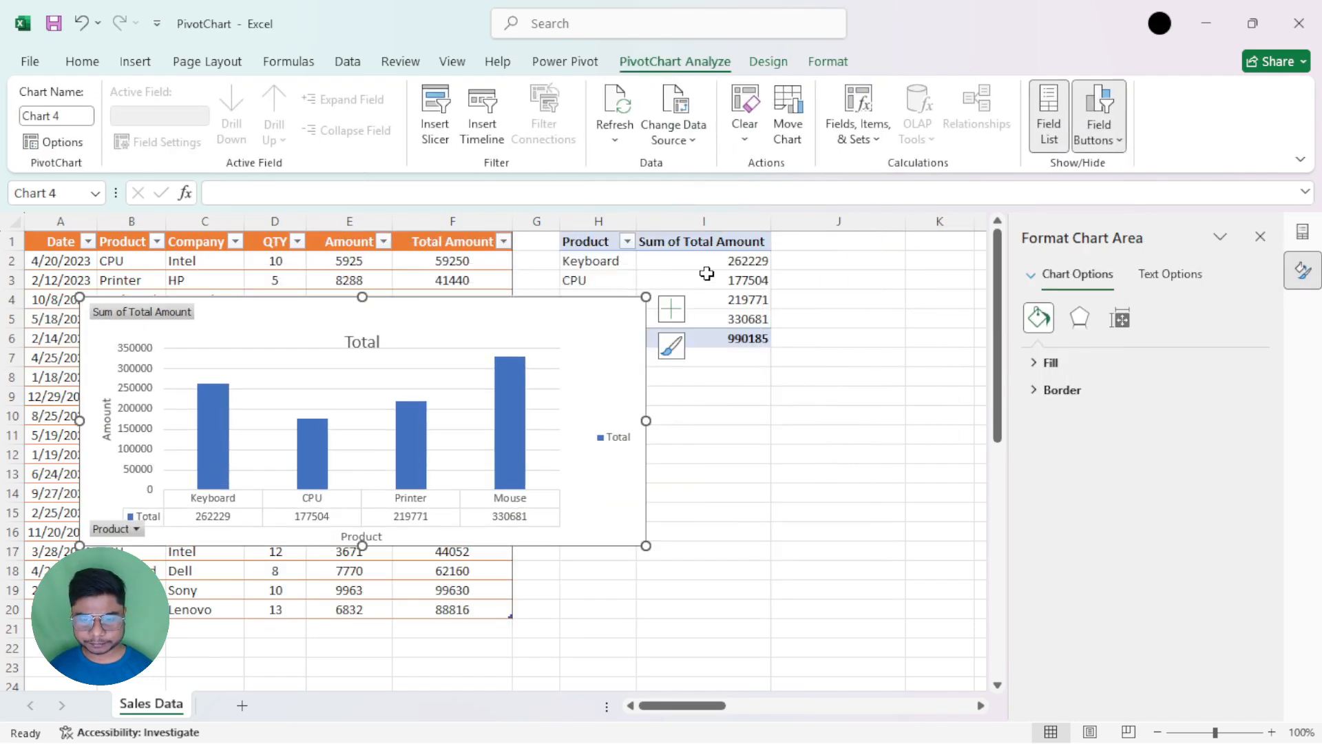
# Rearrange the PivotTable fields so that Product is in the columns and Company is in the rows.
pyautogui.click(706, 276)
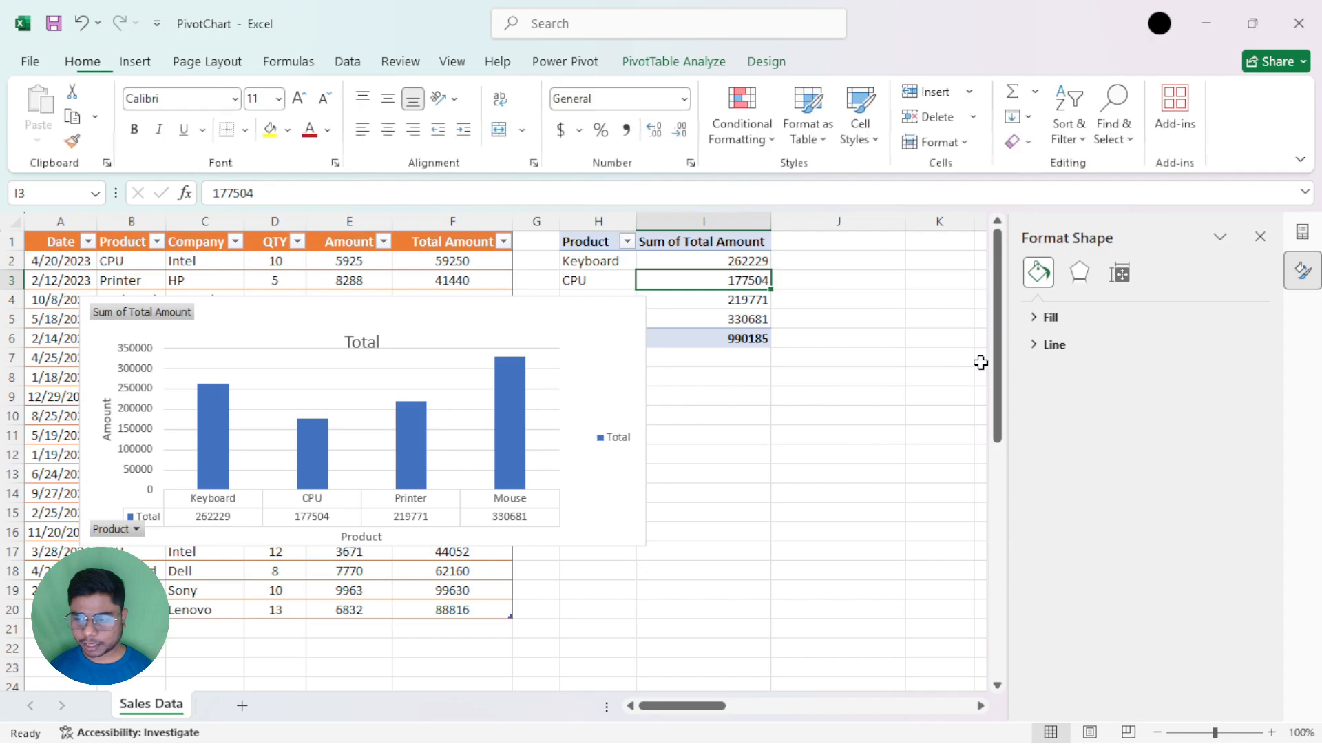
pyautogui.click(743, 242)
pyautogui.click(1260, 236)
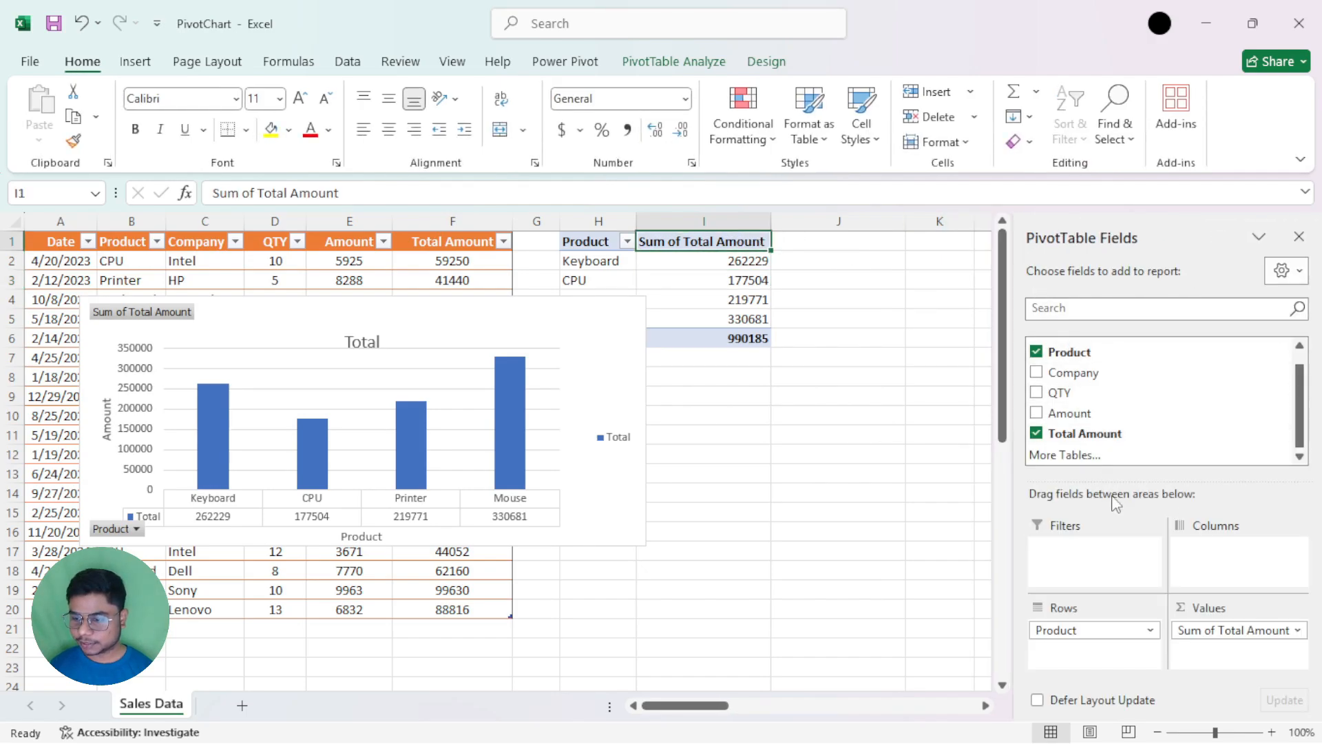
pyautogui.moveTo(1072, 627); pyautogui.dragTo(1212, 551)
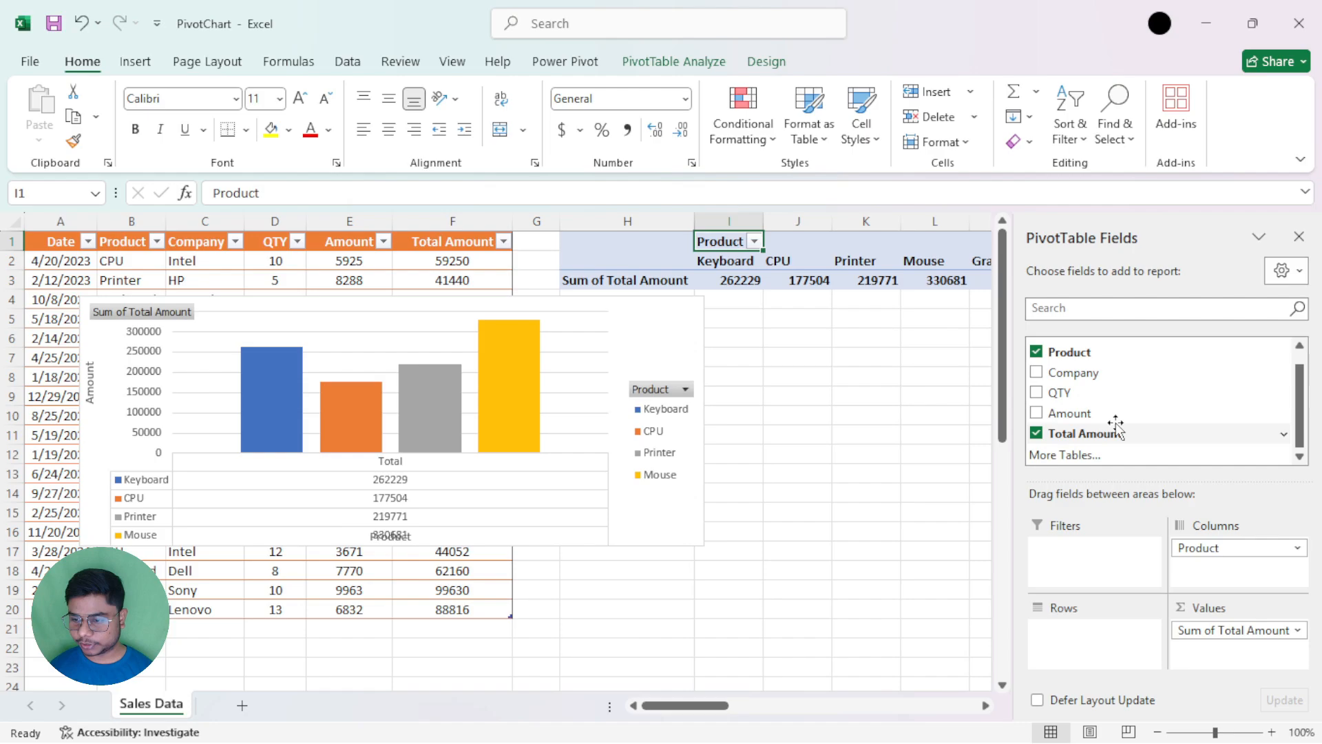
pyautogui.moveTo(1064, 379); pyautogui.dragTo(1089, 630)
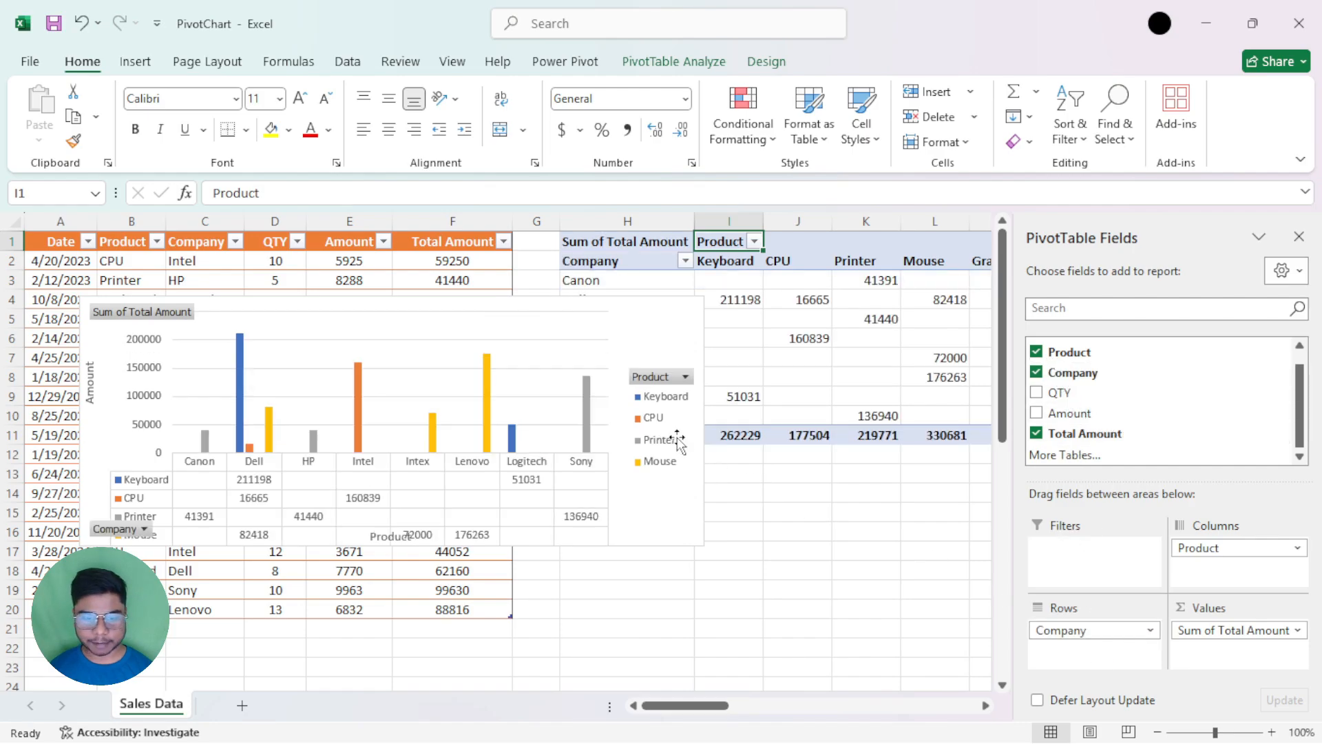
# Remove the data table from the PivotChart and shift the chart slightly up the sheet.
pyautogui.click(635, 325)
pyautogui.click(730, 309)
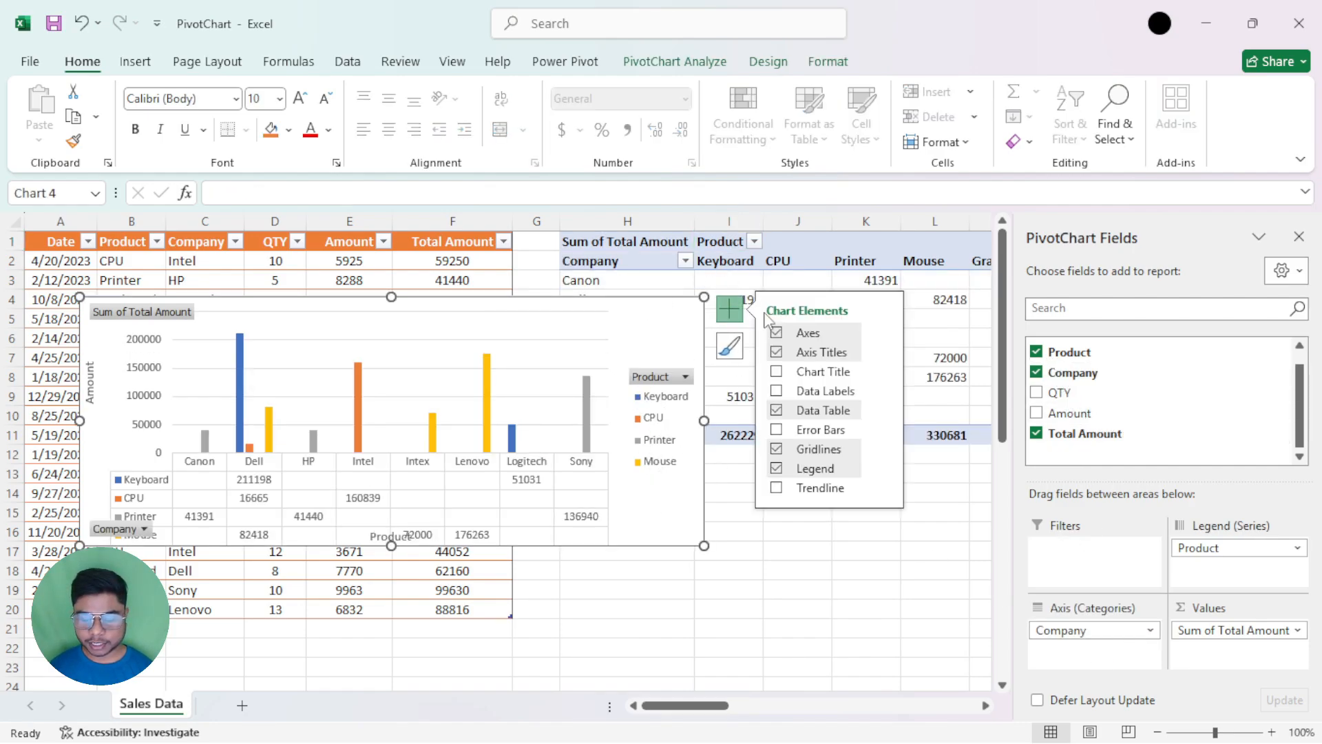
pyautogui.click(777, 411)
pyautogui.moveTo(595, 326); pyautogui.dragTo(580, 300)
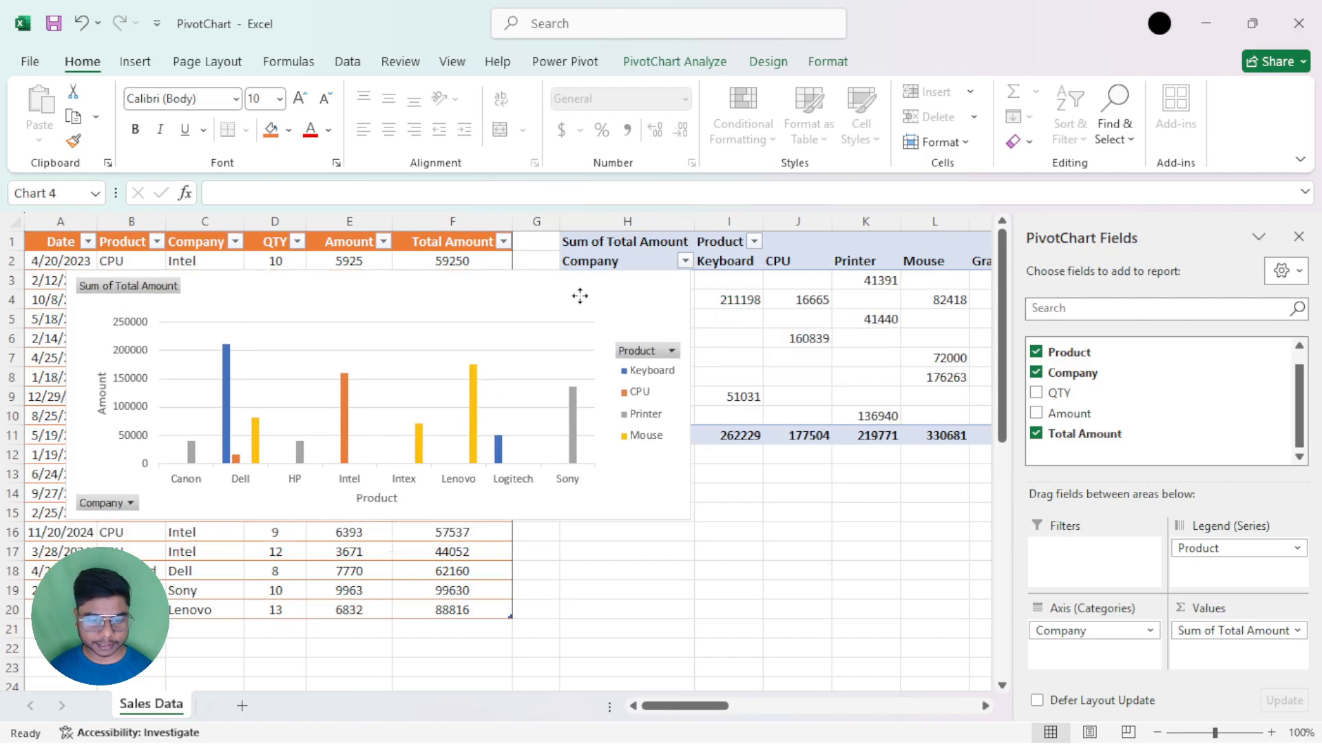
# Toggle the chart's legend off and on, and preview the Bottom legend position.
pyautogui.click(719, 289)
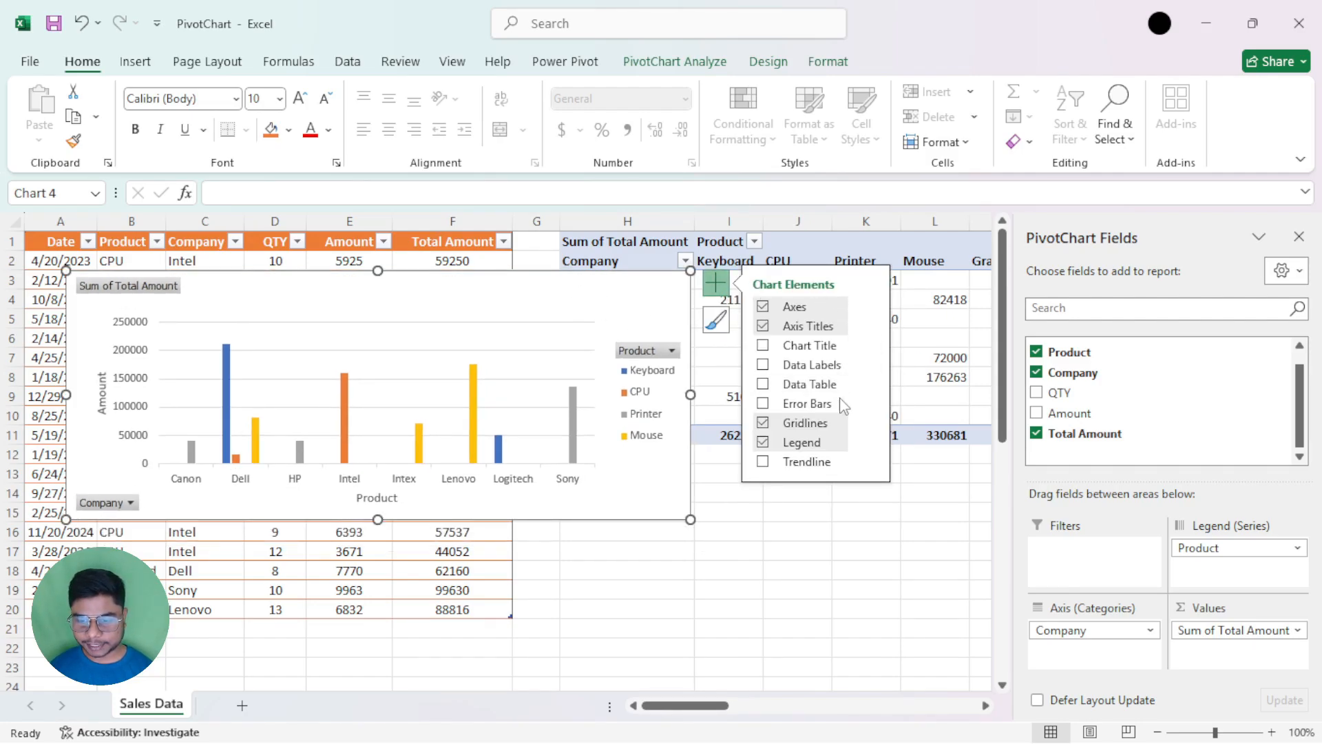
pyautogui.click(765, 444)
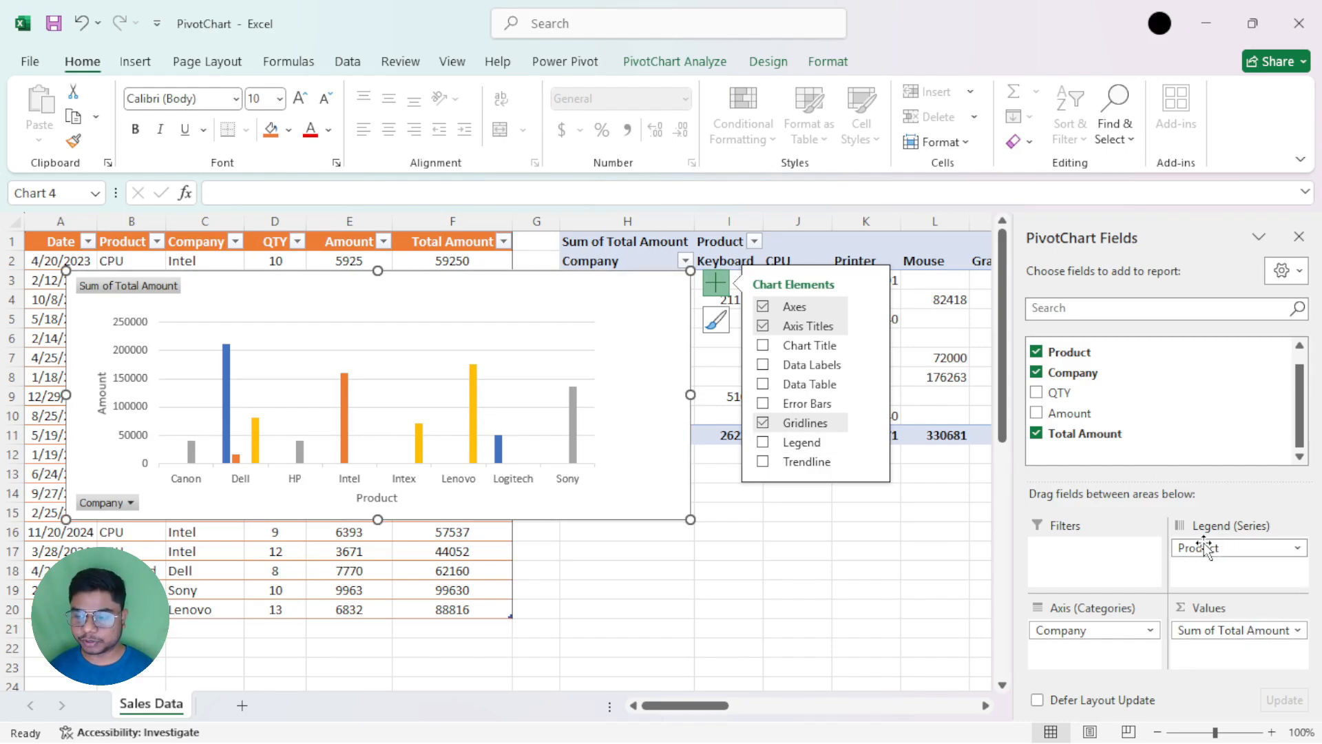
pyautogui.click(765, 444)
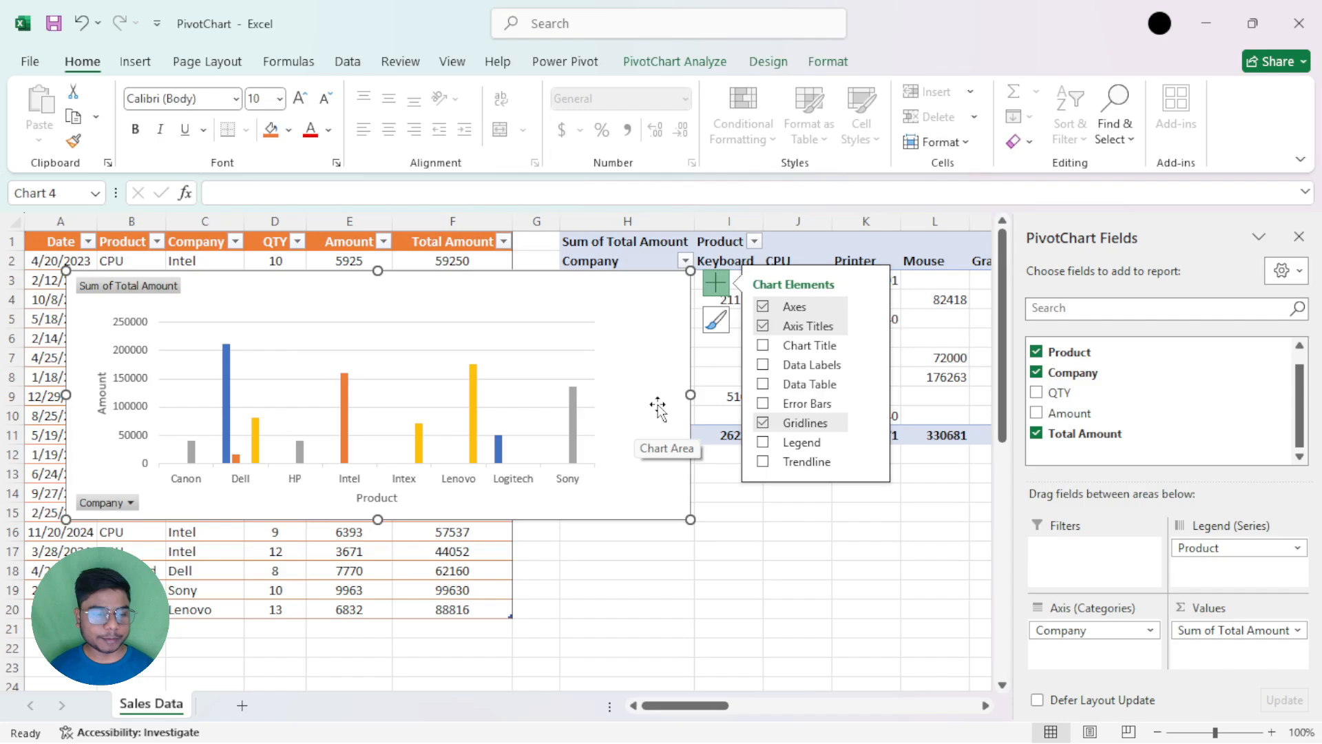
pyautogui.click(770, 444)
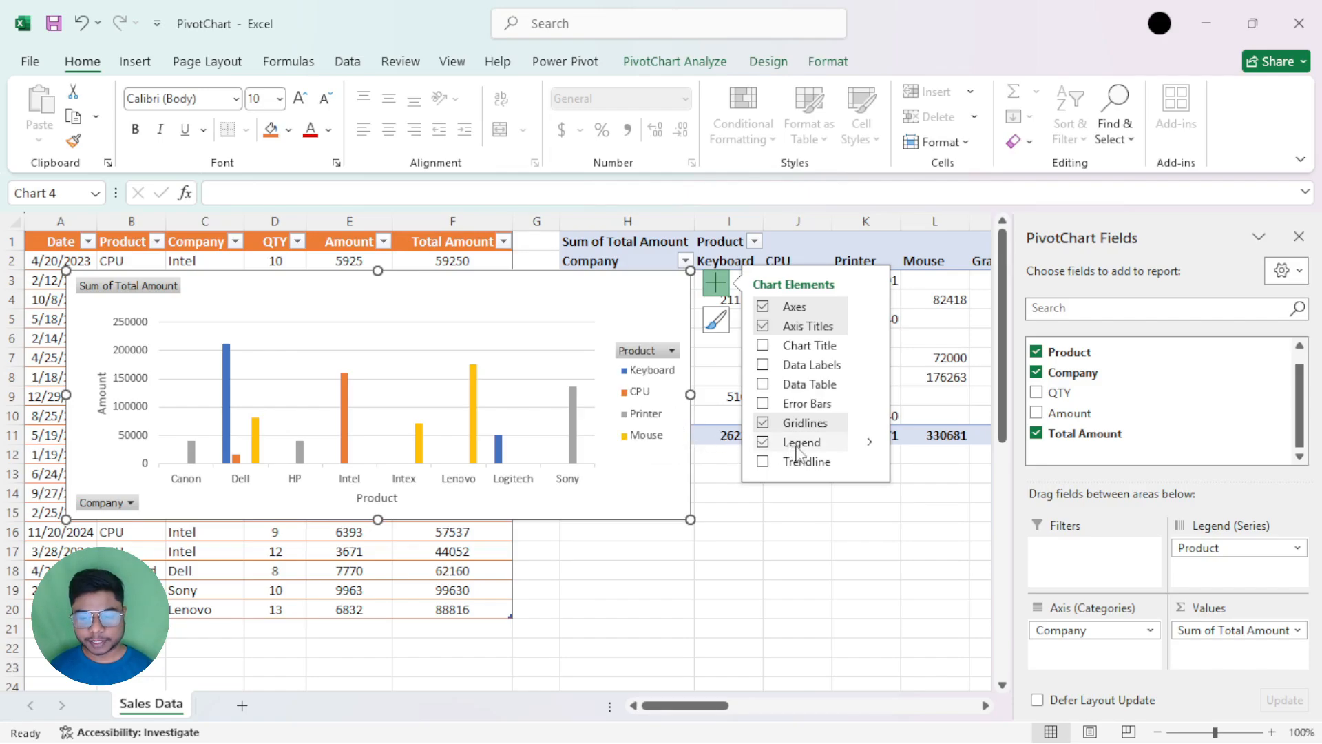
pyautogui.moveTo(872, 444)
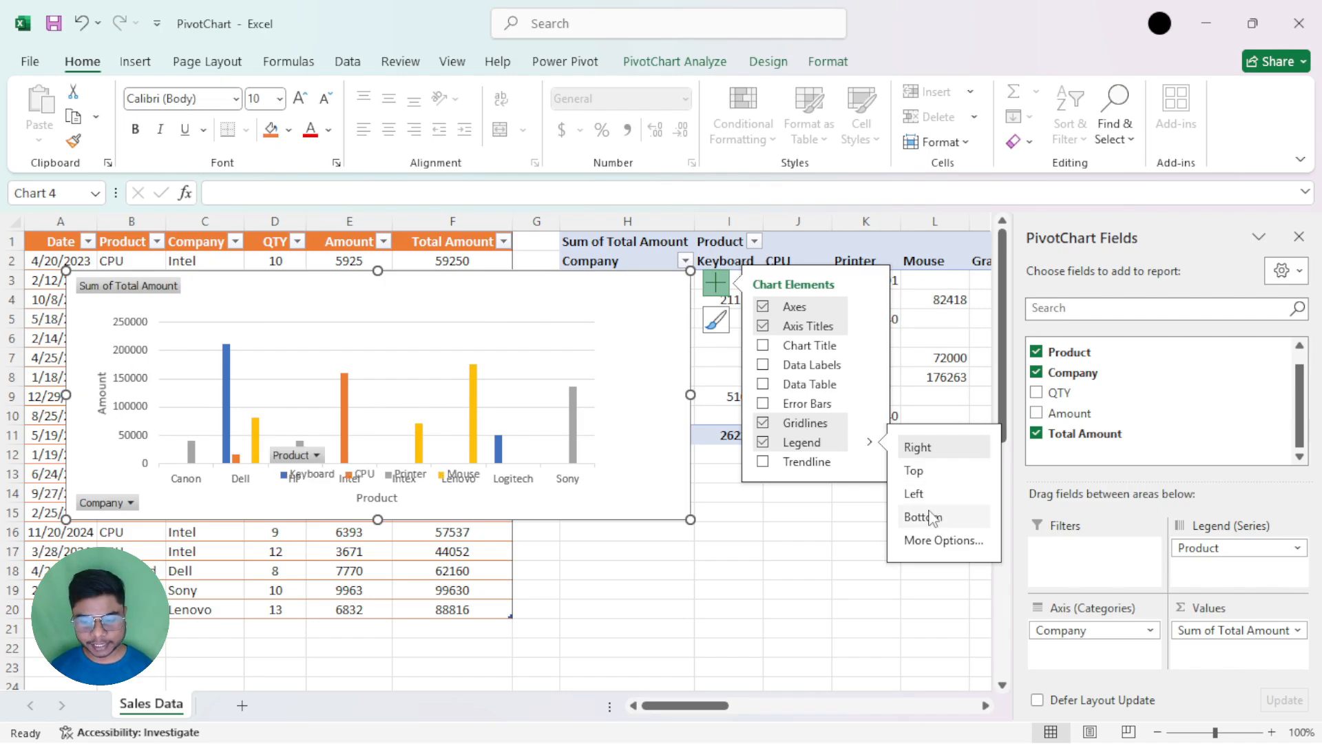
# Look at the series choices for a chart trendline and dismiss the dialog without adding one.
pyautogui.click(763, 462)
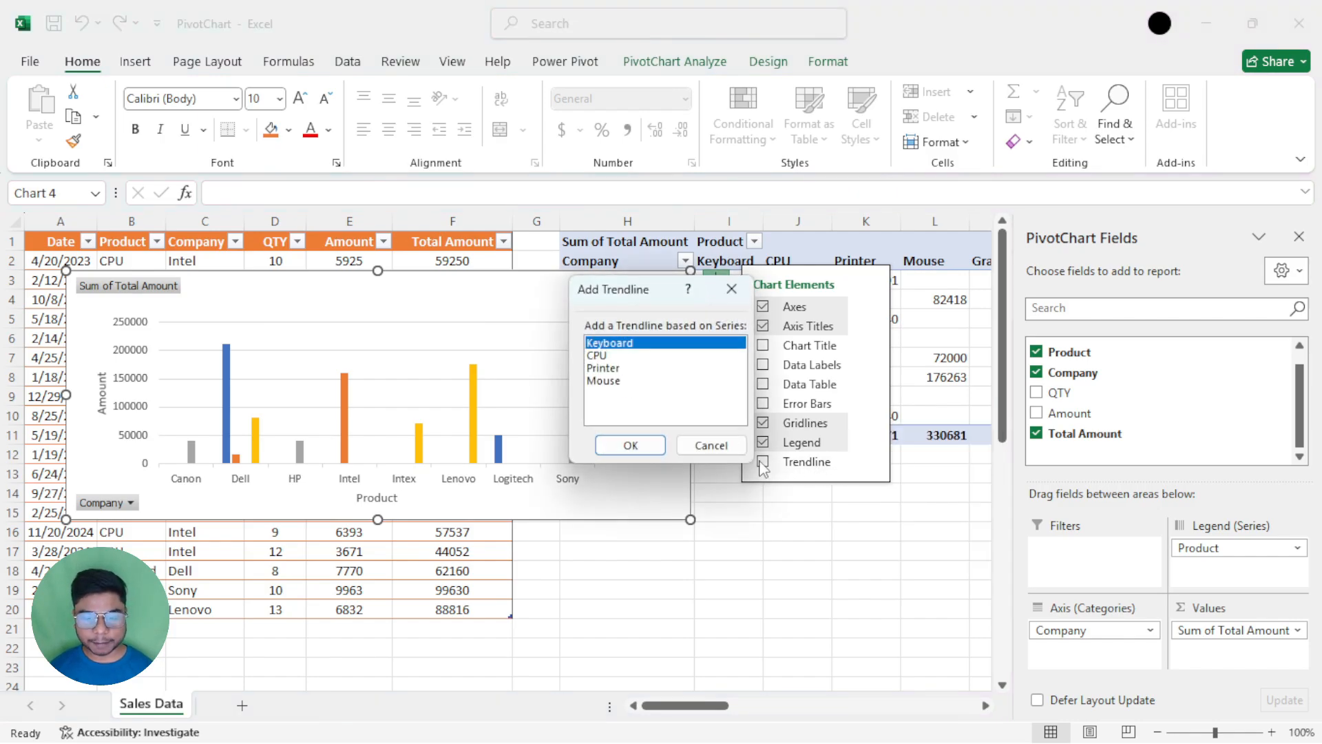
pyautogui.moveTo(645, 292); pyautogui.dragTo(739, 89)
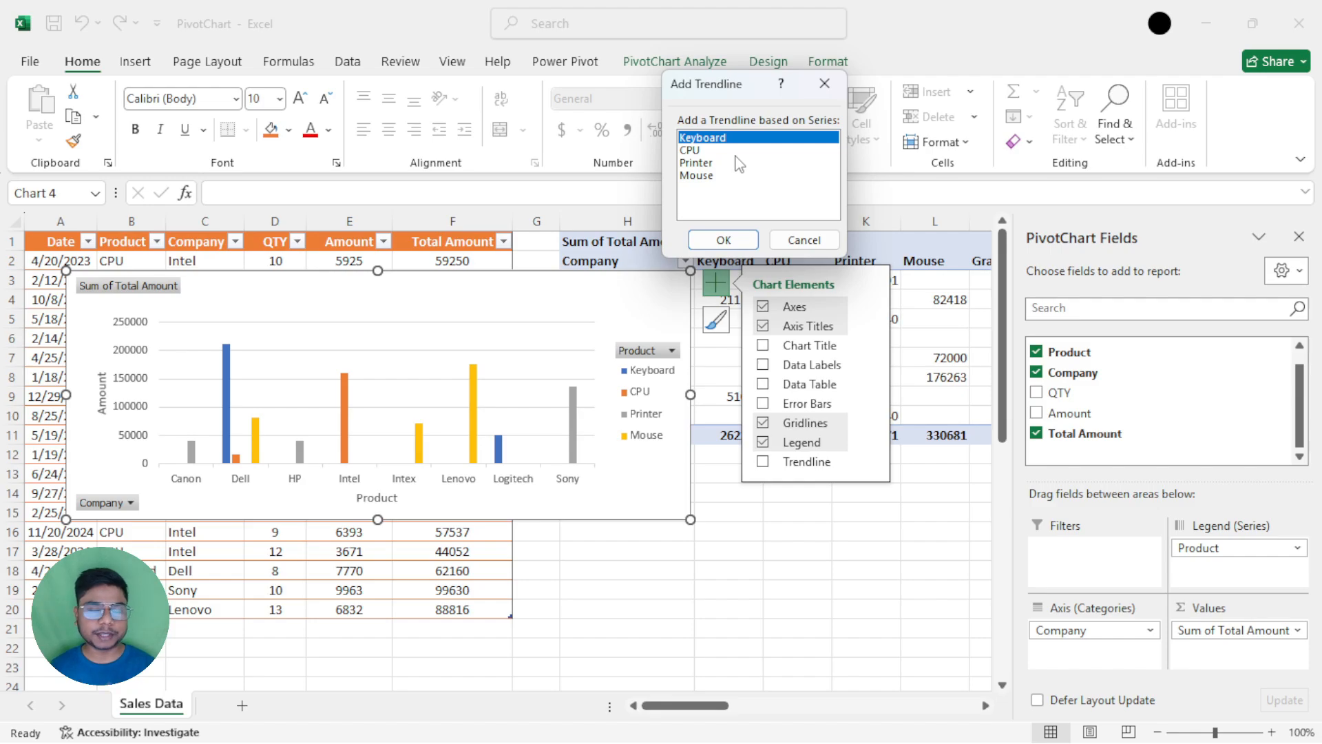
pyautogui.click(824, 84)
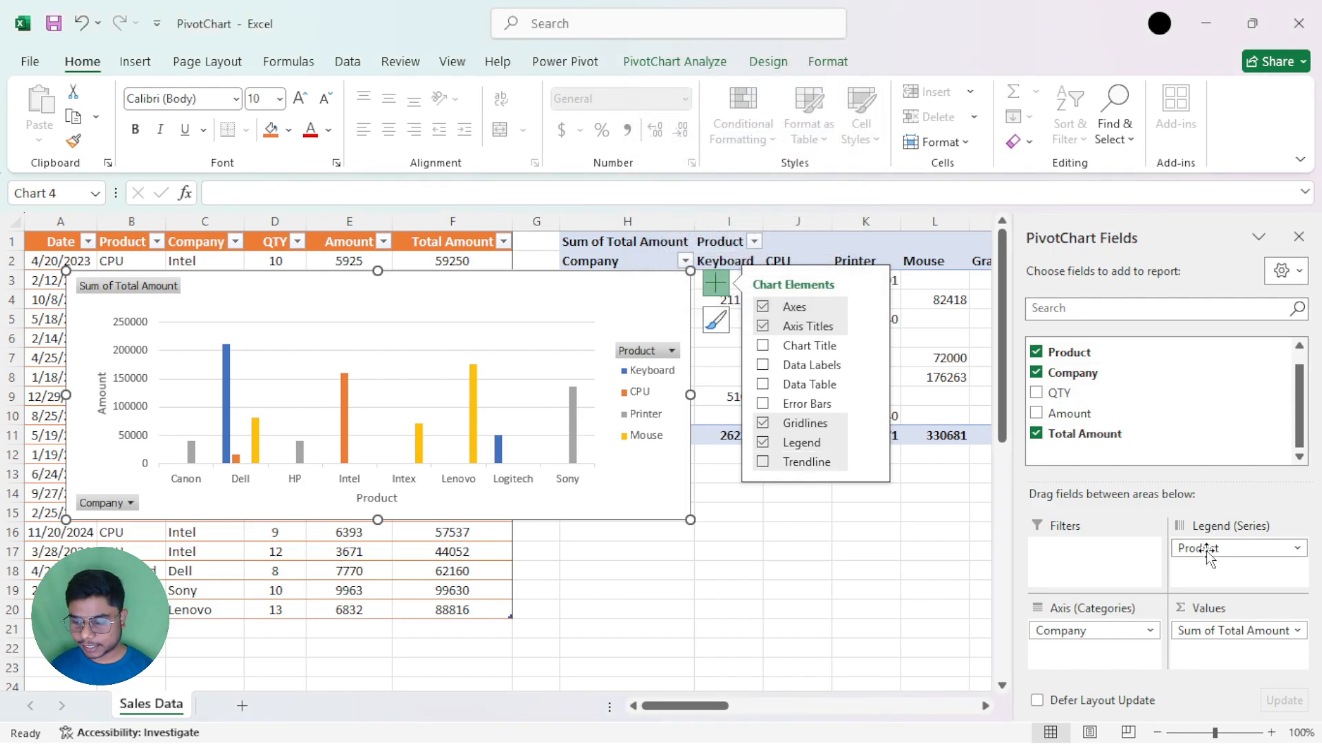
# Make Product the only axis field in place of Company, and add a linear trendline to the chart.
pyautogui.moveTo(1207, 551); pyautogui.dragTo(951, 466)
pyautogui.click(709, 462)
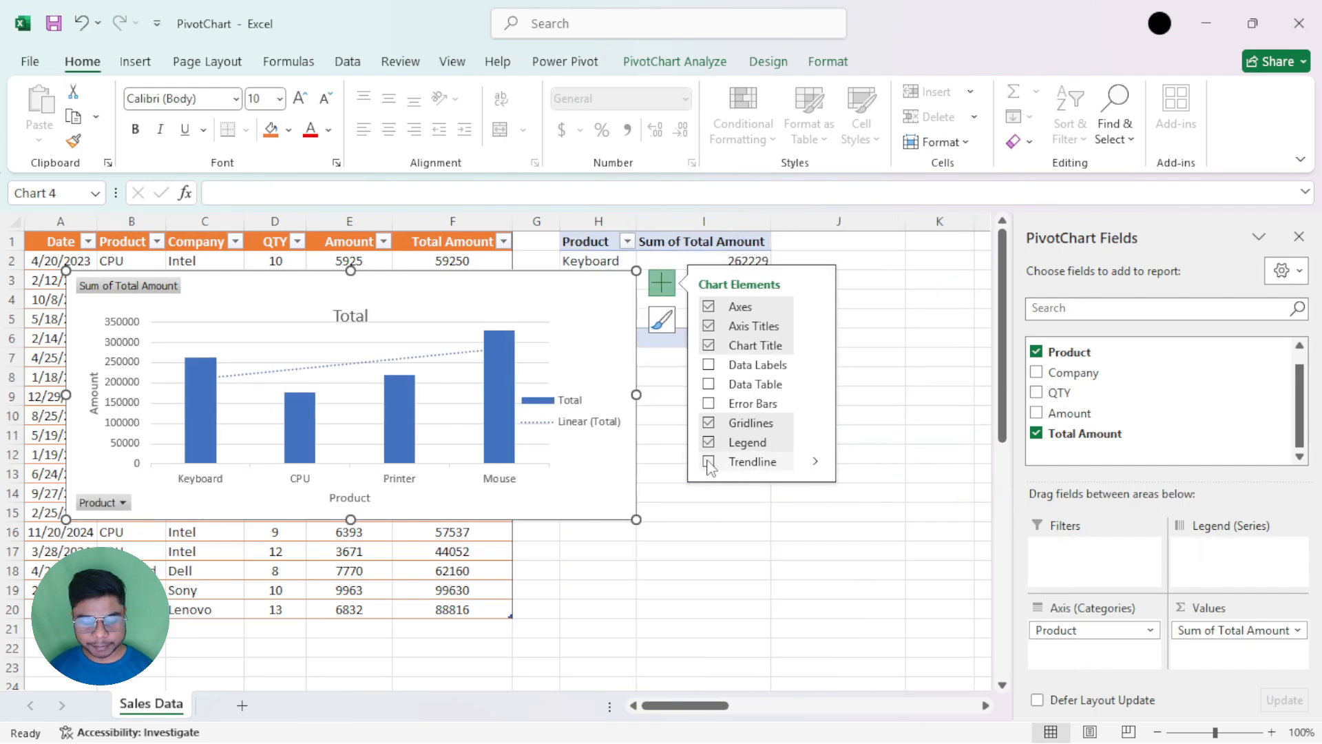
# Move the PivotChart so it covers roughly columns B to I in rows 2 to 15.
pyautogui.moveTo(477, 290); pyautogui.dragTo(621, 290)
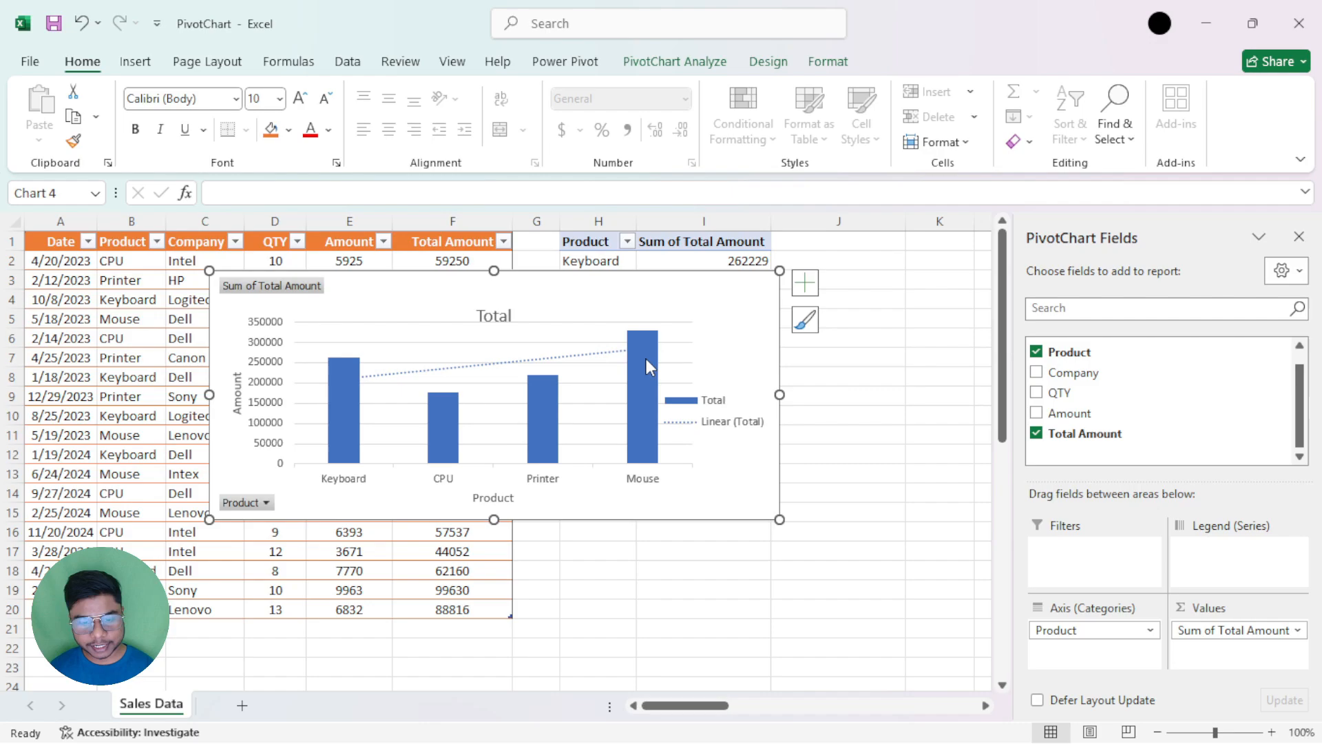
pyautogui.moveTo(646, 358)
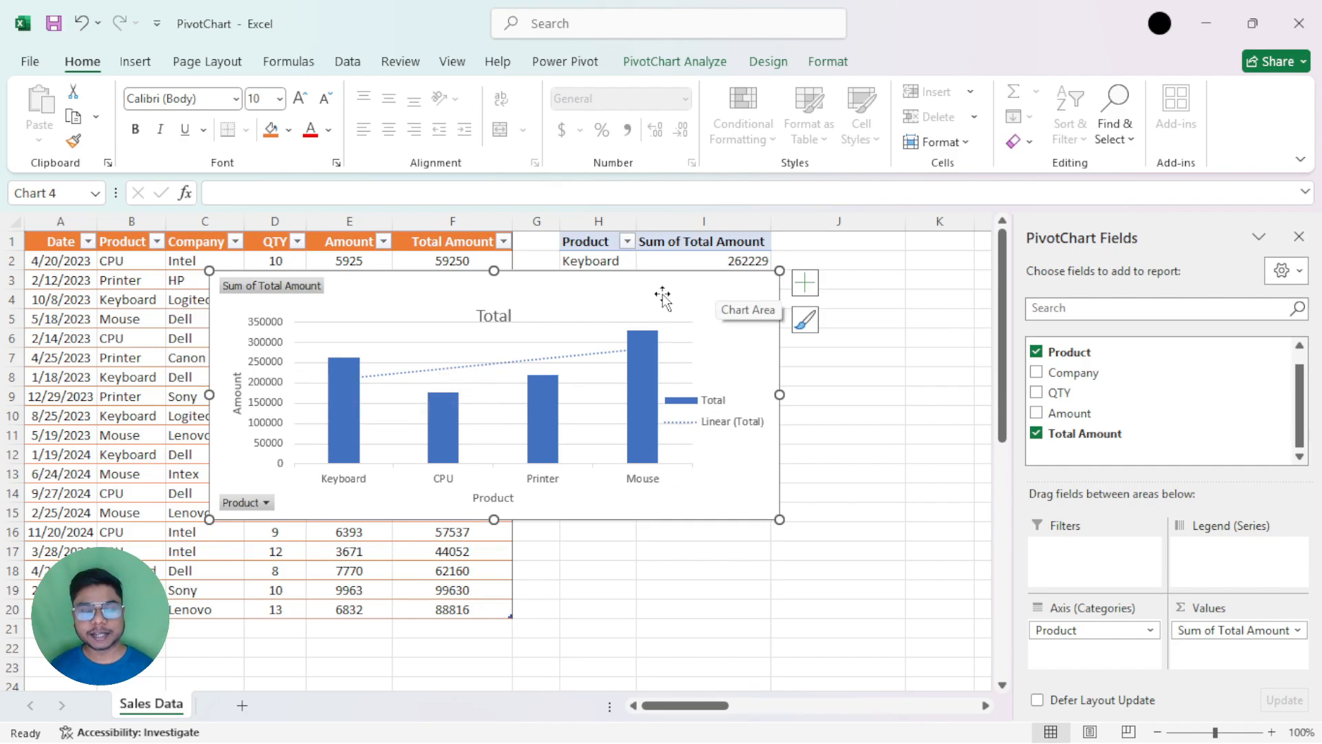
pyautogui.moveTo(671, 304); pyautogui.dragTo(592, 298)
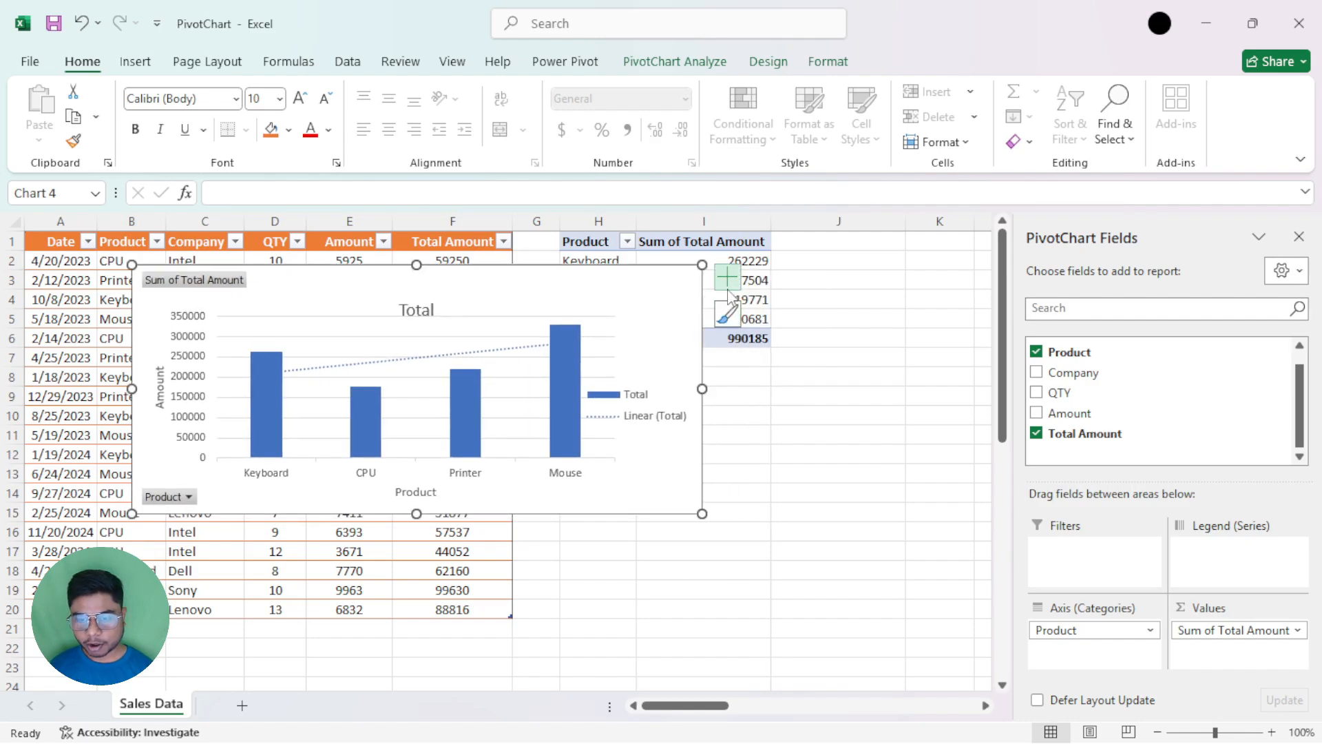
# Set Product as the chart's legend series field and Company as its axis category field.
pyautogui.moveTo(1099, 630); pyautogui.dragTo(1213, 551)
pyautogui.moveTo(1056, 375); pyautogui.dragTo(1074, 633)
# Try a linear trendline based on the Keyboard series and remove it from the chart again.
pyautogui.click(785, 277)
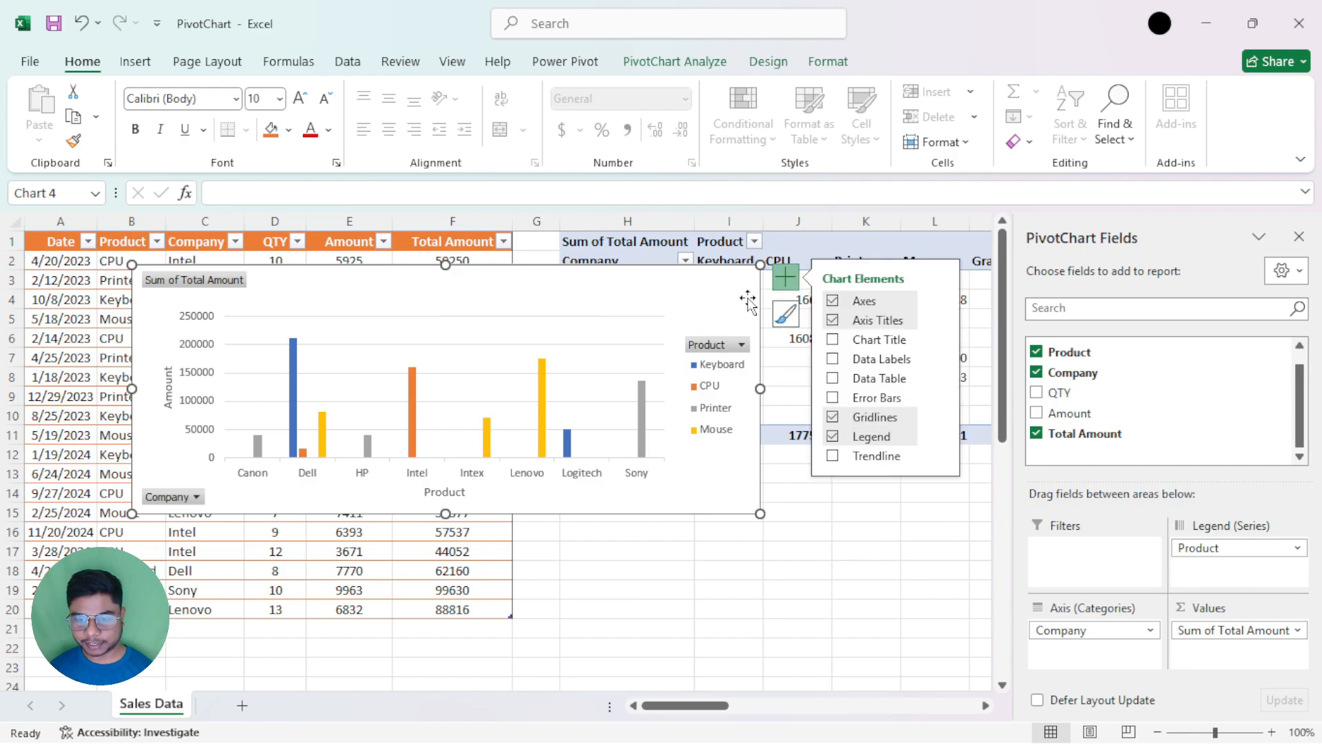
pyautogui.click(847, 457)
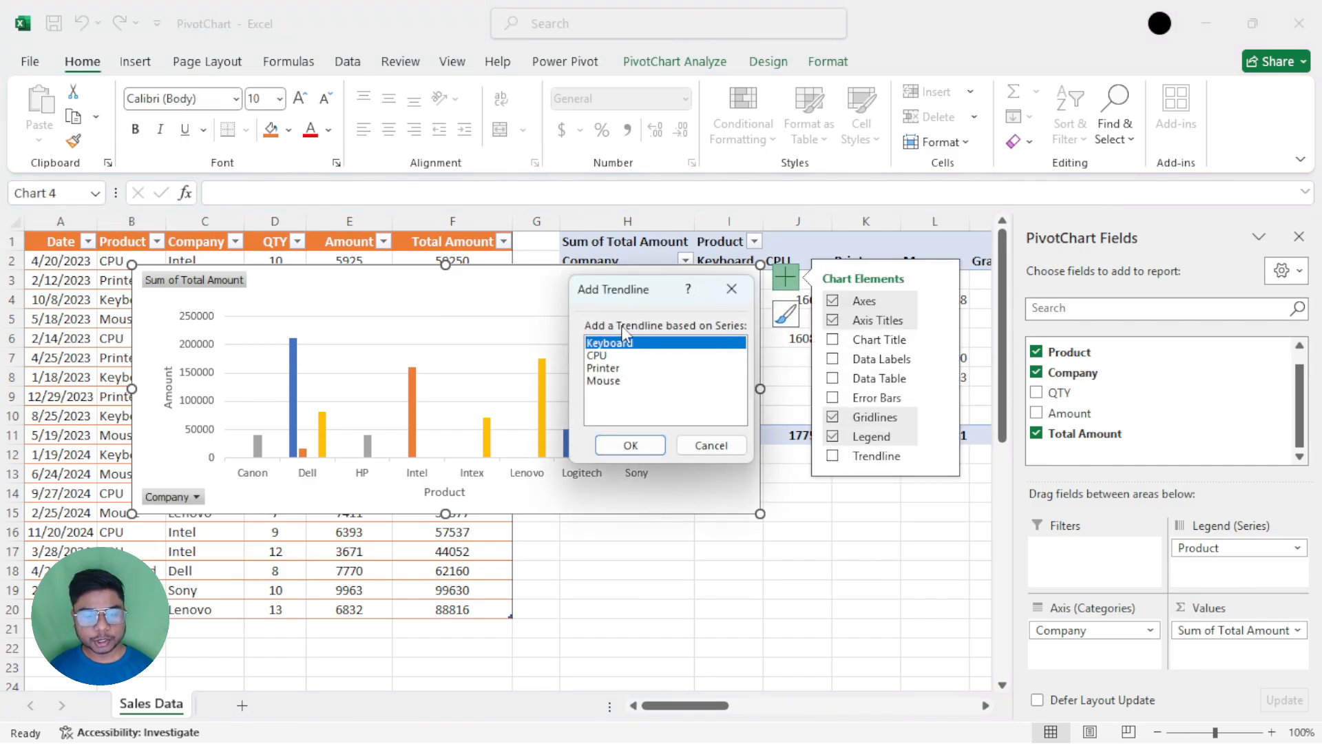
pyautogui.moveTo(626, 296); pyautogui.dragTo(696, 222)
pyautogui.click(698, 370)
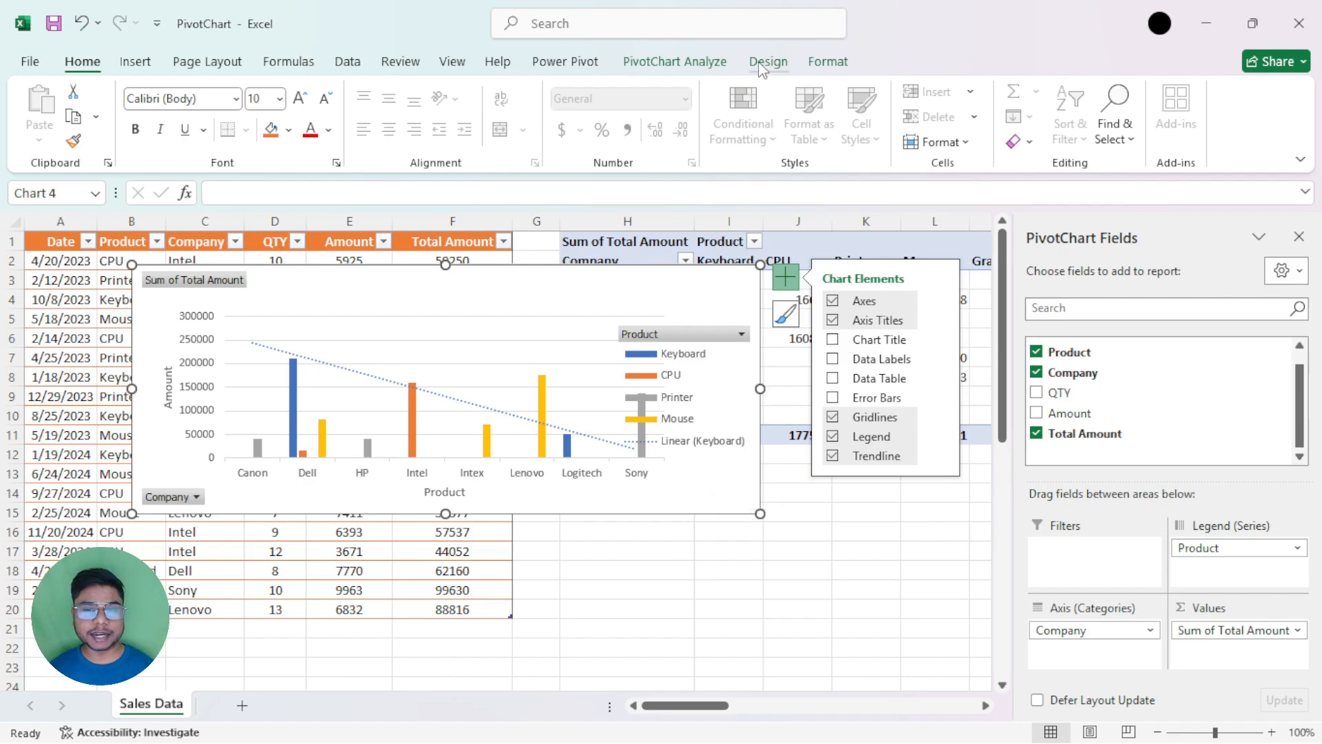
pyautogui.click(833, 456)
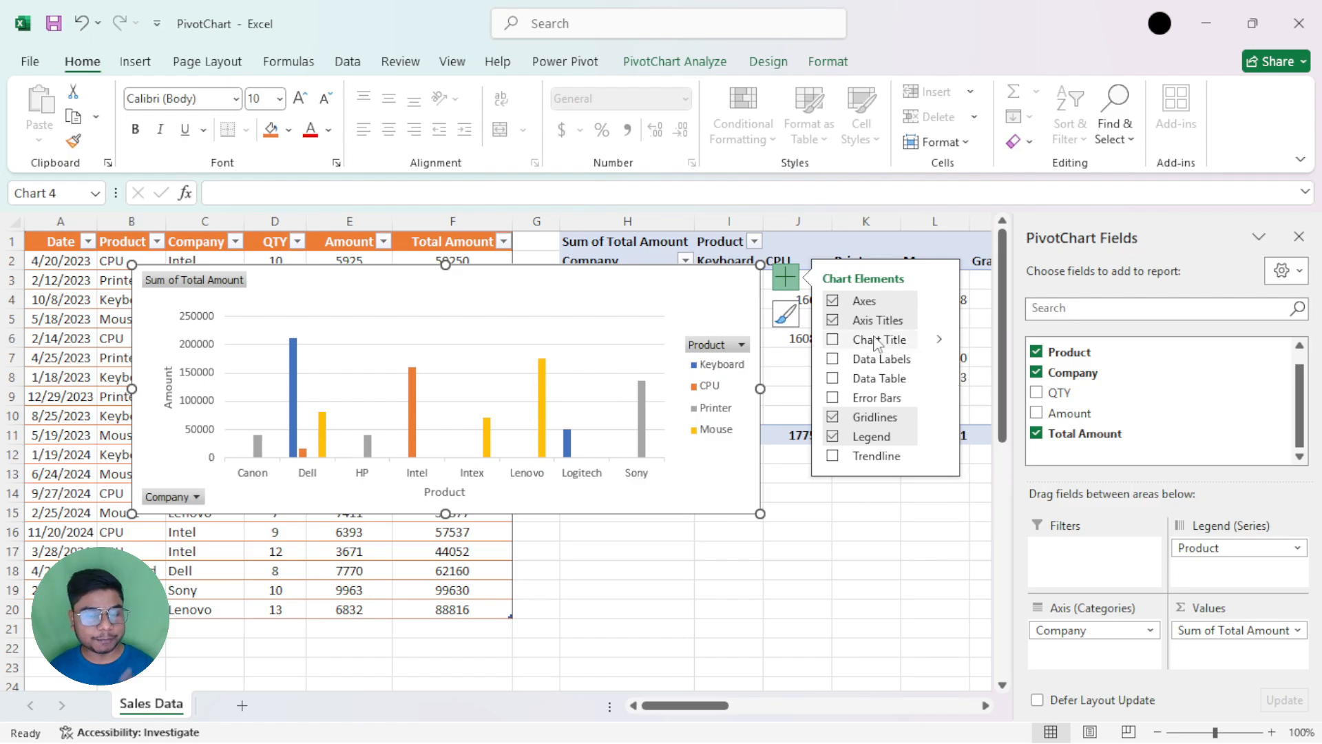
# Examine the horizontal axis's detailed axis options and text options, and close the formatting settings.
pyautogui.click(939, 302)
pyautogui.click(1033, 343)
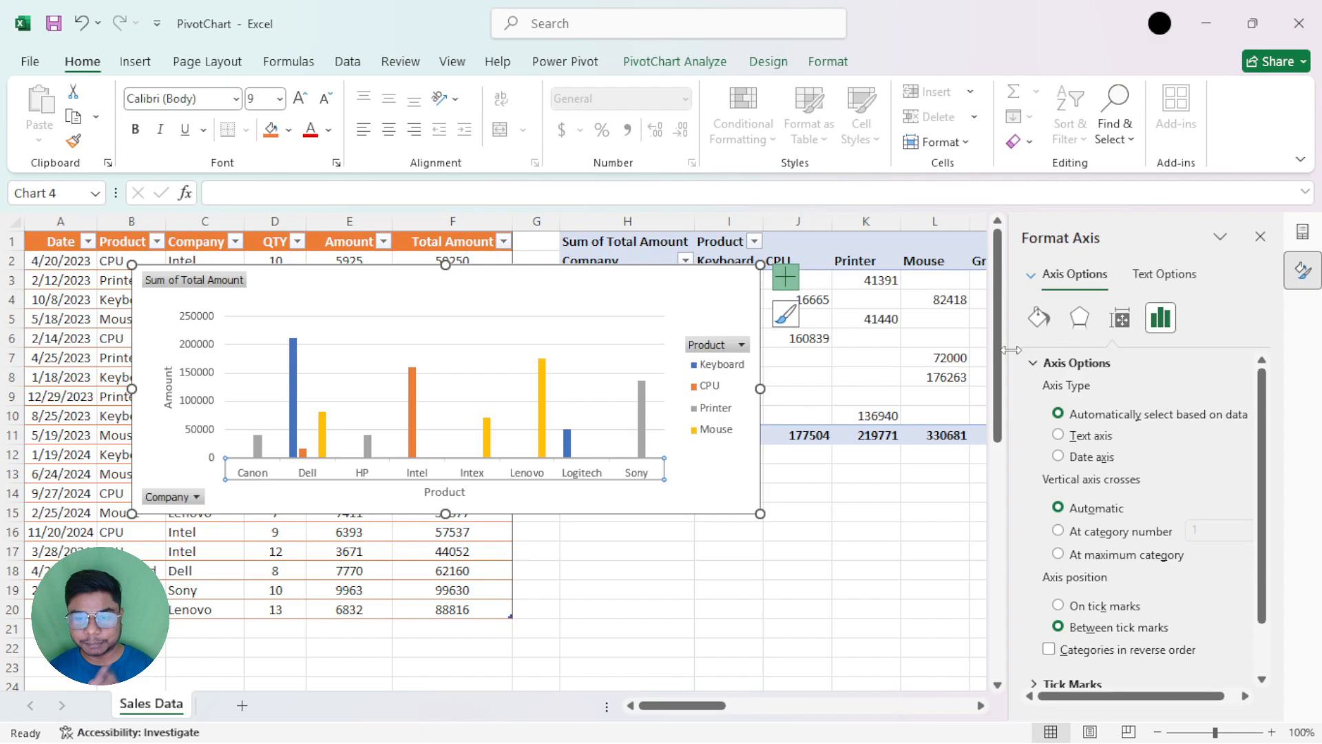
pyautogui.scroll(-2, 1267, 506)
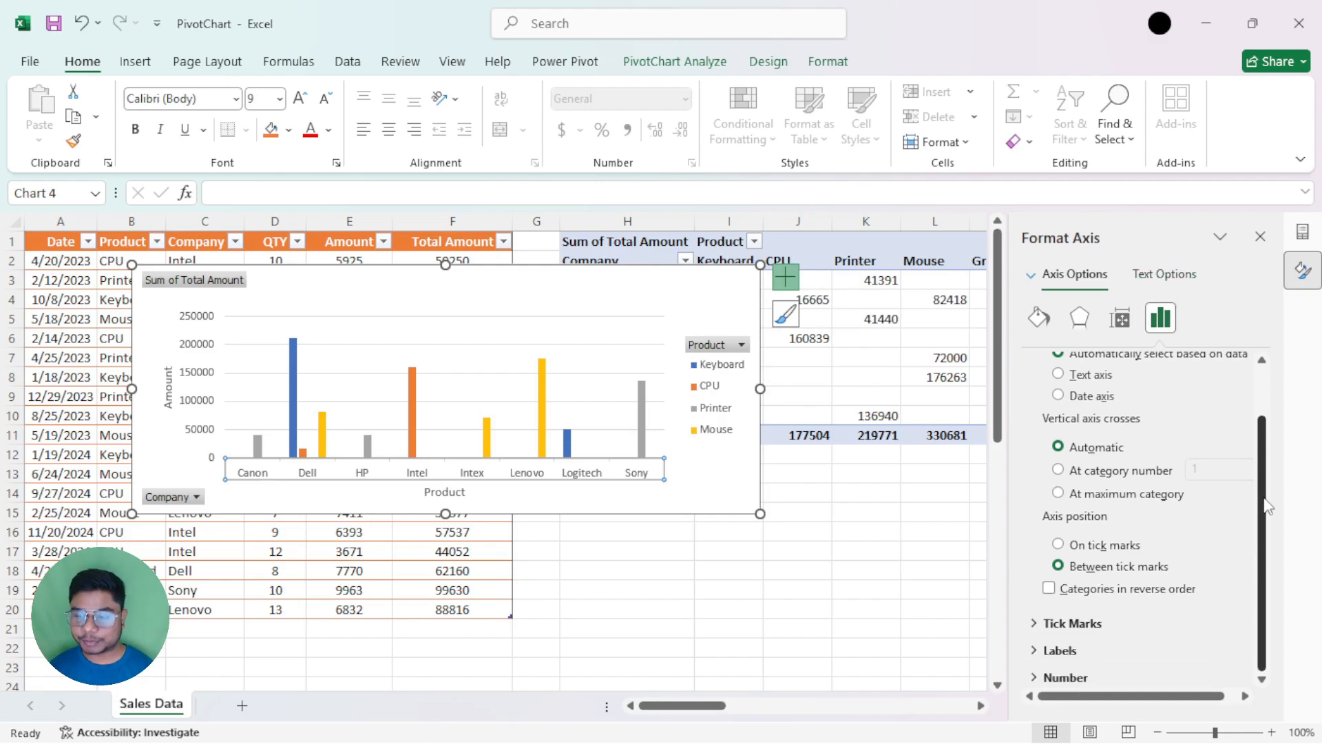
pyautogui.click(1162, 275)
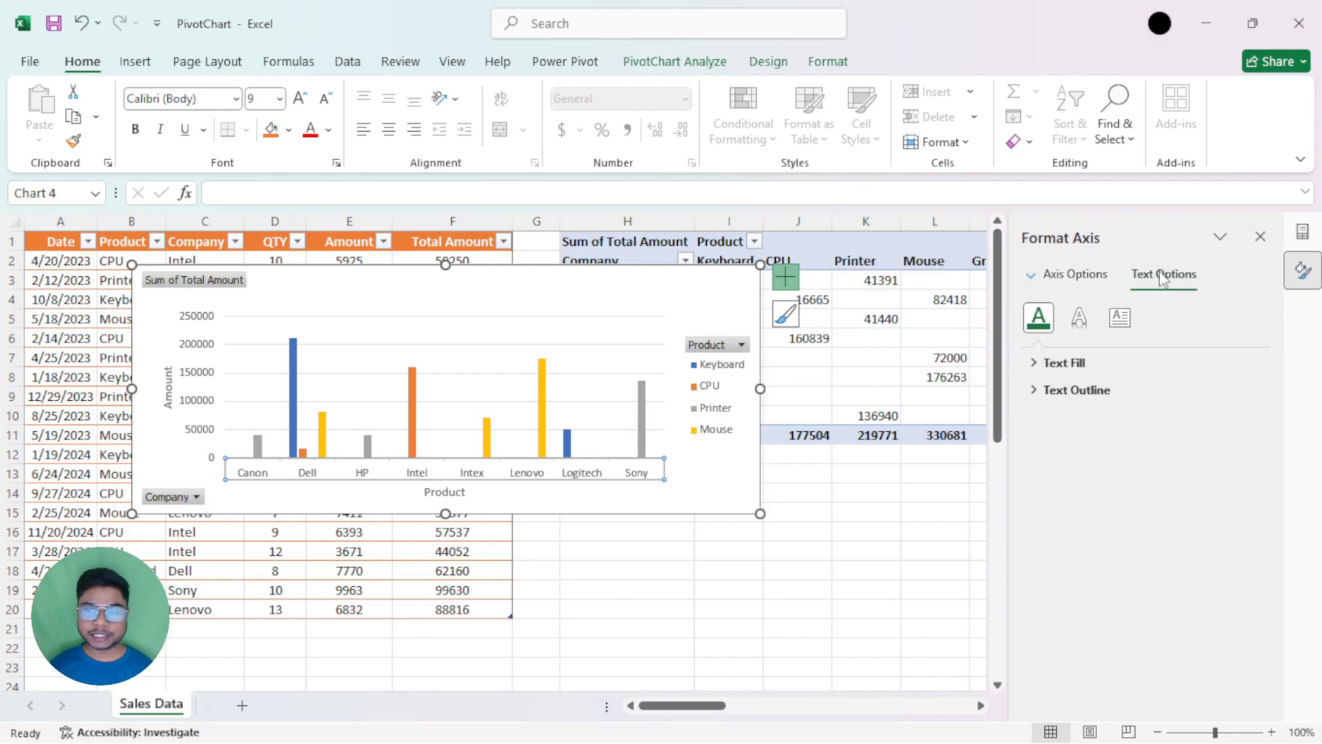
pyautogui.click(1261, 236)
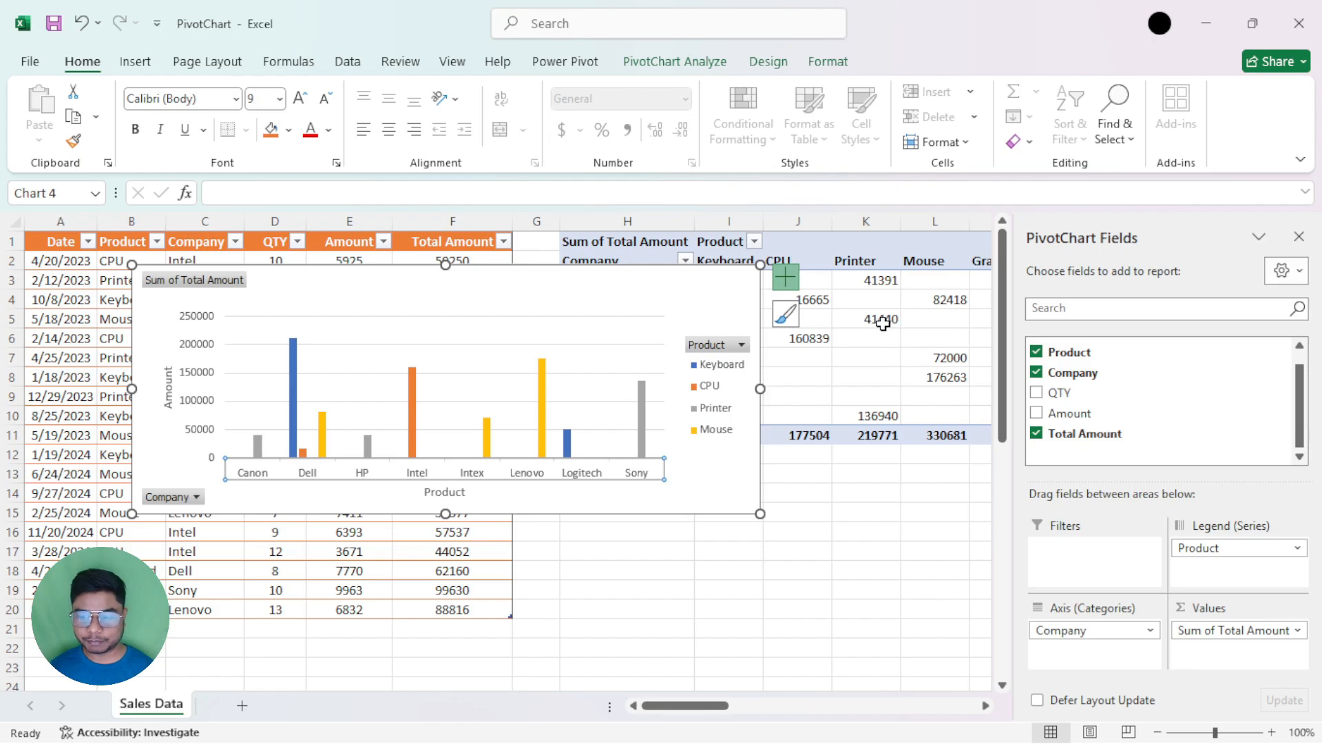
# Try Product as an axis field and return it to the legend, and resize and move the chart to columns B to H, rows 1 to 14.
pyautogui.moveTo(1217, 534)
pyautogui.mouseDown()
pyautogui.moveTo(1123, 657)
pyautogui.moveTo(1078, 644)
pyautogui.moveTo(1210, 599)
pyautogui.moveTo(1199, 551)
pyautogui.mouseUp()
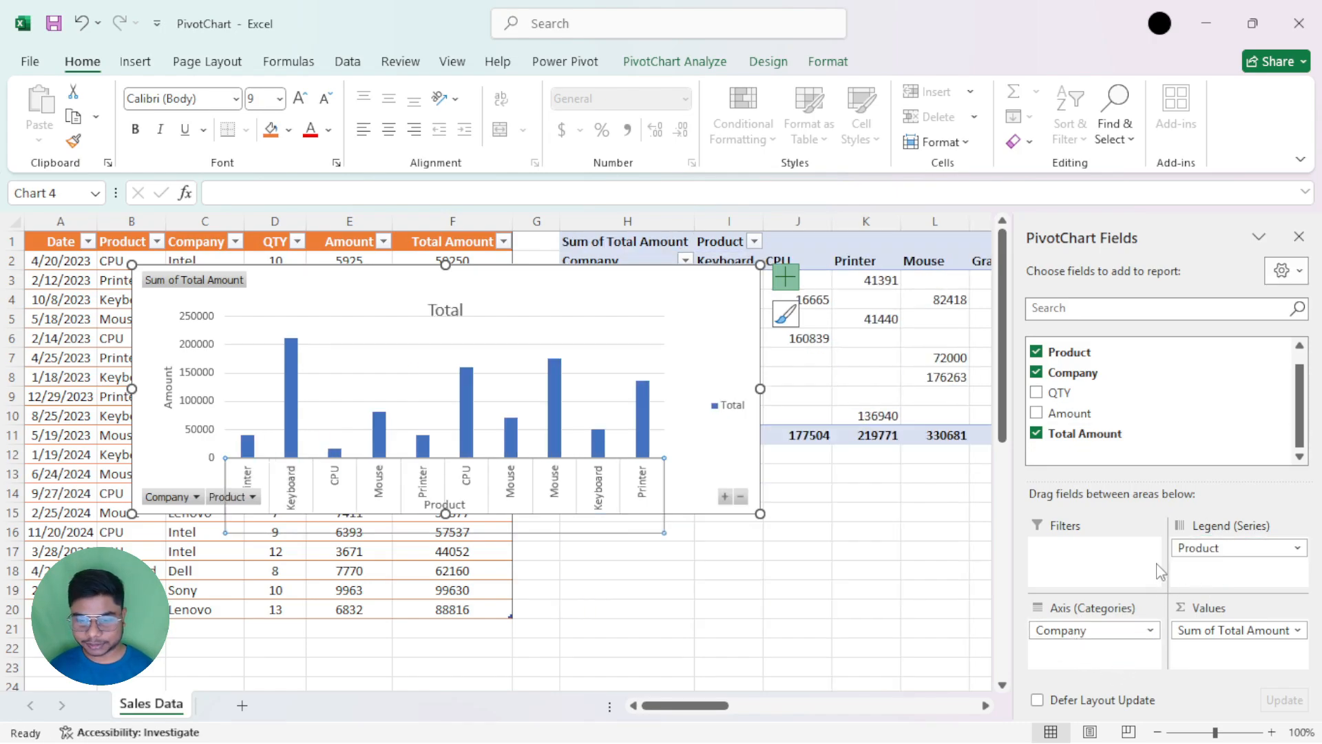
pyautogui.moveTo(750, 507); pyautogui.dragTo(689, 538)
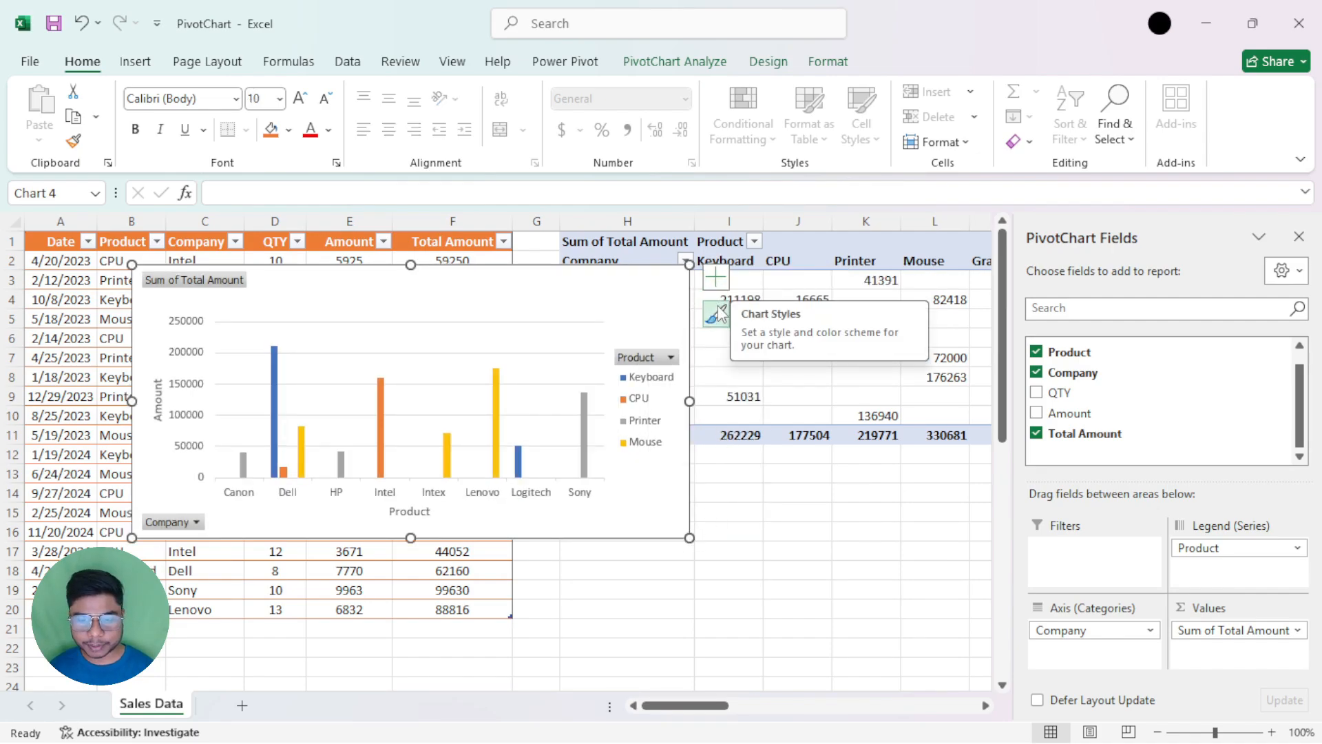
pyautogui.moveTo(633, 279); pyautogui.dragTo(647, 246)
# Preview the built-in chart styles on the PivotChart, through Style 14.
pyautogui.click(723, 282)
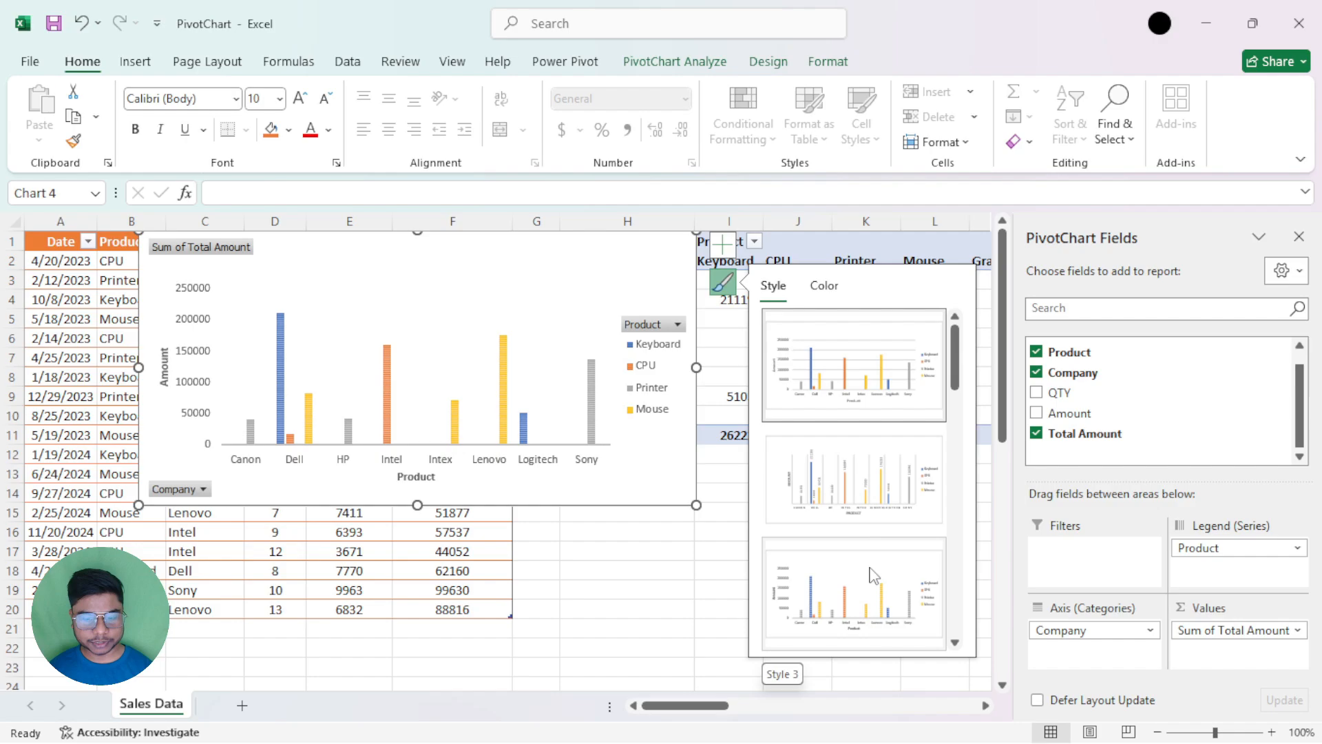
pyautogui.scroll(-2, 874, 572)
pyautogui.scroll(-2, 873, 570)
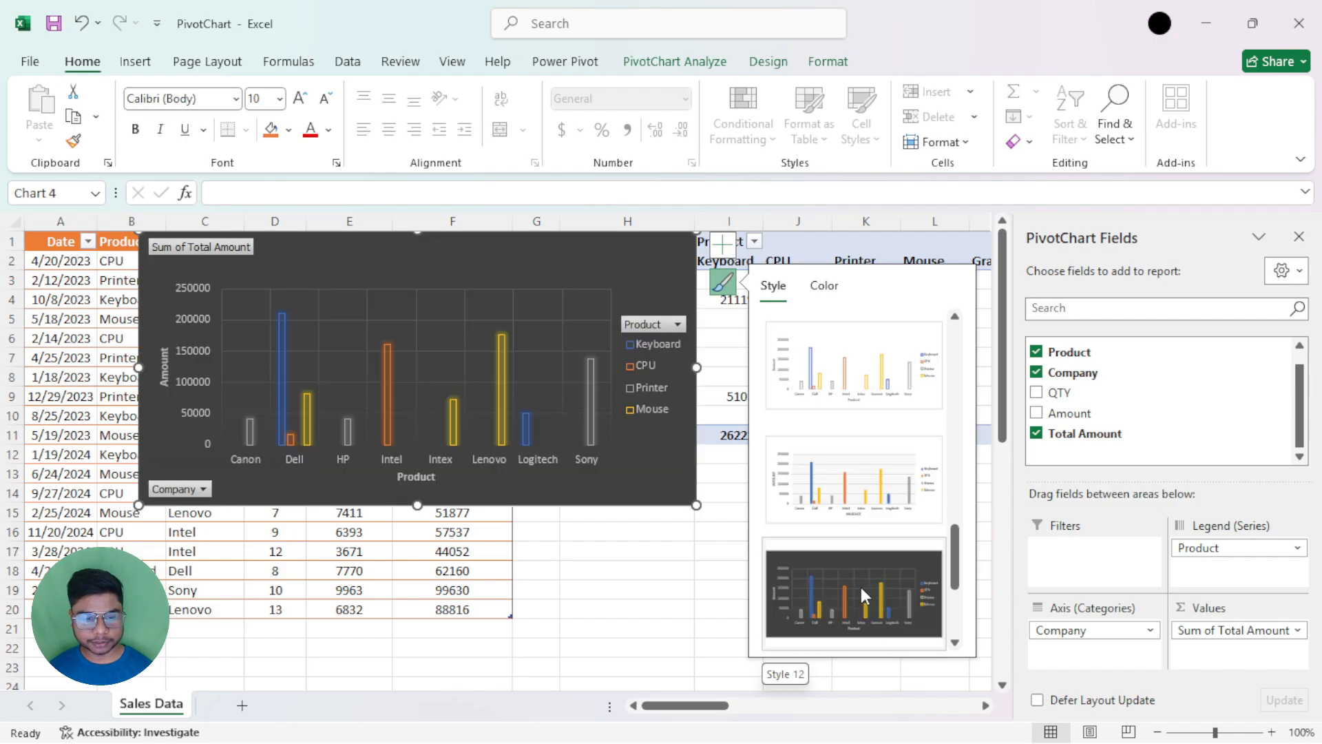
pyautogui.scroll(-2, 861, 587)
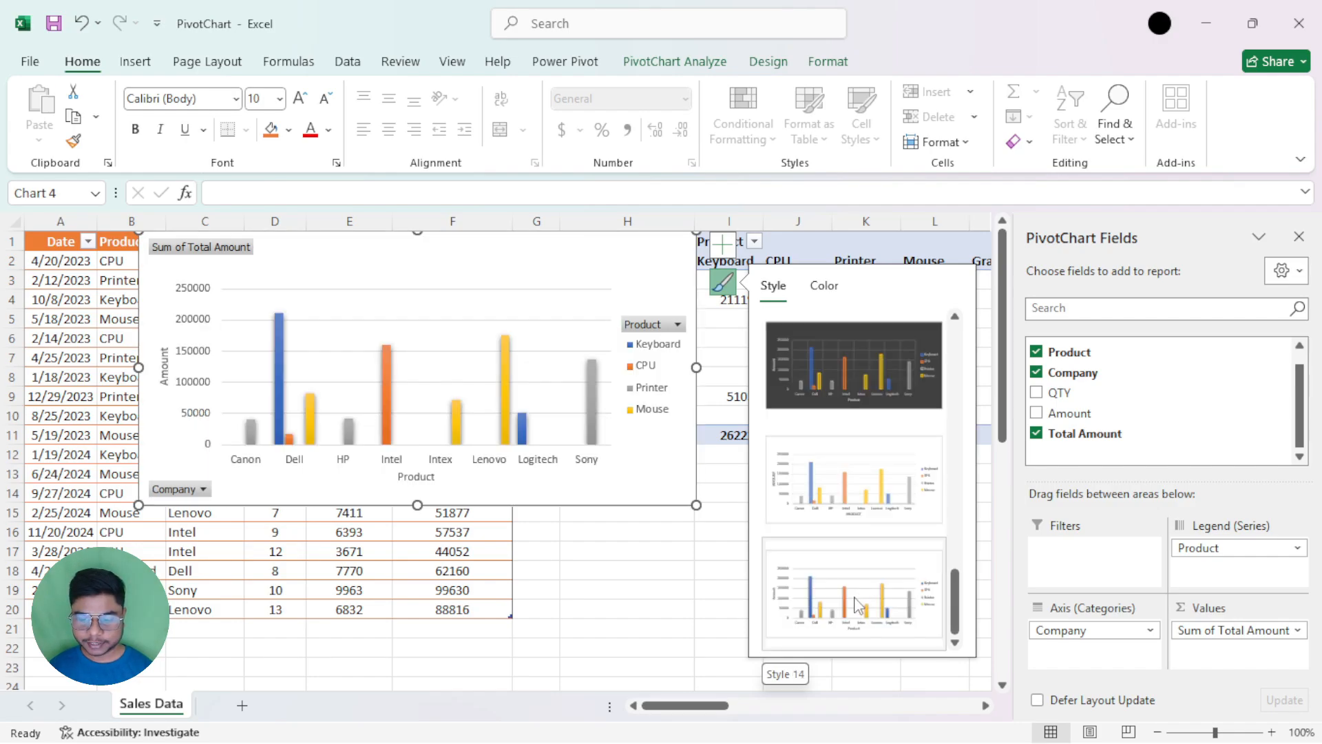
# Try the second Colorful palette on the chart and restore the first Colorful palette.
pyautogui.click(824, 285)
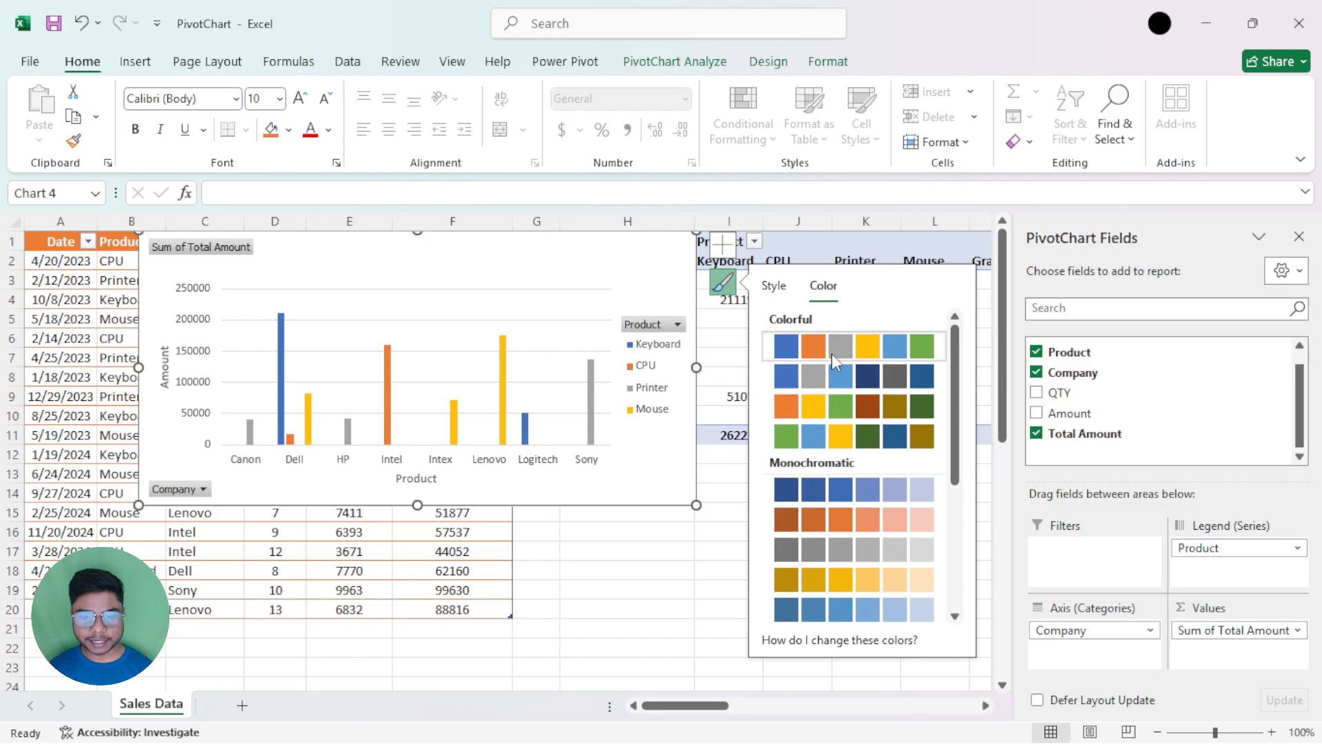
pyautogui.click(390, 382)
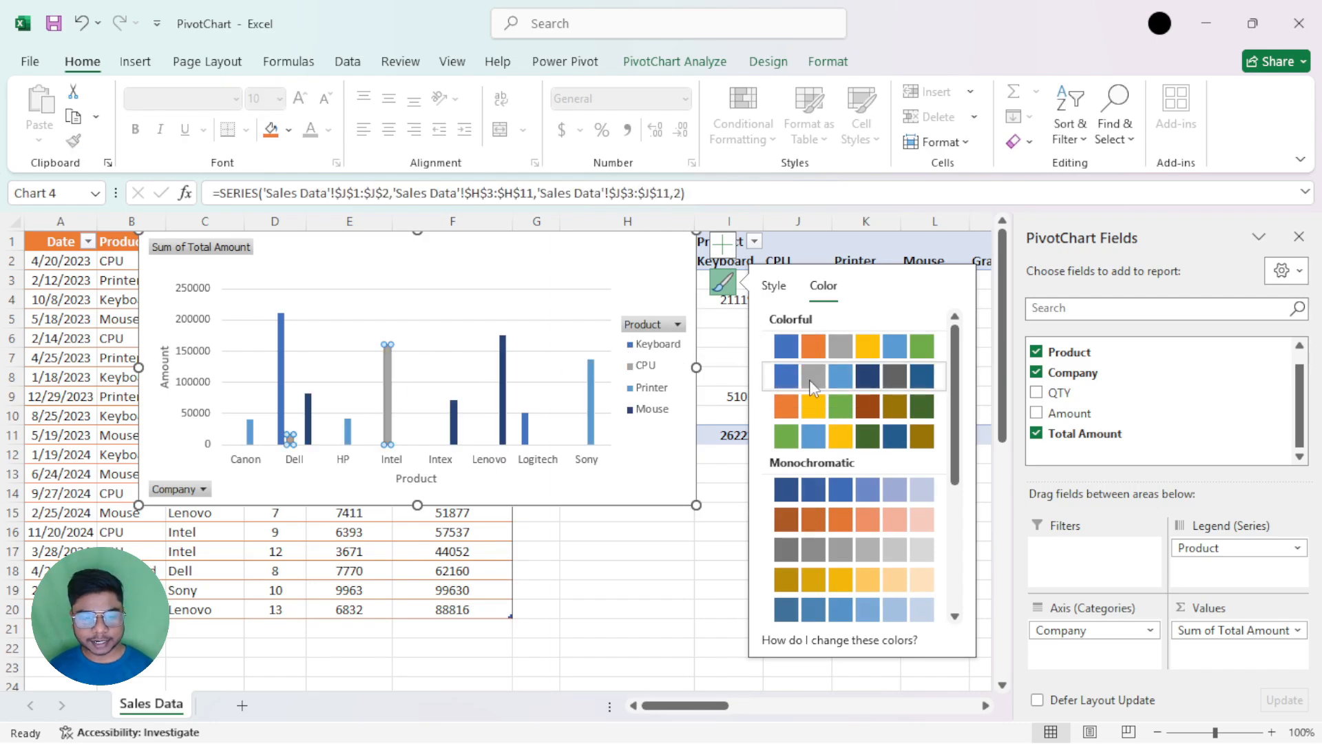
pyautogui.click(838, 610)
pyautogui.click(773, 285)
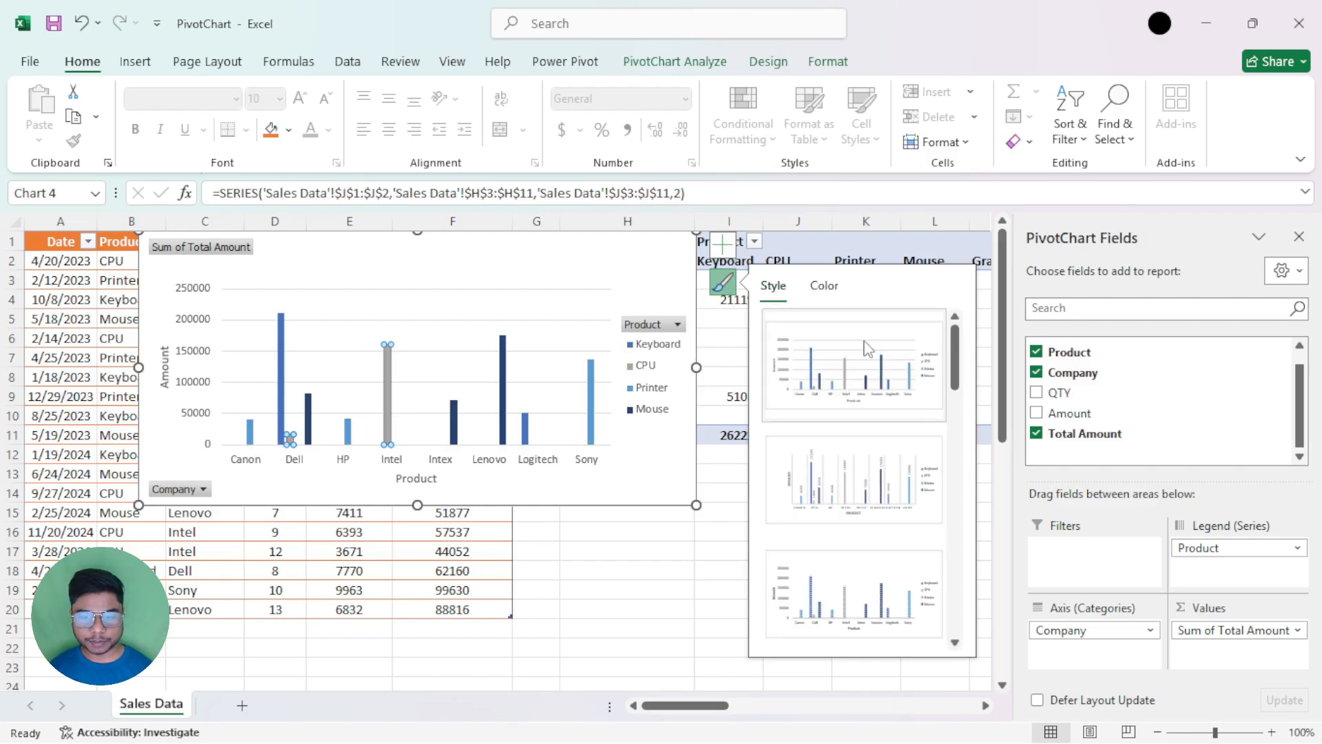
pyautogui.click(832, 292)
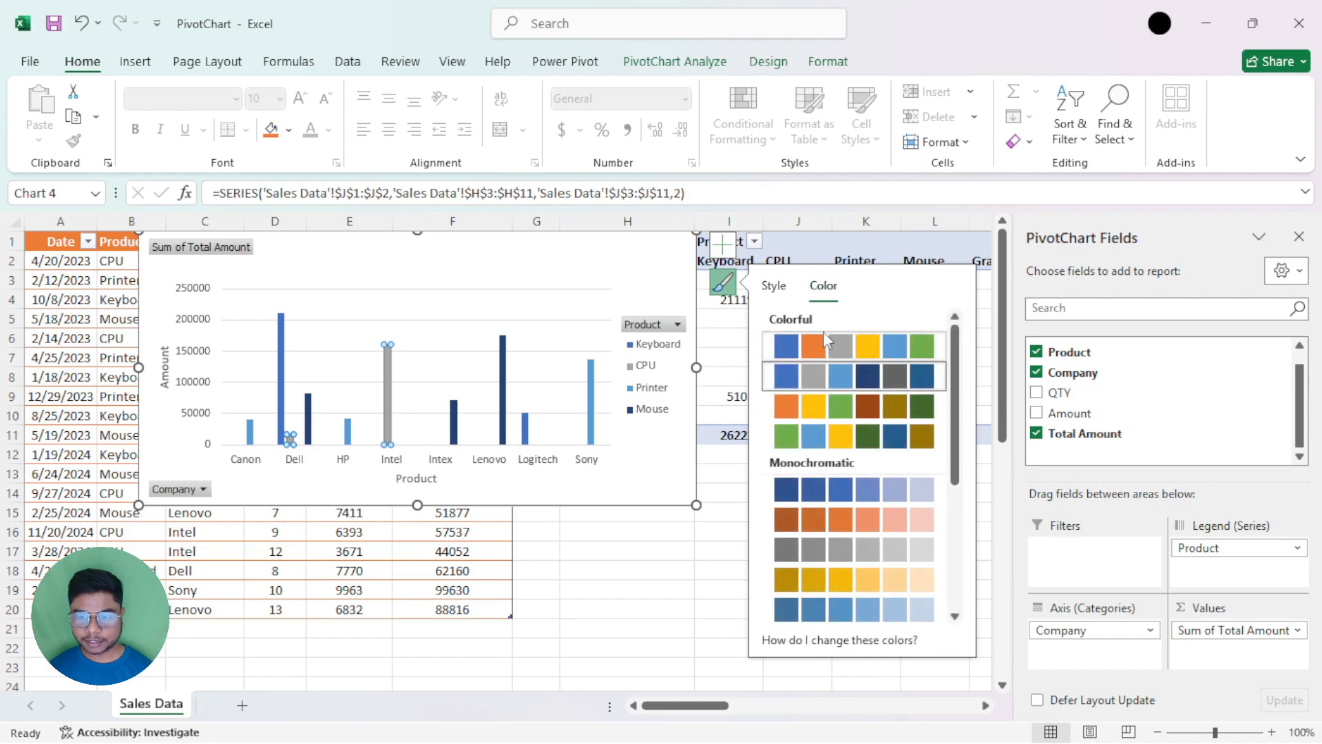
pyautogui.click(823, 344)
pyautogui.click(775, 285)
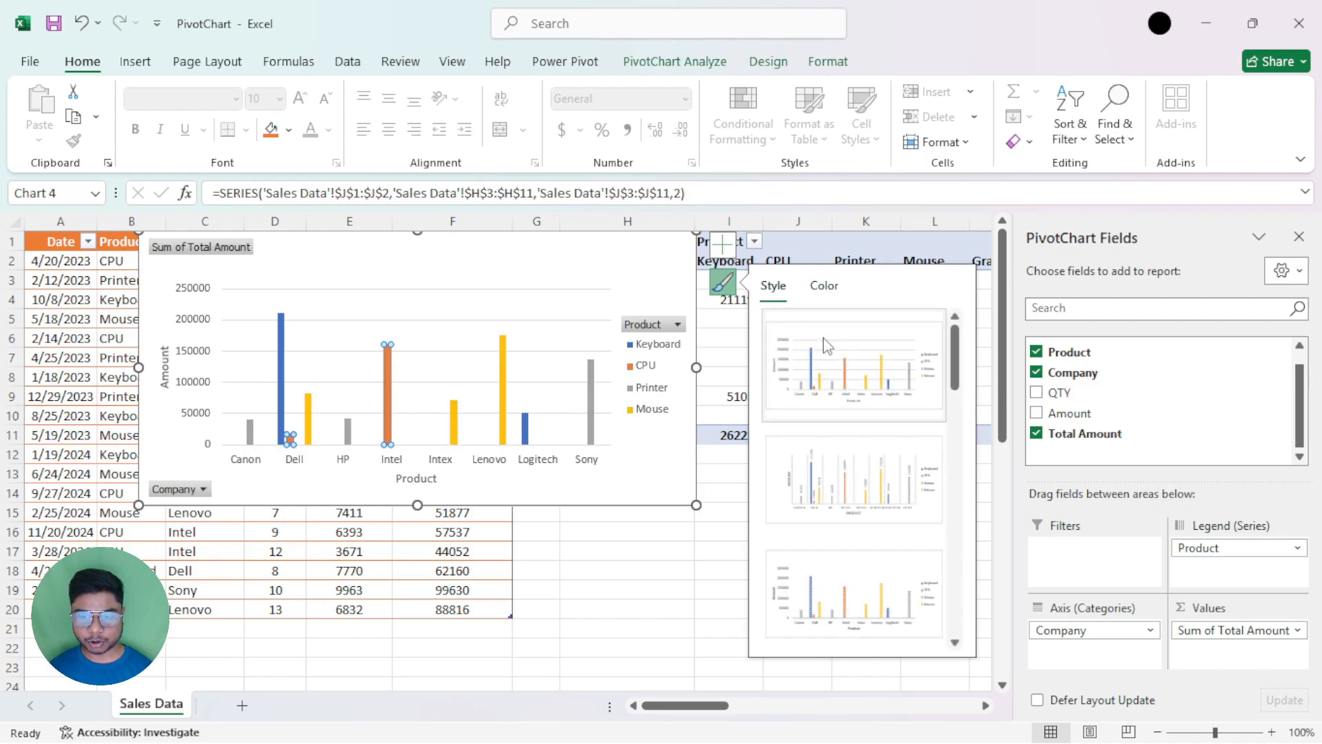
# Increase the chart's height to about 3.34 inches and move it to columns E to L, rows 2 to 17.
pyautogui.moveTo(634, 266); pyautogui.dragTo(741, 289)
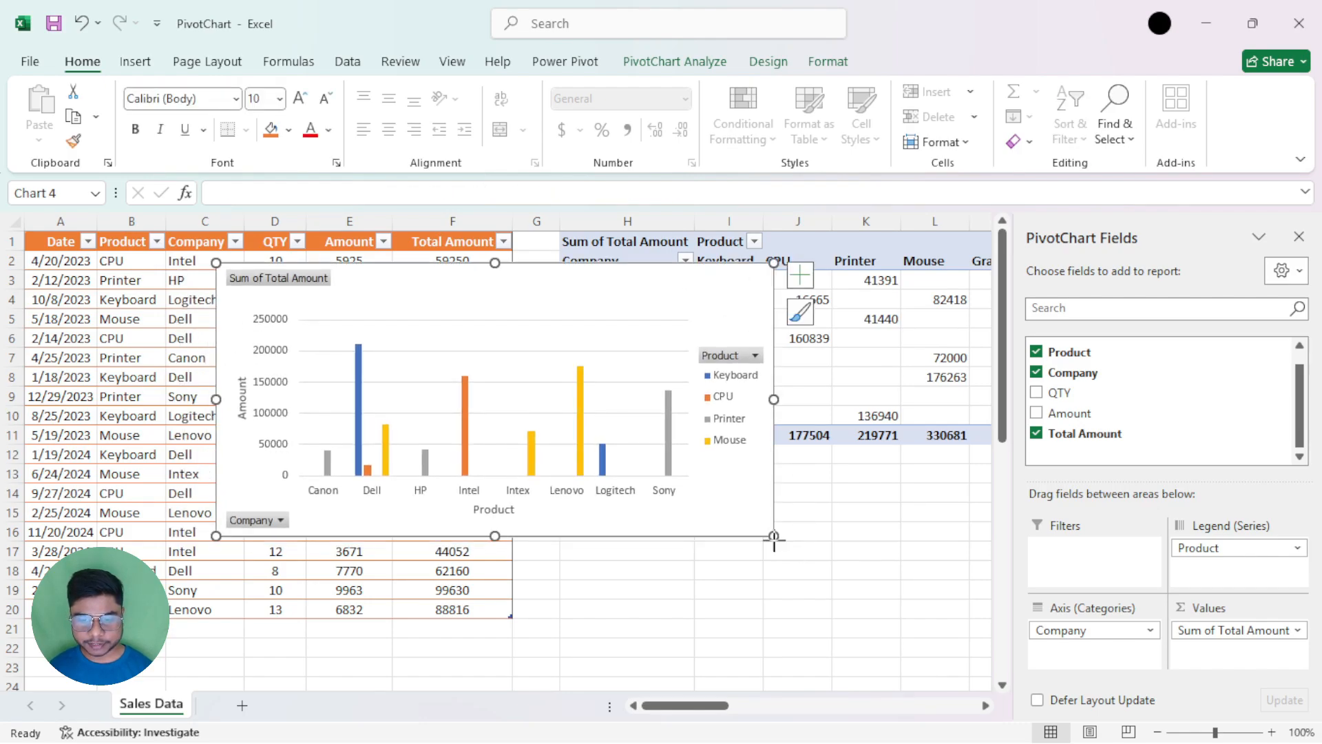
pyautogui.moveTo(775, 540); pyautogui.dragTo(770, 578)
pyautogui.moveTo(728, 276); pyautogui.dragTo(822, 271)
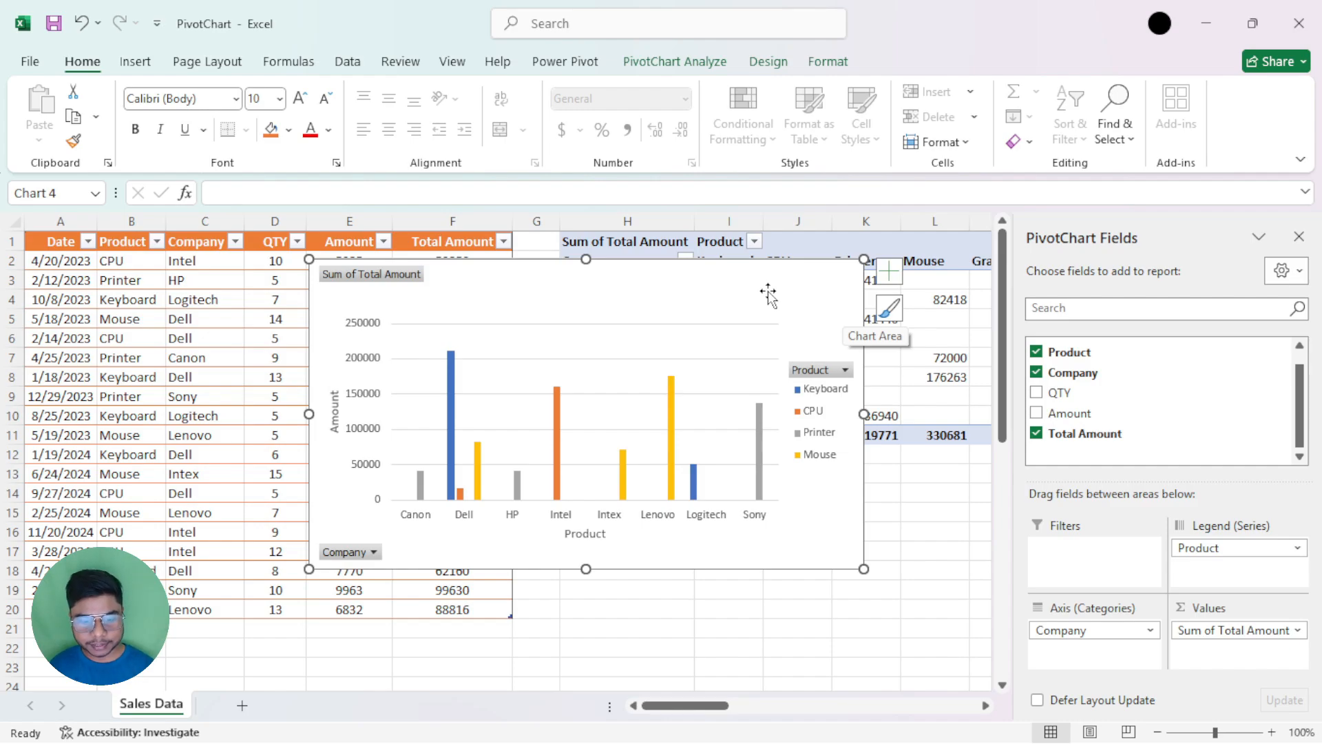
pyautogui.moveTo(768, 292); pyautogui.dragTo(813, 284)
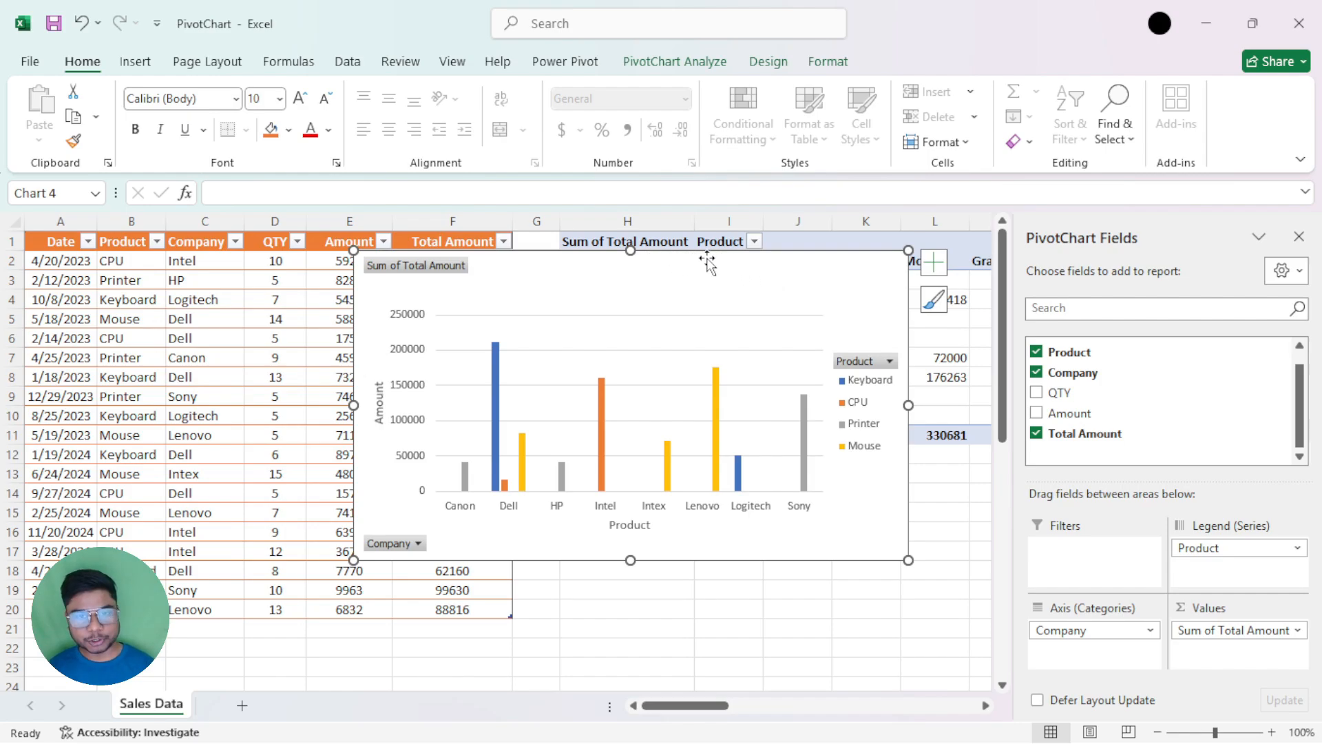
# Examine the chart's analysis, design and format commands, including the chart elements that can be added.
pyautogui.click(675, 64)
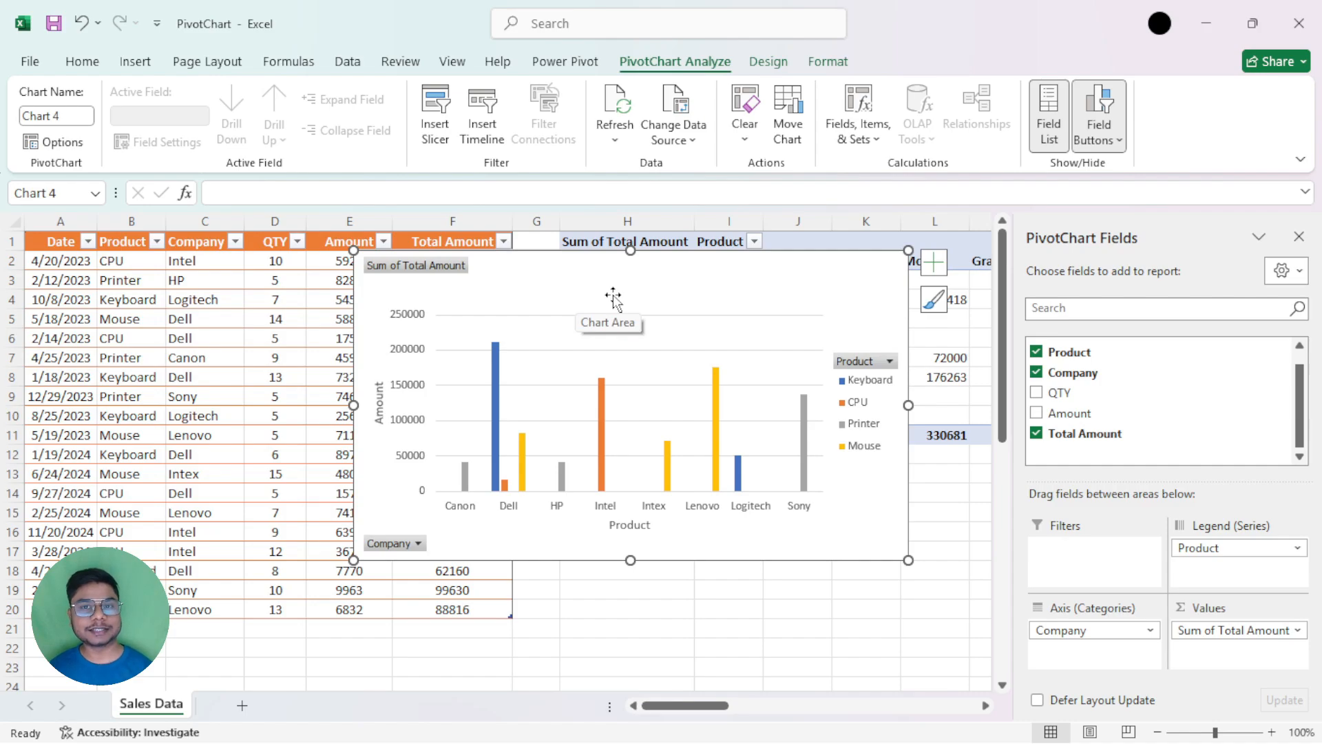
pyautogui.click(785, 67)
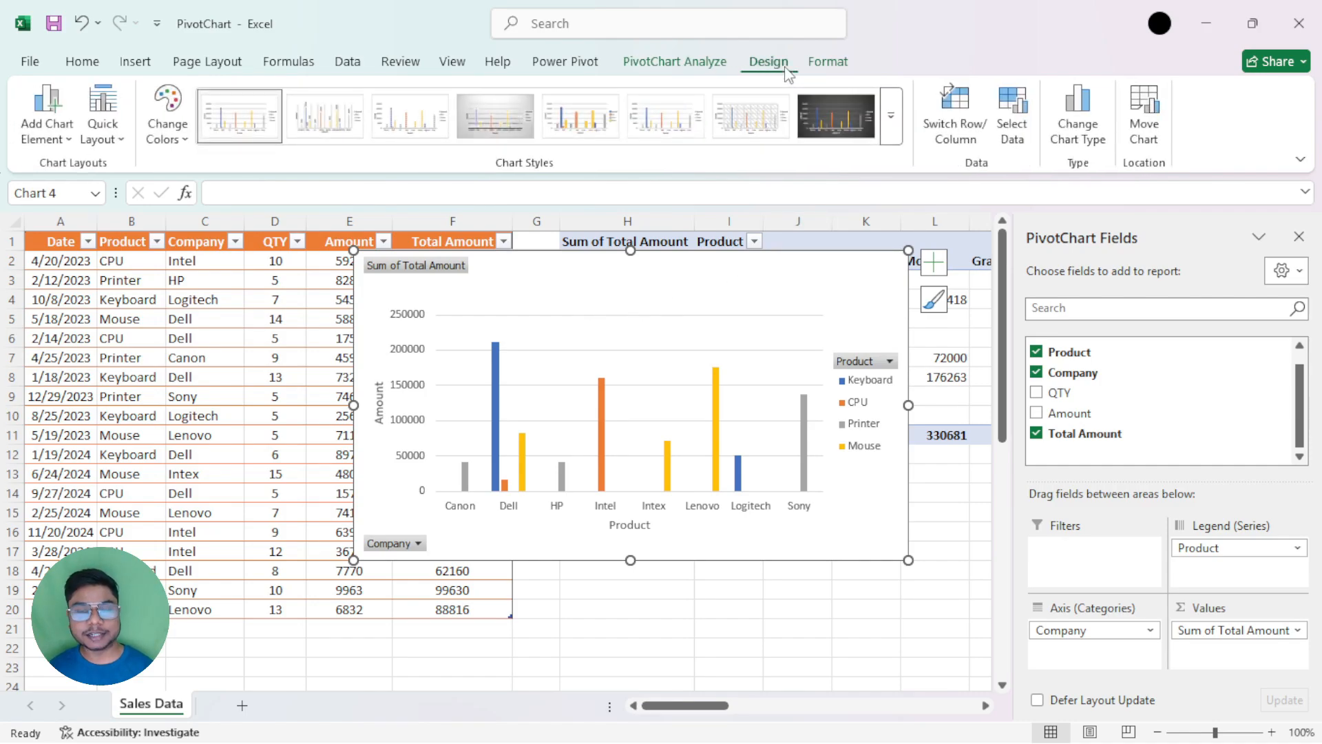
pyautogui.click(43, 140)
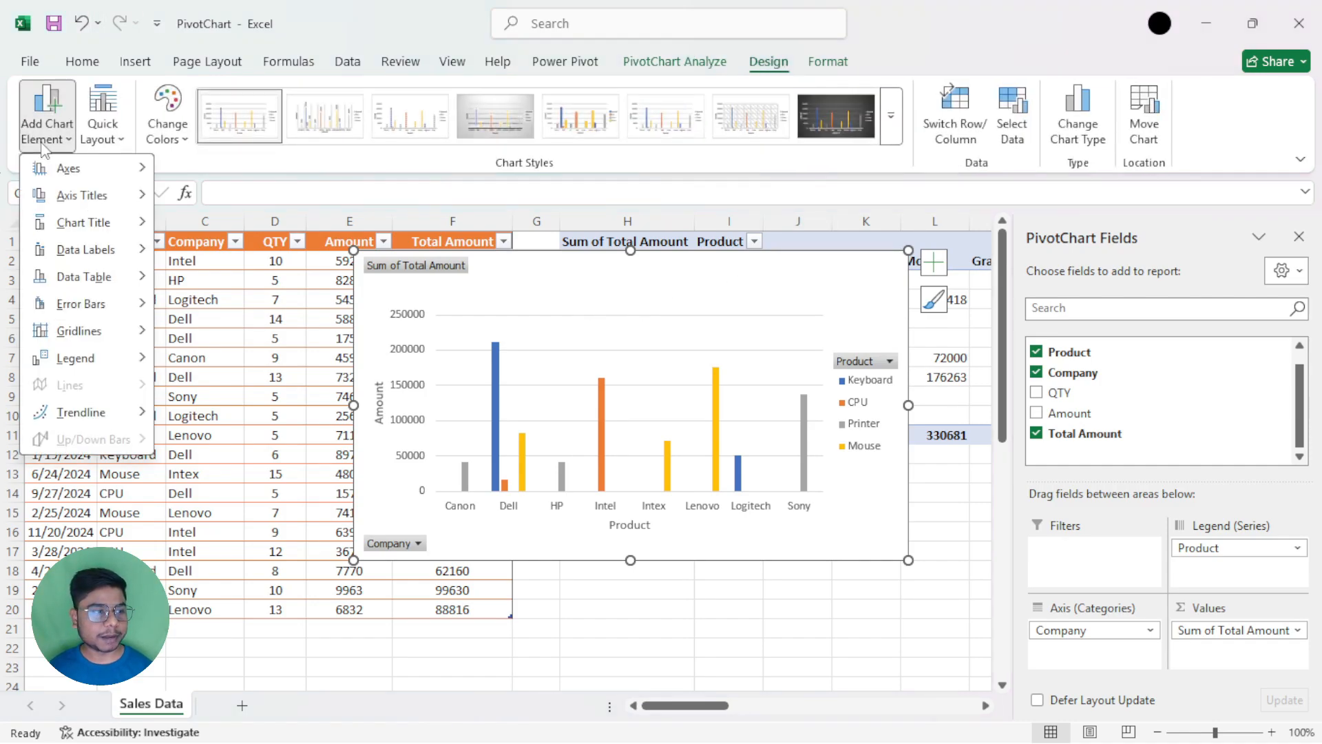
pyautogui.moveTo(88, 173)
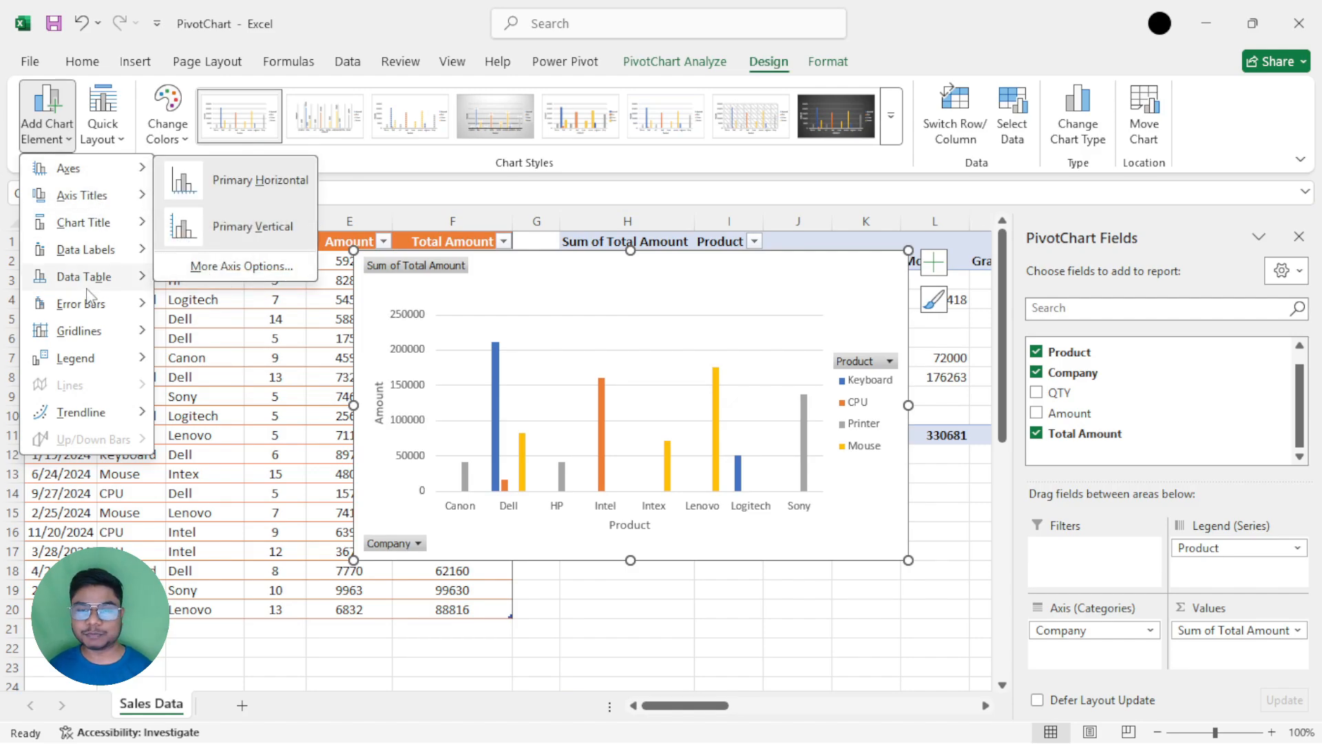
pyautogui.moveTo(87, 281)
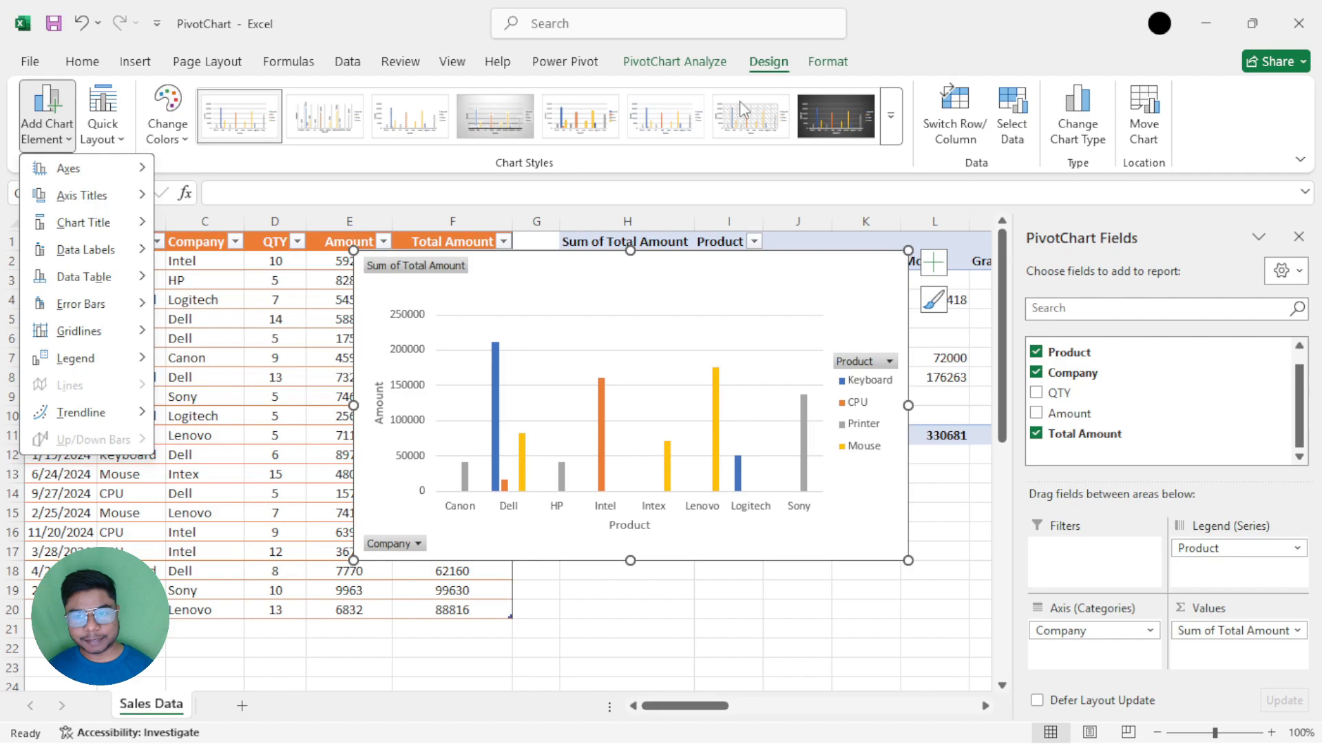
pyautogui.click(819, 66)
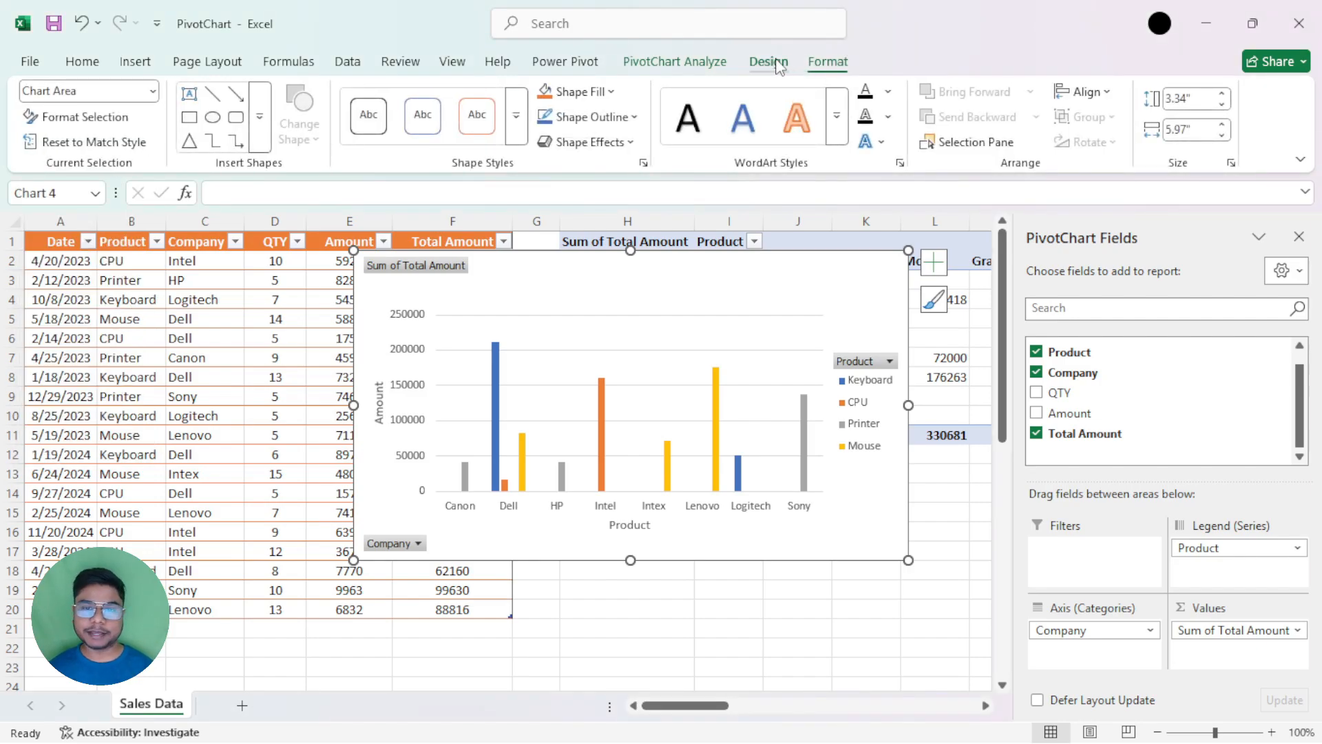
pyautogui.click(675, 62)
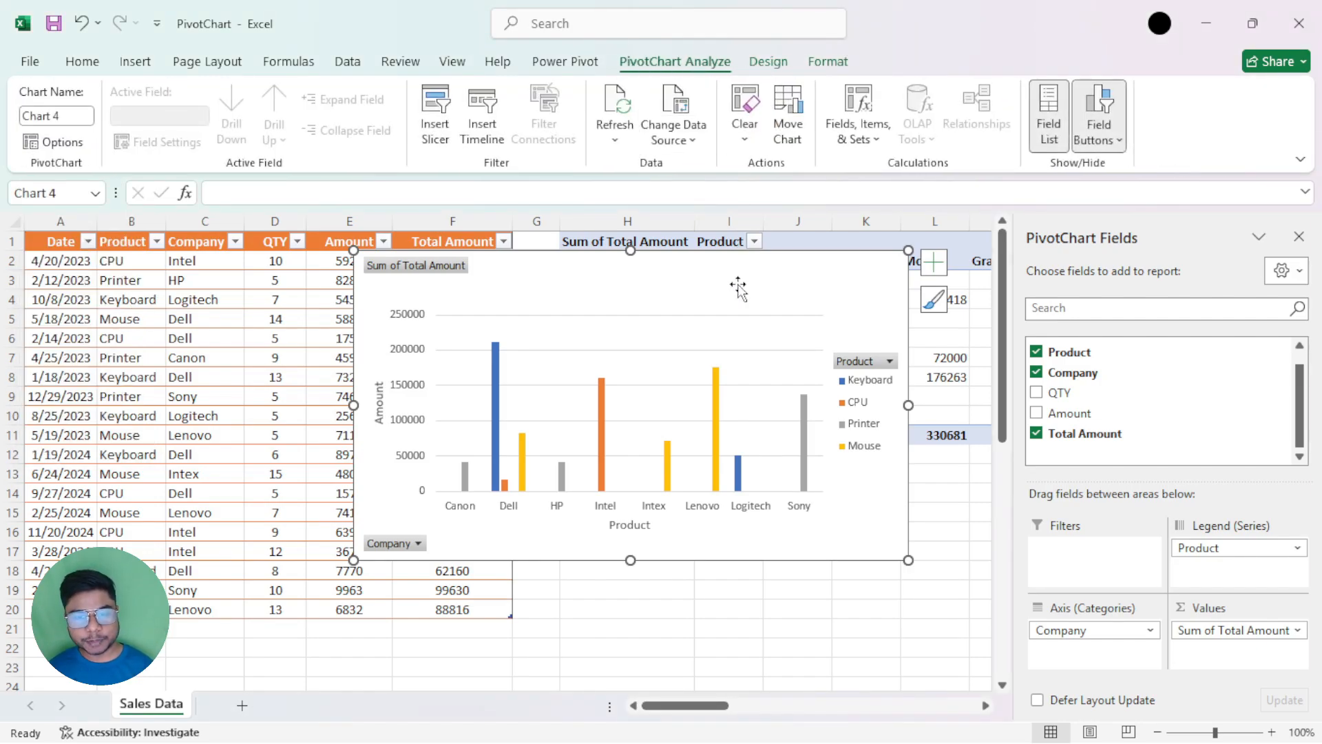